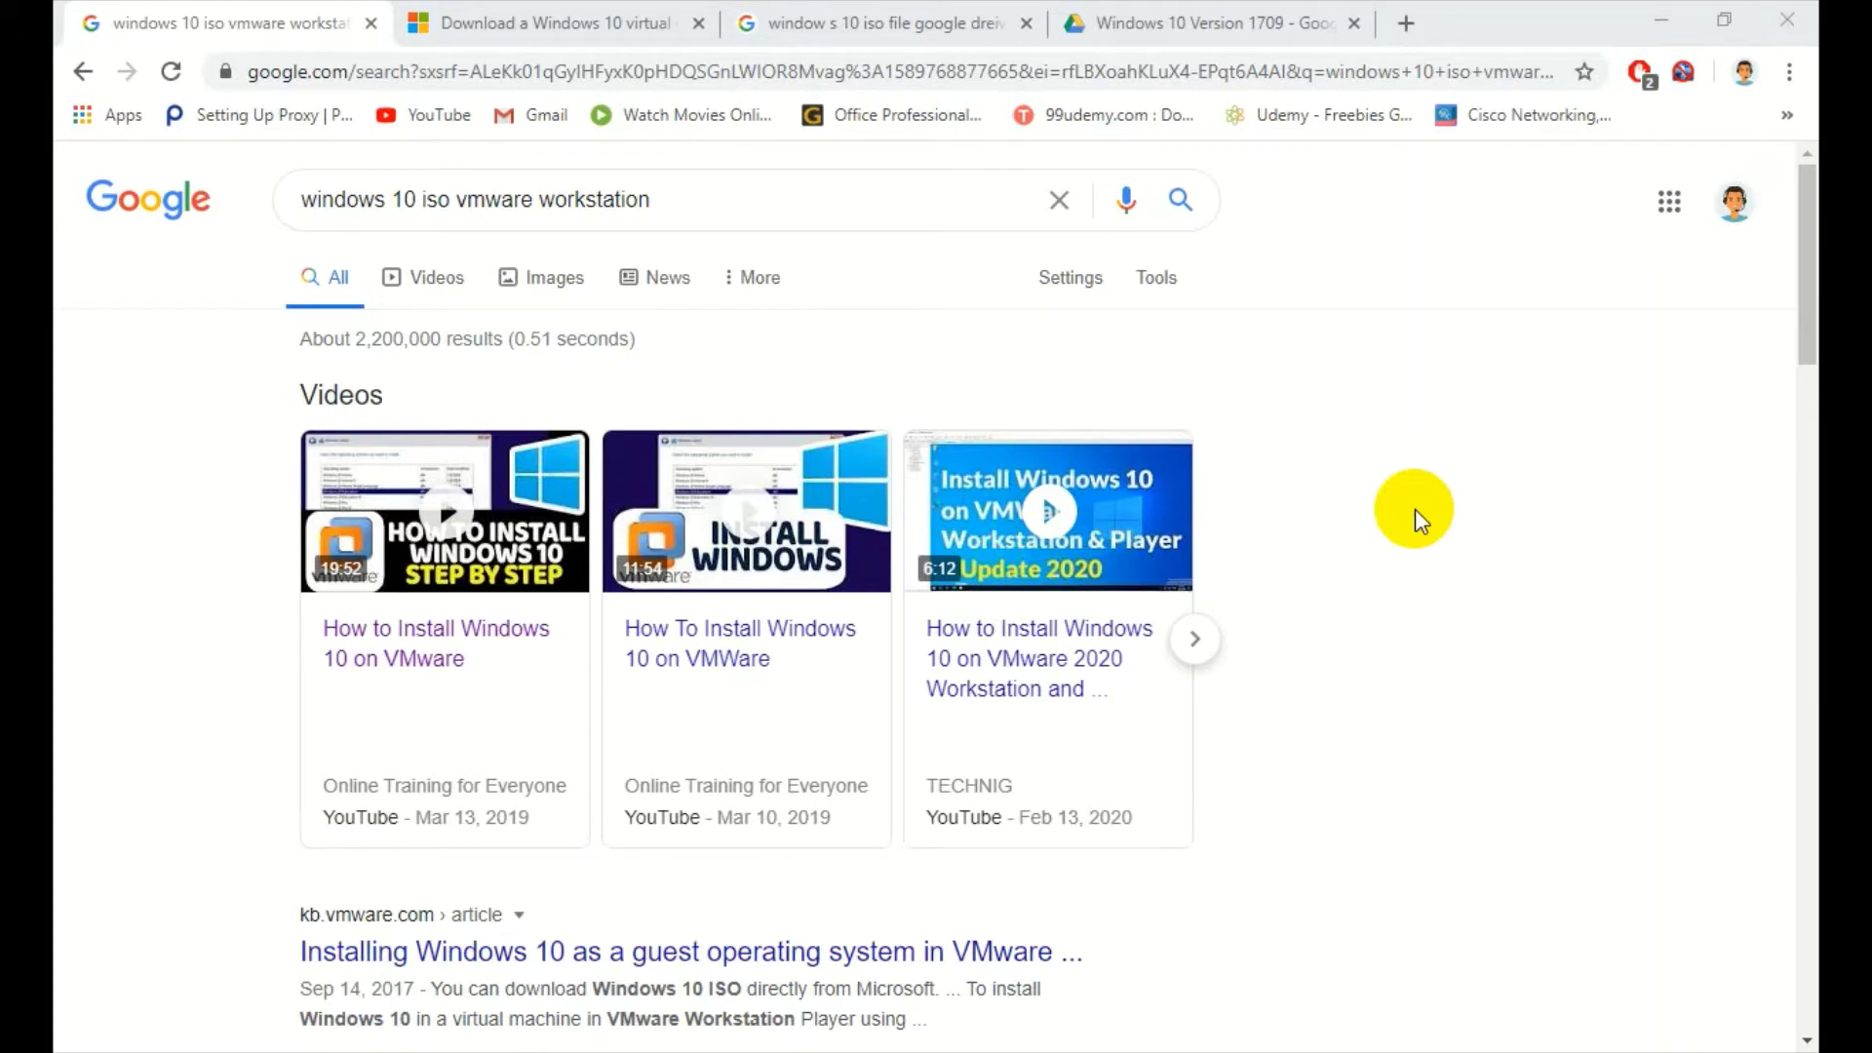
- Skim the Windows 10 ISO VMware search results, then switch to Microsoft's Windows 10 VM download tab
click(850, 206)
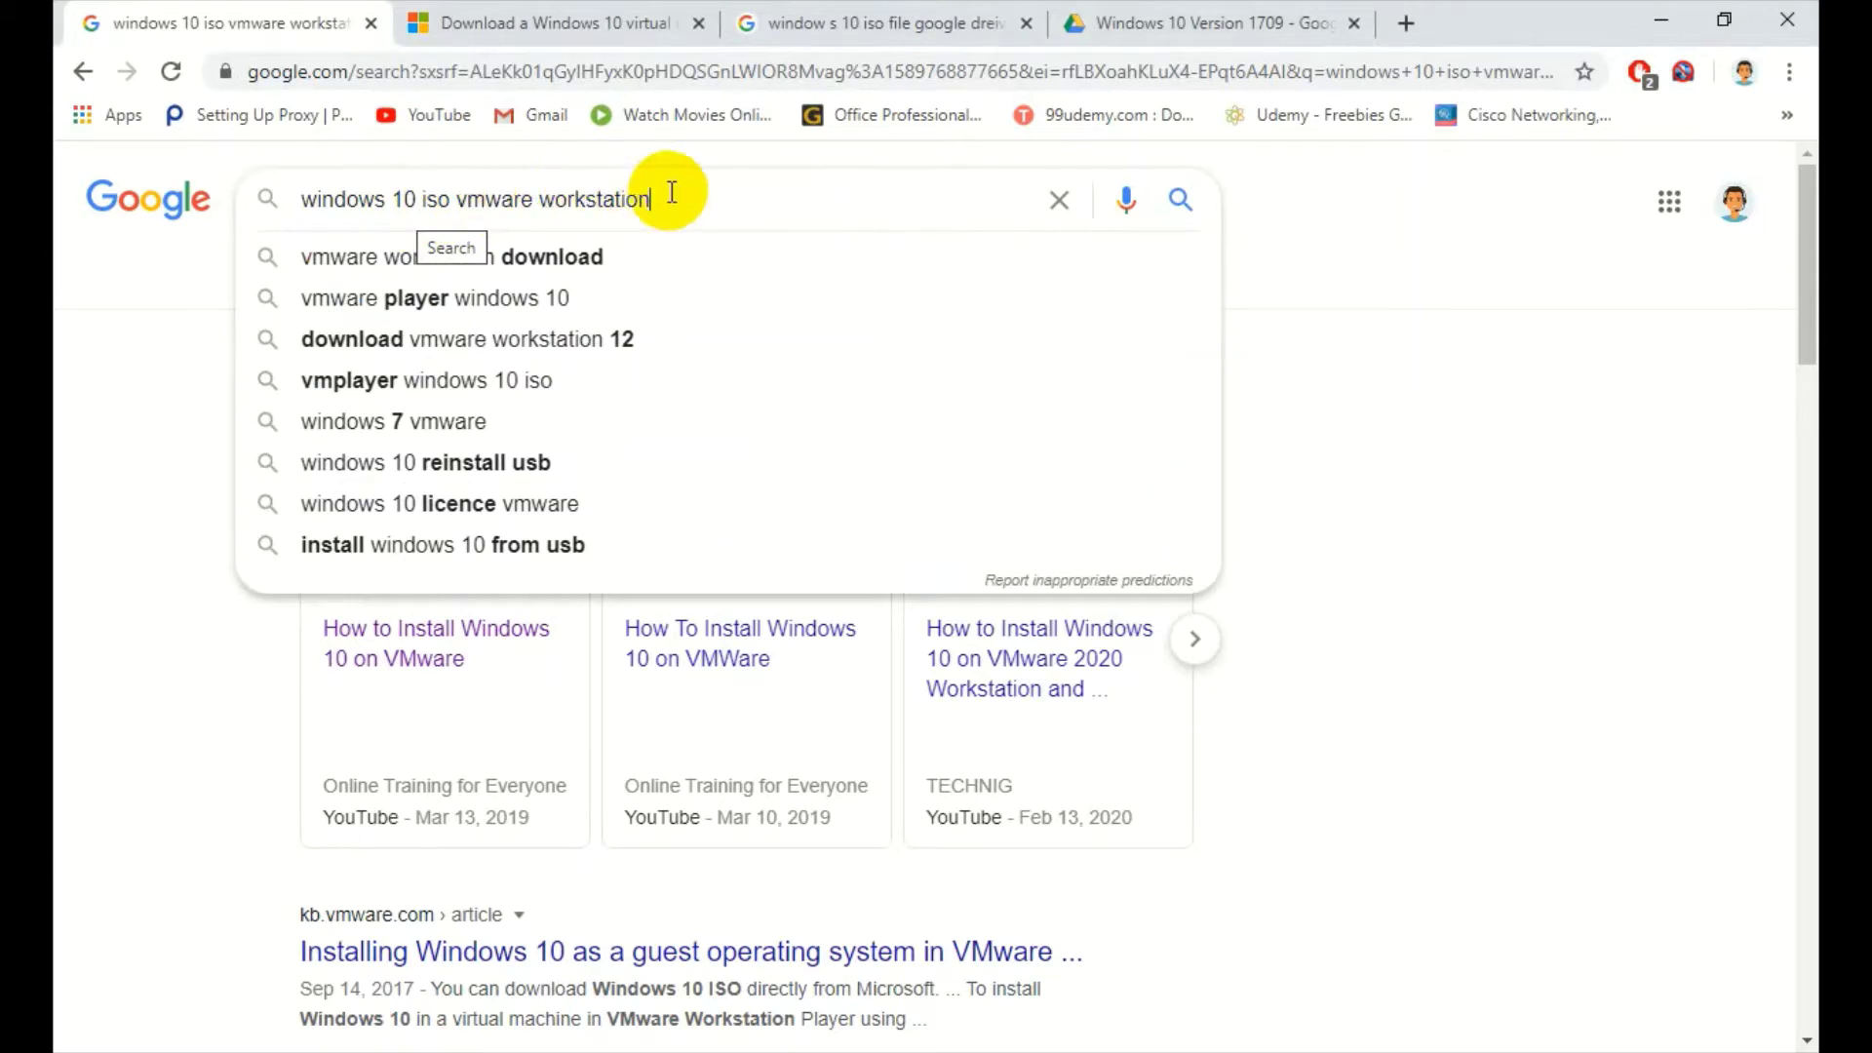
click(1473, 443)
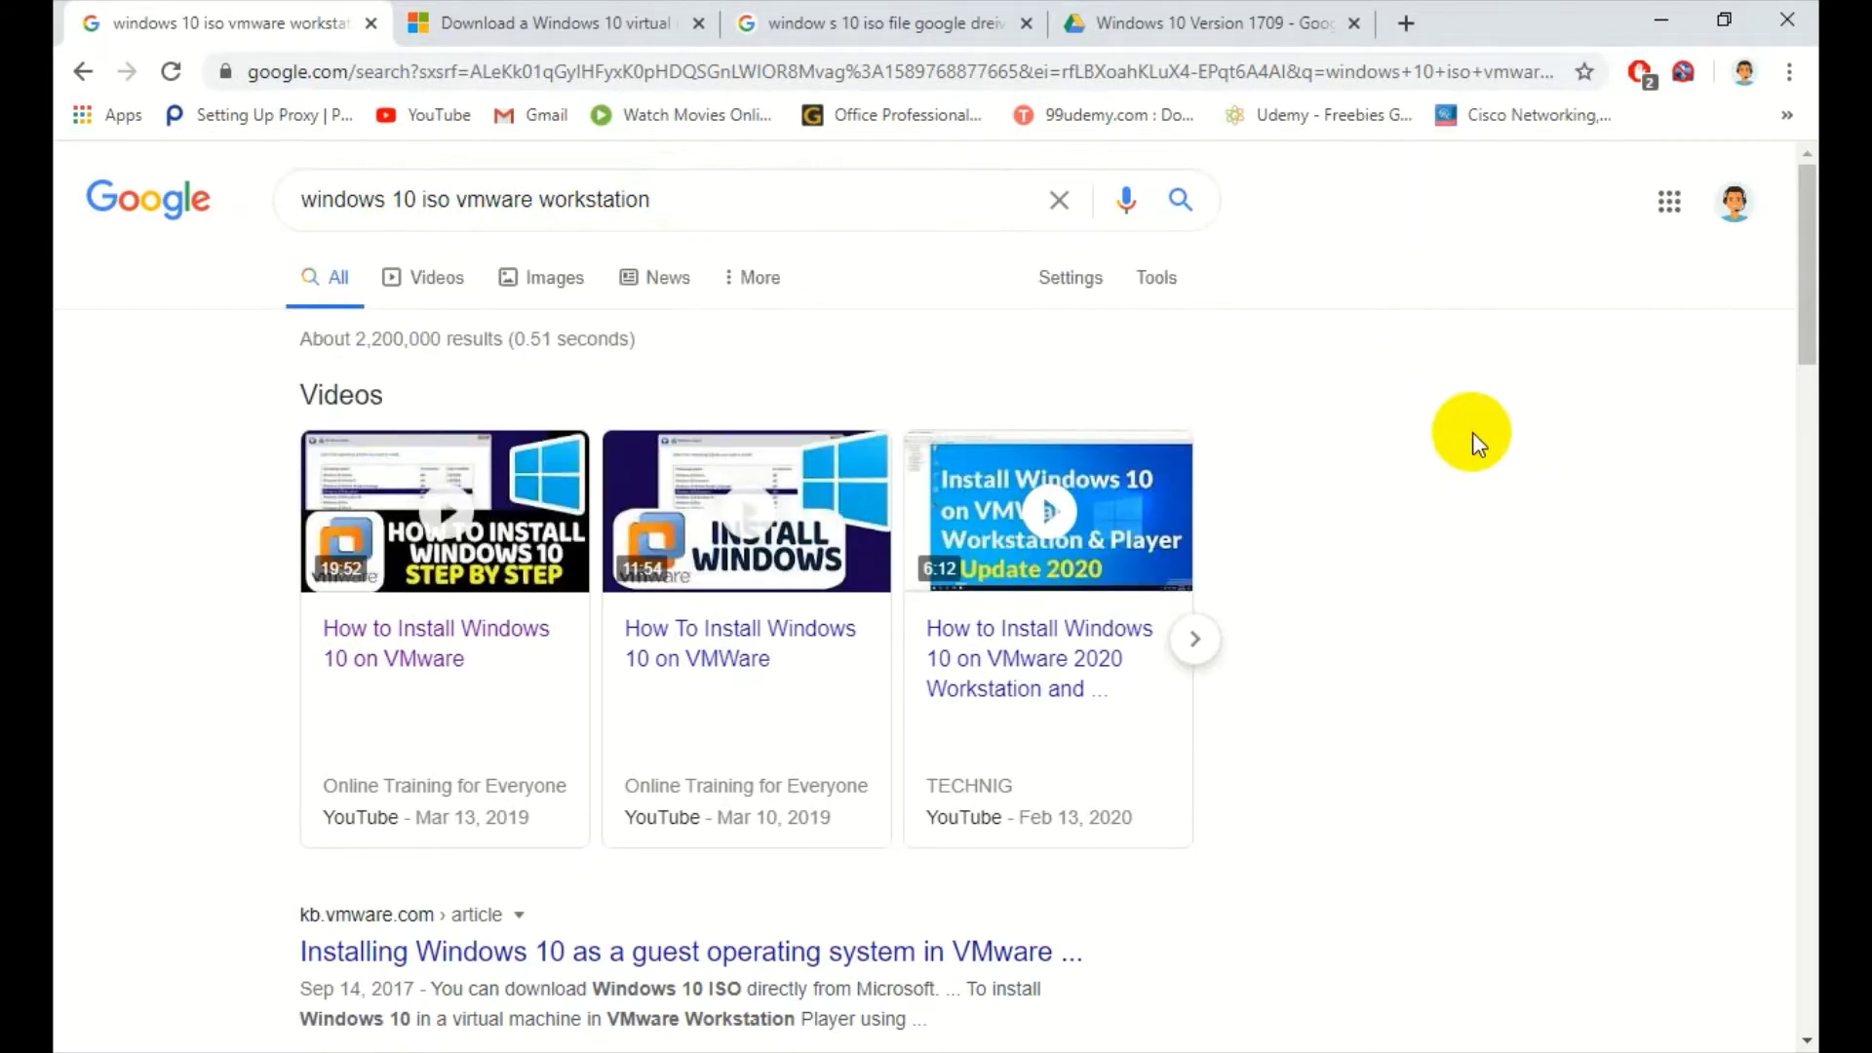
scroll(1474, 436, down, 3)
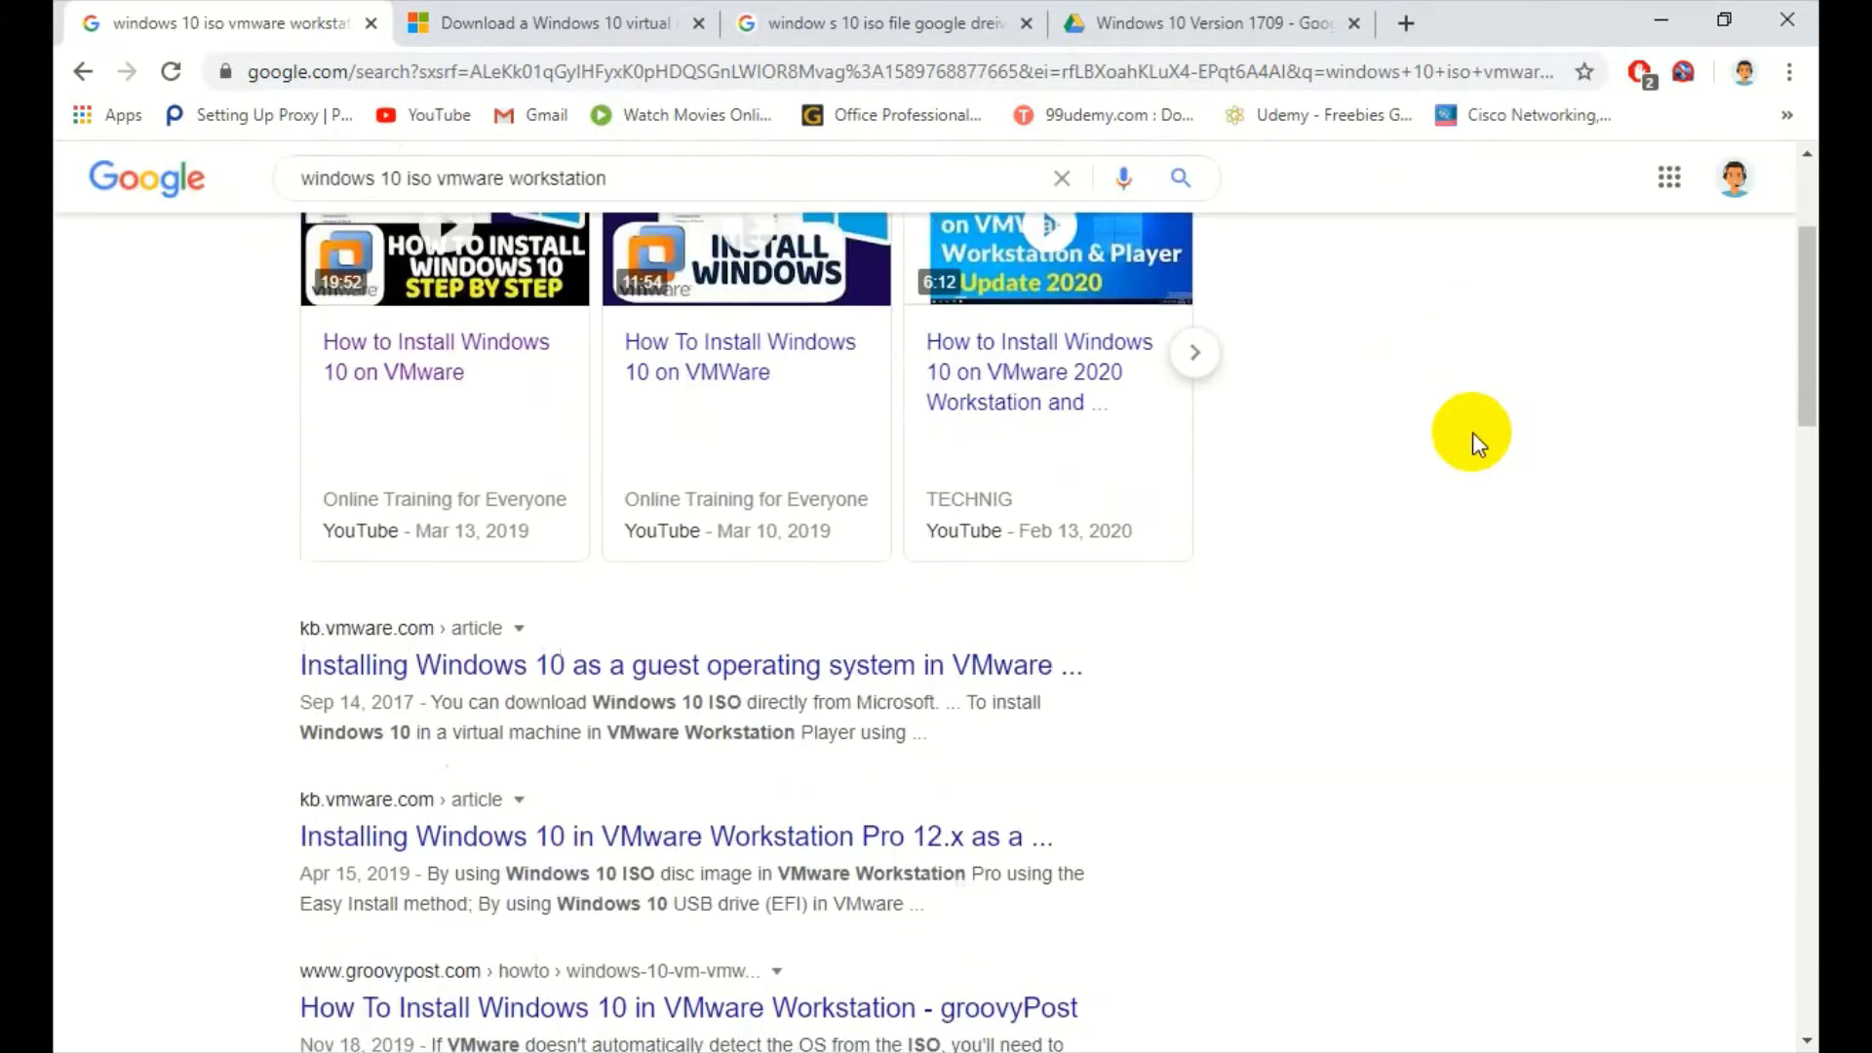
scroll(1474, 436, down, 10)
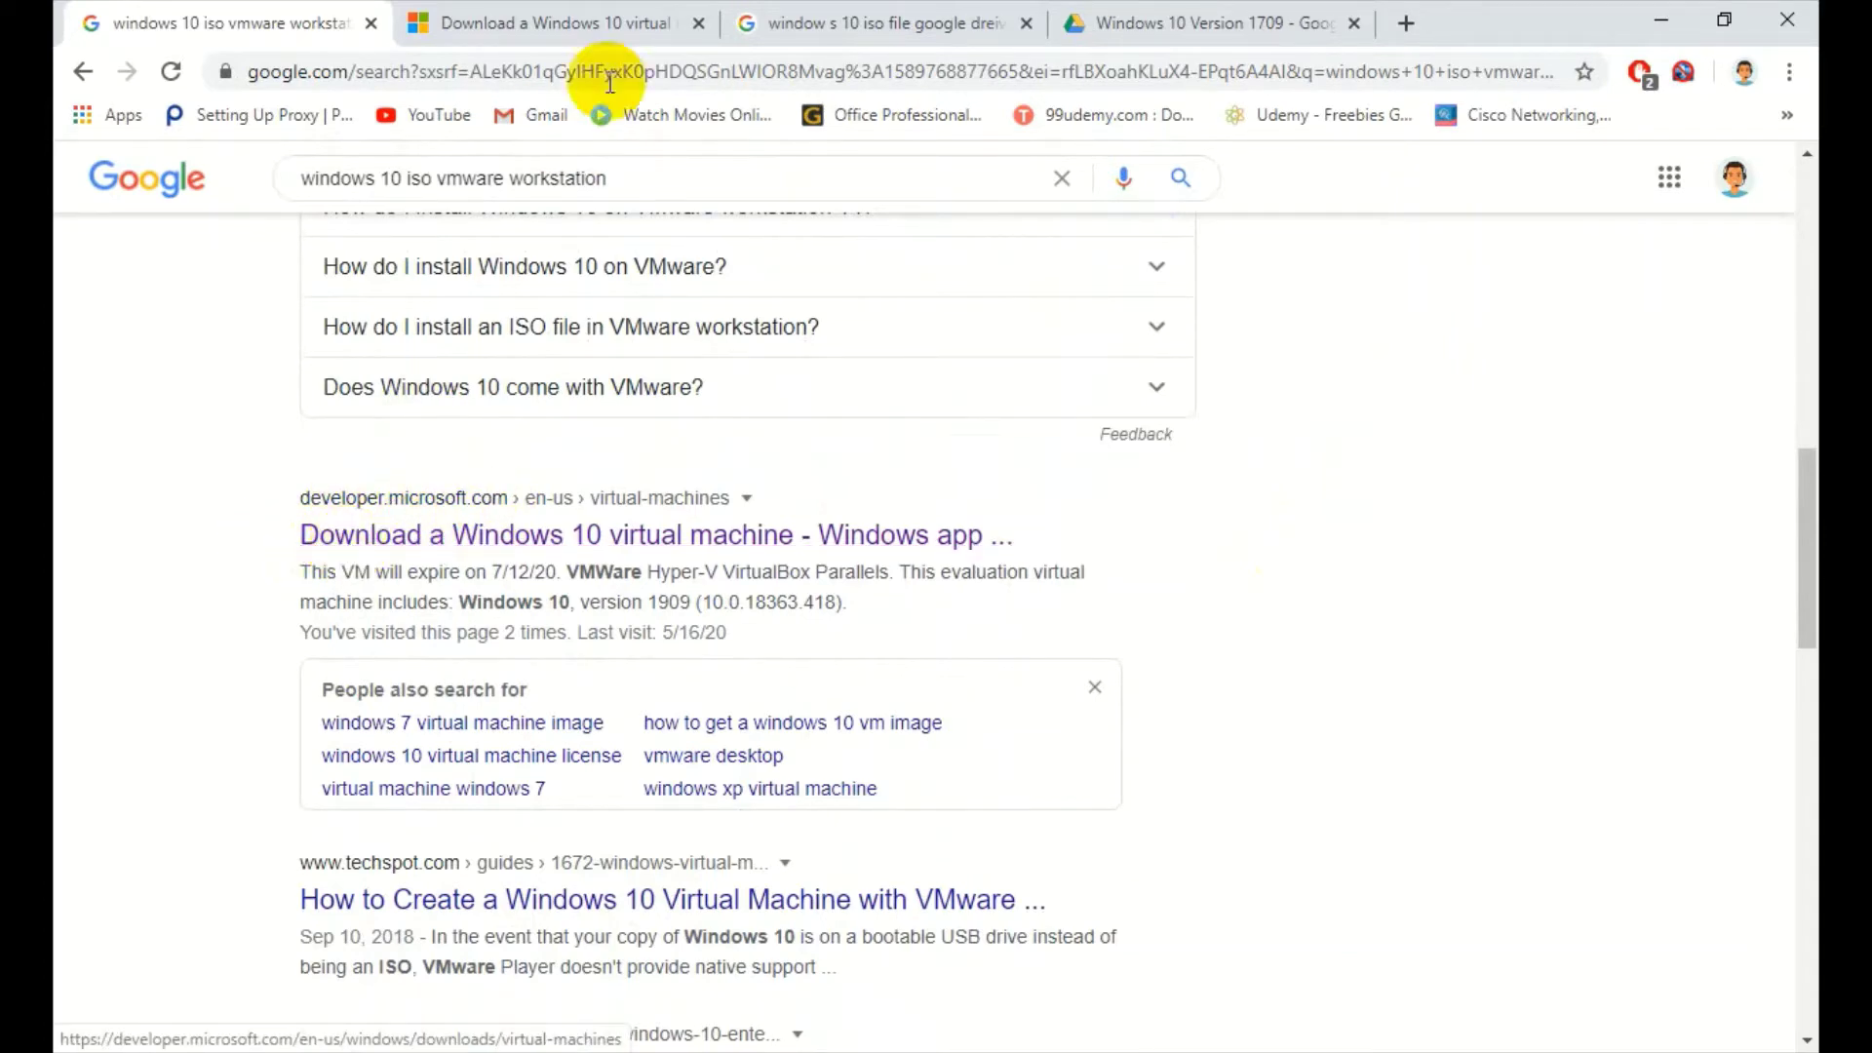
click(570, 22)
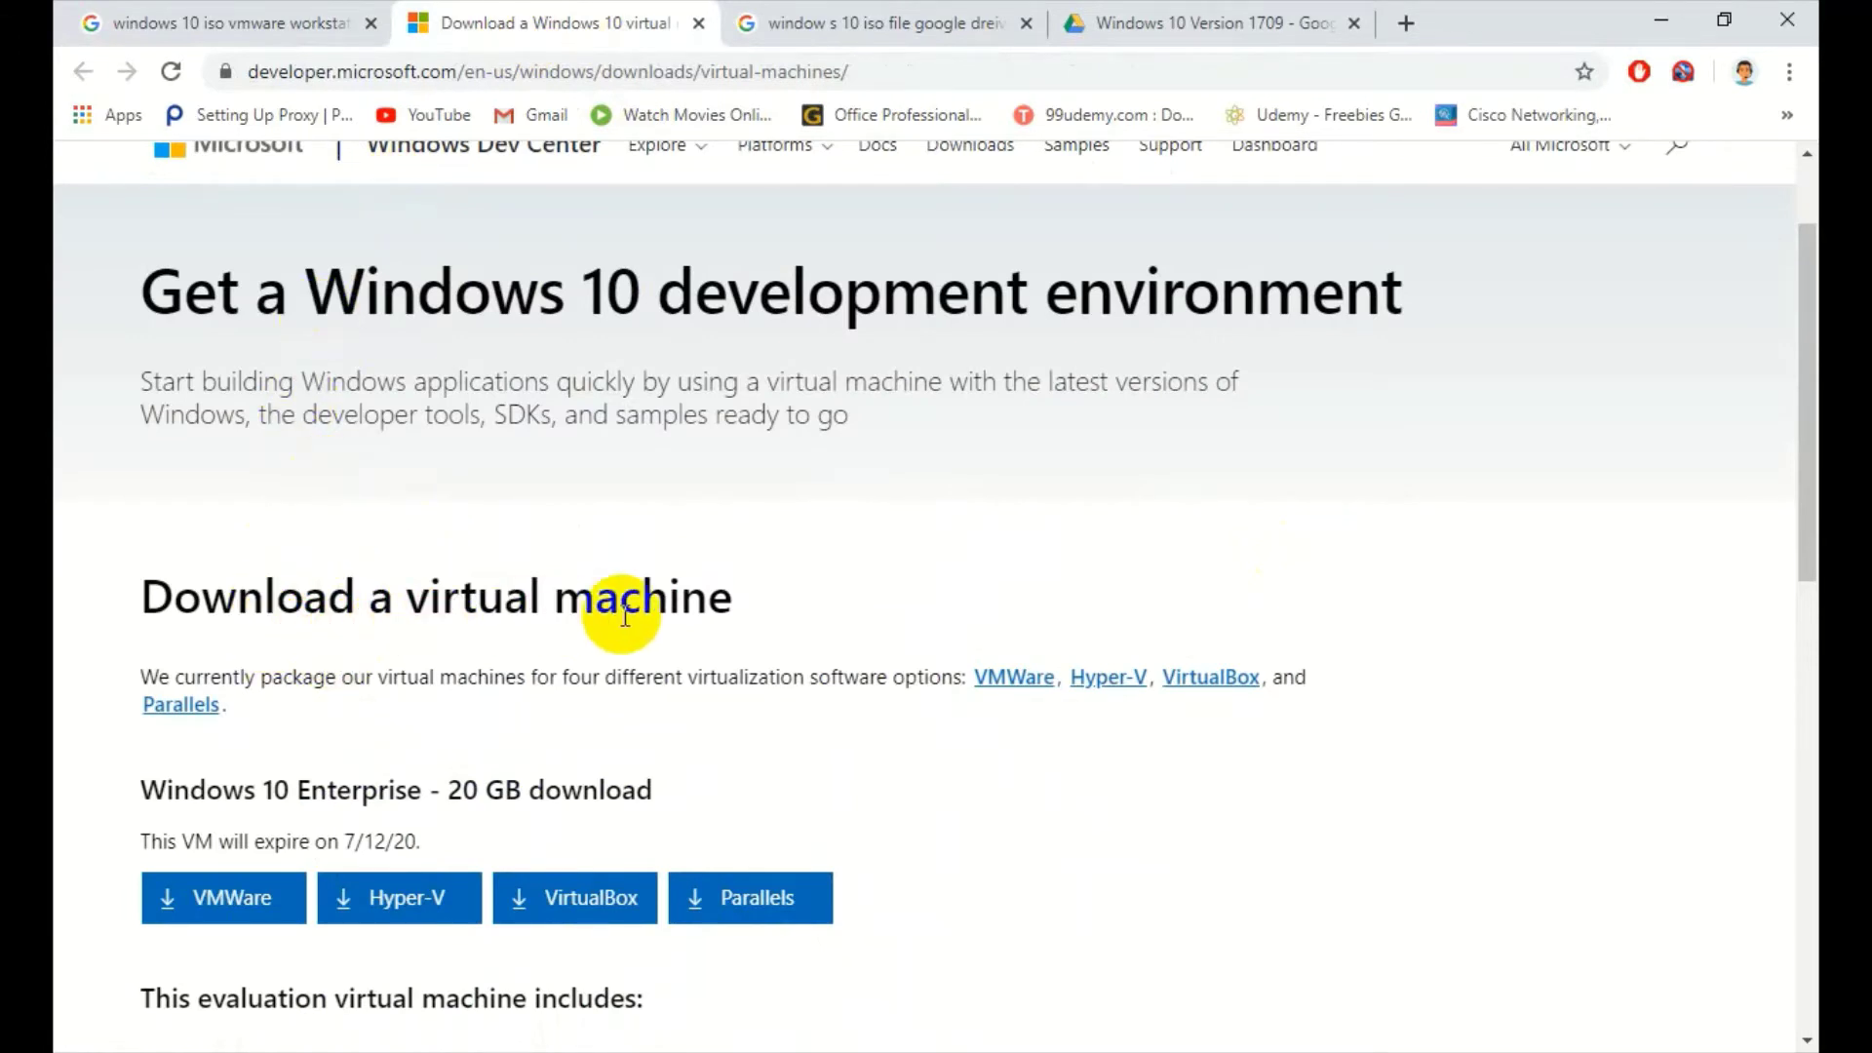
drag(735, 612, 146, 588)
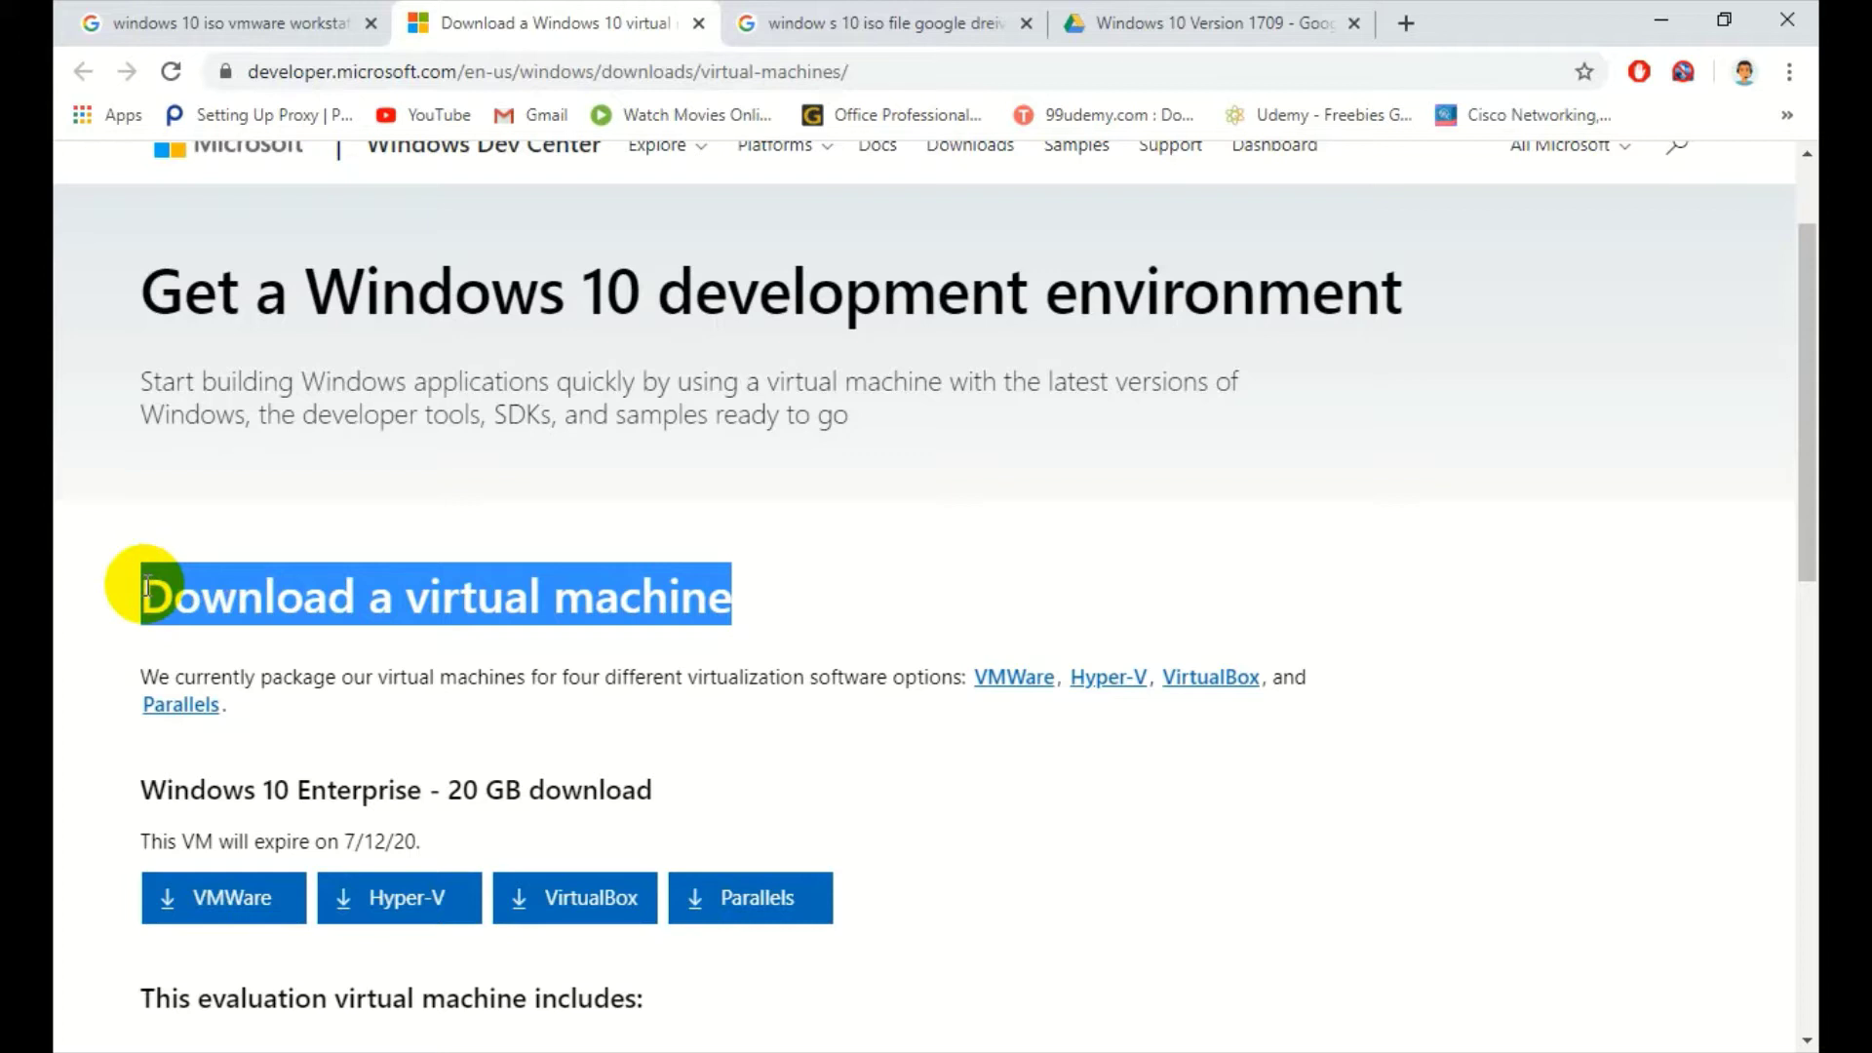
drag(146, 590, 970, 980)
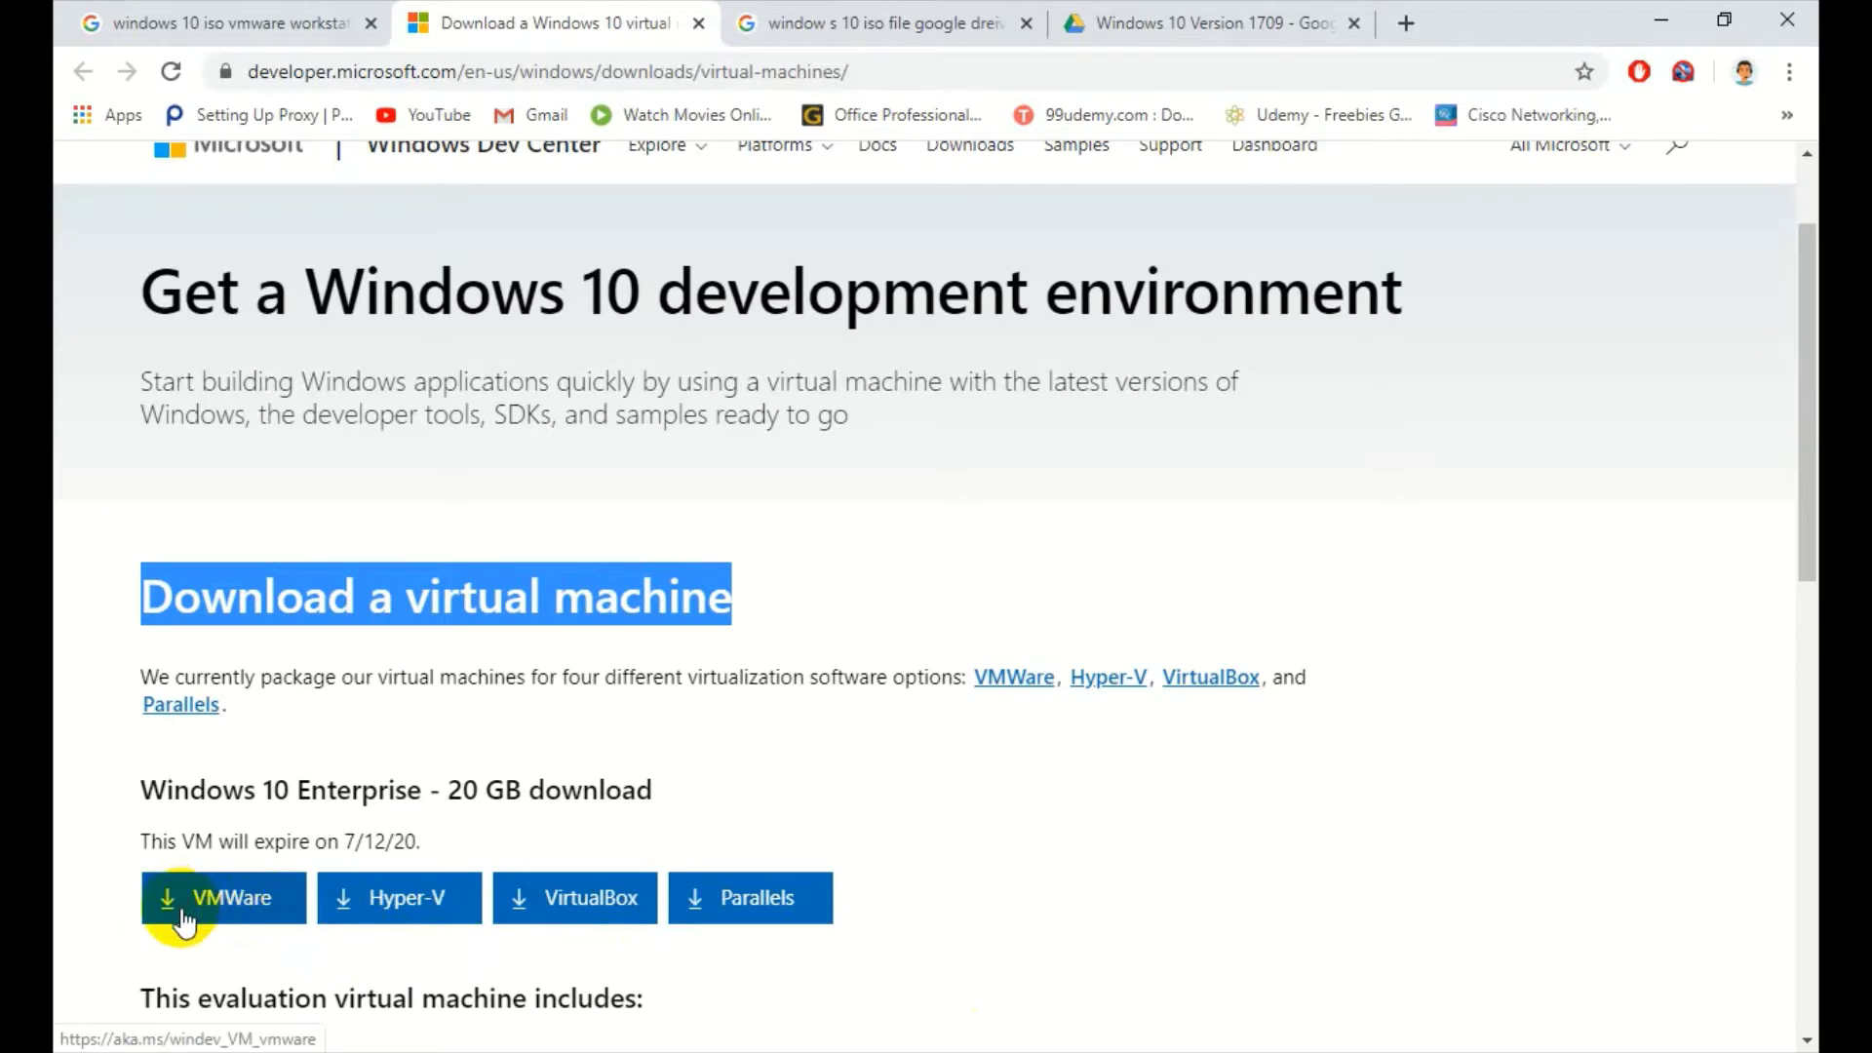
scroll(199, 938, down, 5)
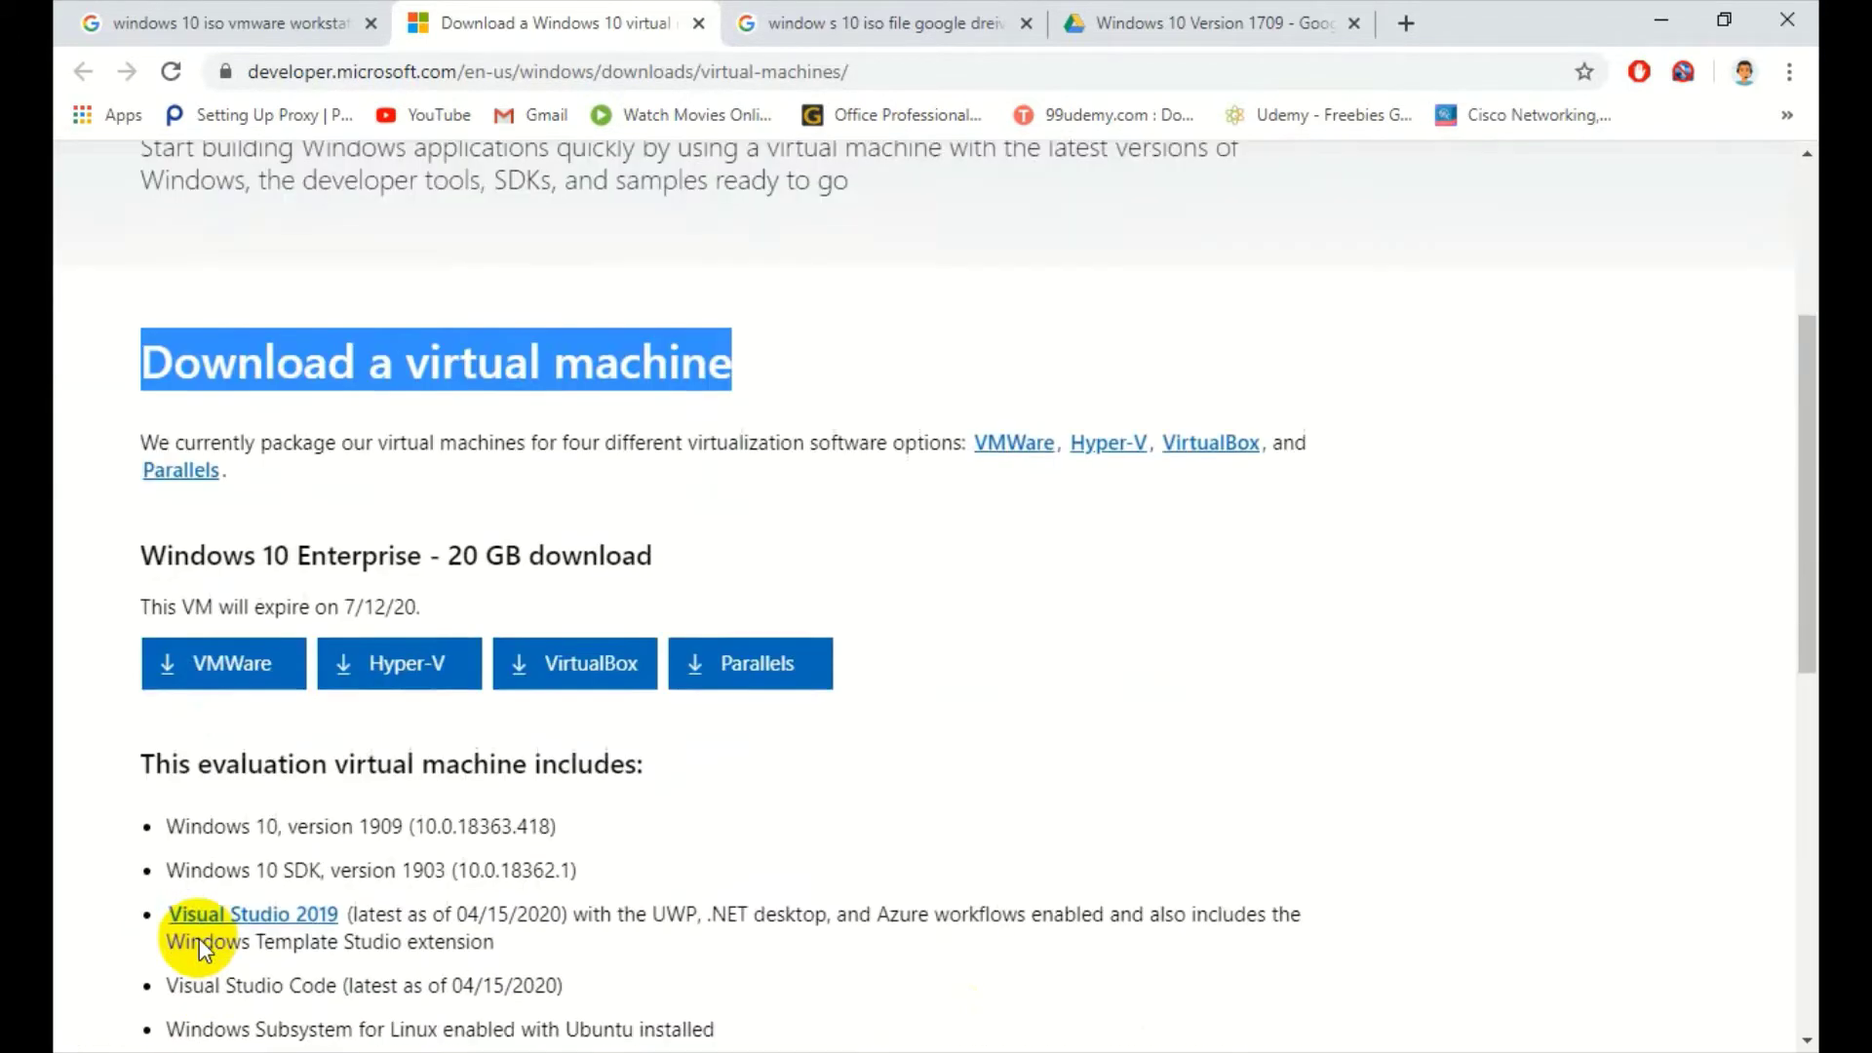
scroll(199, 938, down, 3)
scroll(199, 938, up, 3)
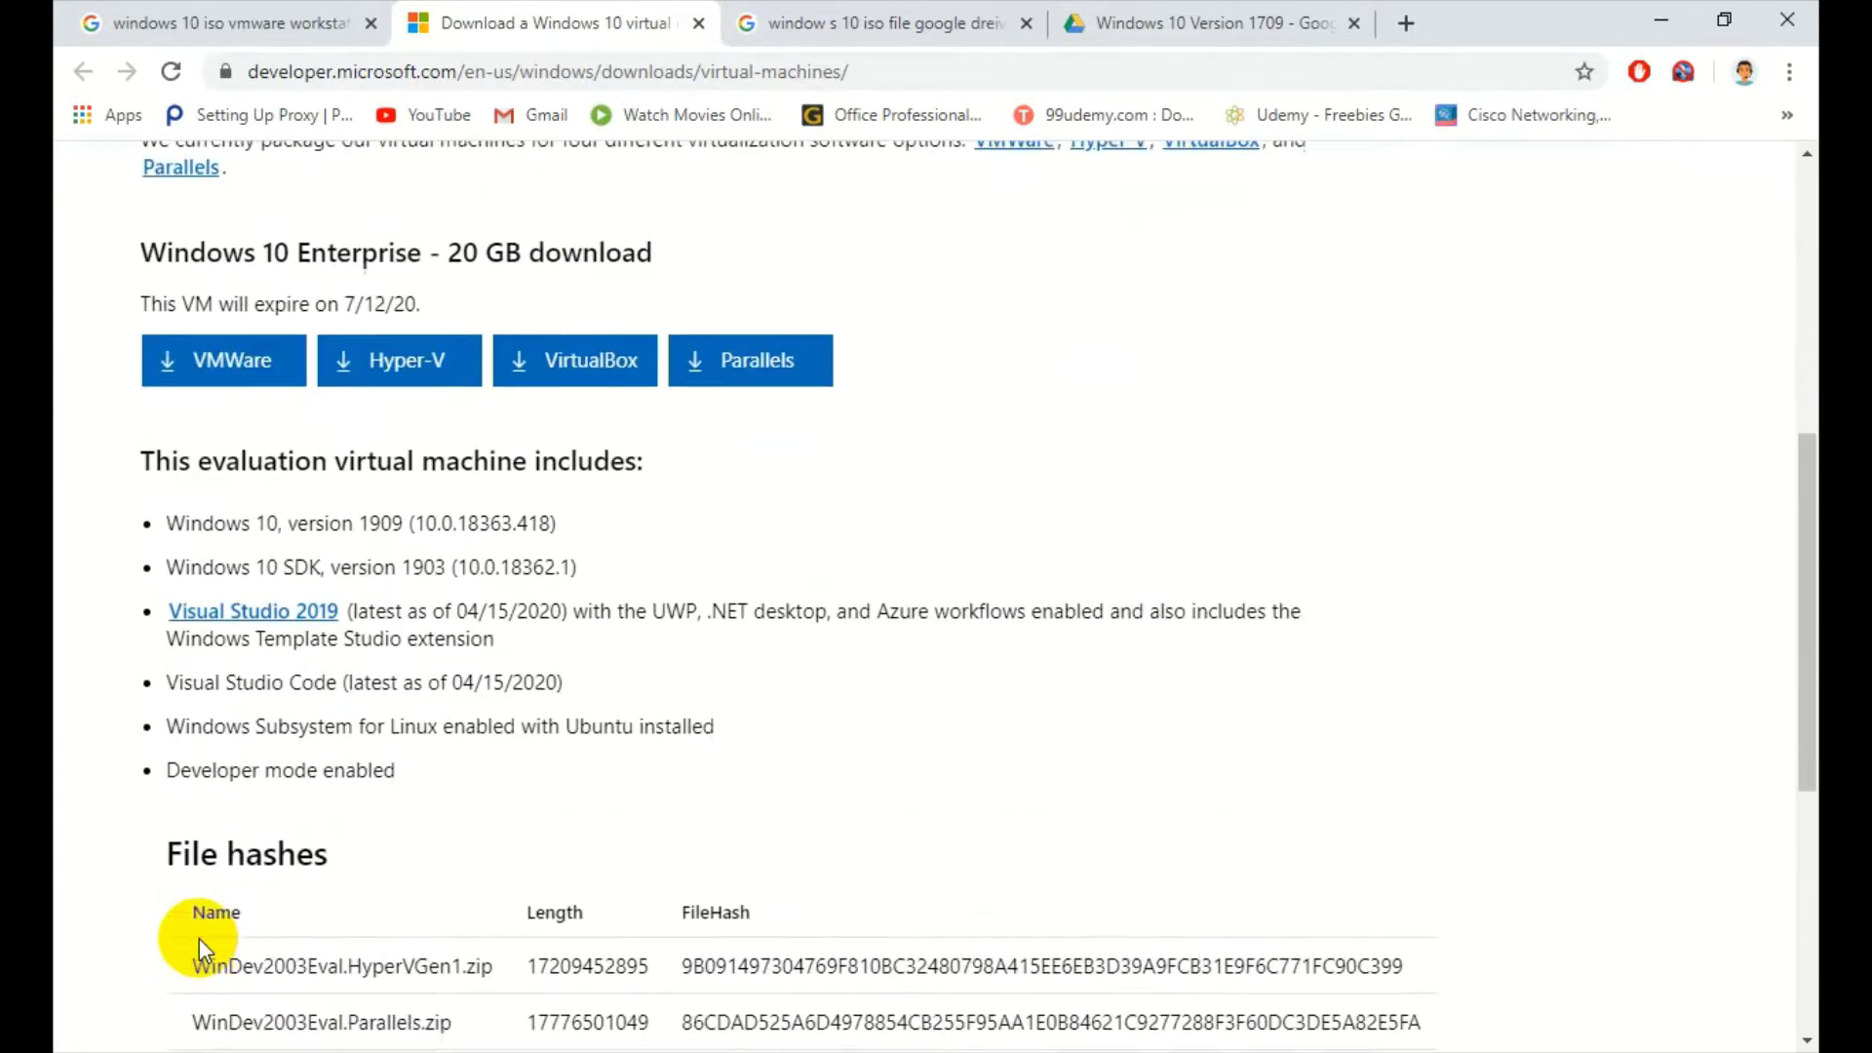
scroll(199, 938, down, 4)
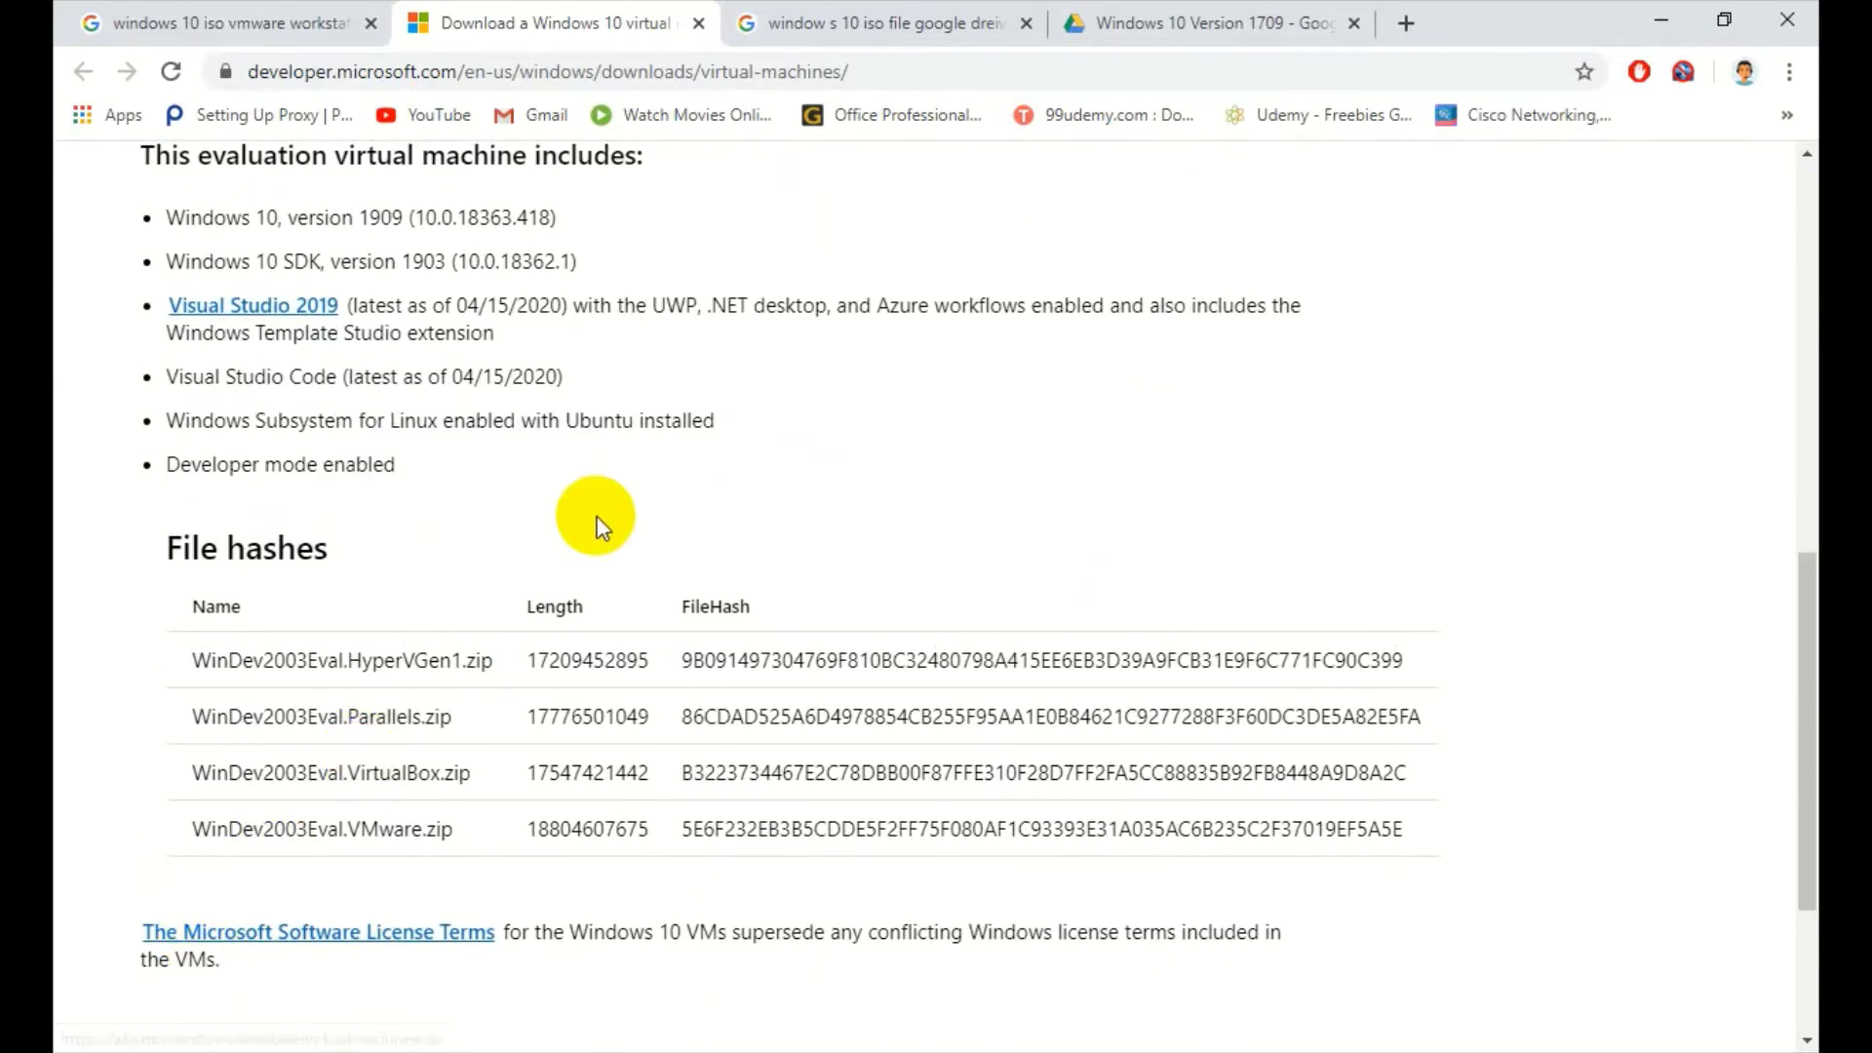
scroll(601, 521, up, 5)
scroll(601, 526, up, 1)
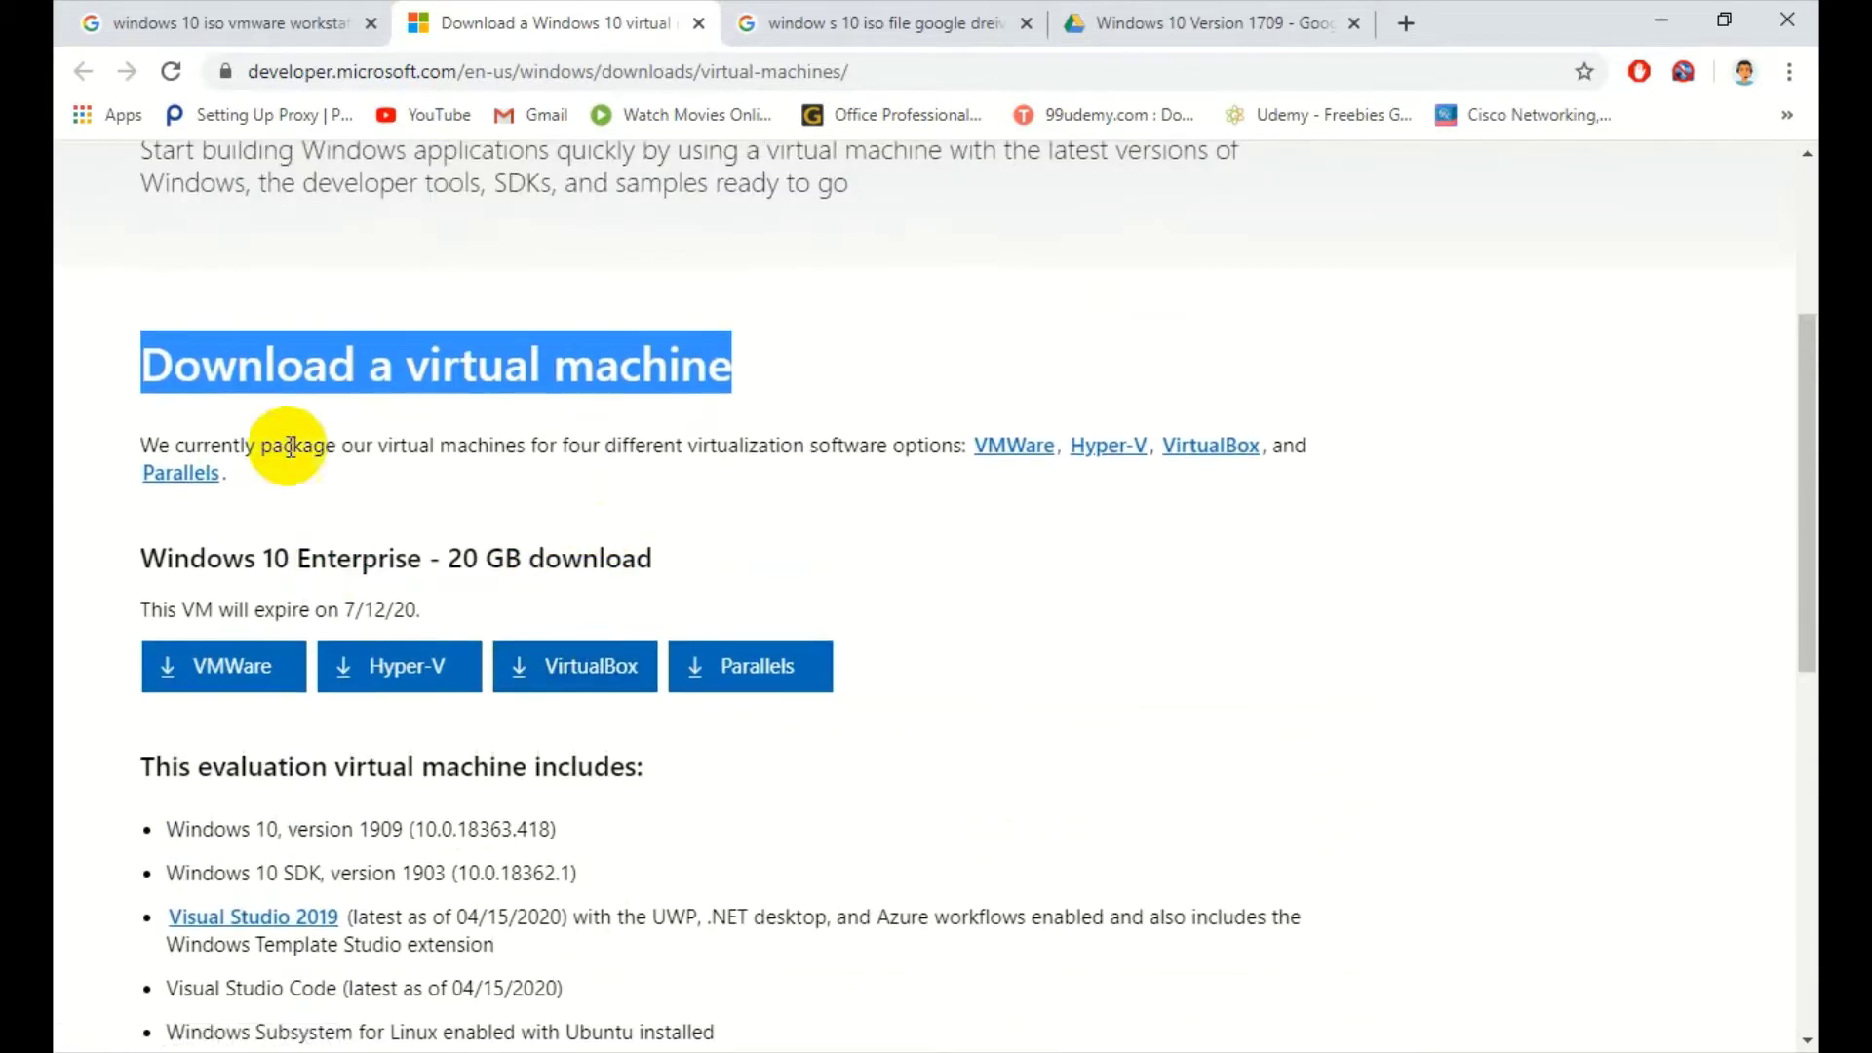
click(532, 411)
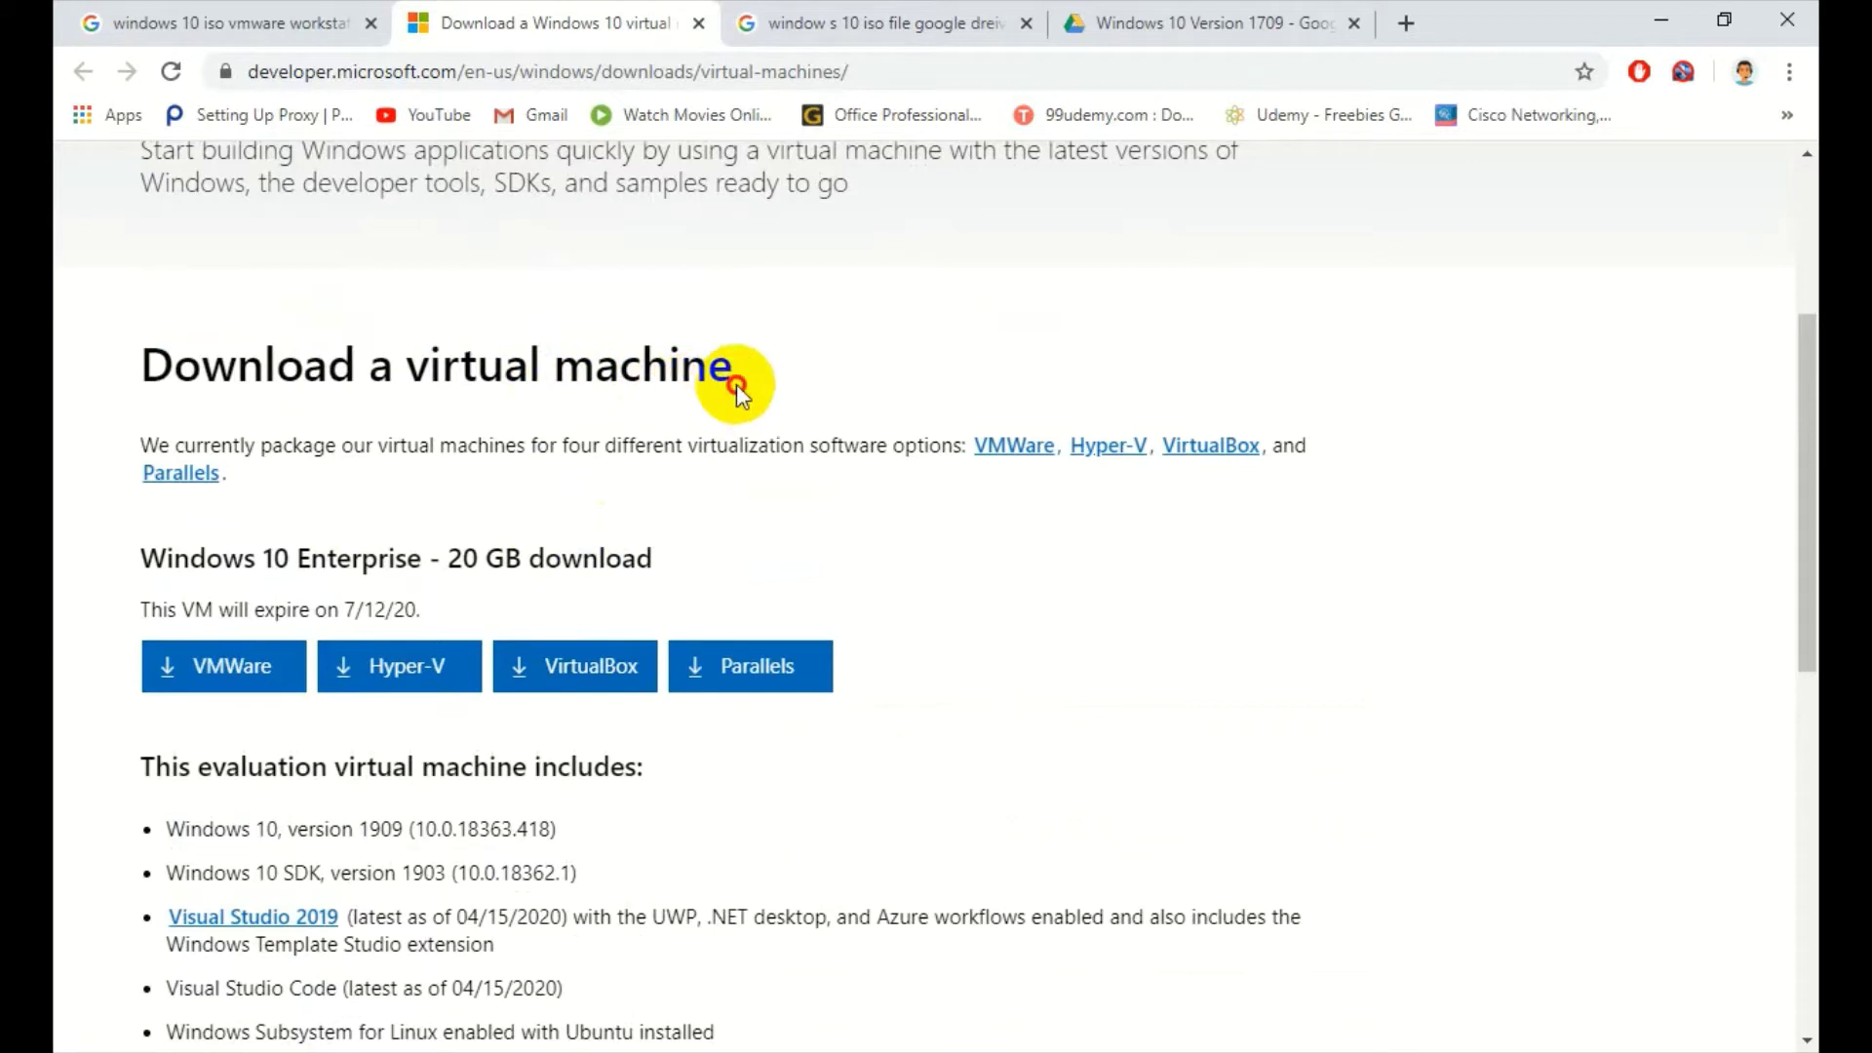
drag(731, 370, 405, 365)
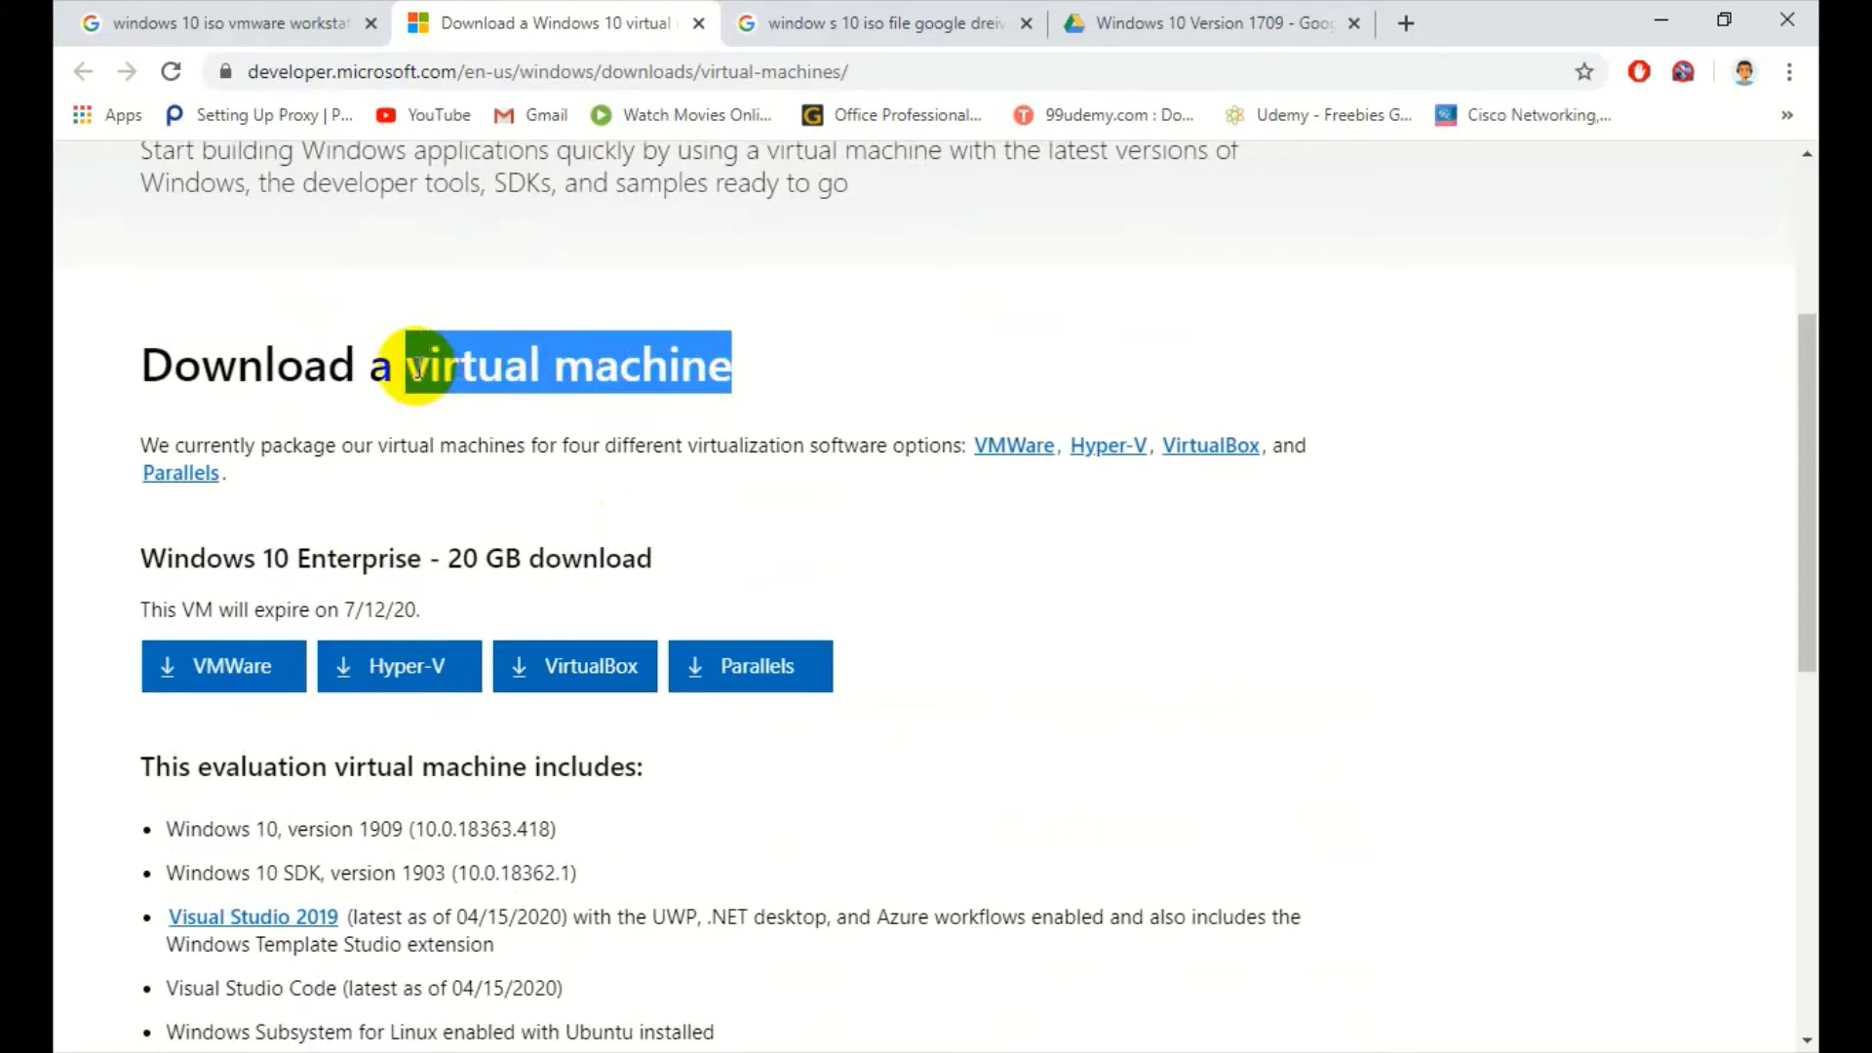
click(763, 286)
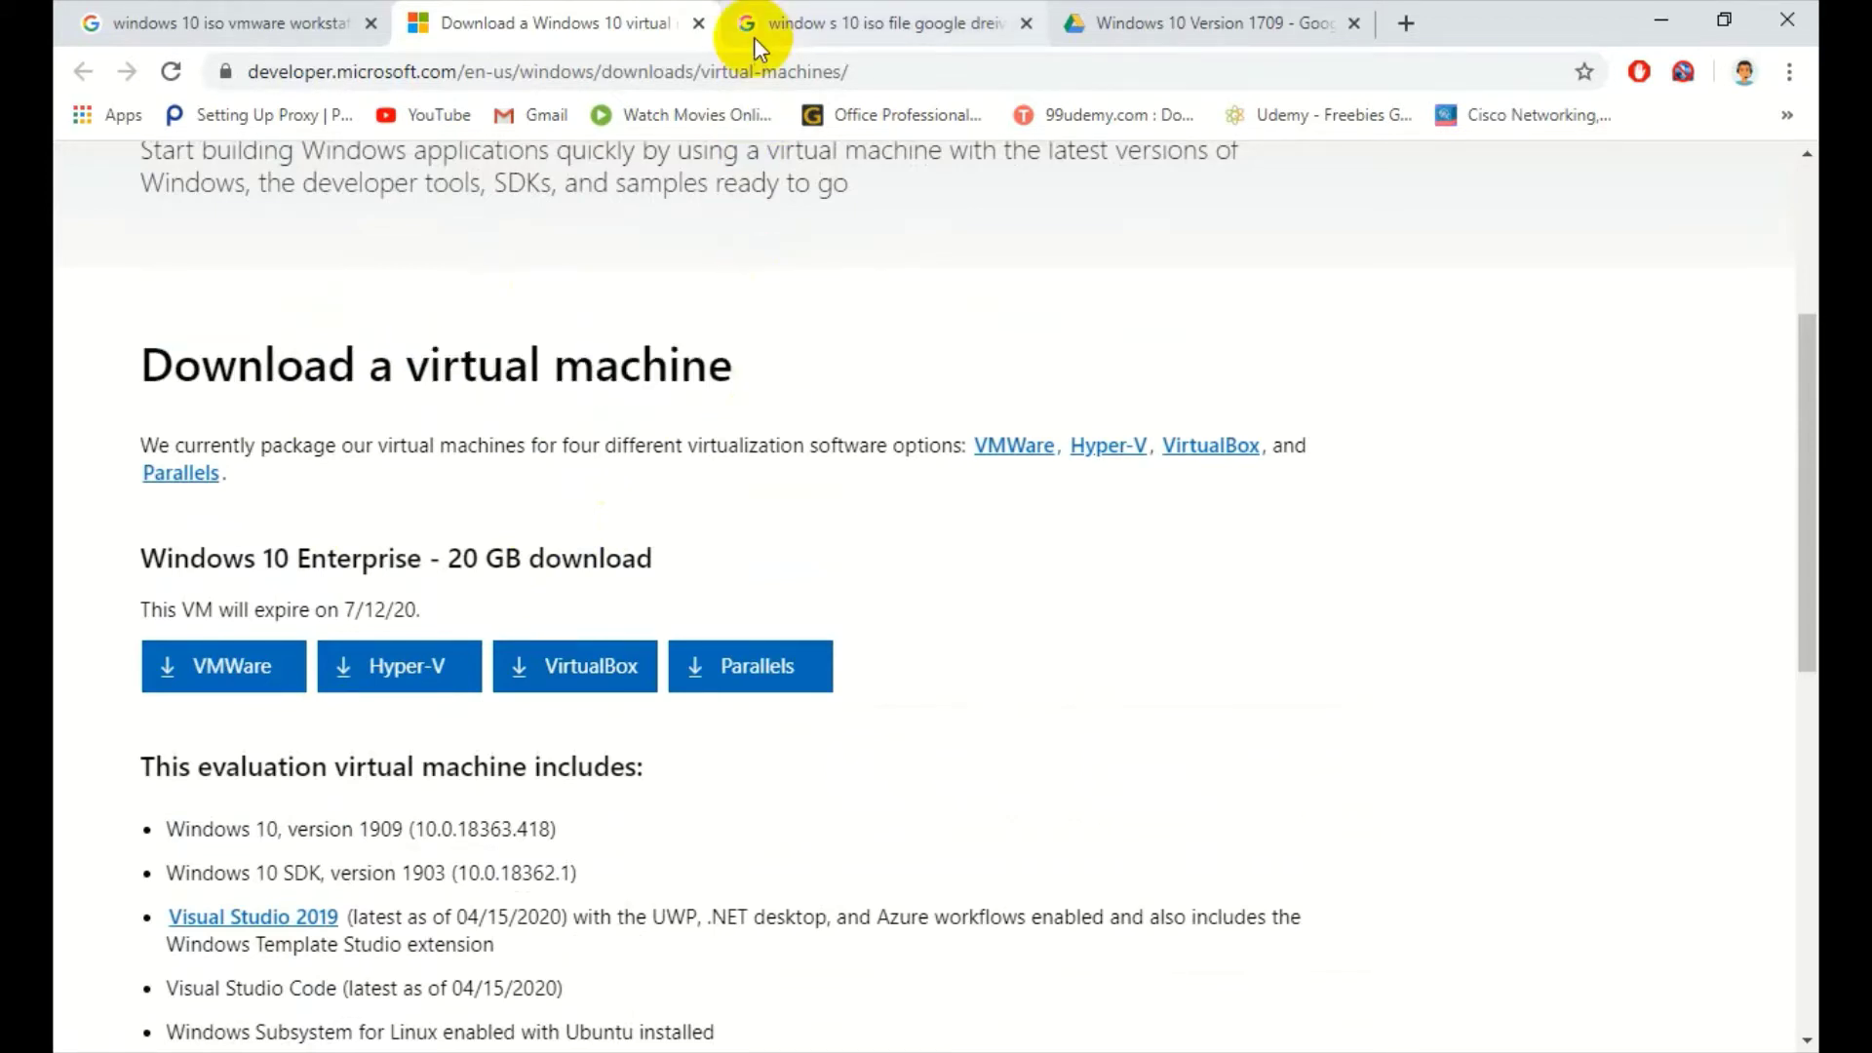
- Go from the Google Drive search results tab to the Windows 10 Version 1709 Drive folder
click(752, 37)
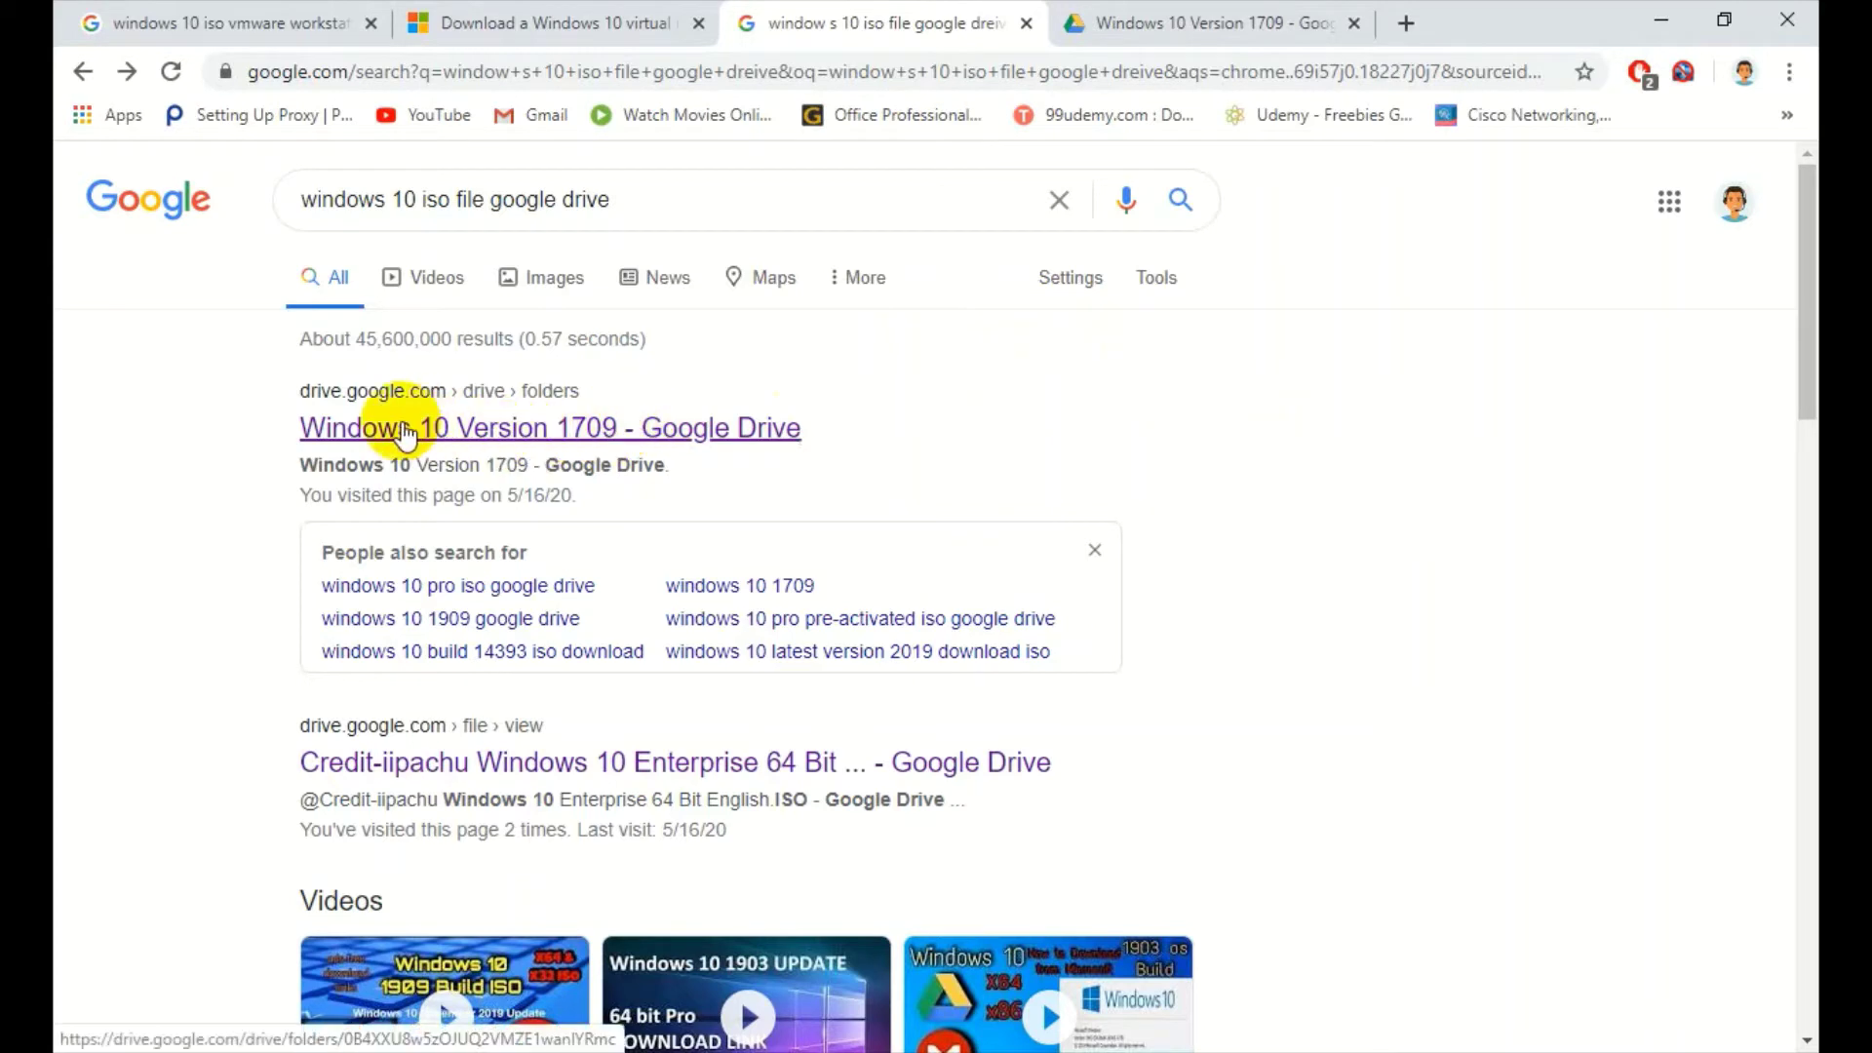
click(1240, 14)
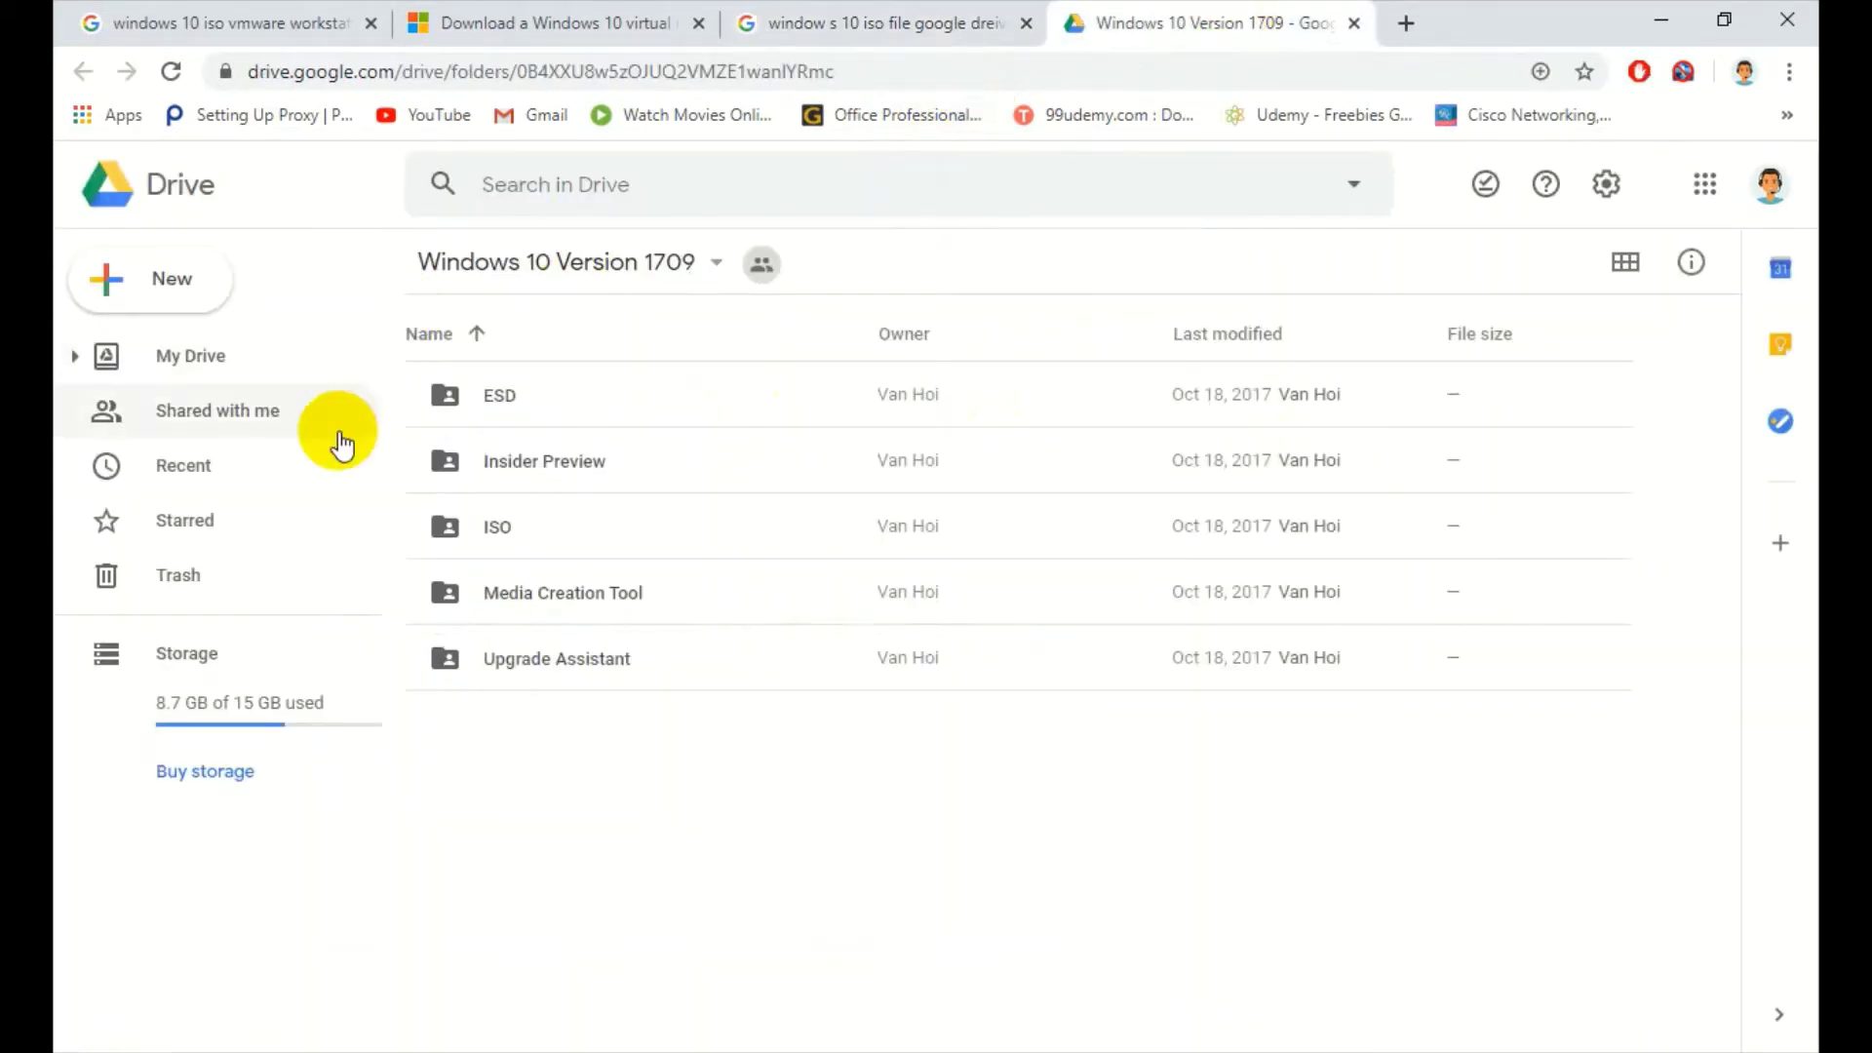
- Open the ISO subfolder of the Windows 10 Version 1709 Drive folder
click(518, 531)
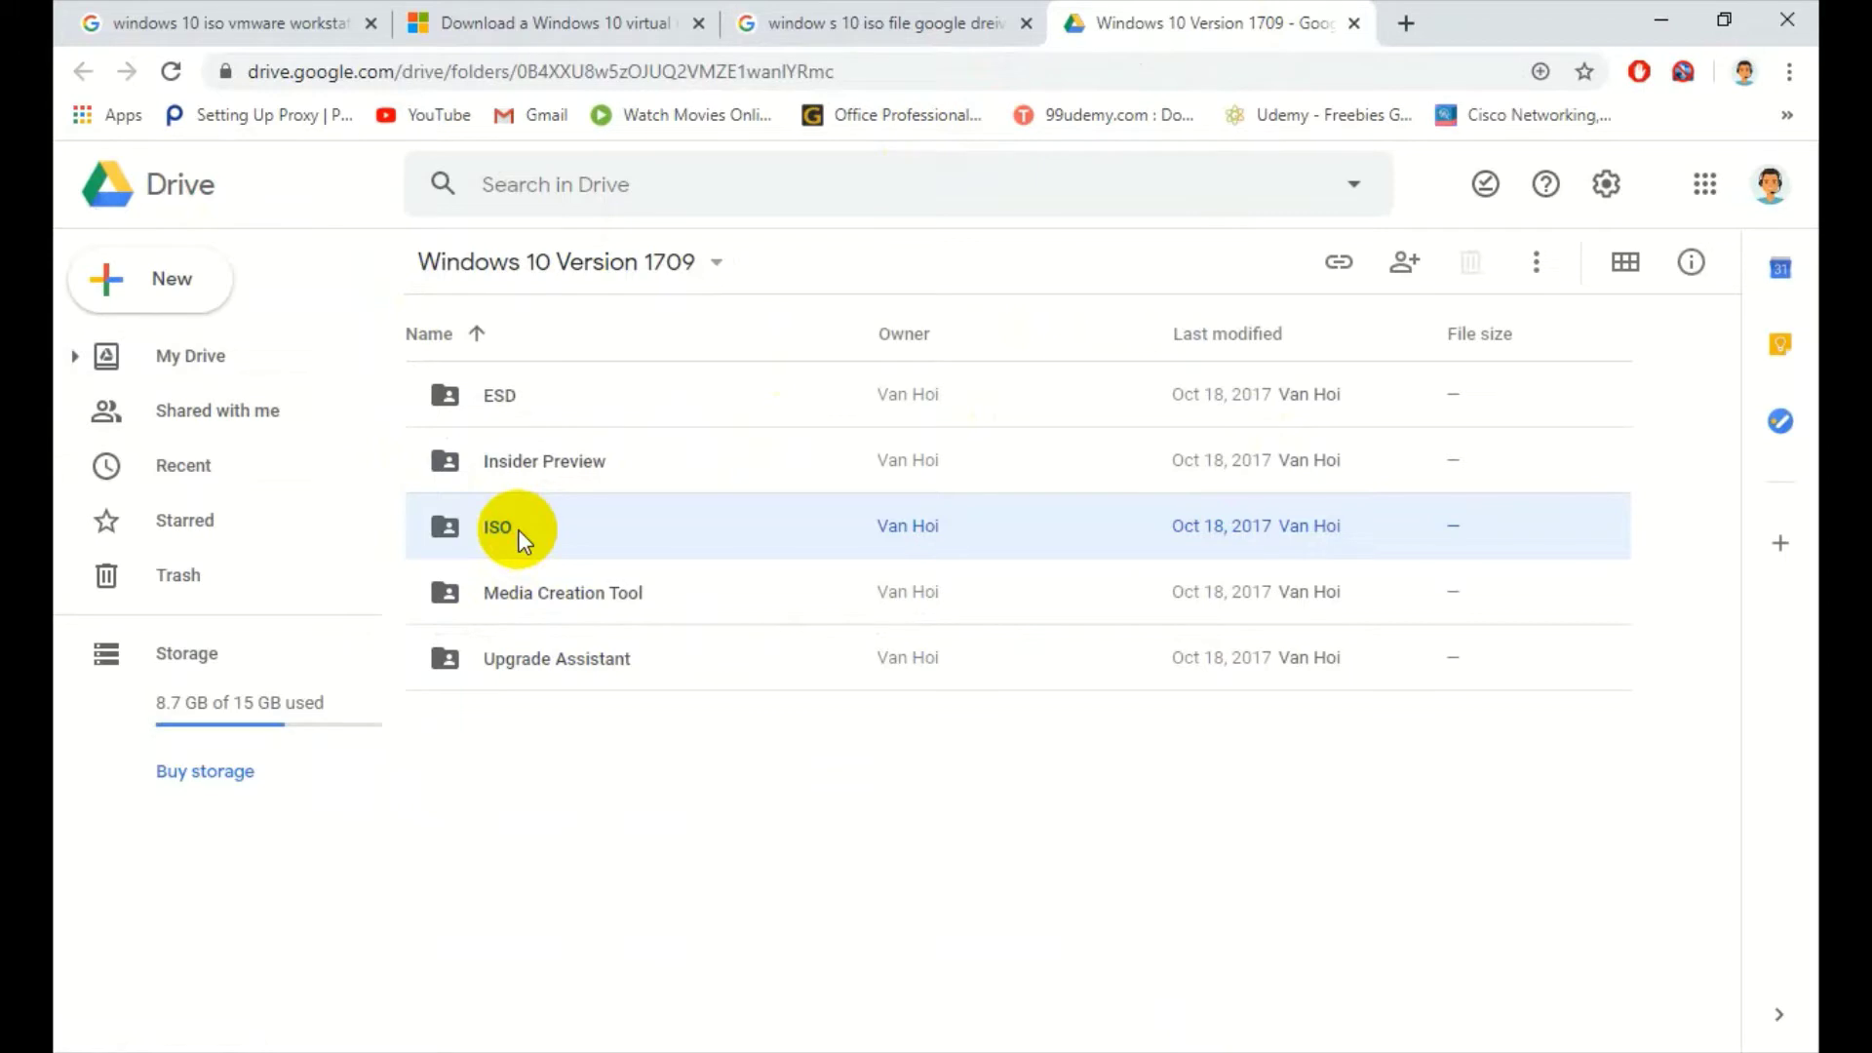
double_click(520, 532)
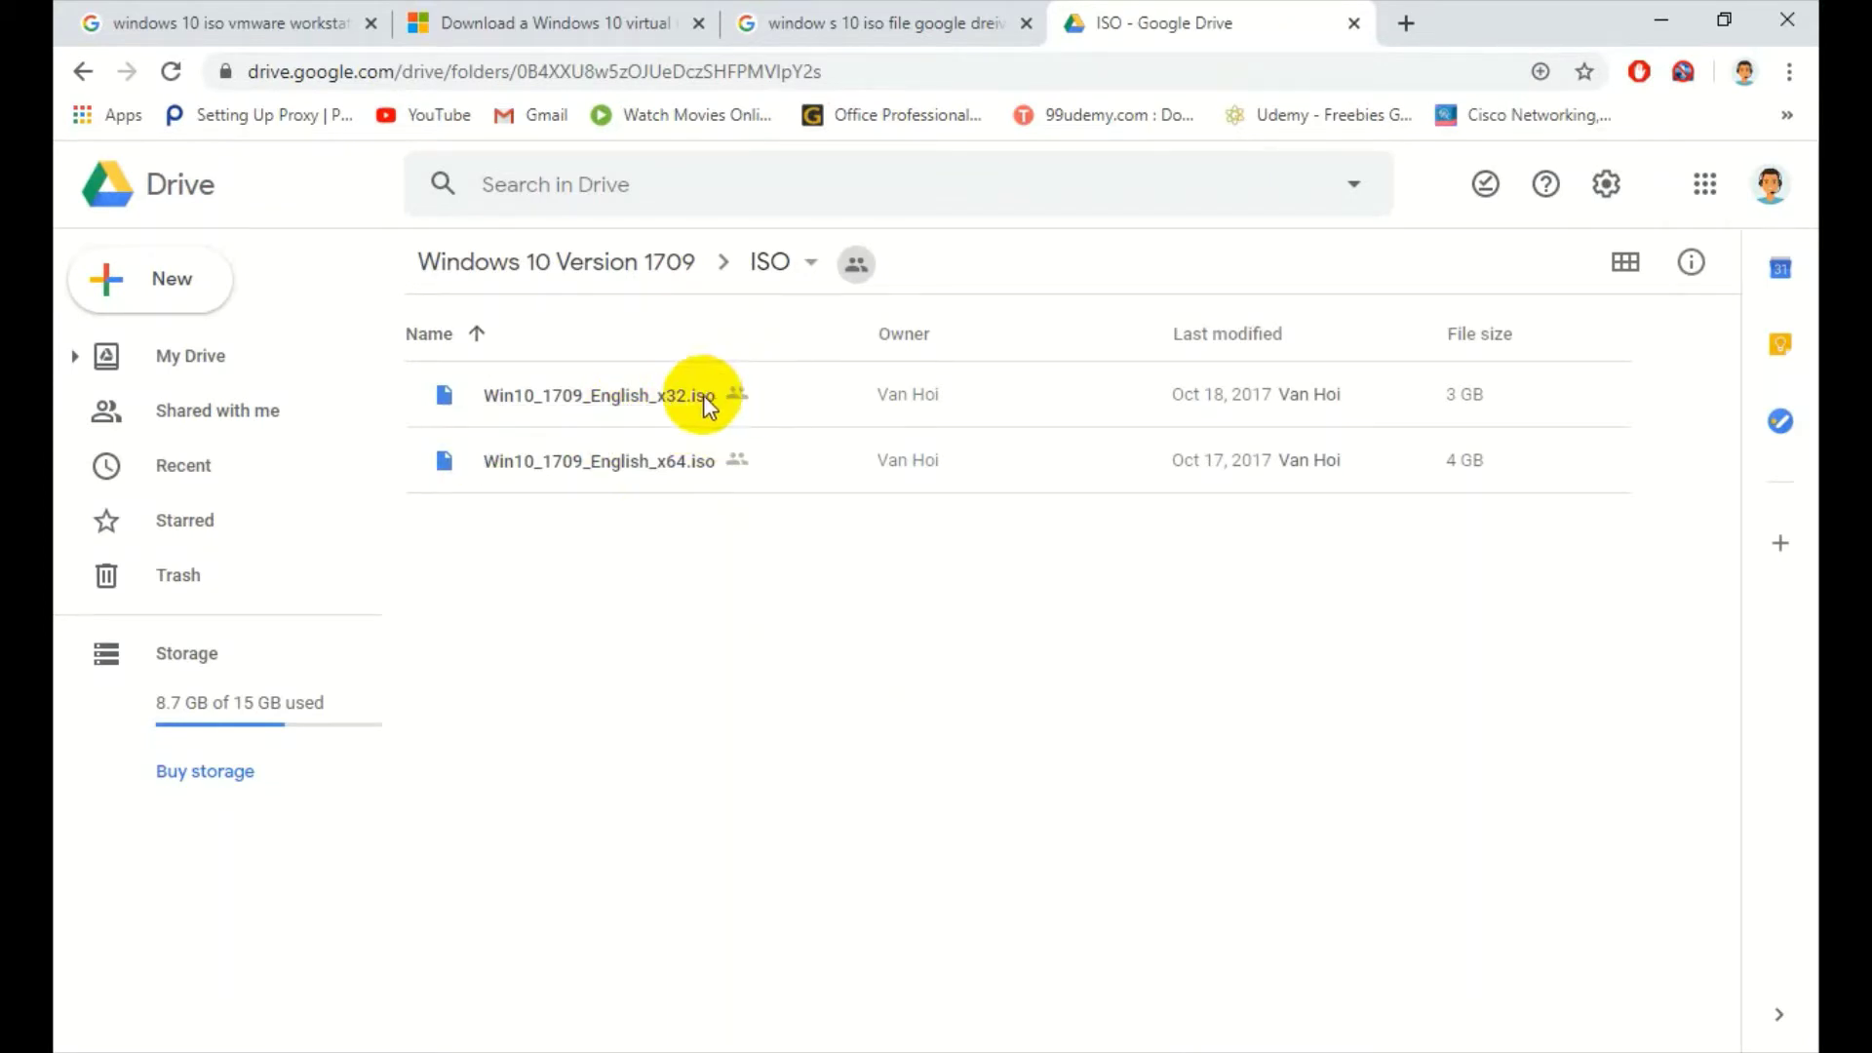
click(640, 577)
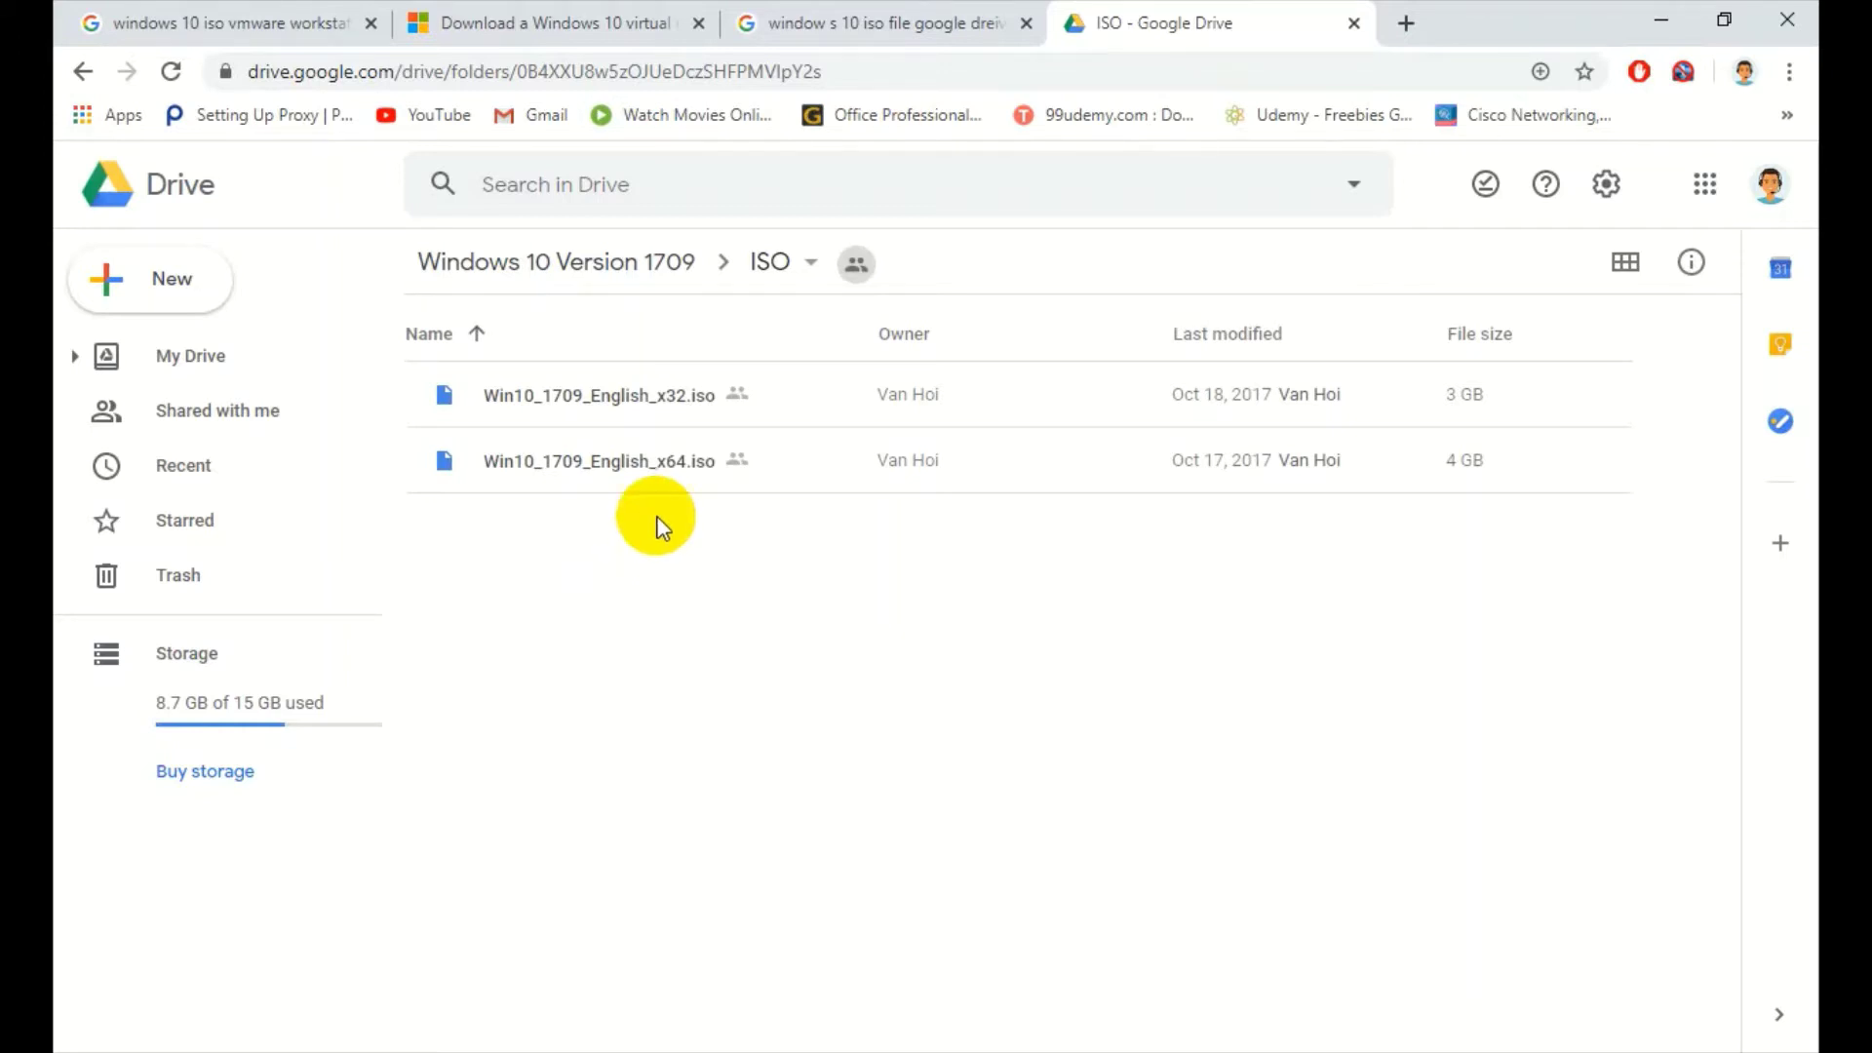
- Download Win10_1709_English_x64.iso and minimise Chrome
click(645, 460)
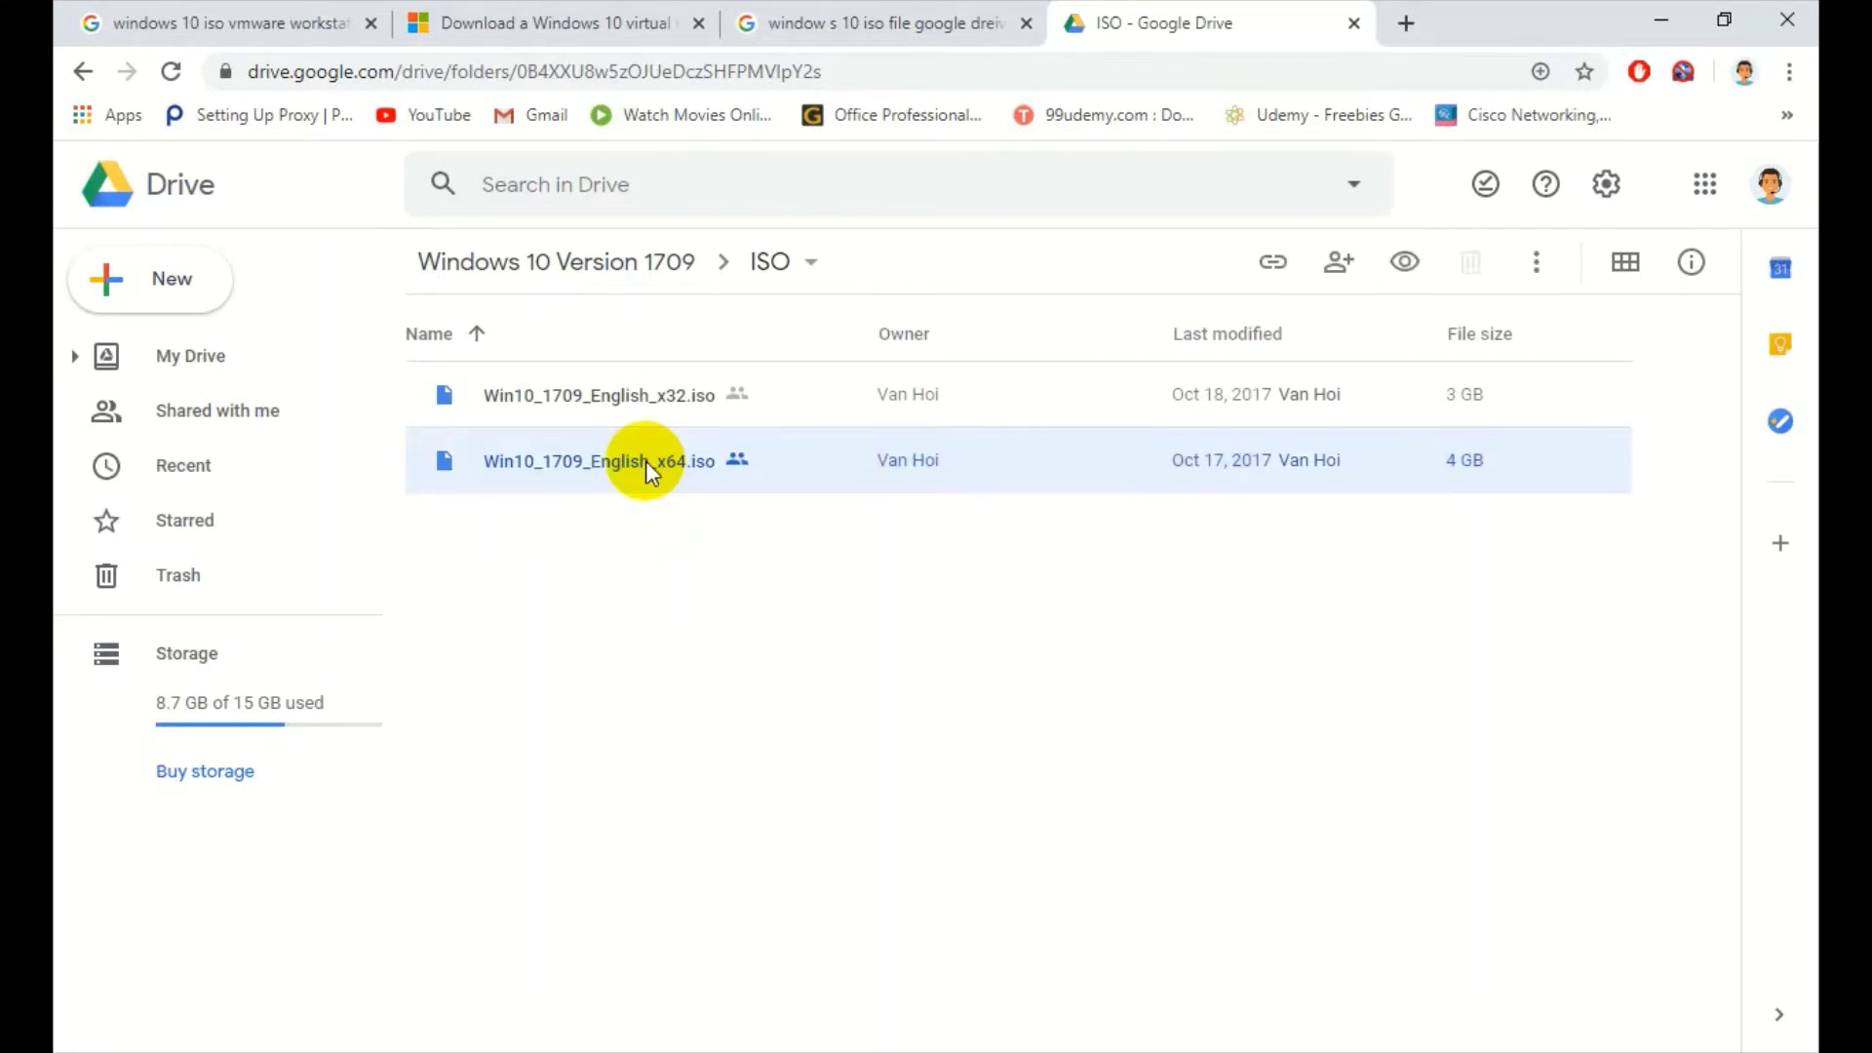
right_click(646, 460)
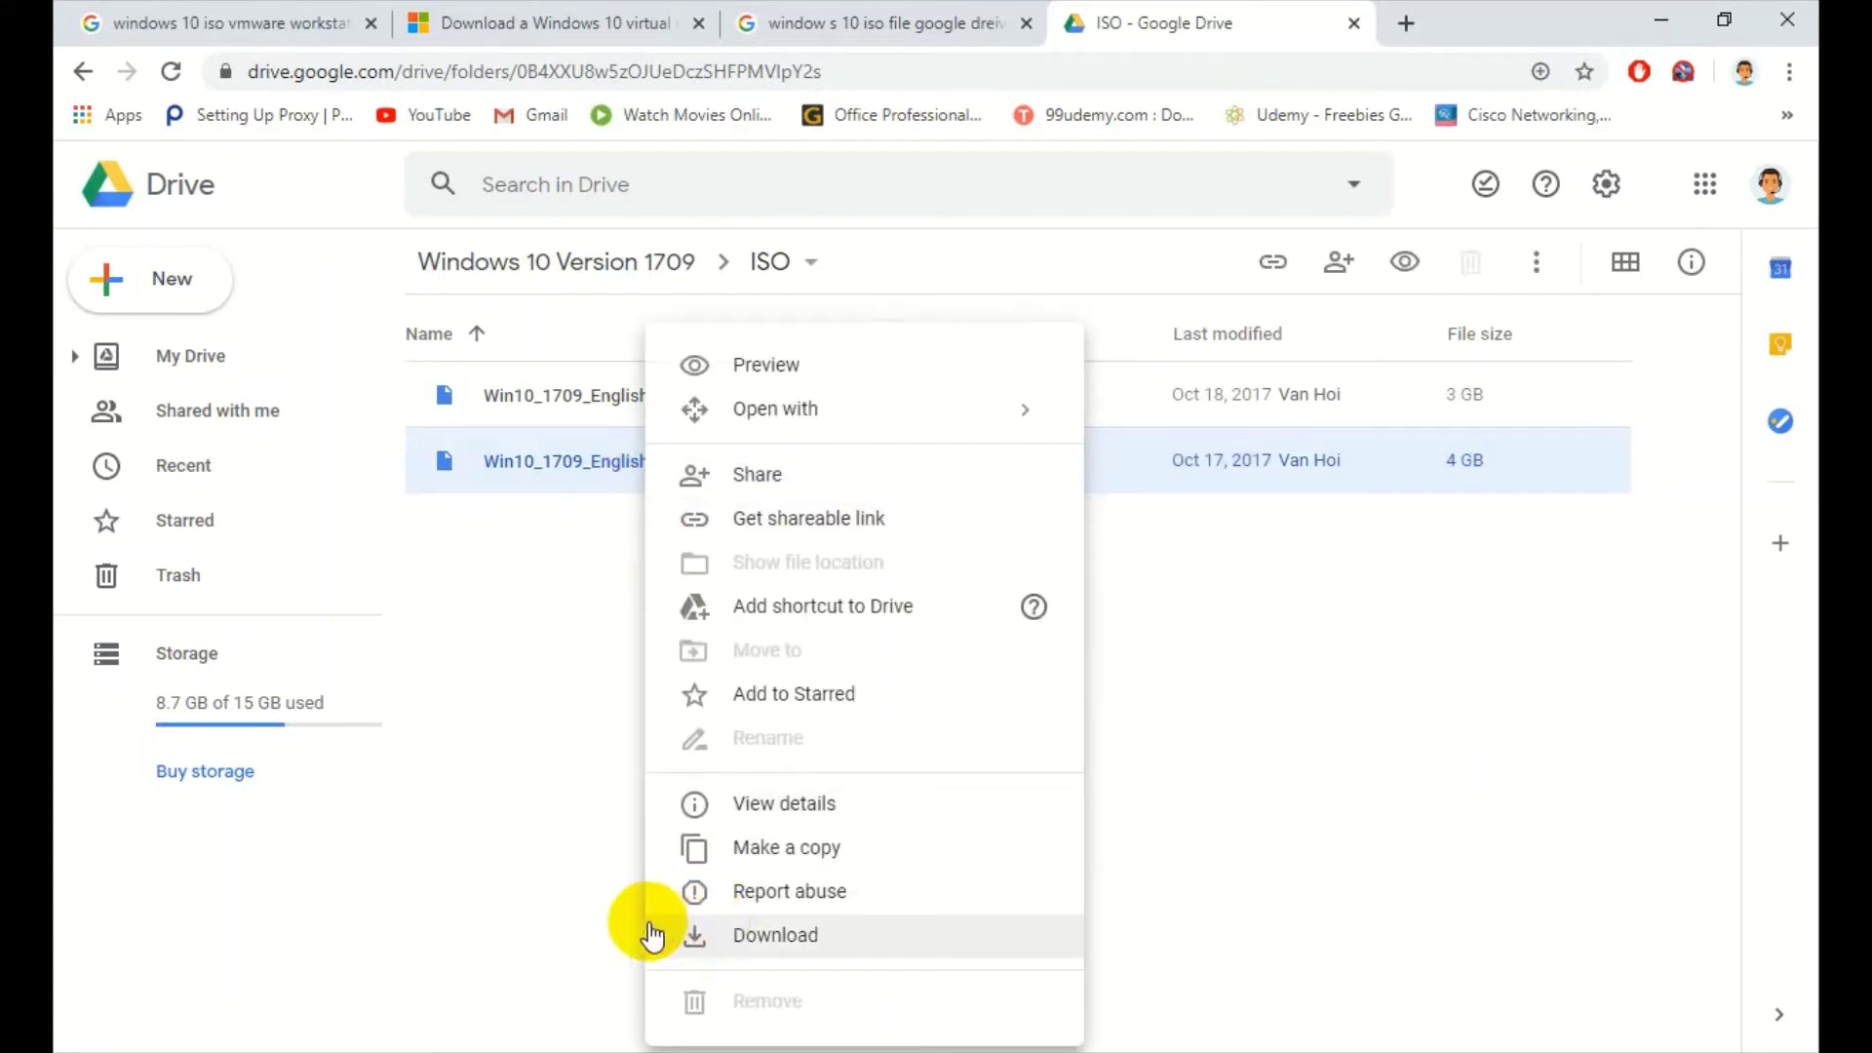
click(549, 902)
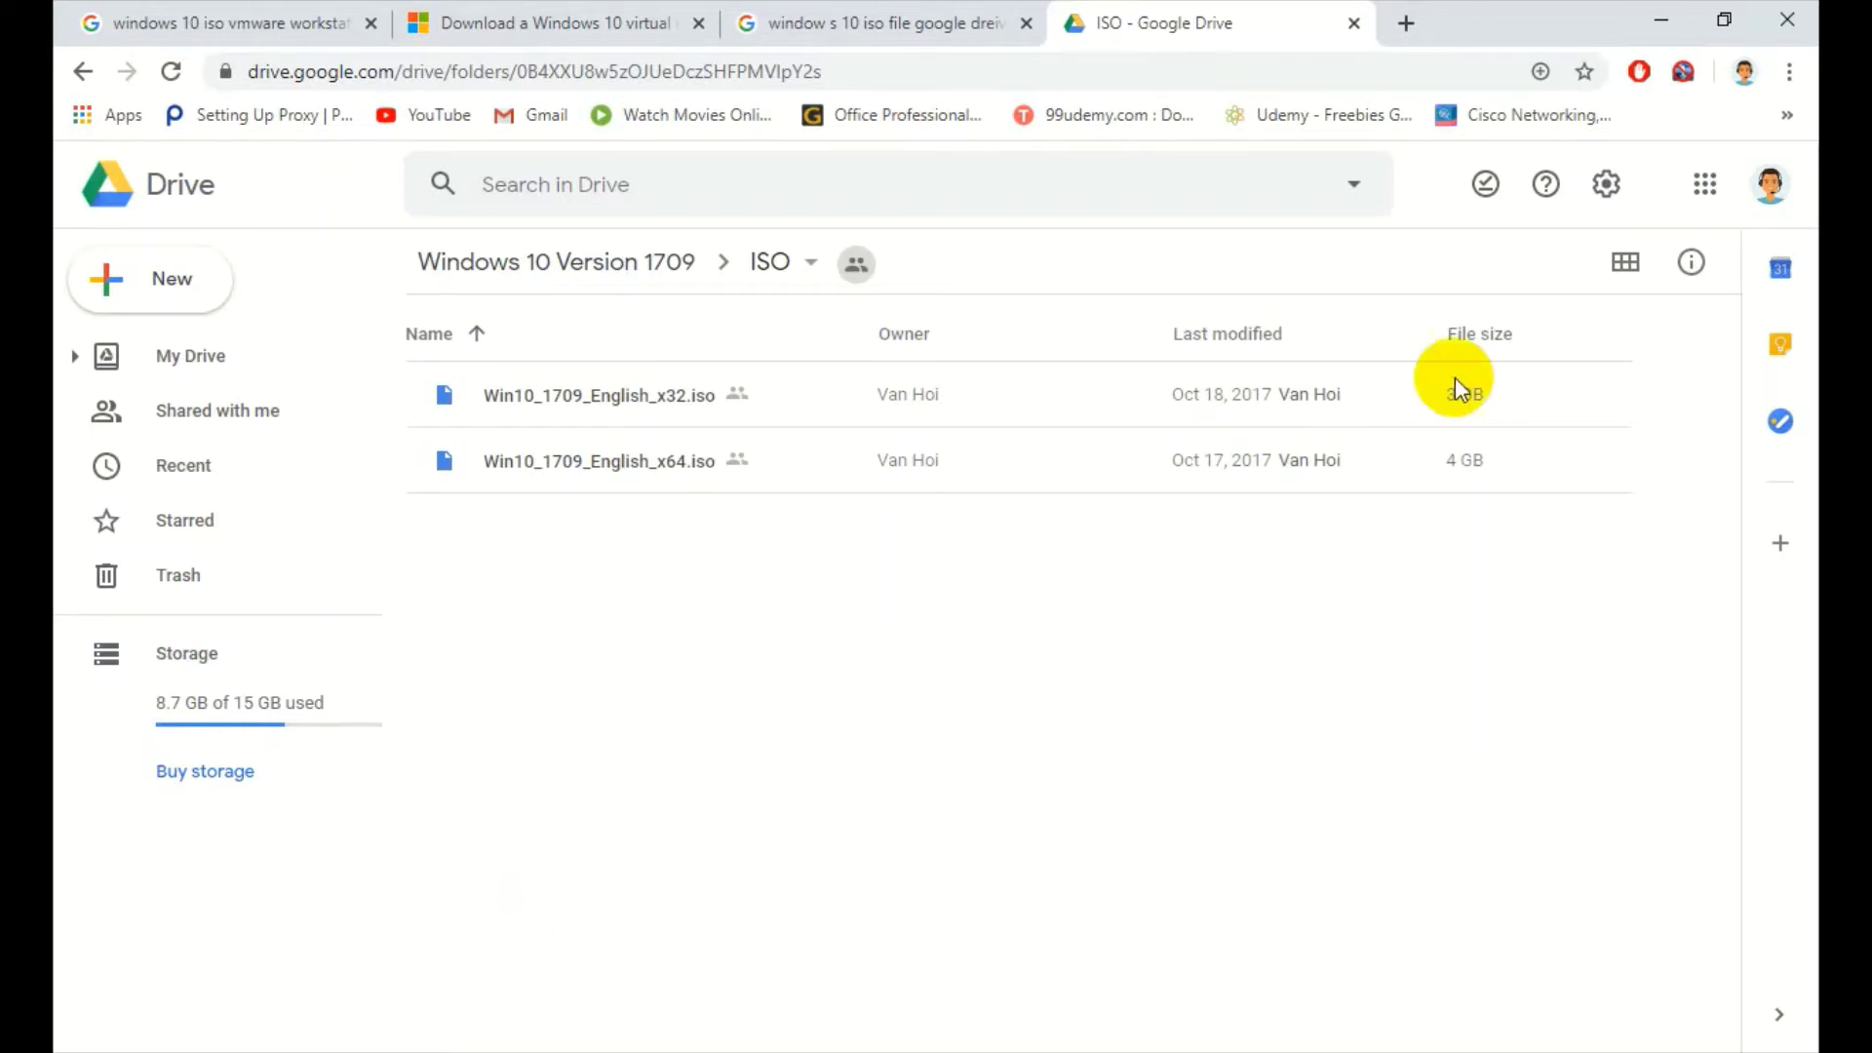
click(1663, 18)
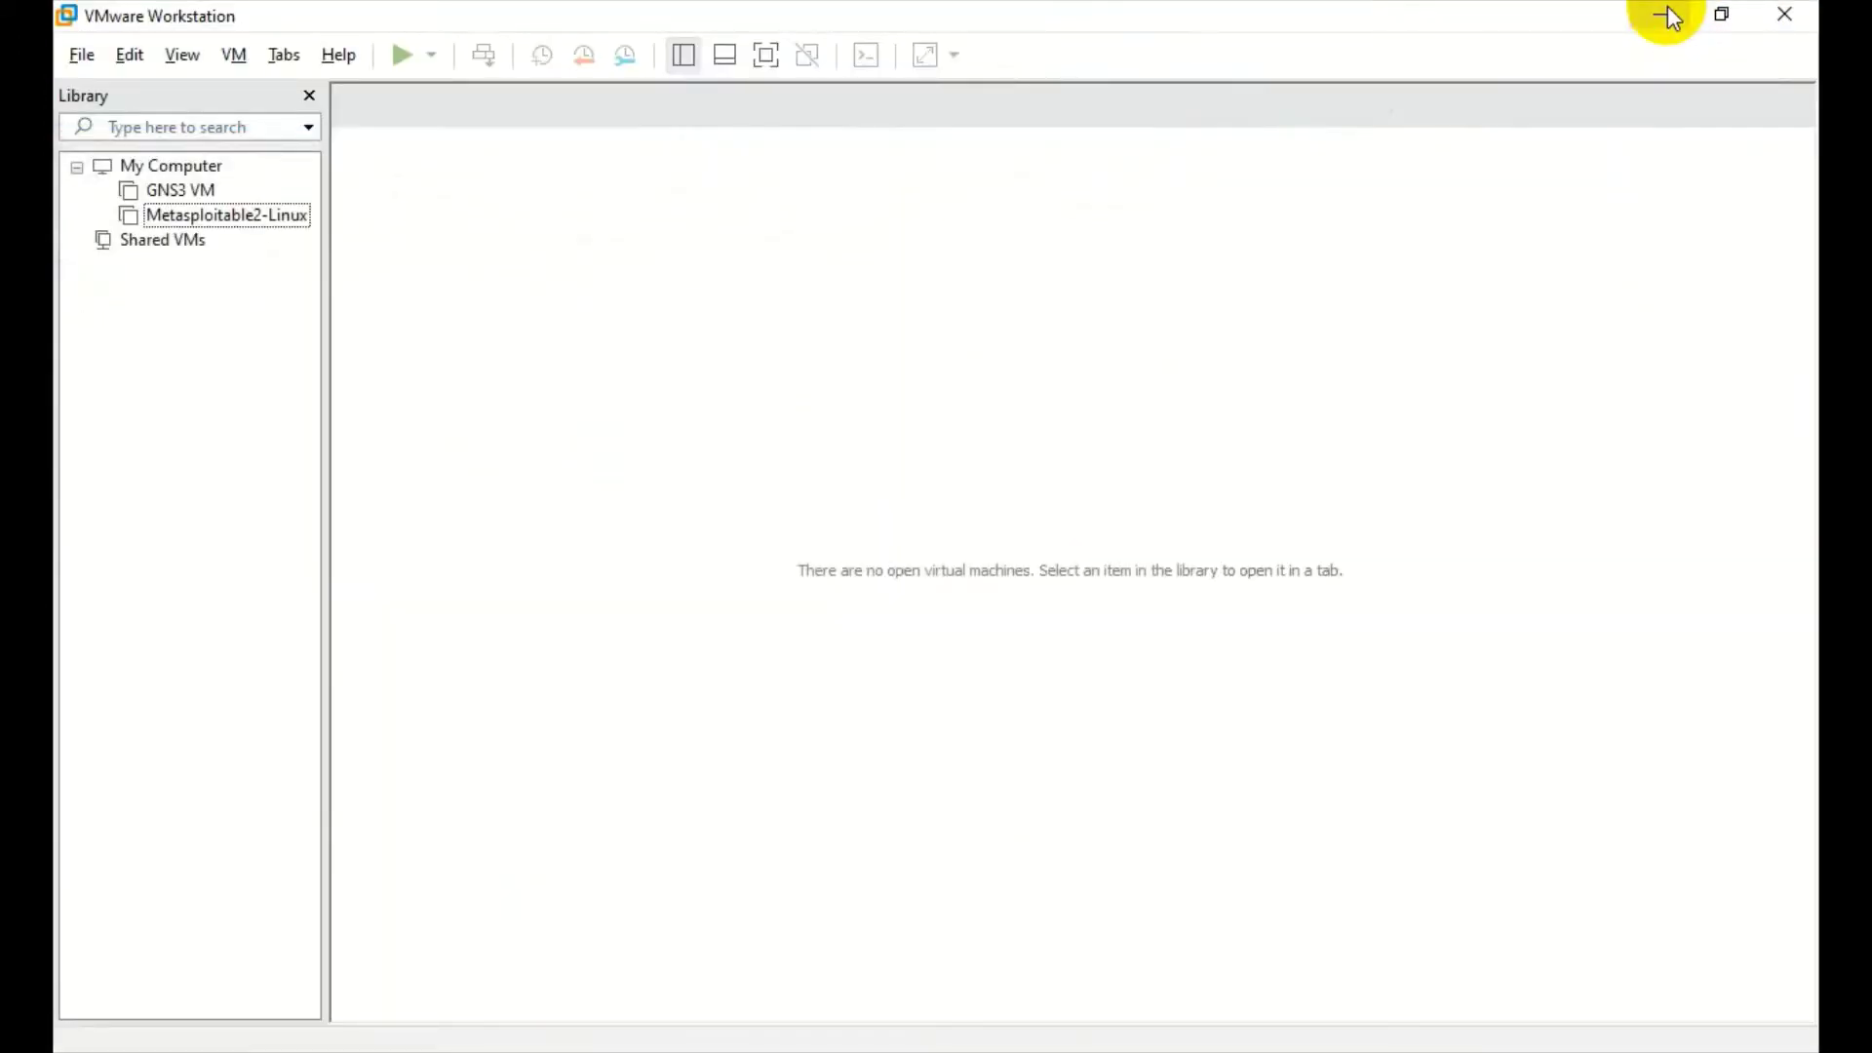
- Close the current VMware window and relaunch VMware Workstation Pro via a Start menu search for 'vm'
click(1776, 27)
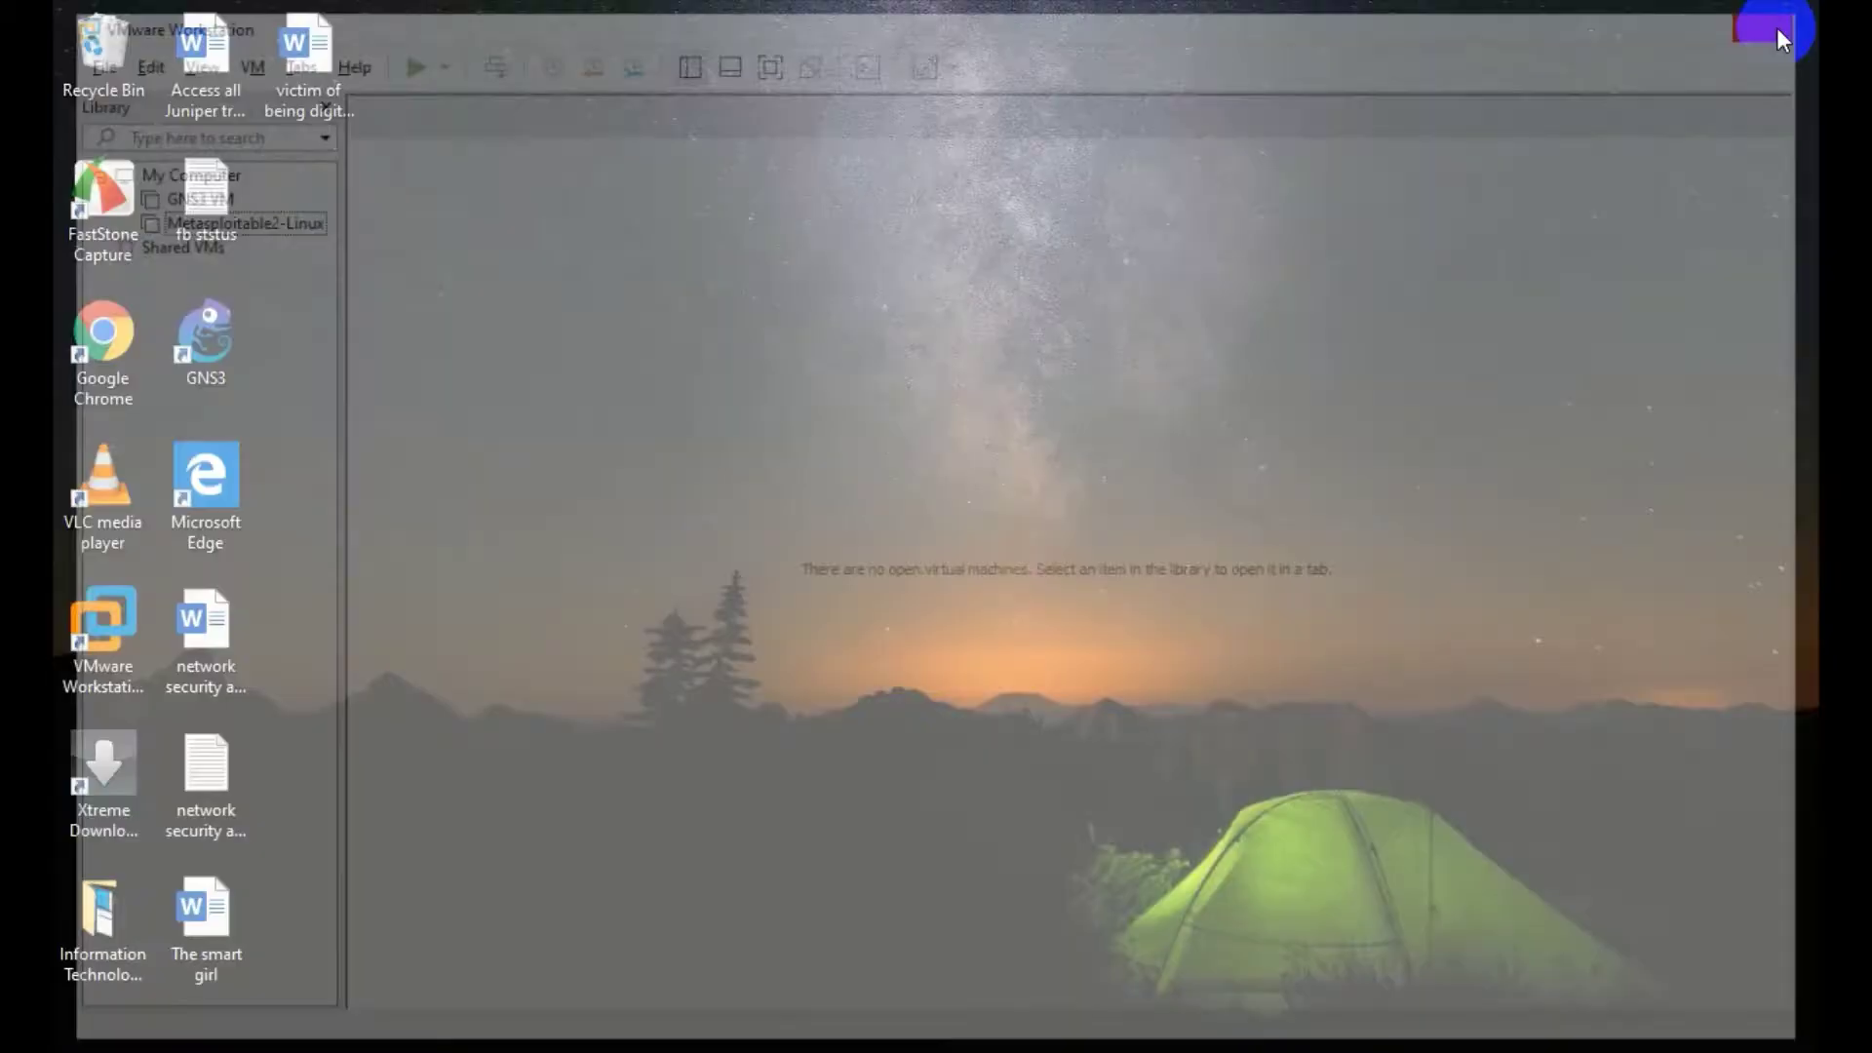
key(super)
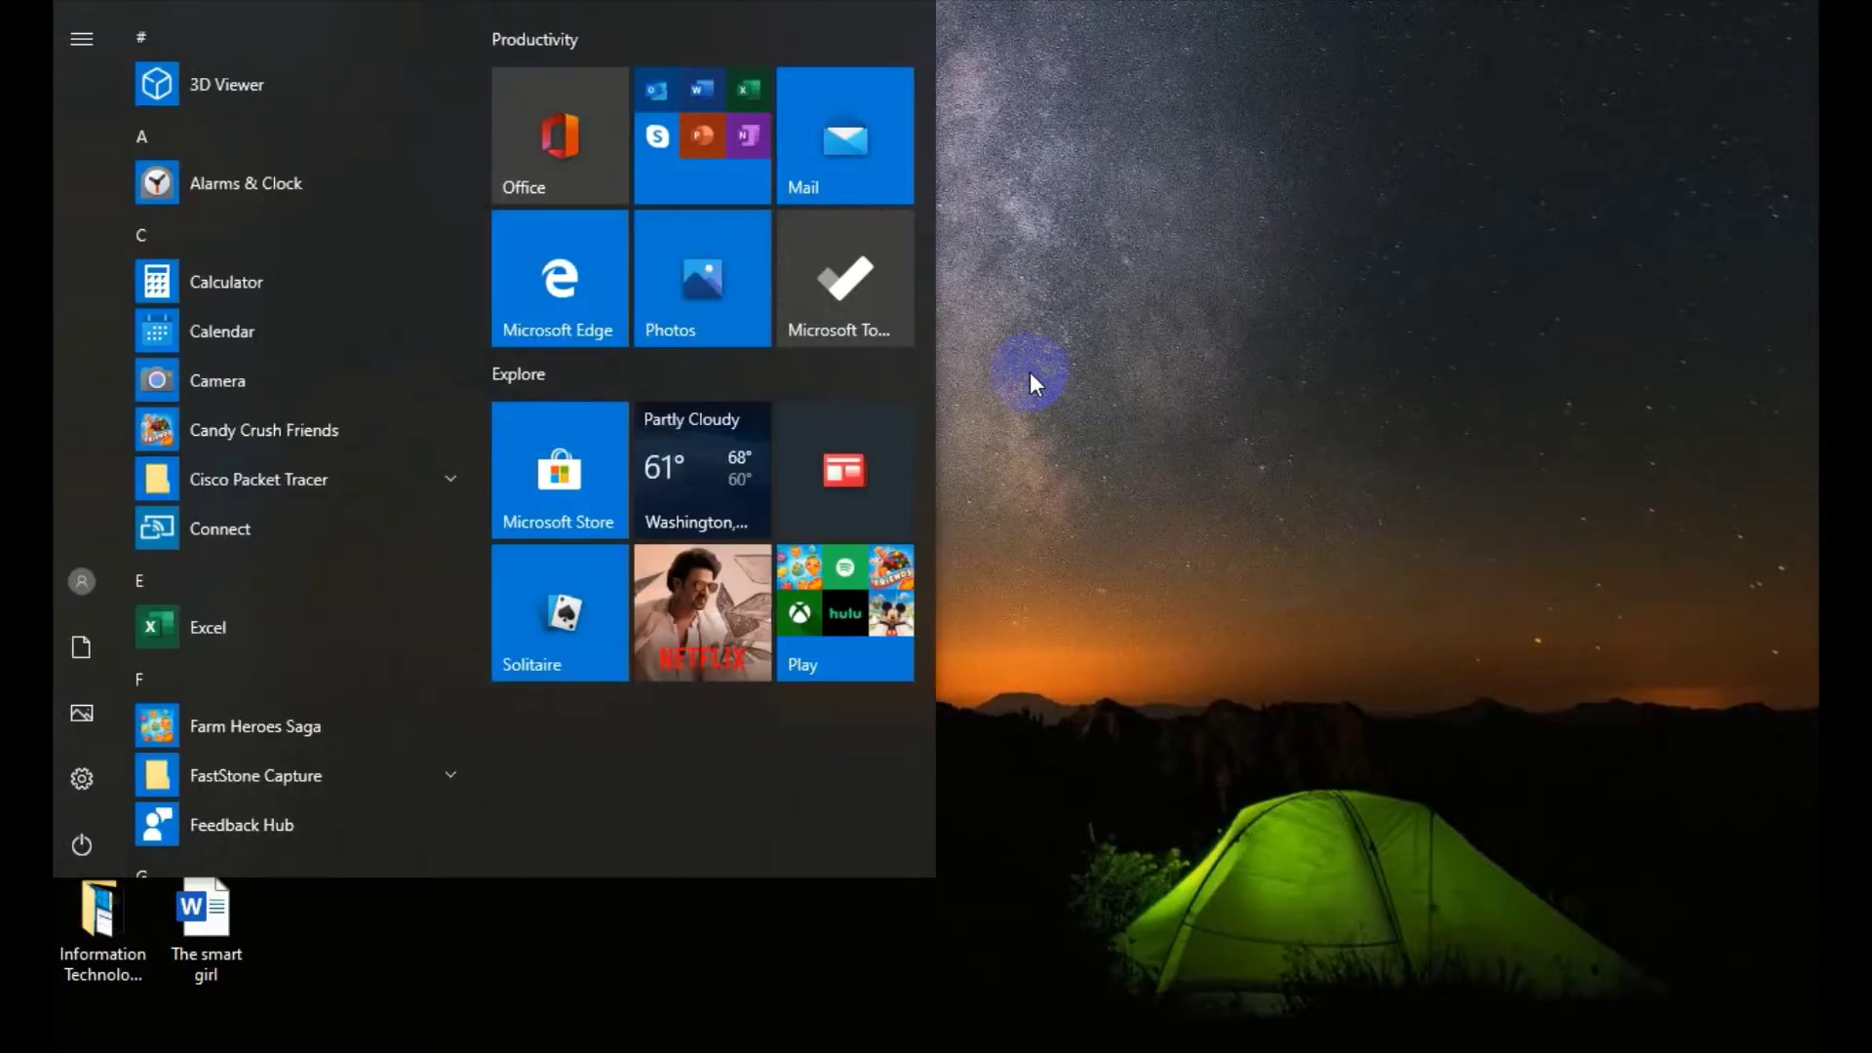
text(cm)
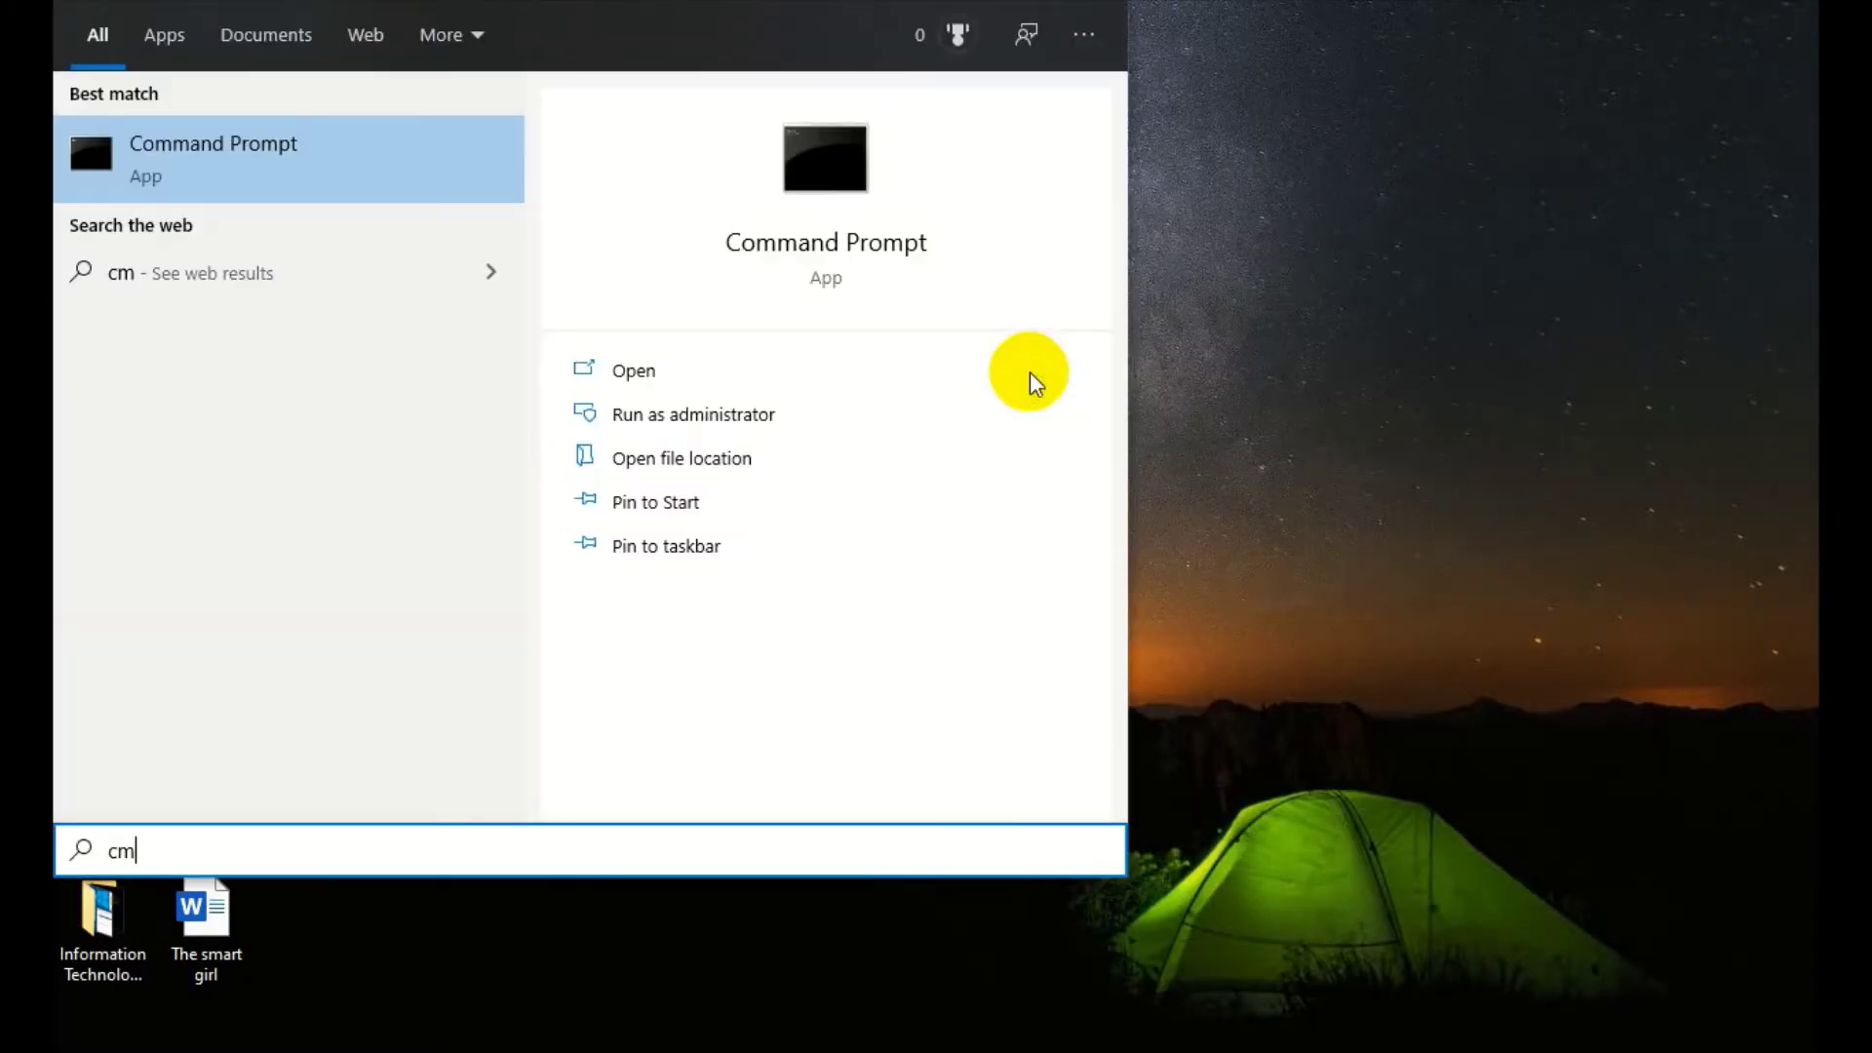
key(BackSpace)
key(BackSpace)
text(vm)
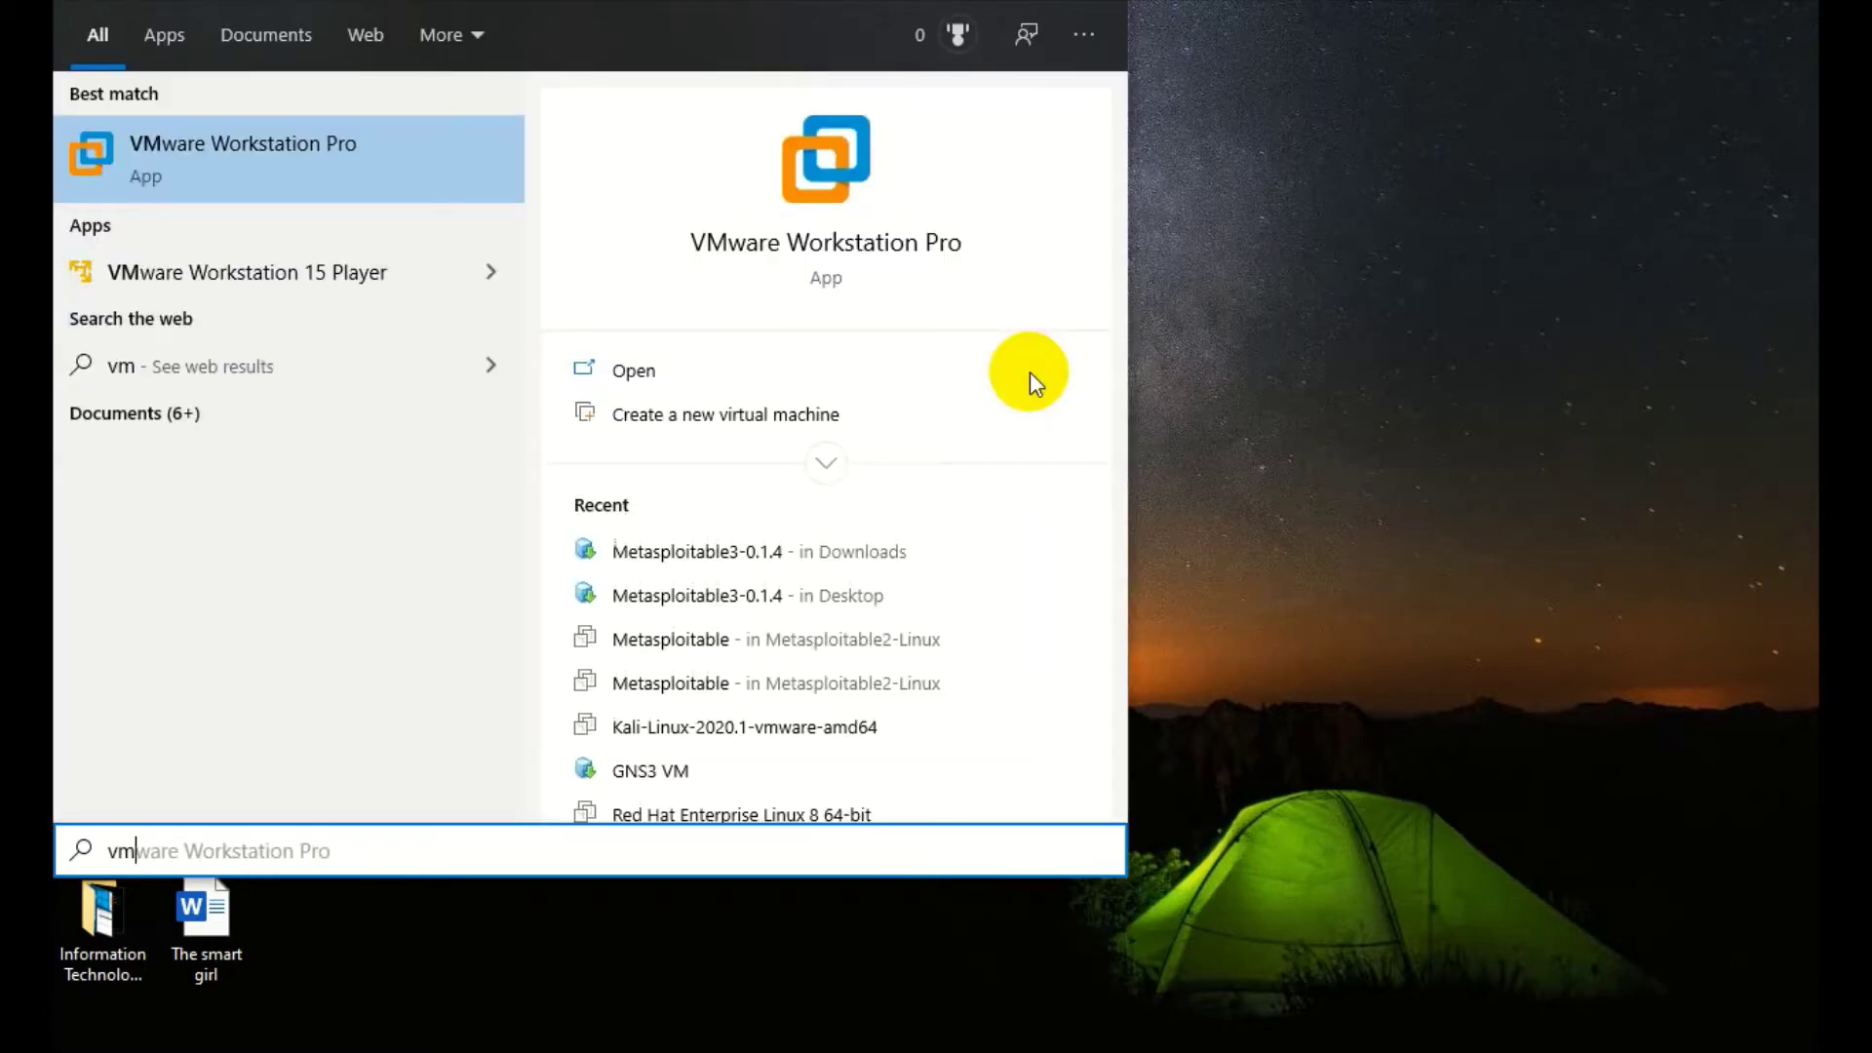
click(1100, 11)
click(1307, 208)
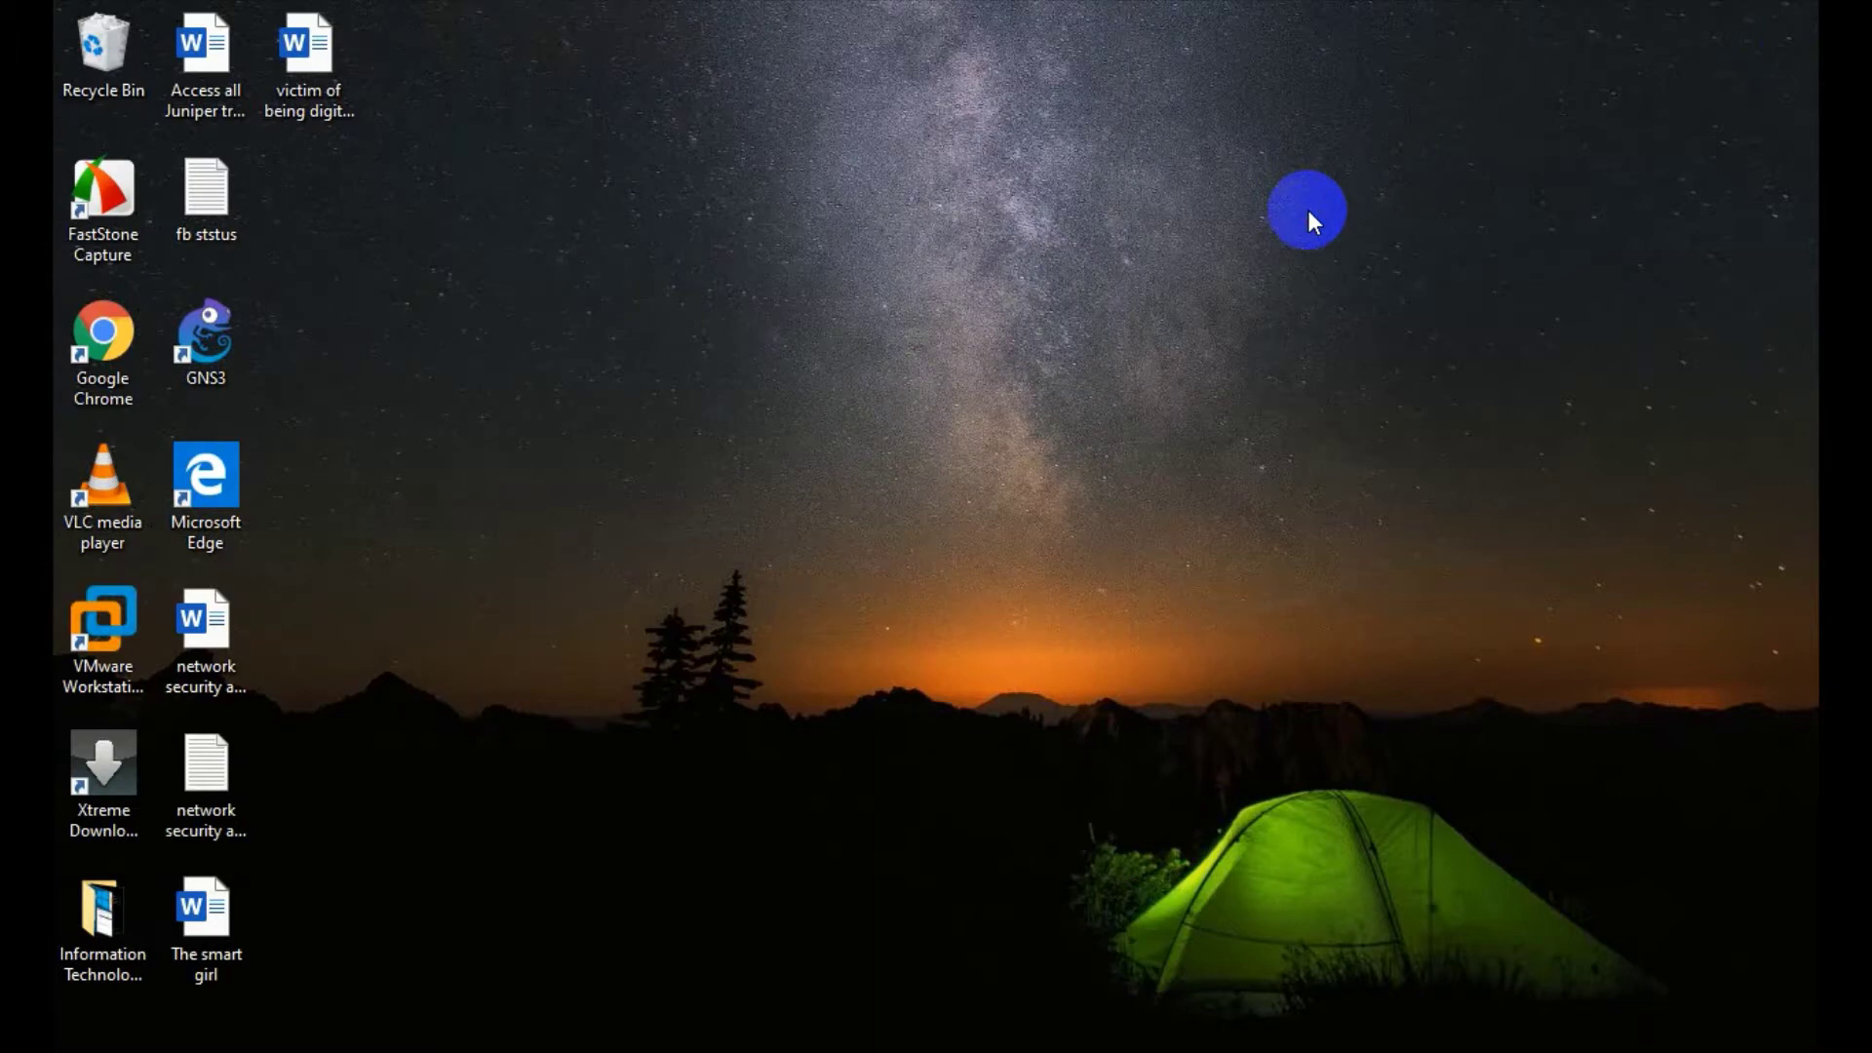
key(super)
text(vm)
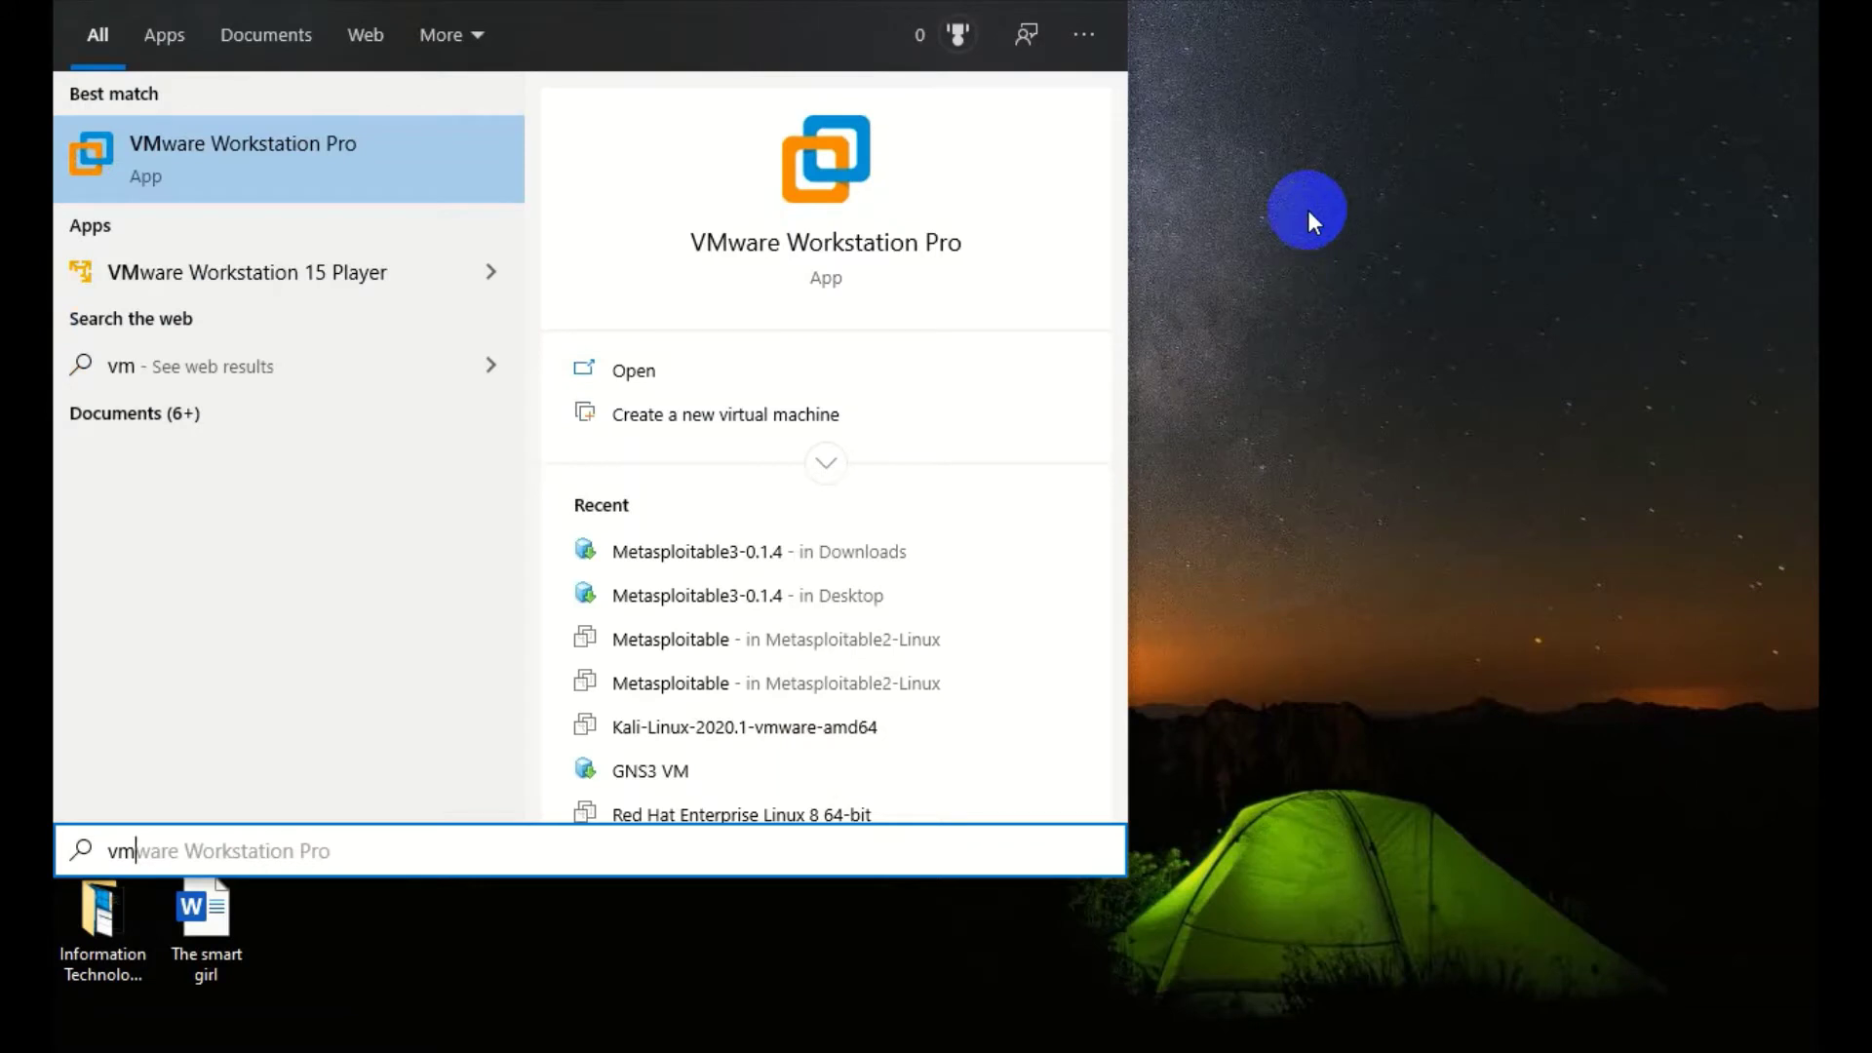
key(Return)
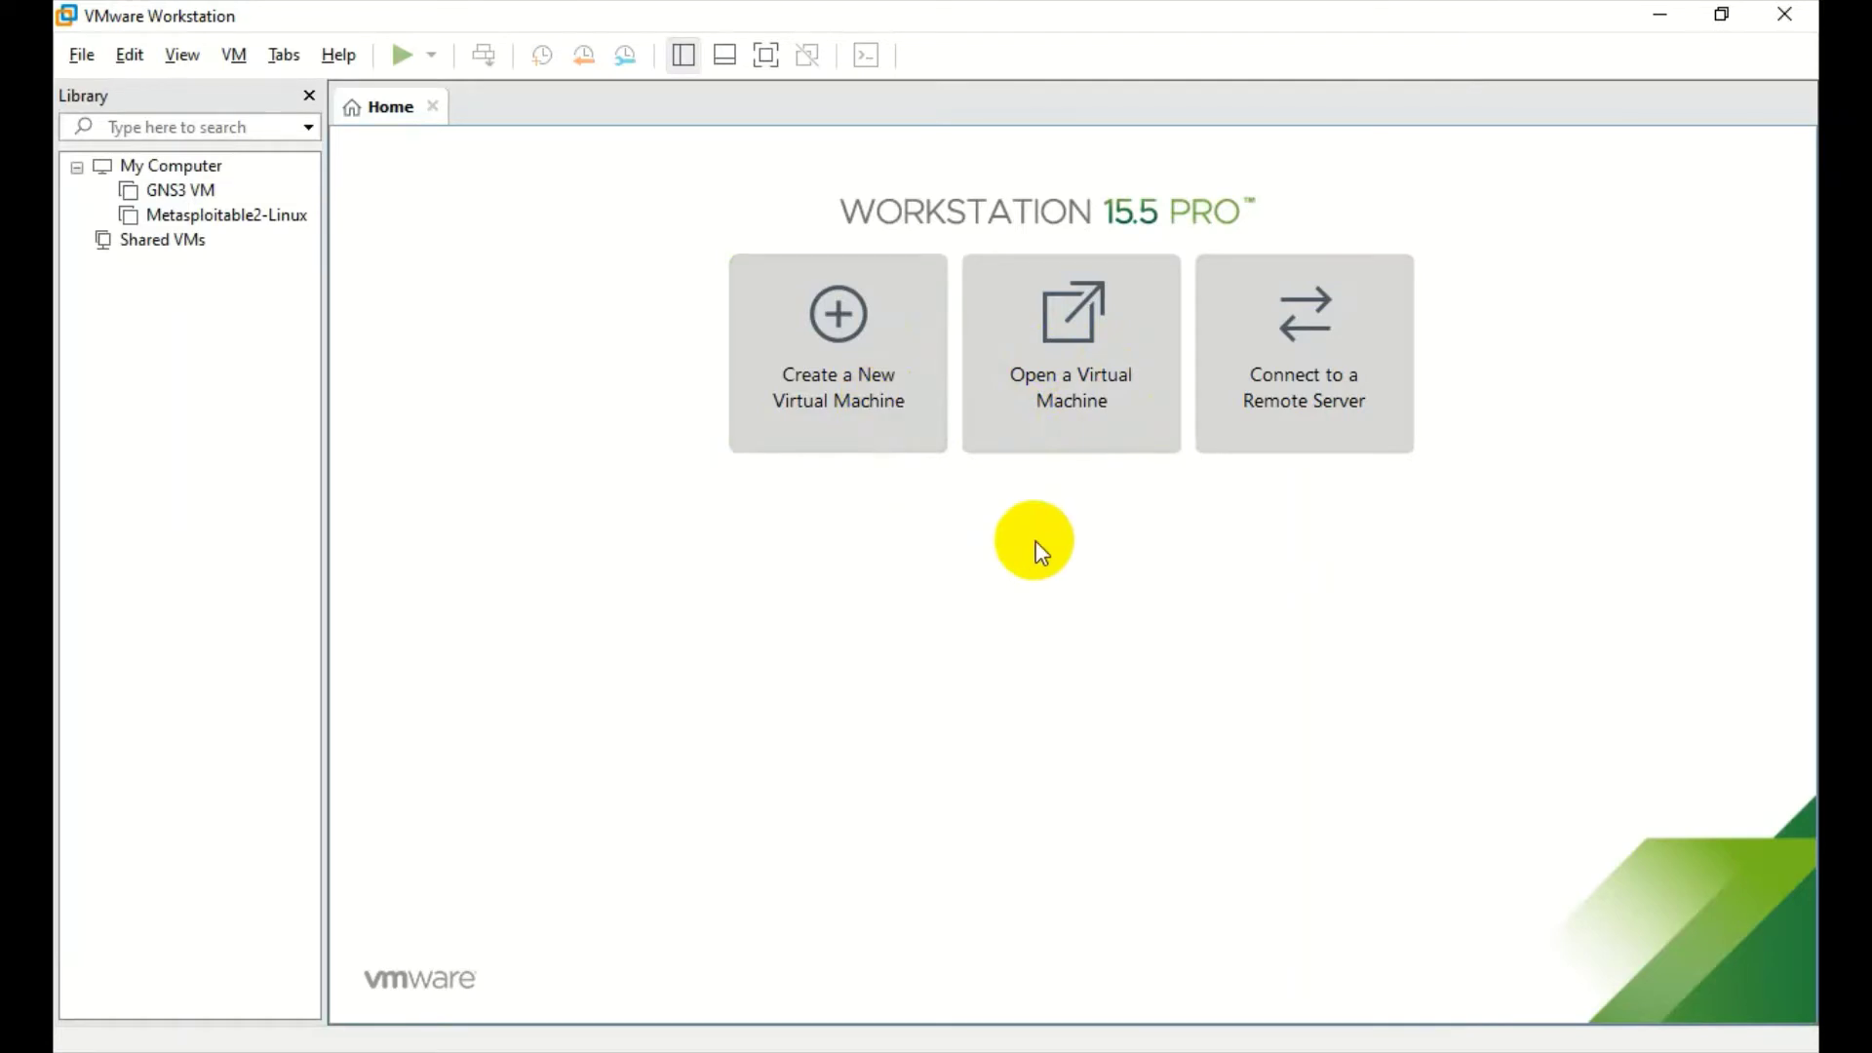
- Start a Typical new virtual machine using the Windows 10 x64 ISO from E:\ISO as installer image
click(827, 325)
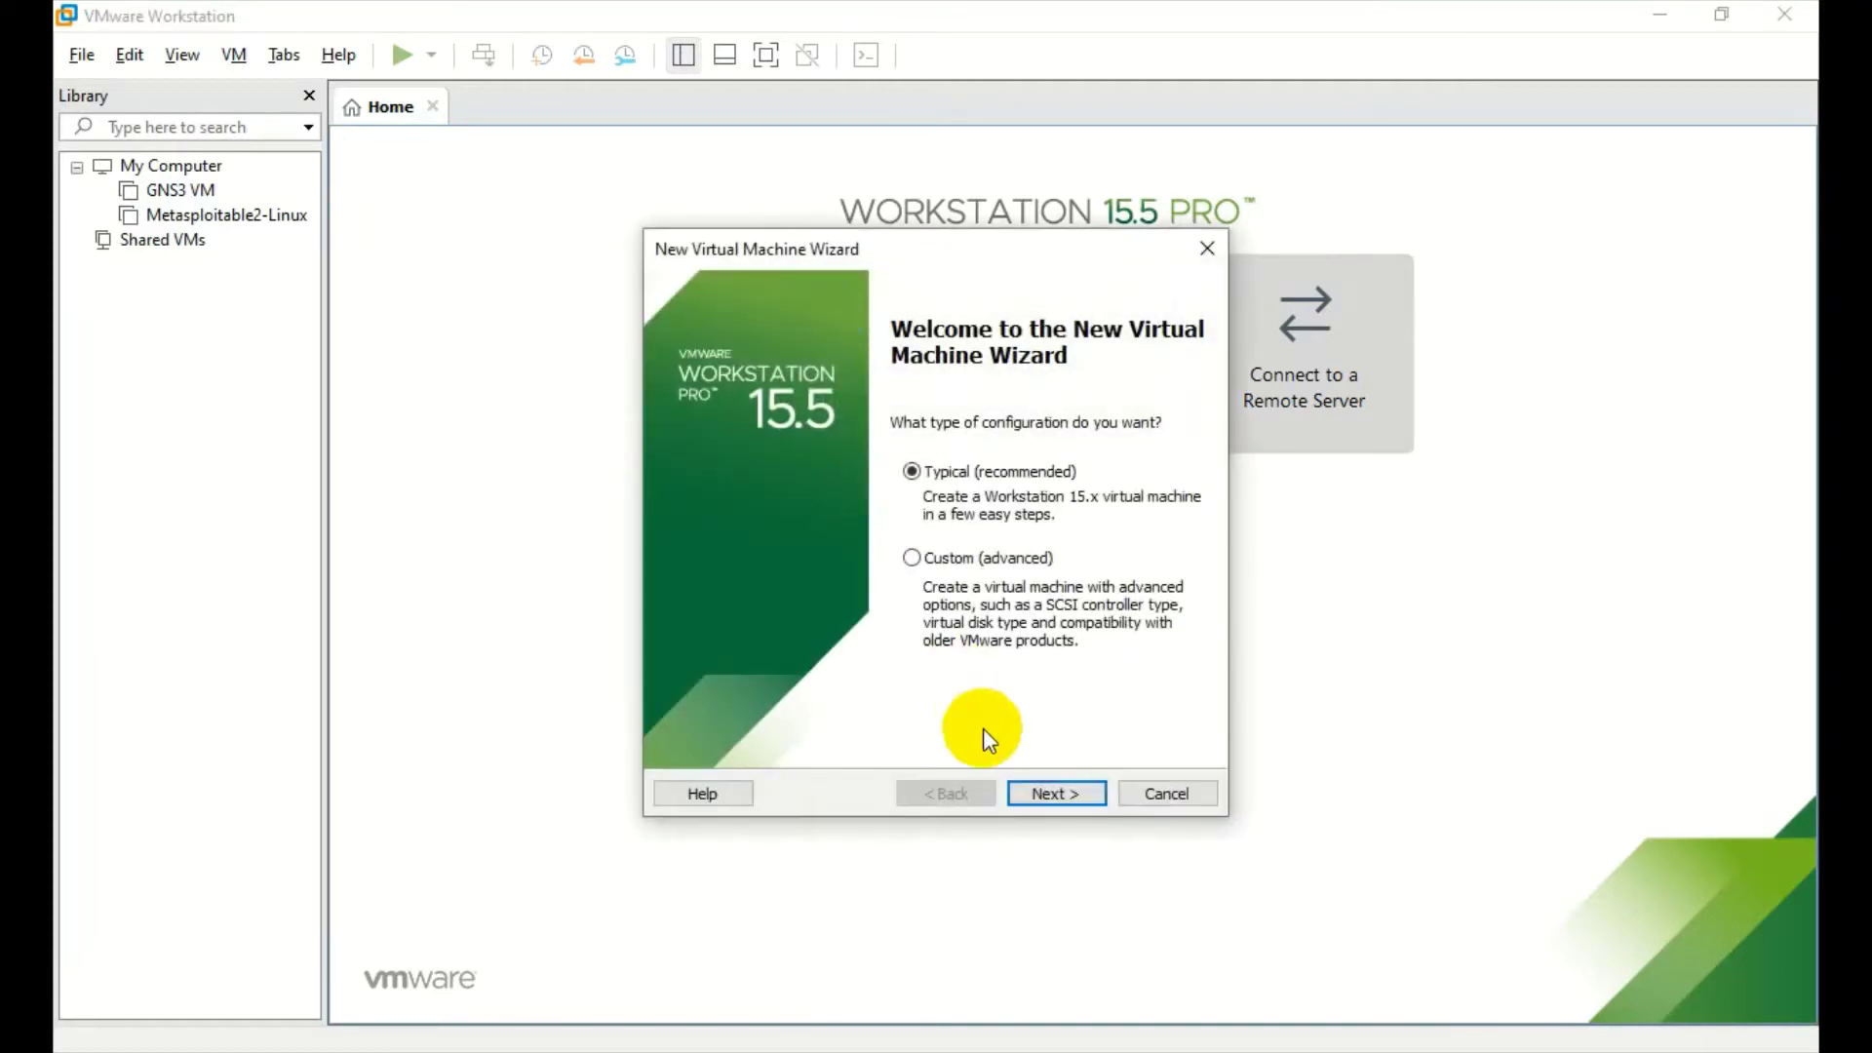
click(1020, 791)
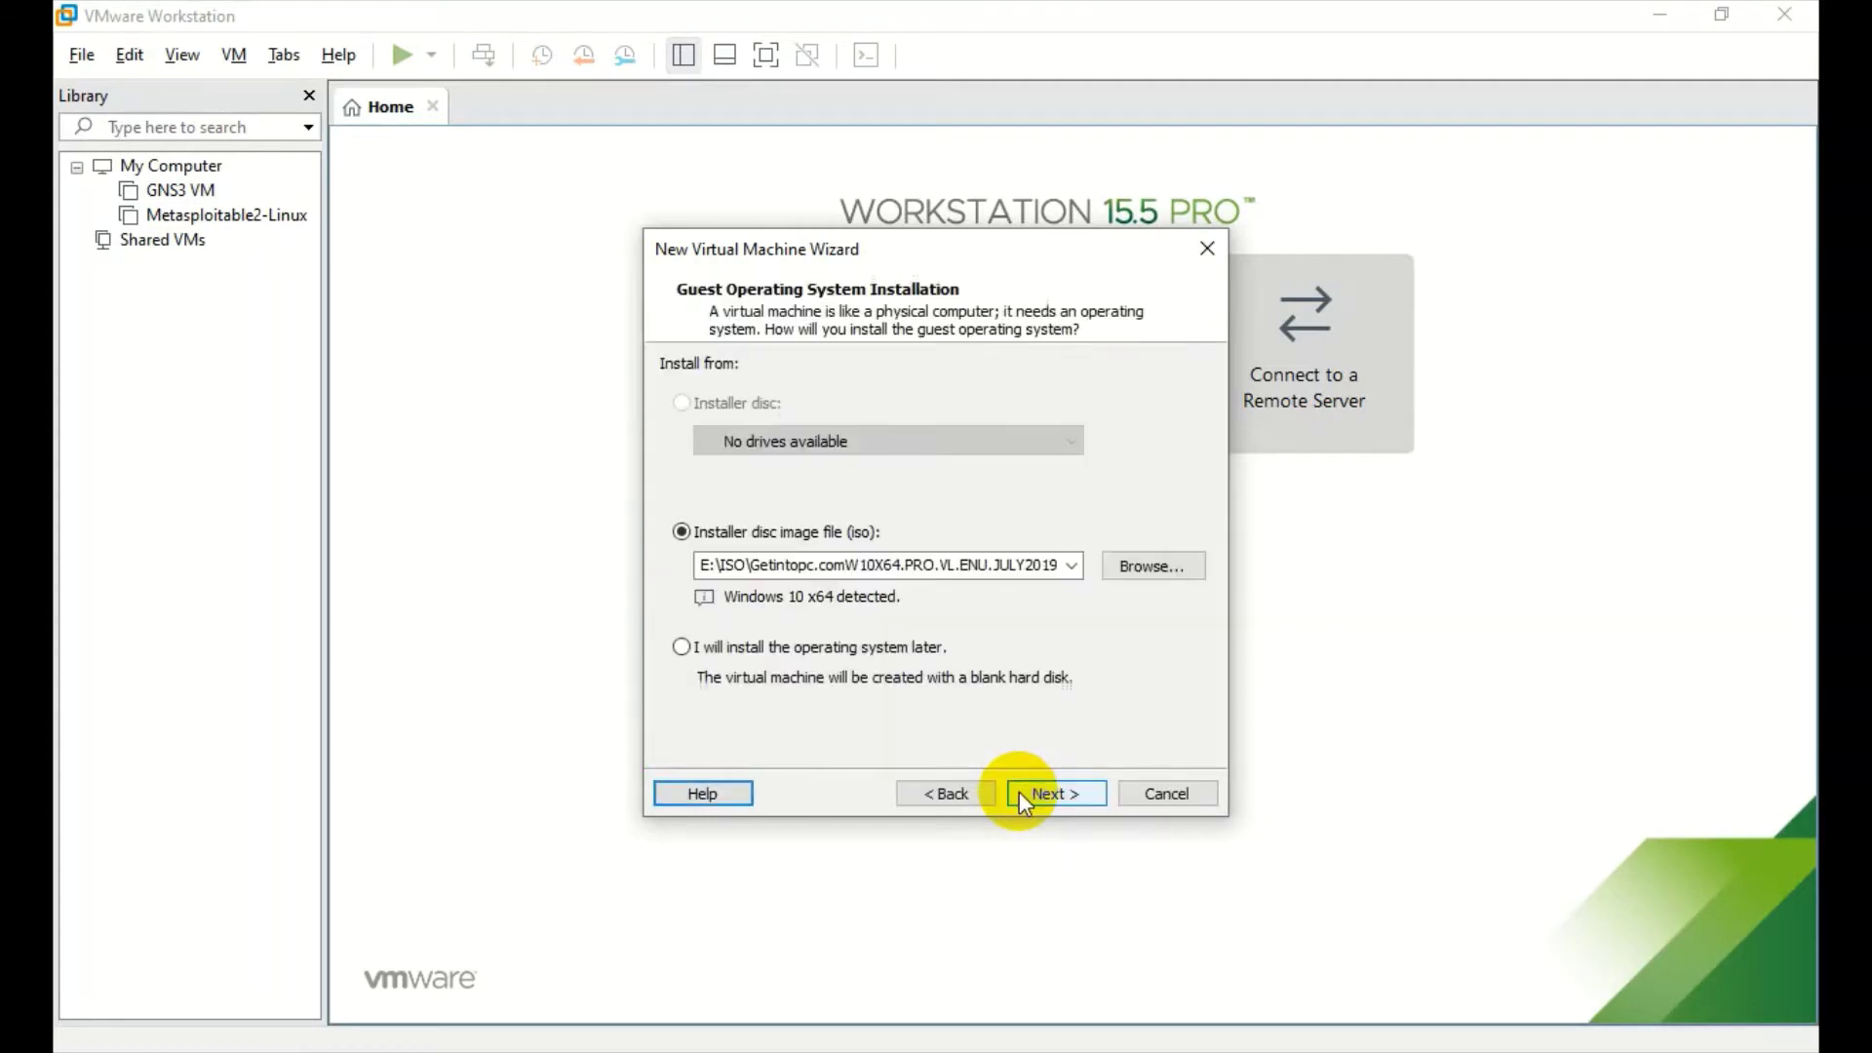
click(1174, 560)
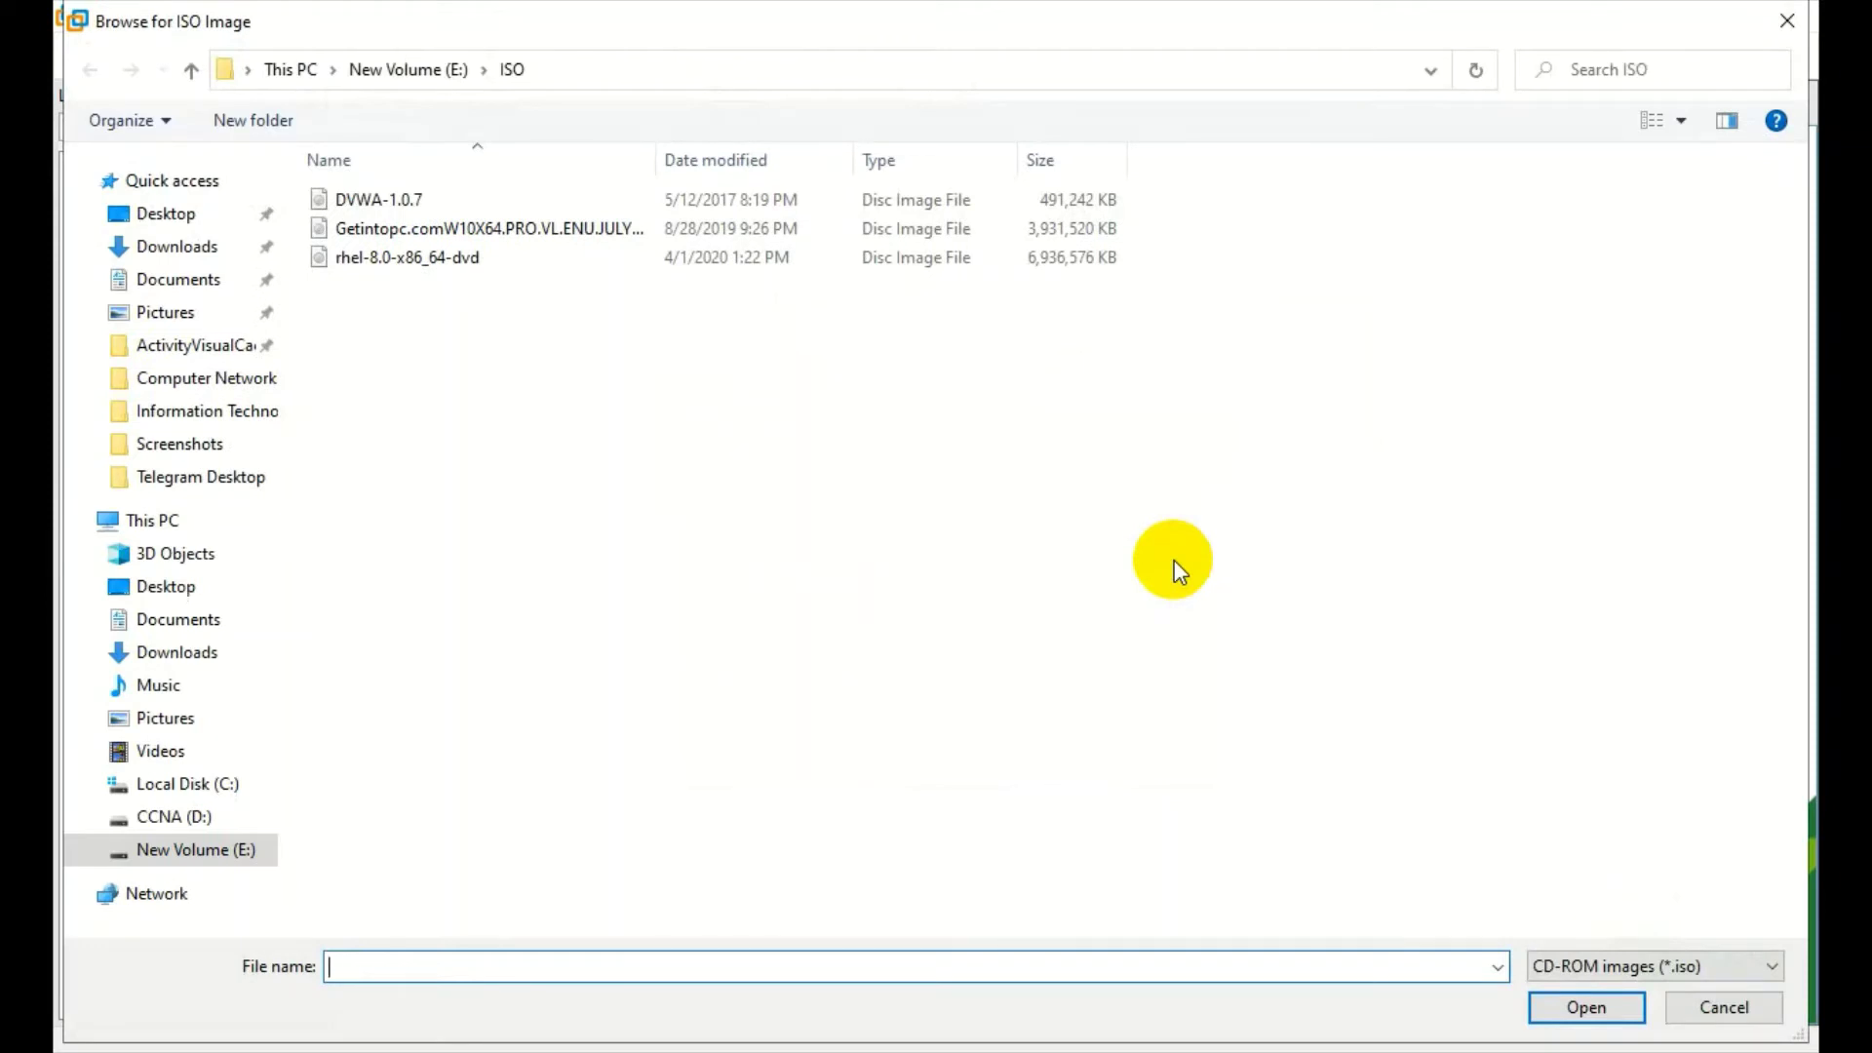
click(1006, 228)
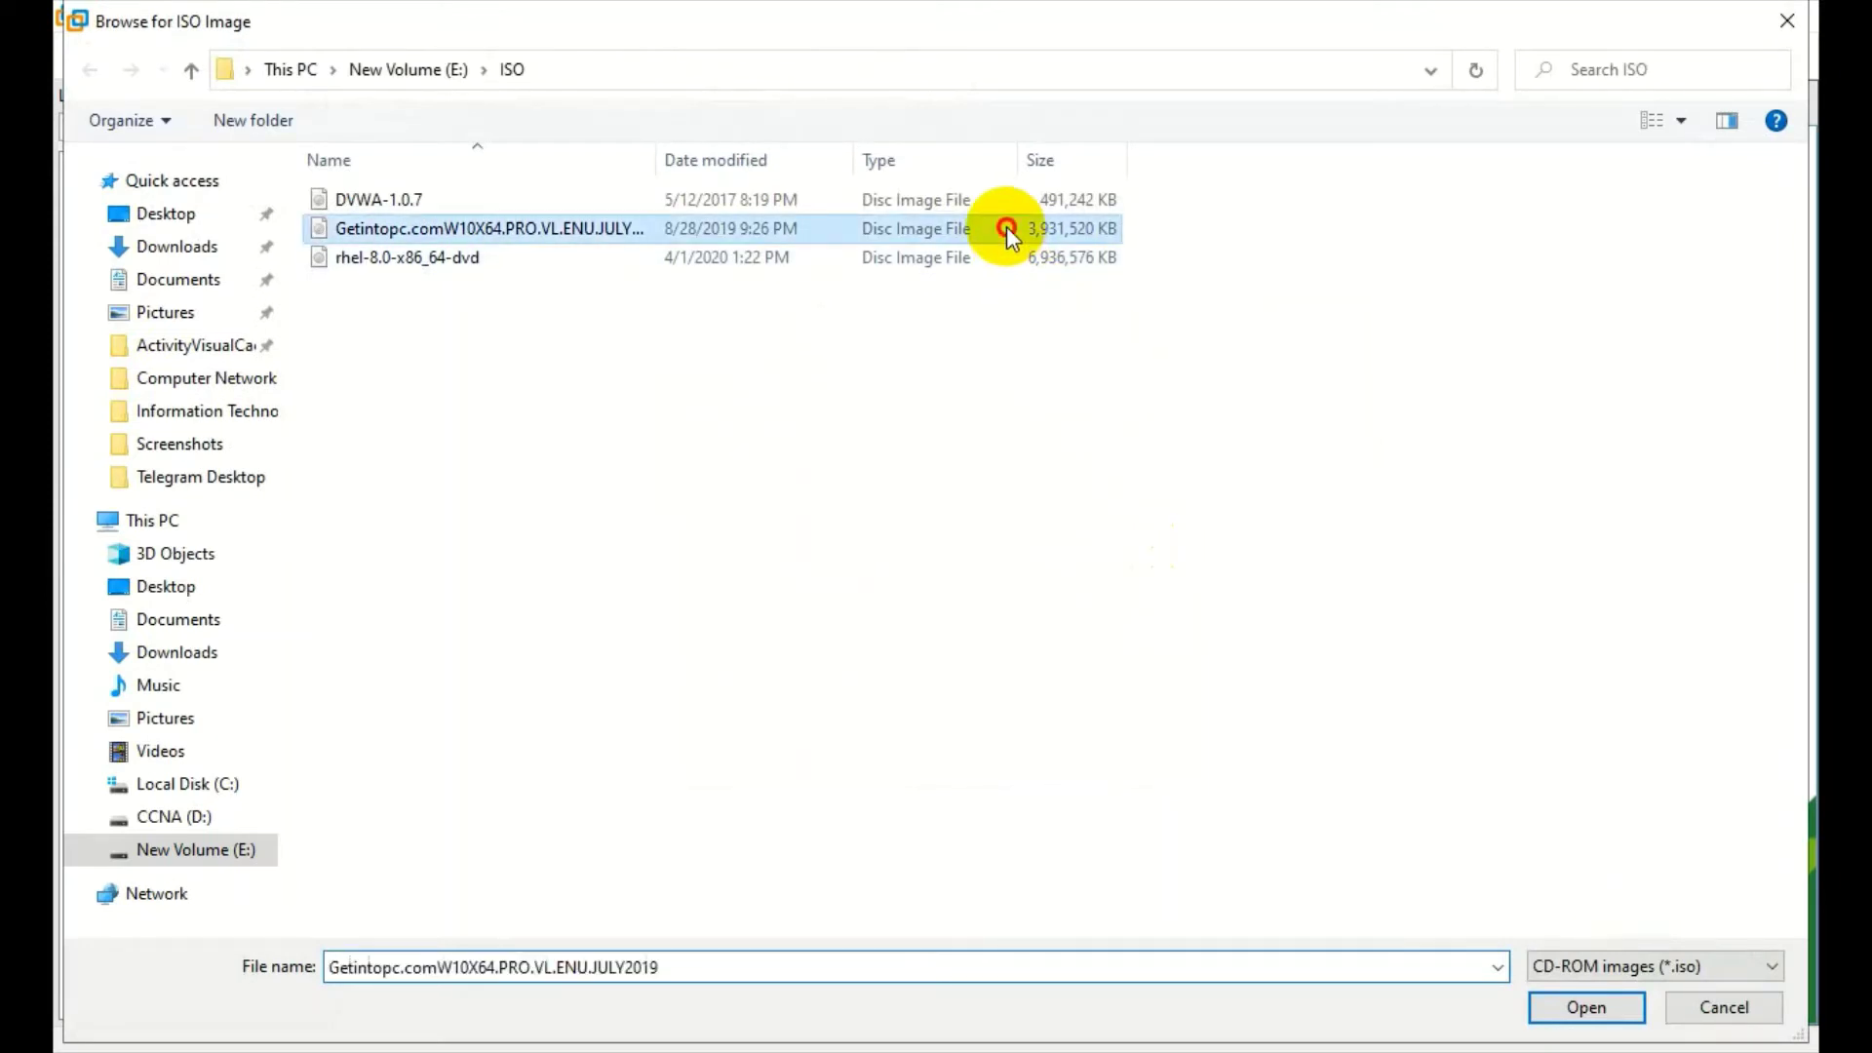
click(683, 68)
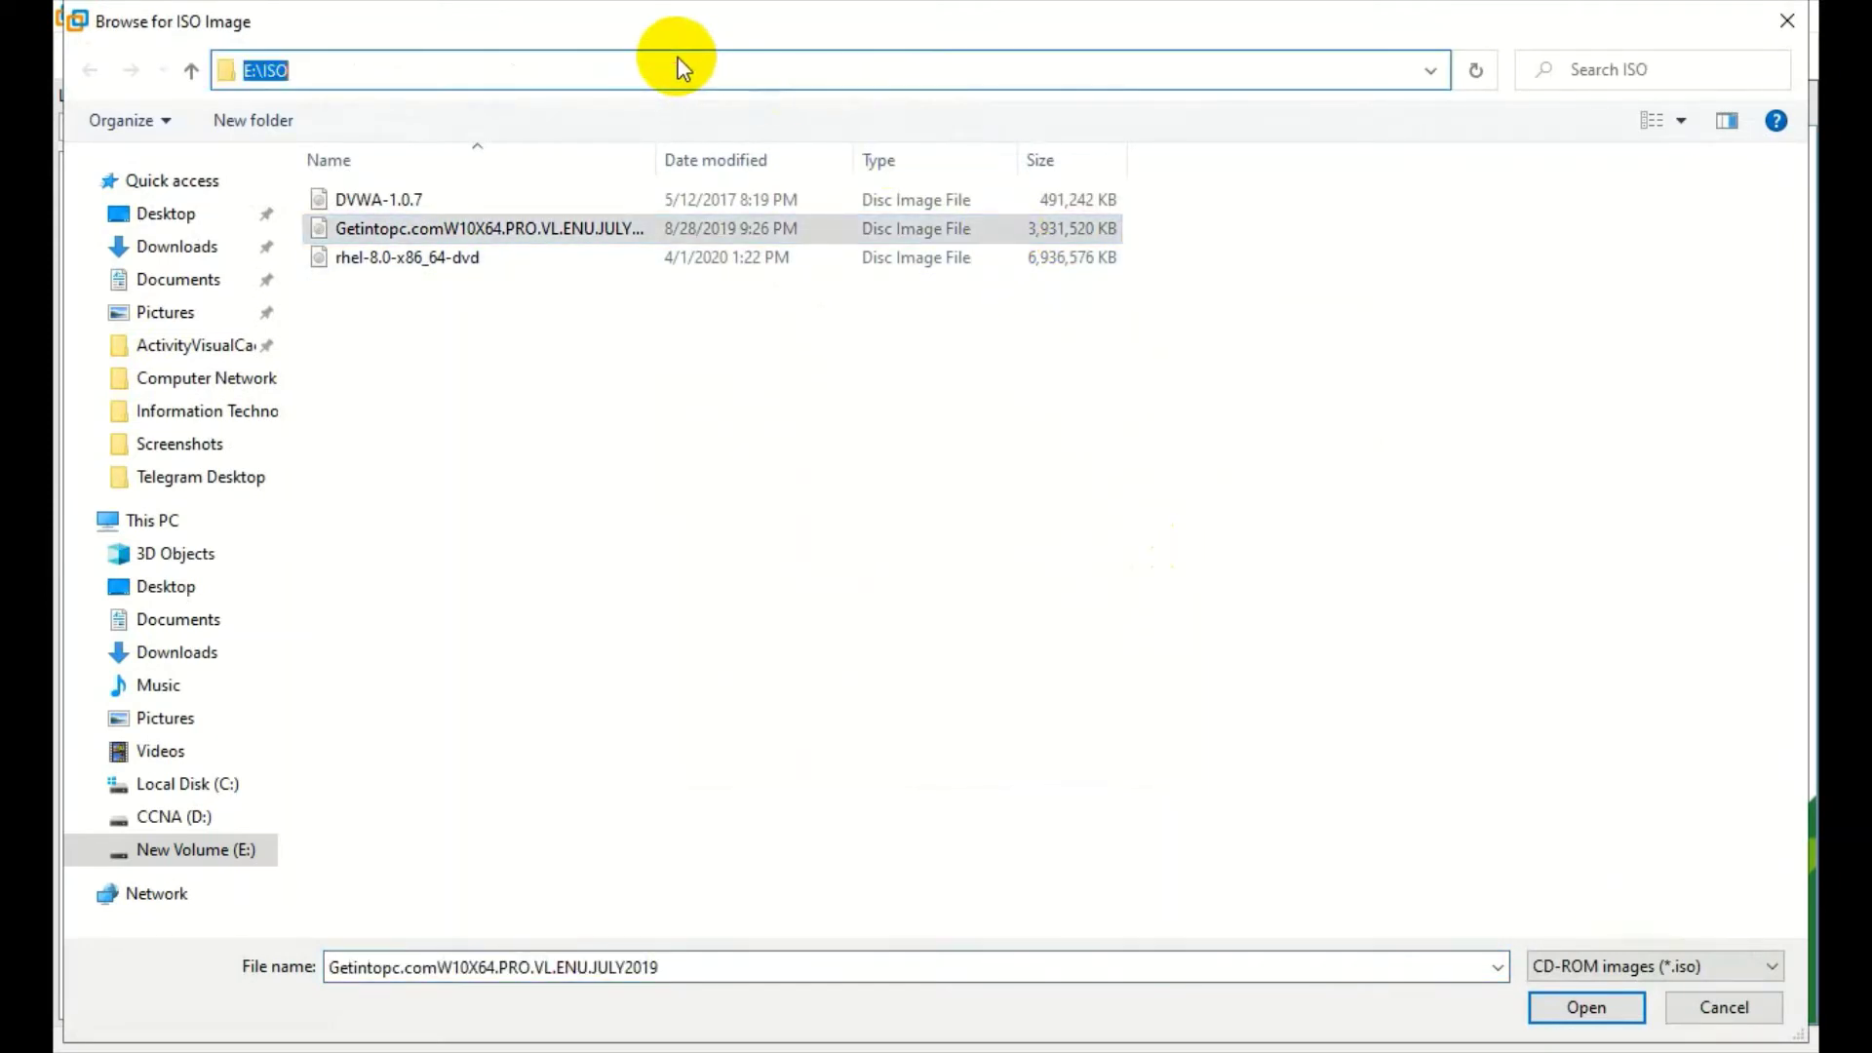
click(647, 402)
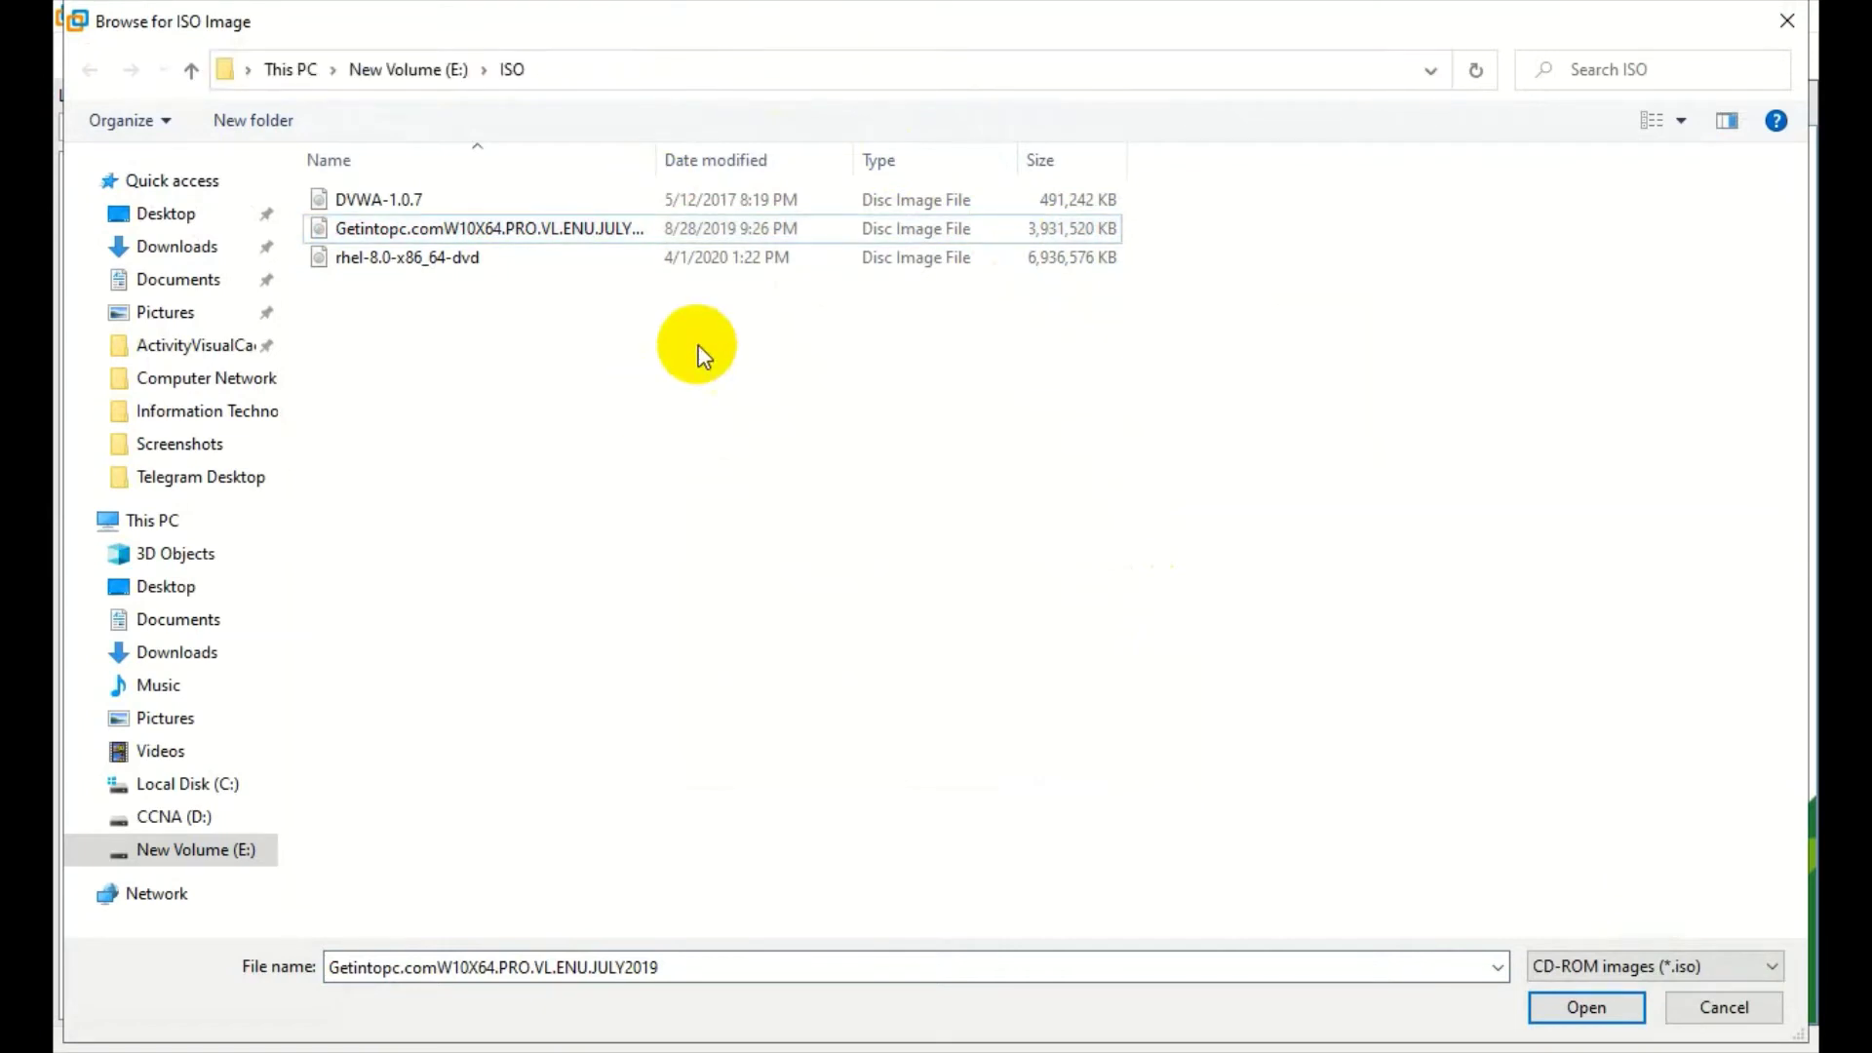
click(850, 230)
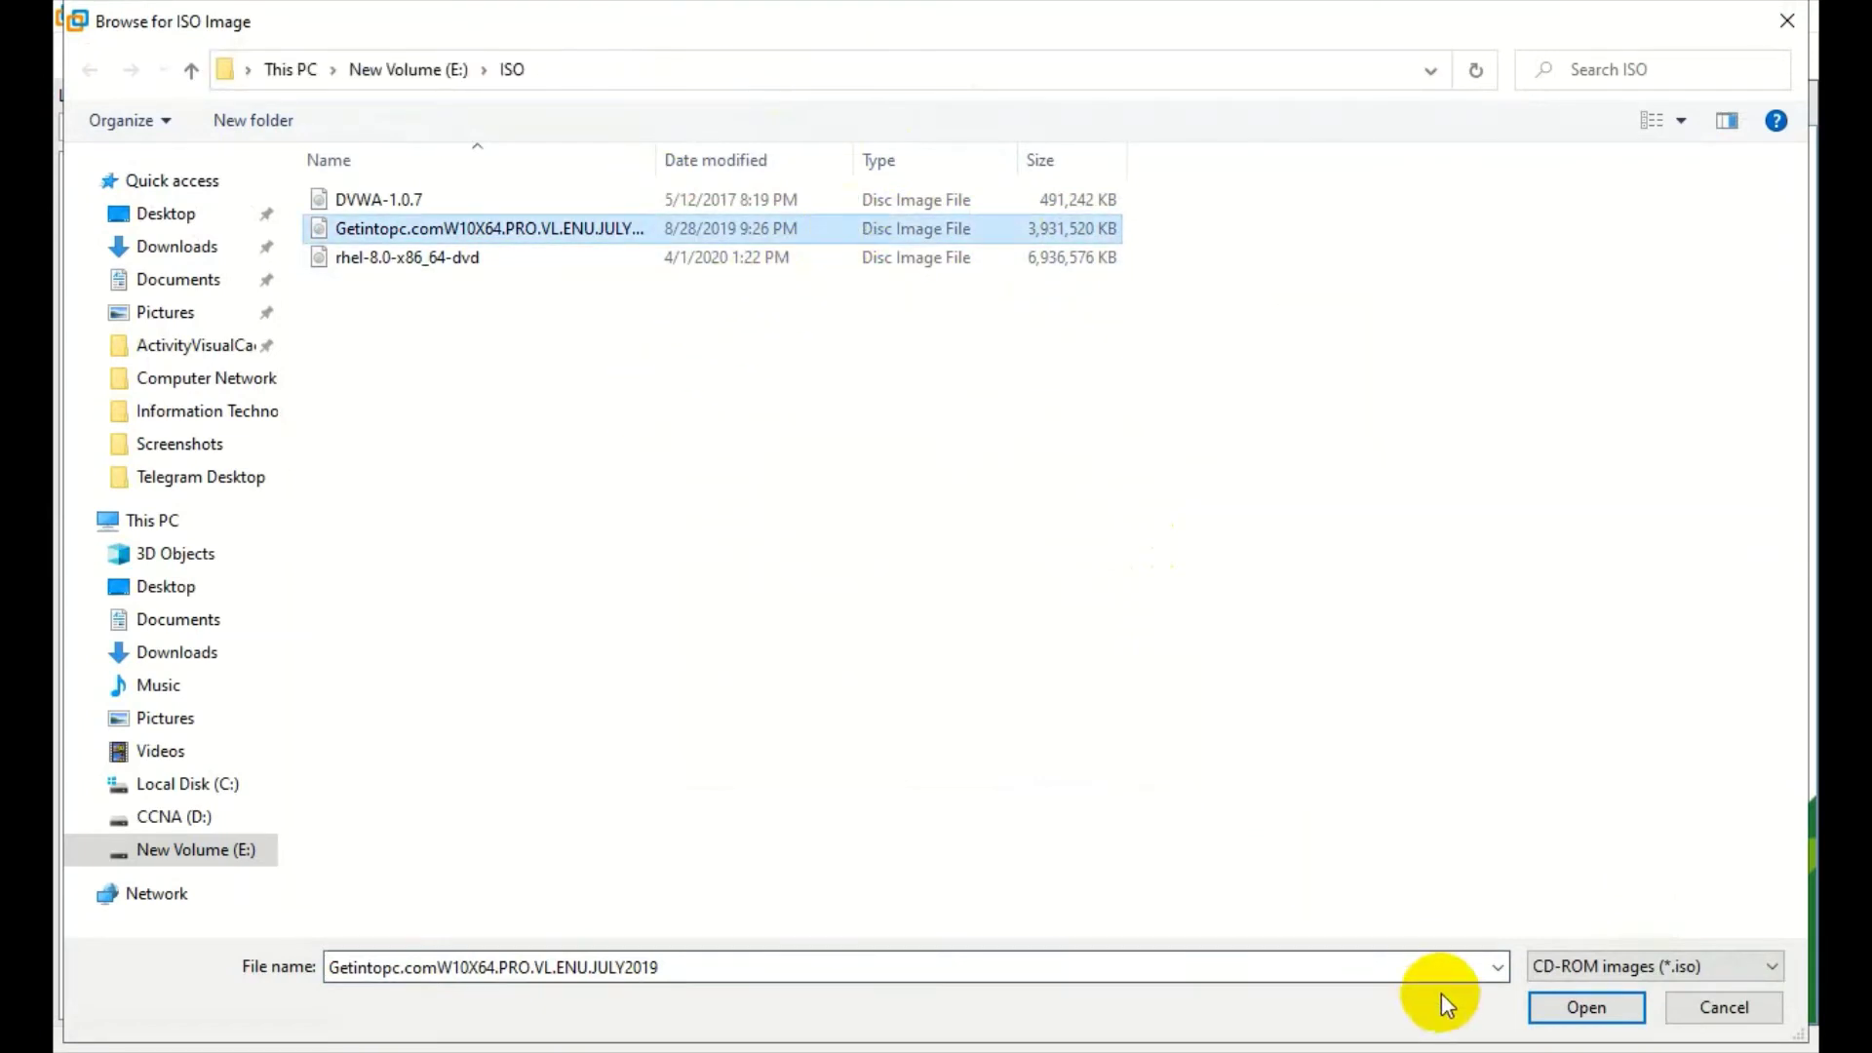
click(1542, 1014)
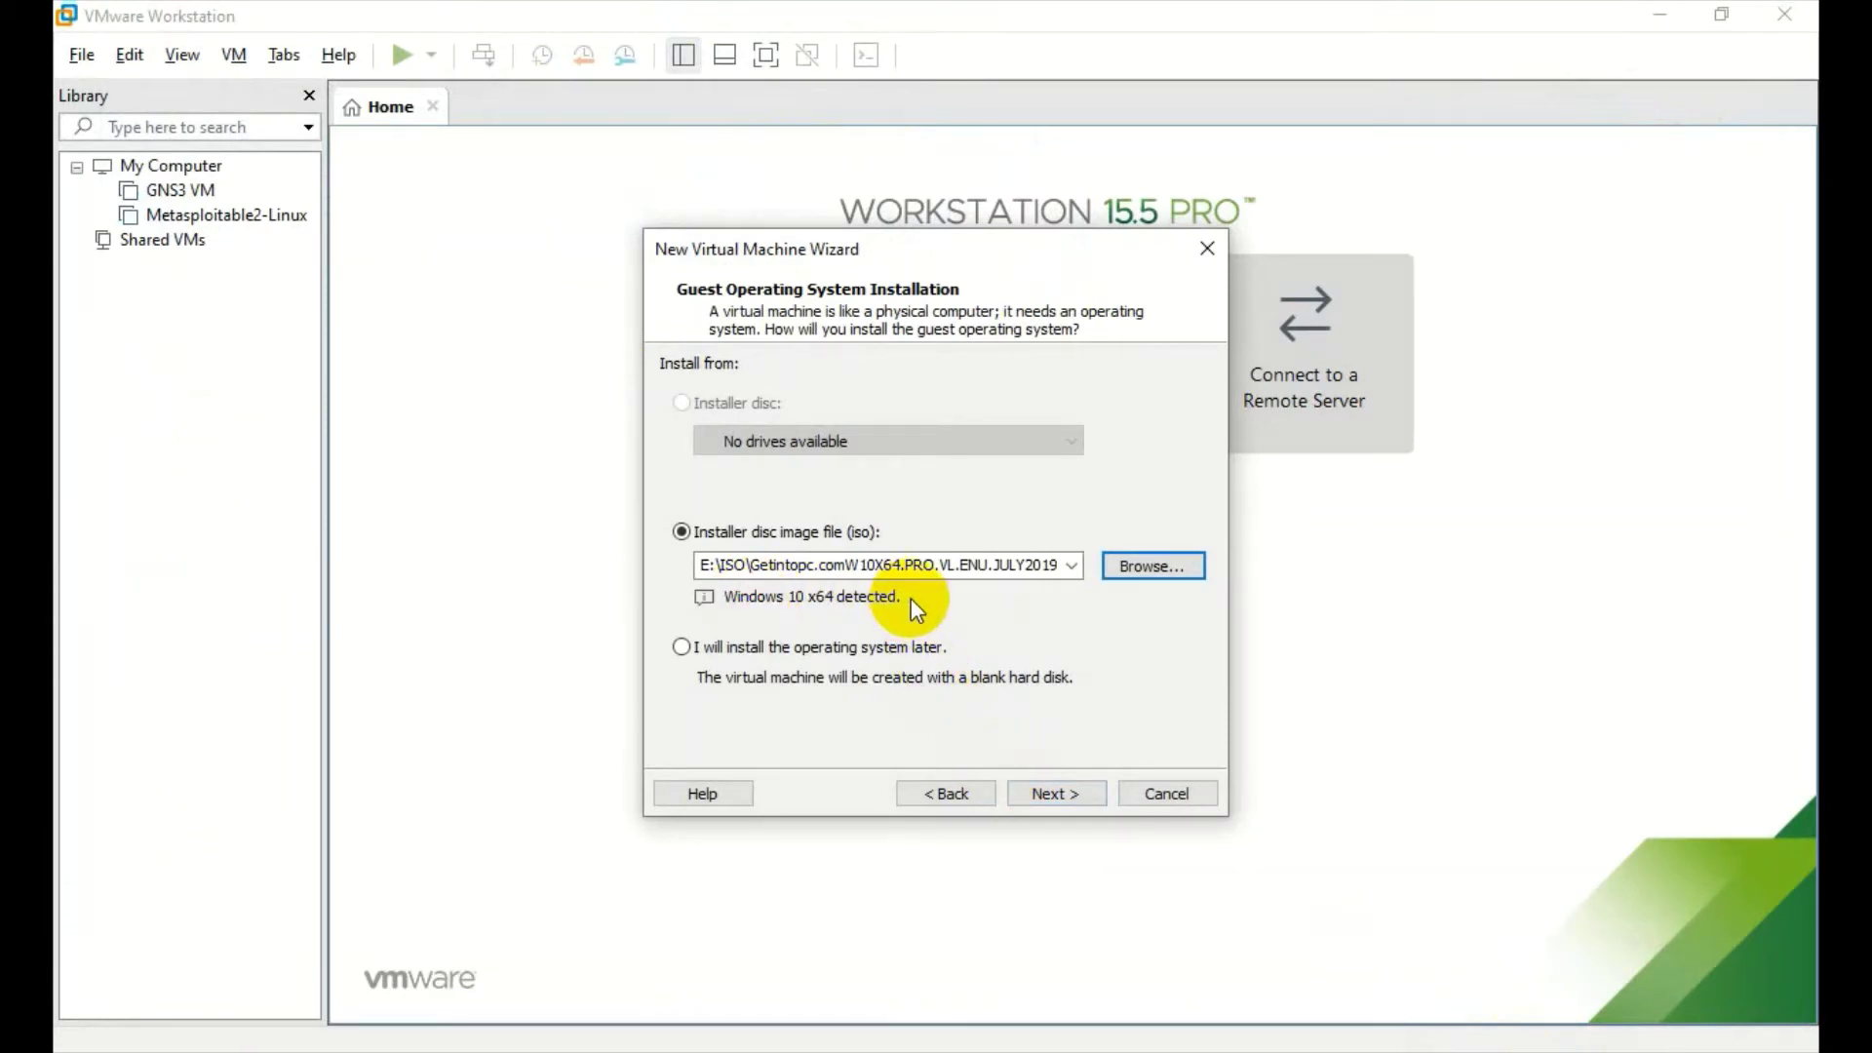
- Keep the name Windows 10 x64 and the 60 GB disk, and finish the wizard
click(1043, 792)
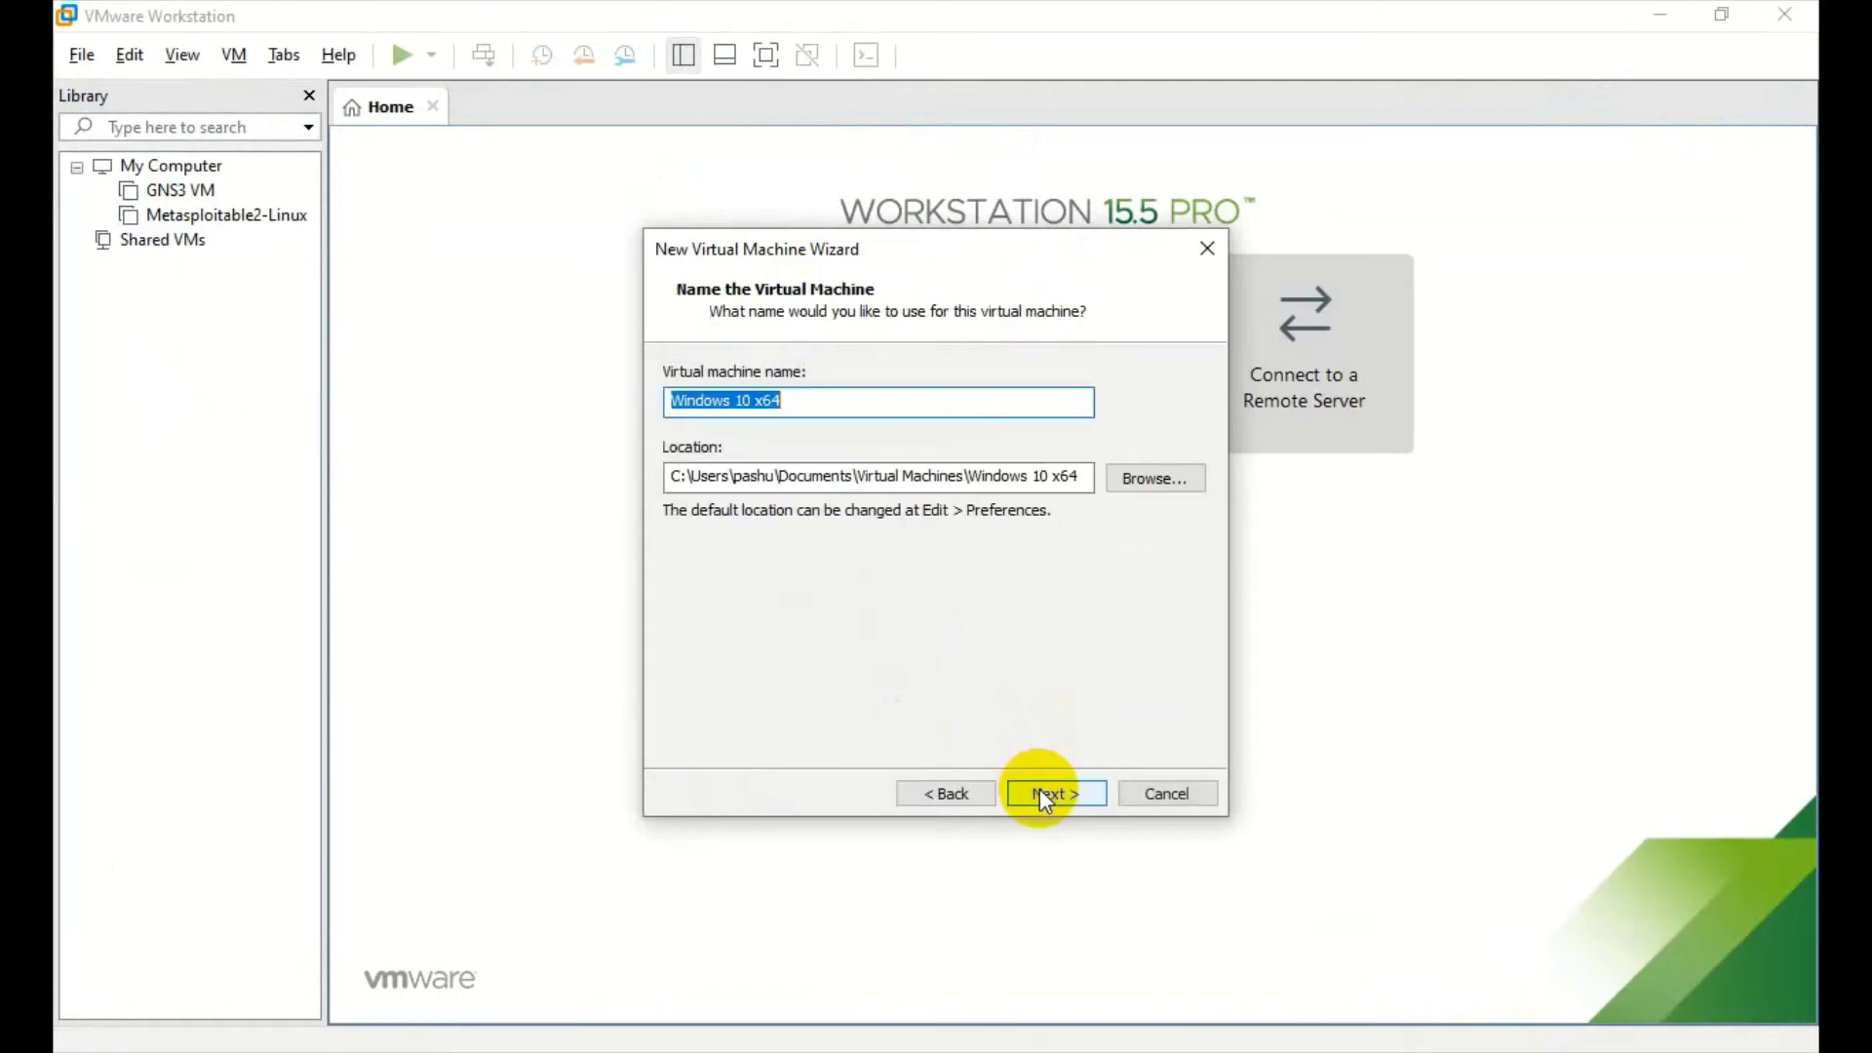
click(1043, 793)
click(1040, 792)
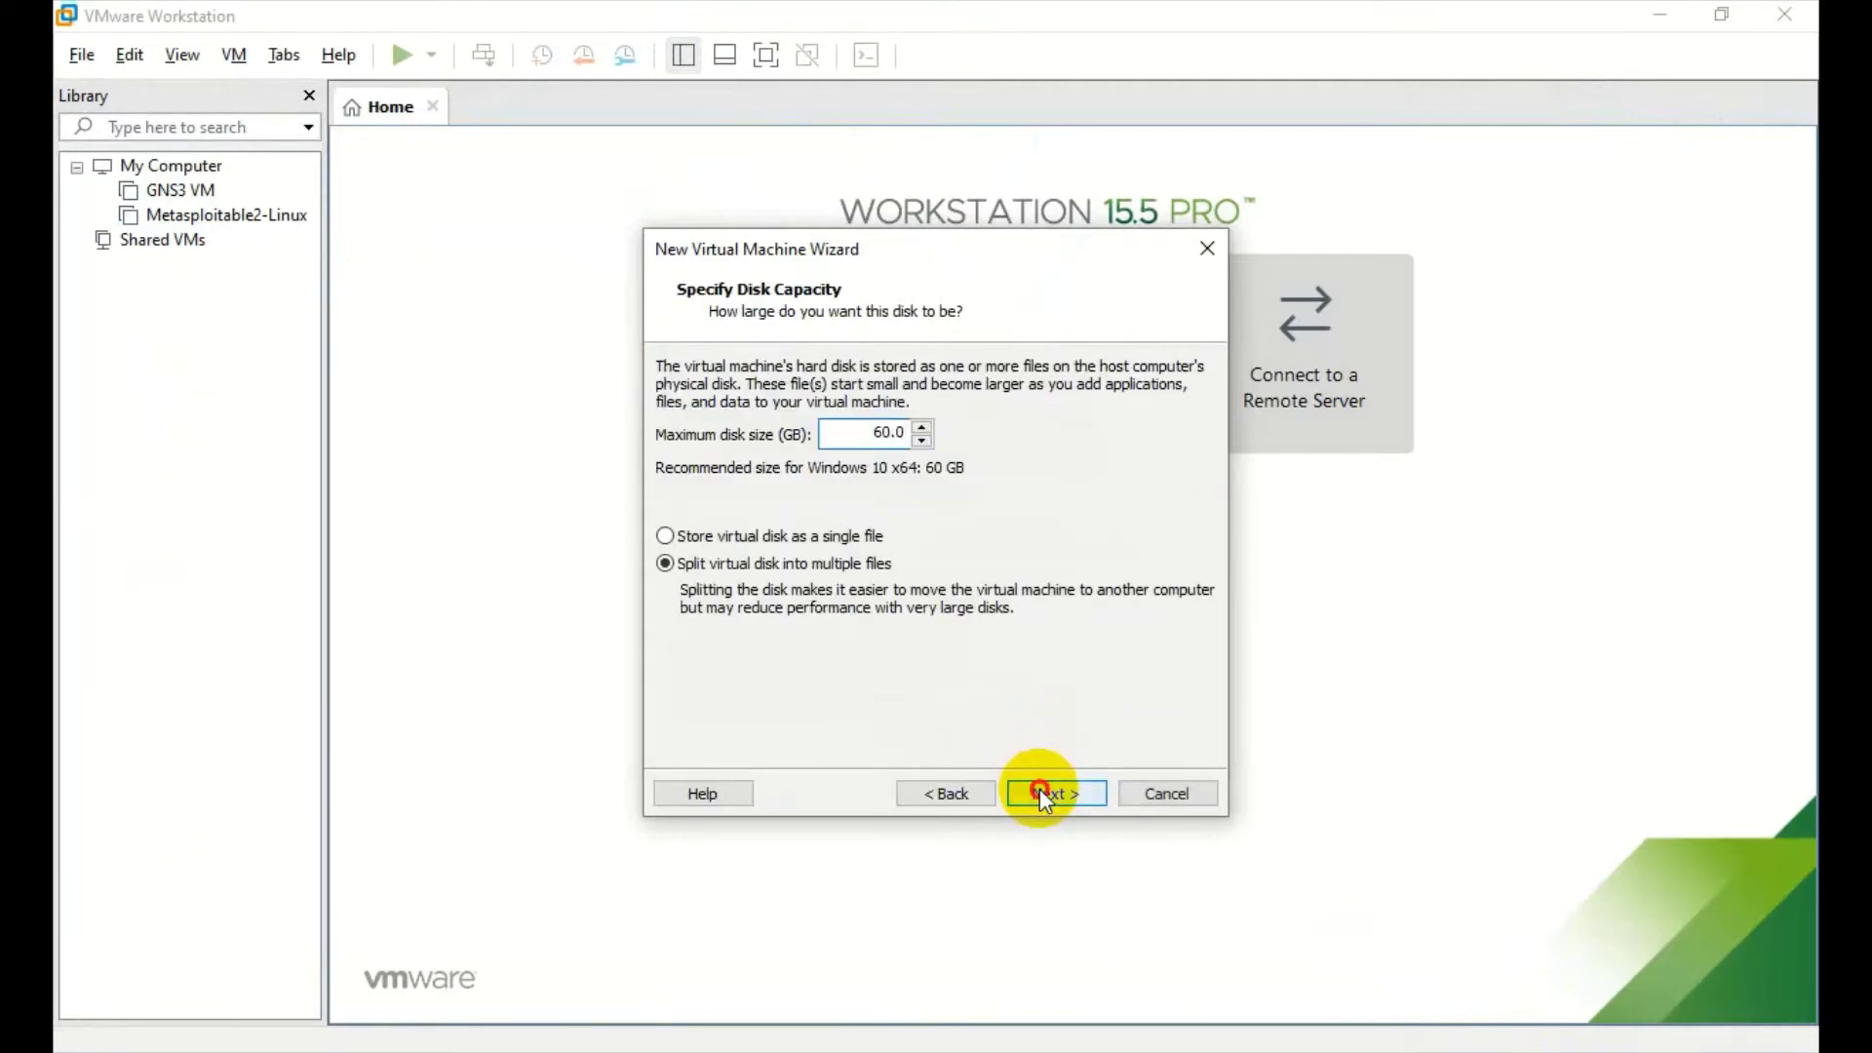
click(1039, 790)
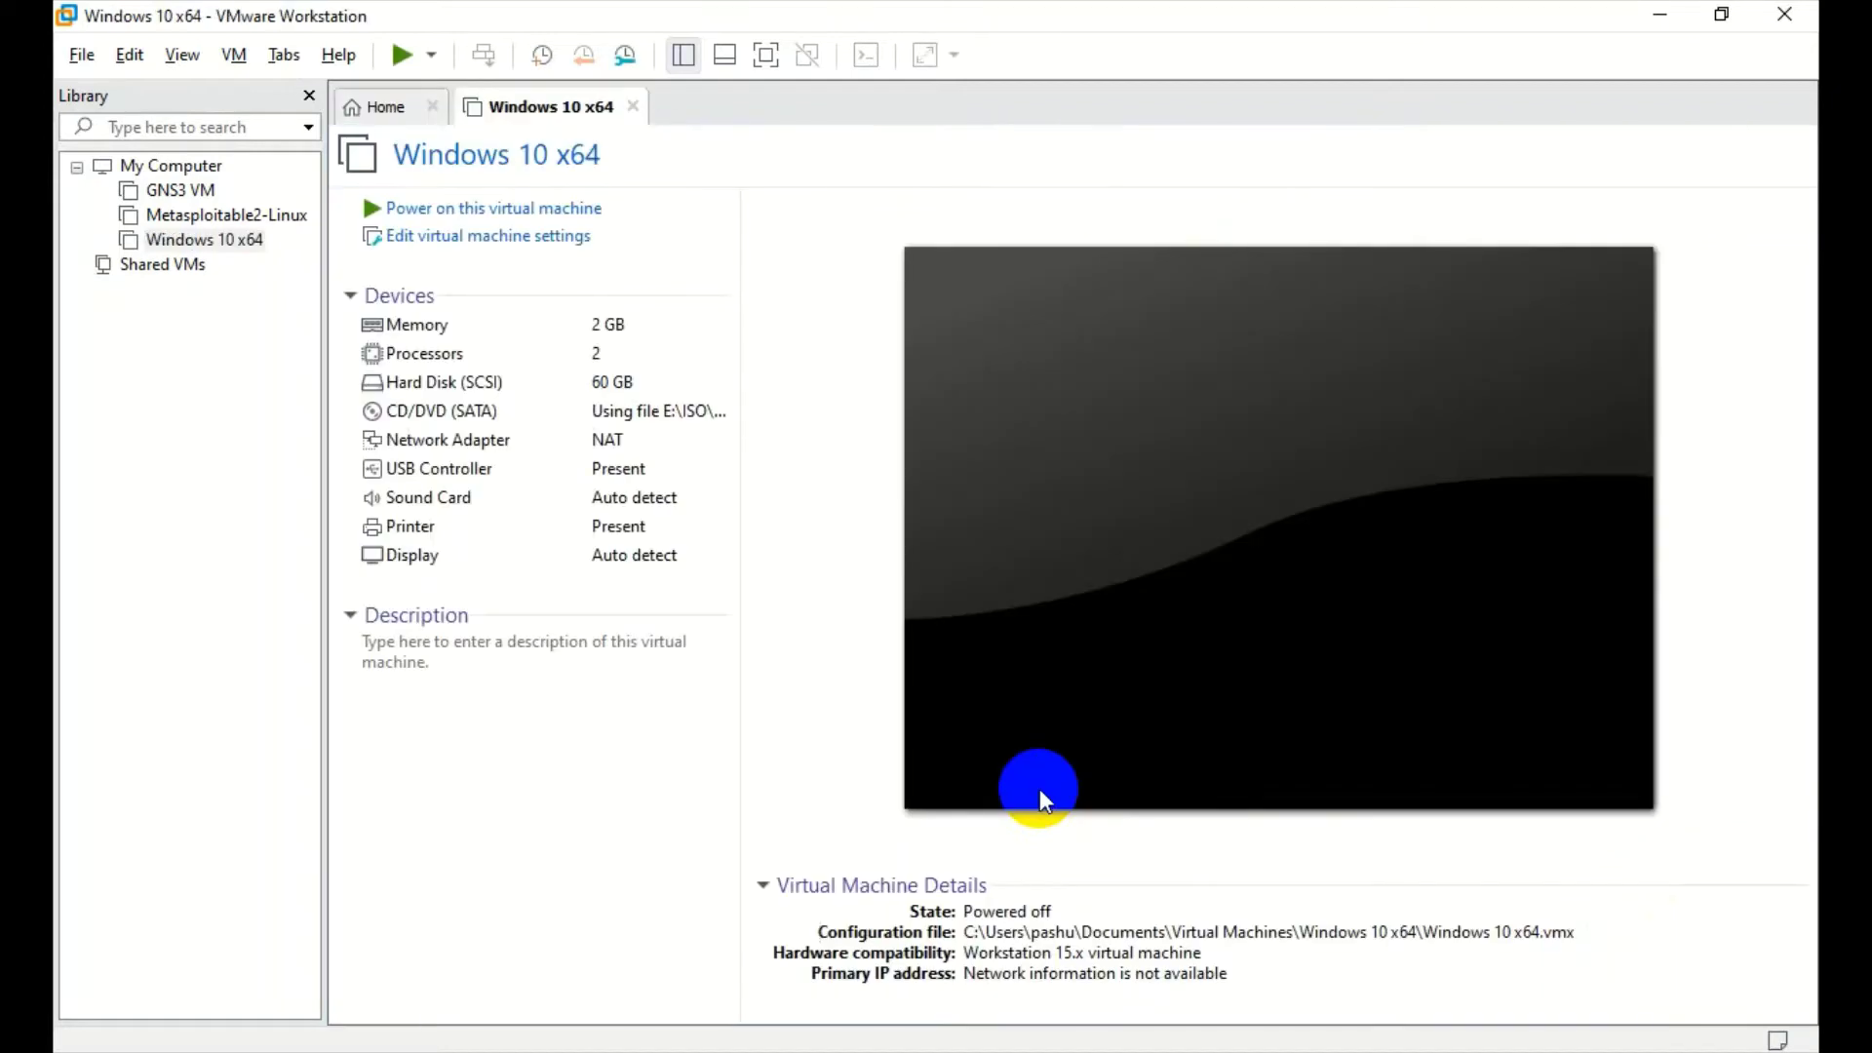
- Power on the Windows 10 x64 VM and boot it from the installer disc
click(1040, 787)
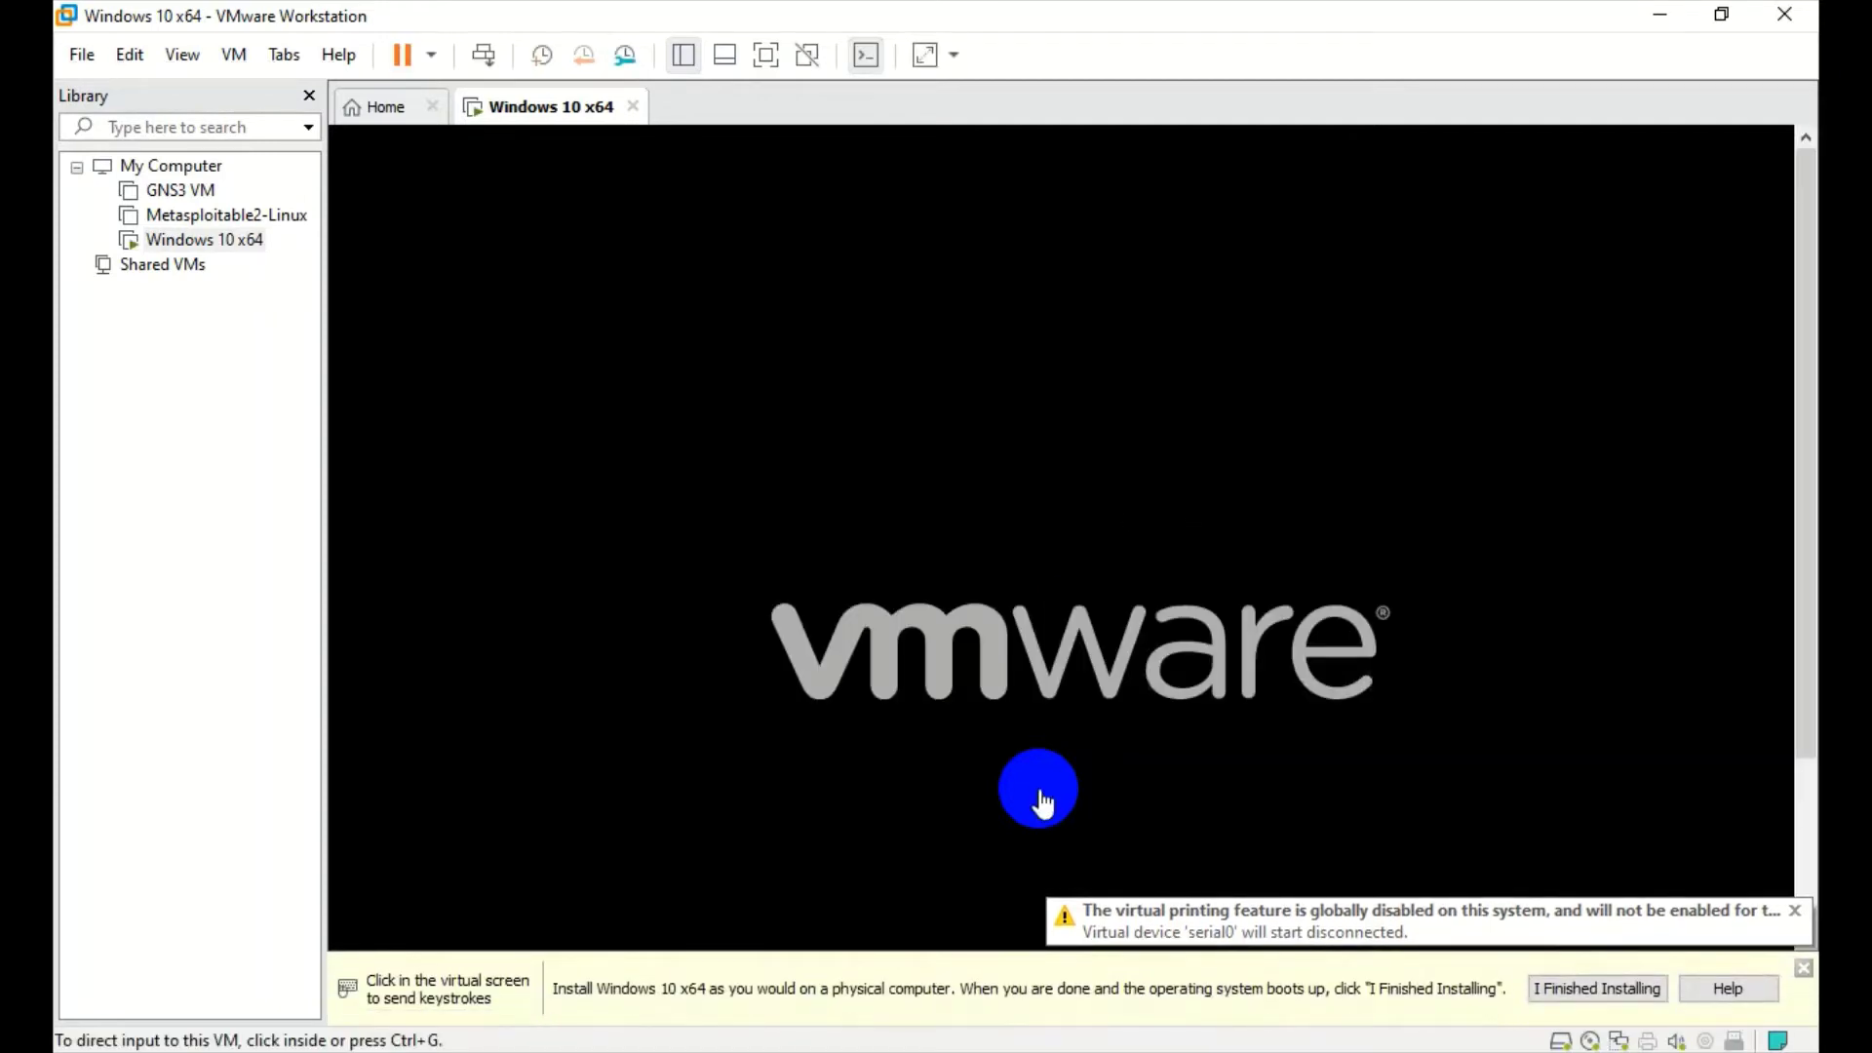
click(718, 385)
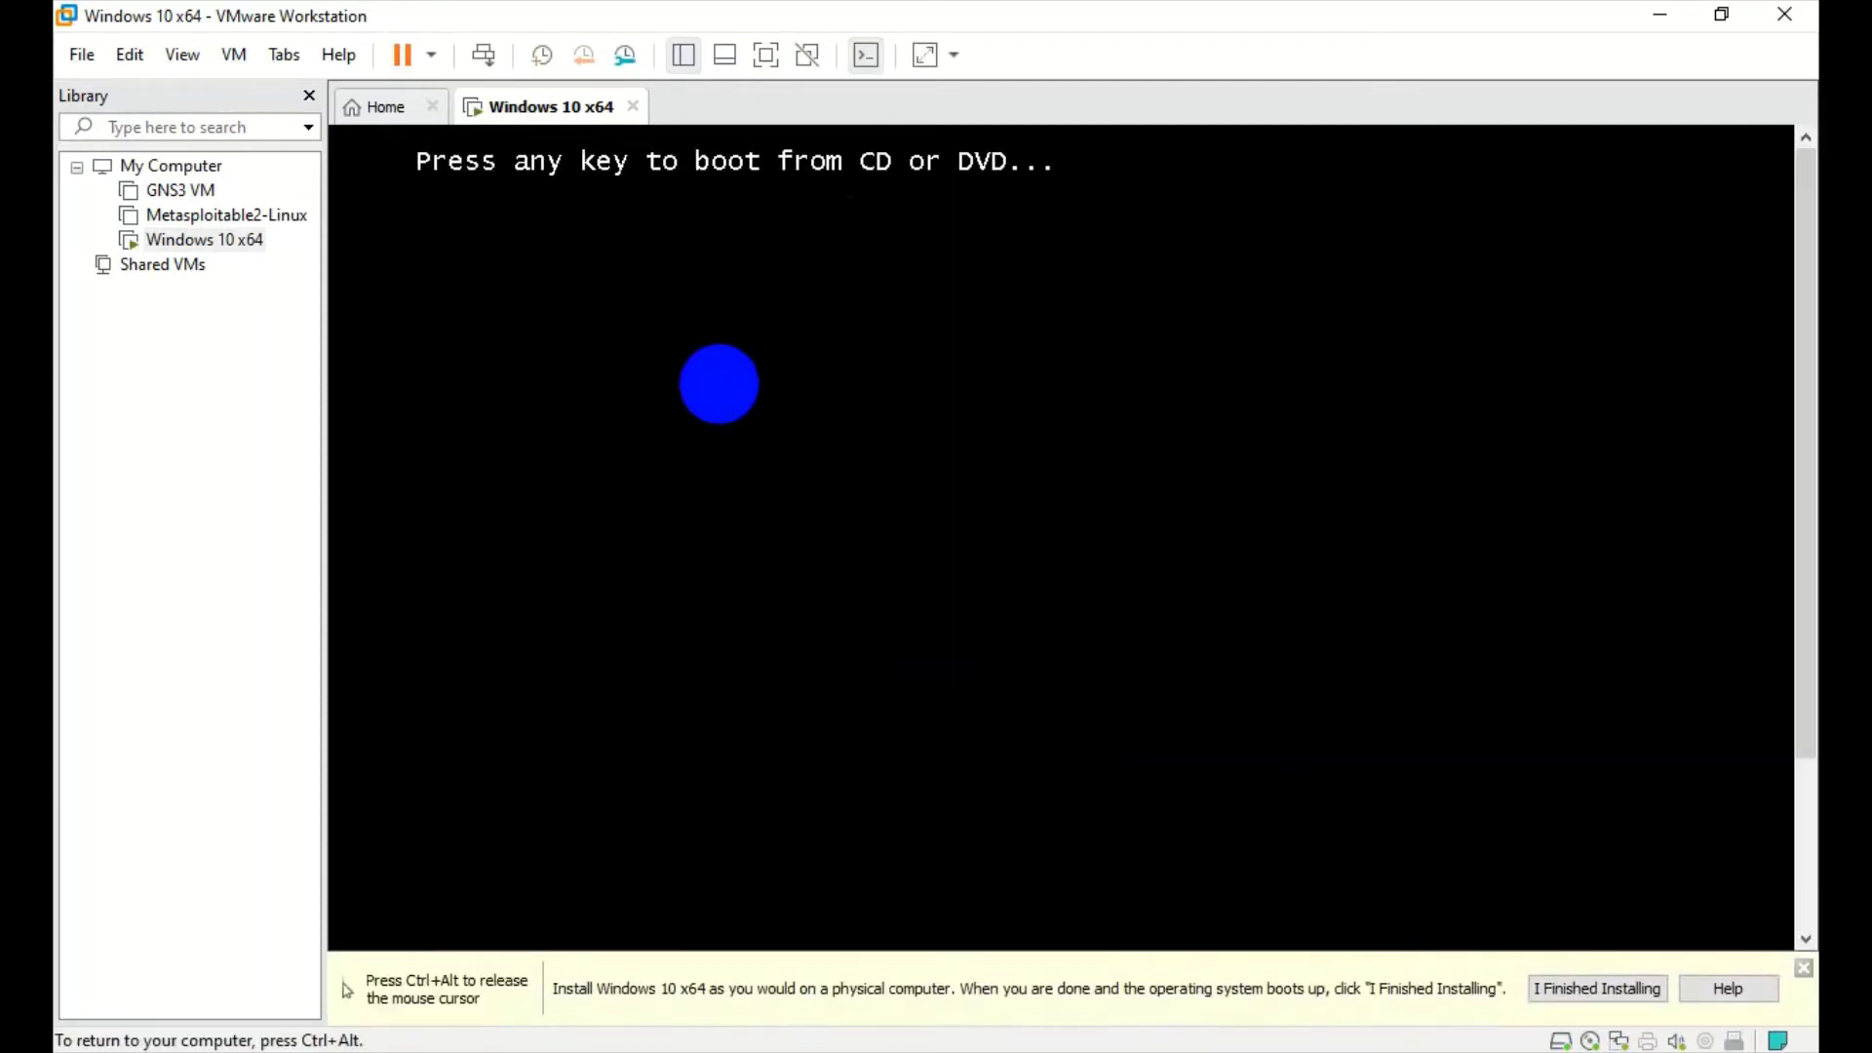
key(Return)
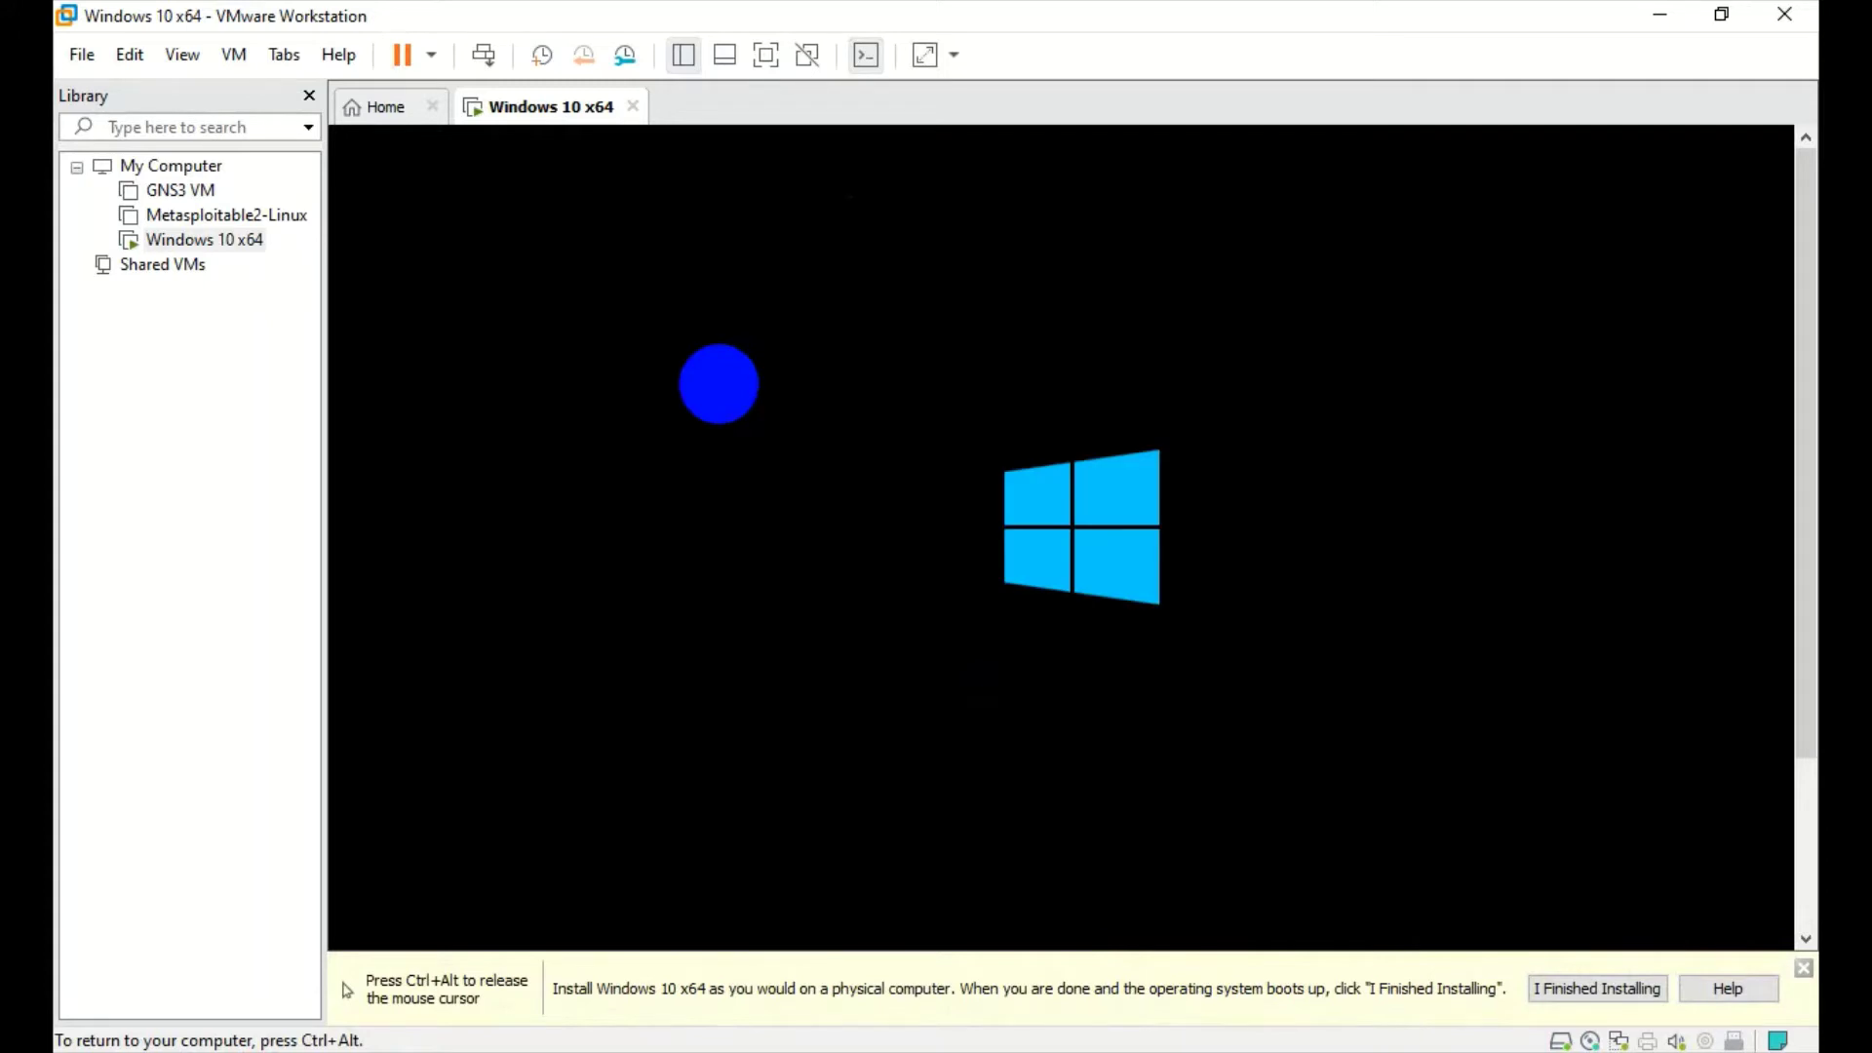
key(ctrl+alt)
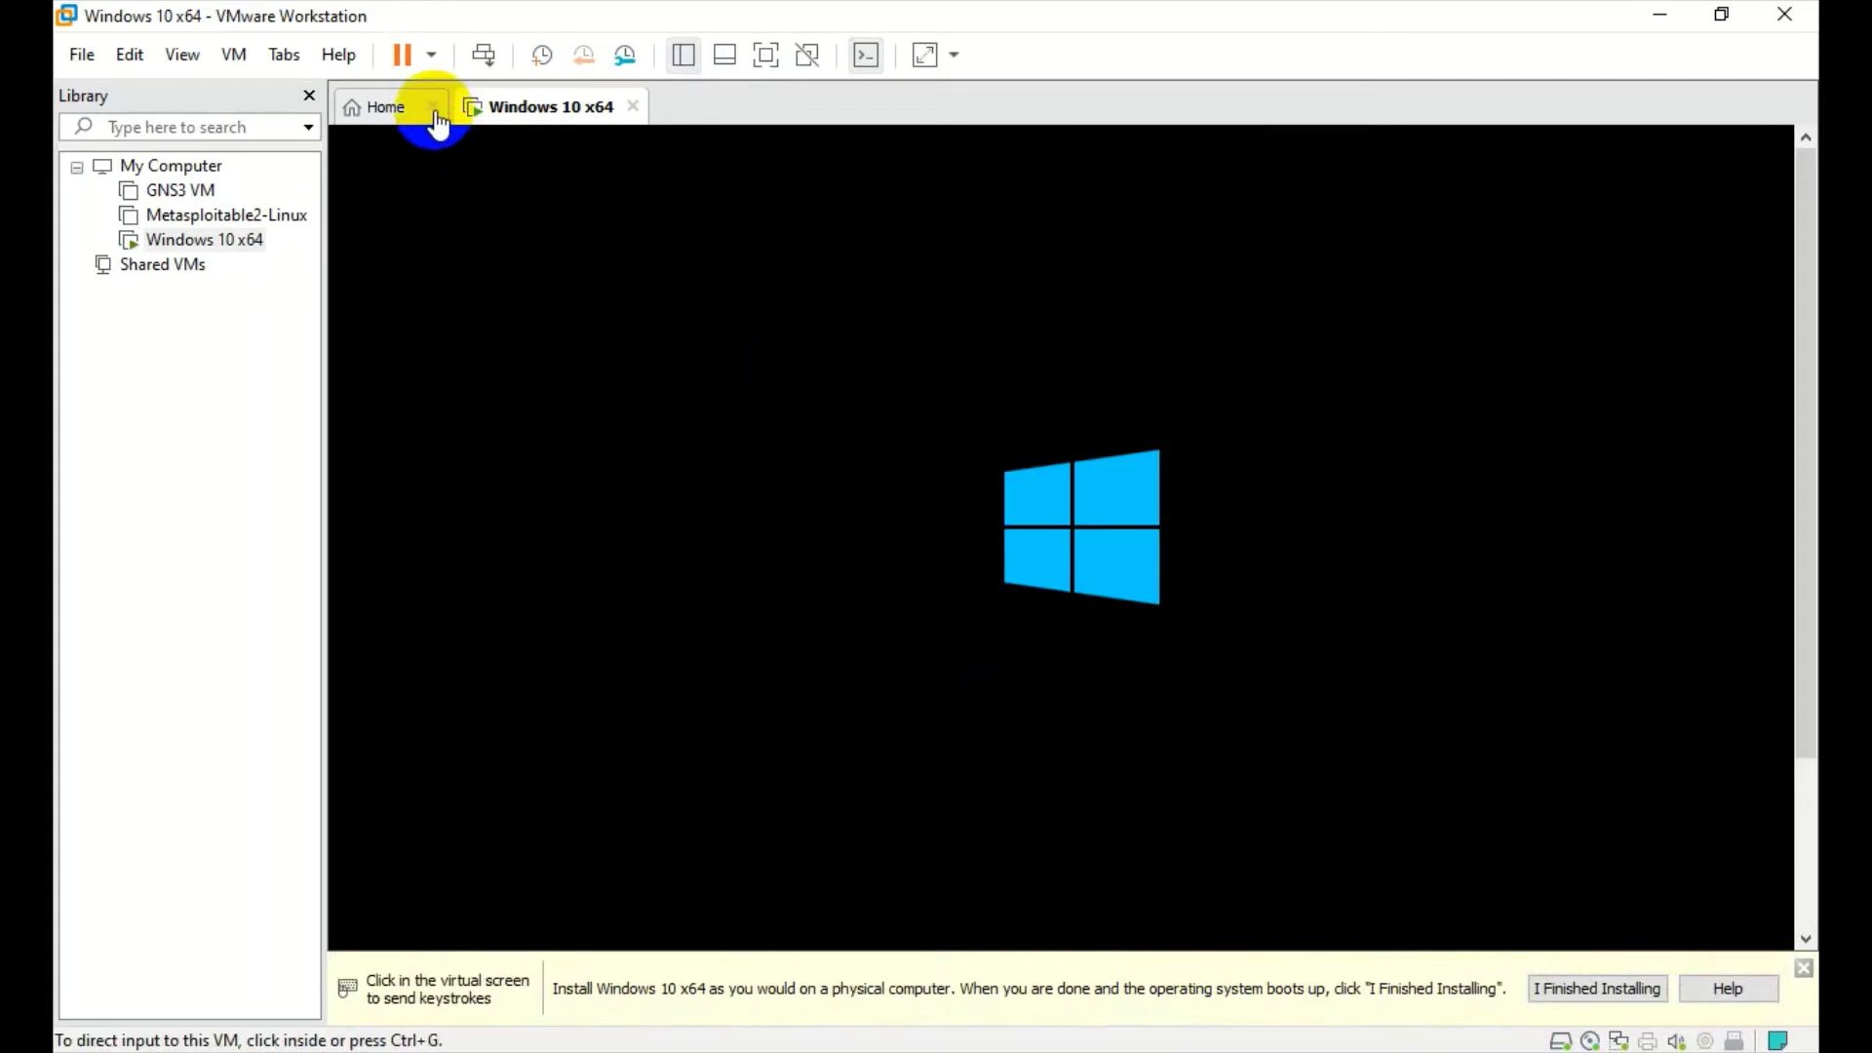
- Close the Home tab, hide the library, dismiss the install hint, and return control to the VM
click(434, 107)
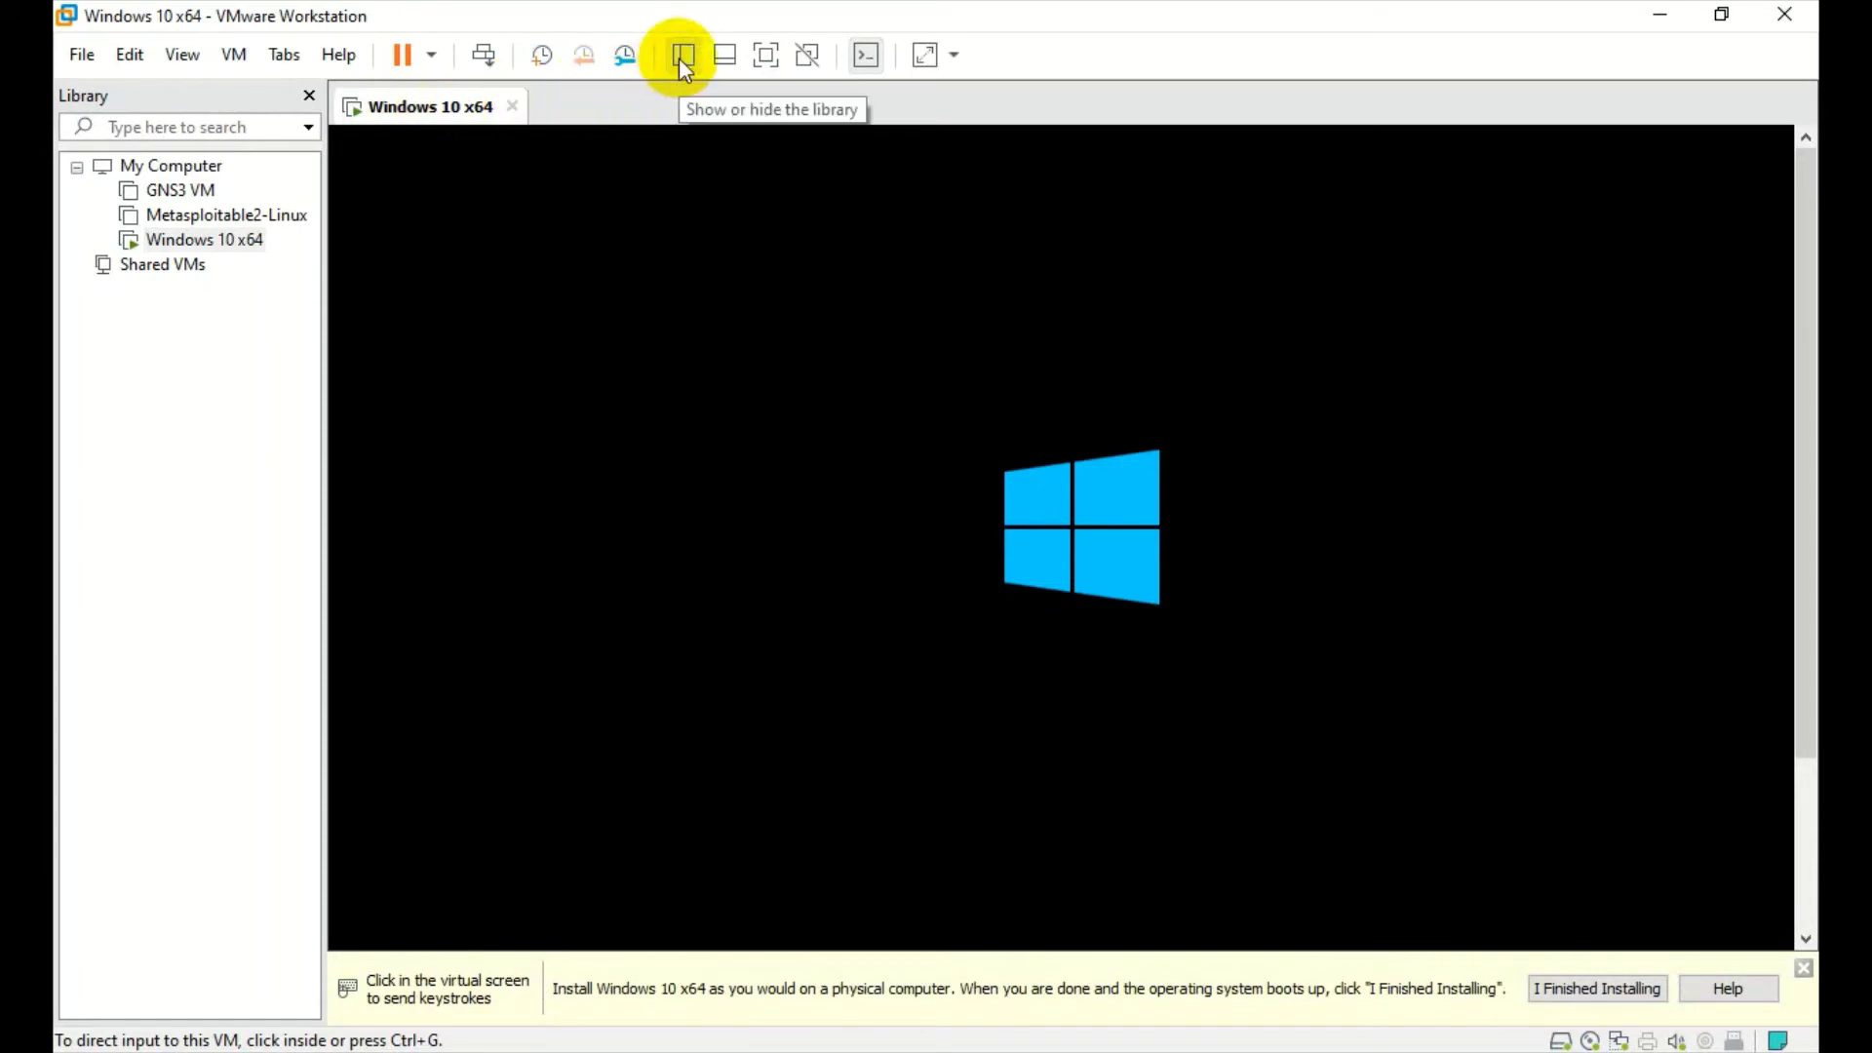
click(681, 55)
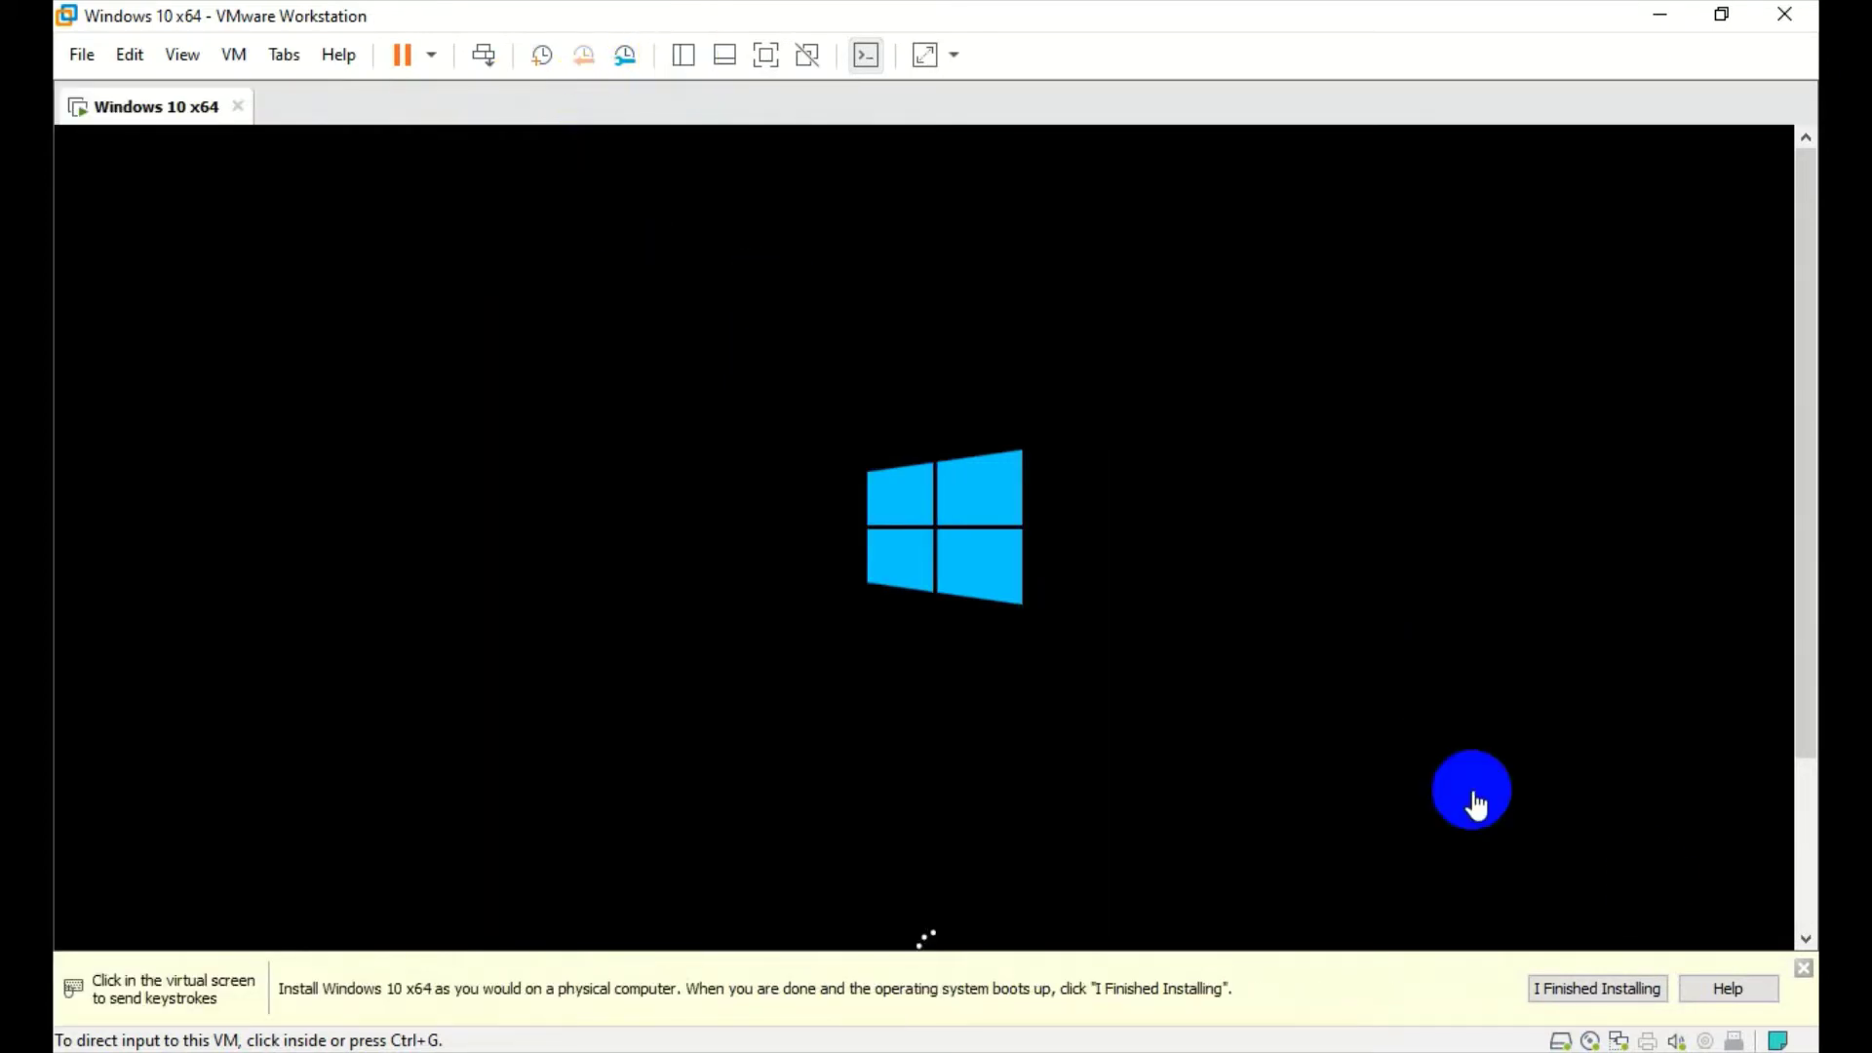
click(1803, 969)
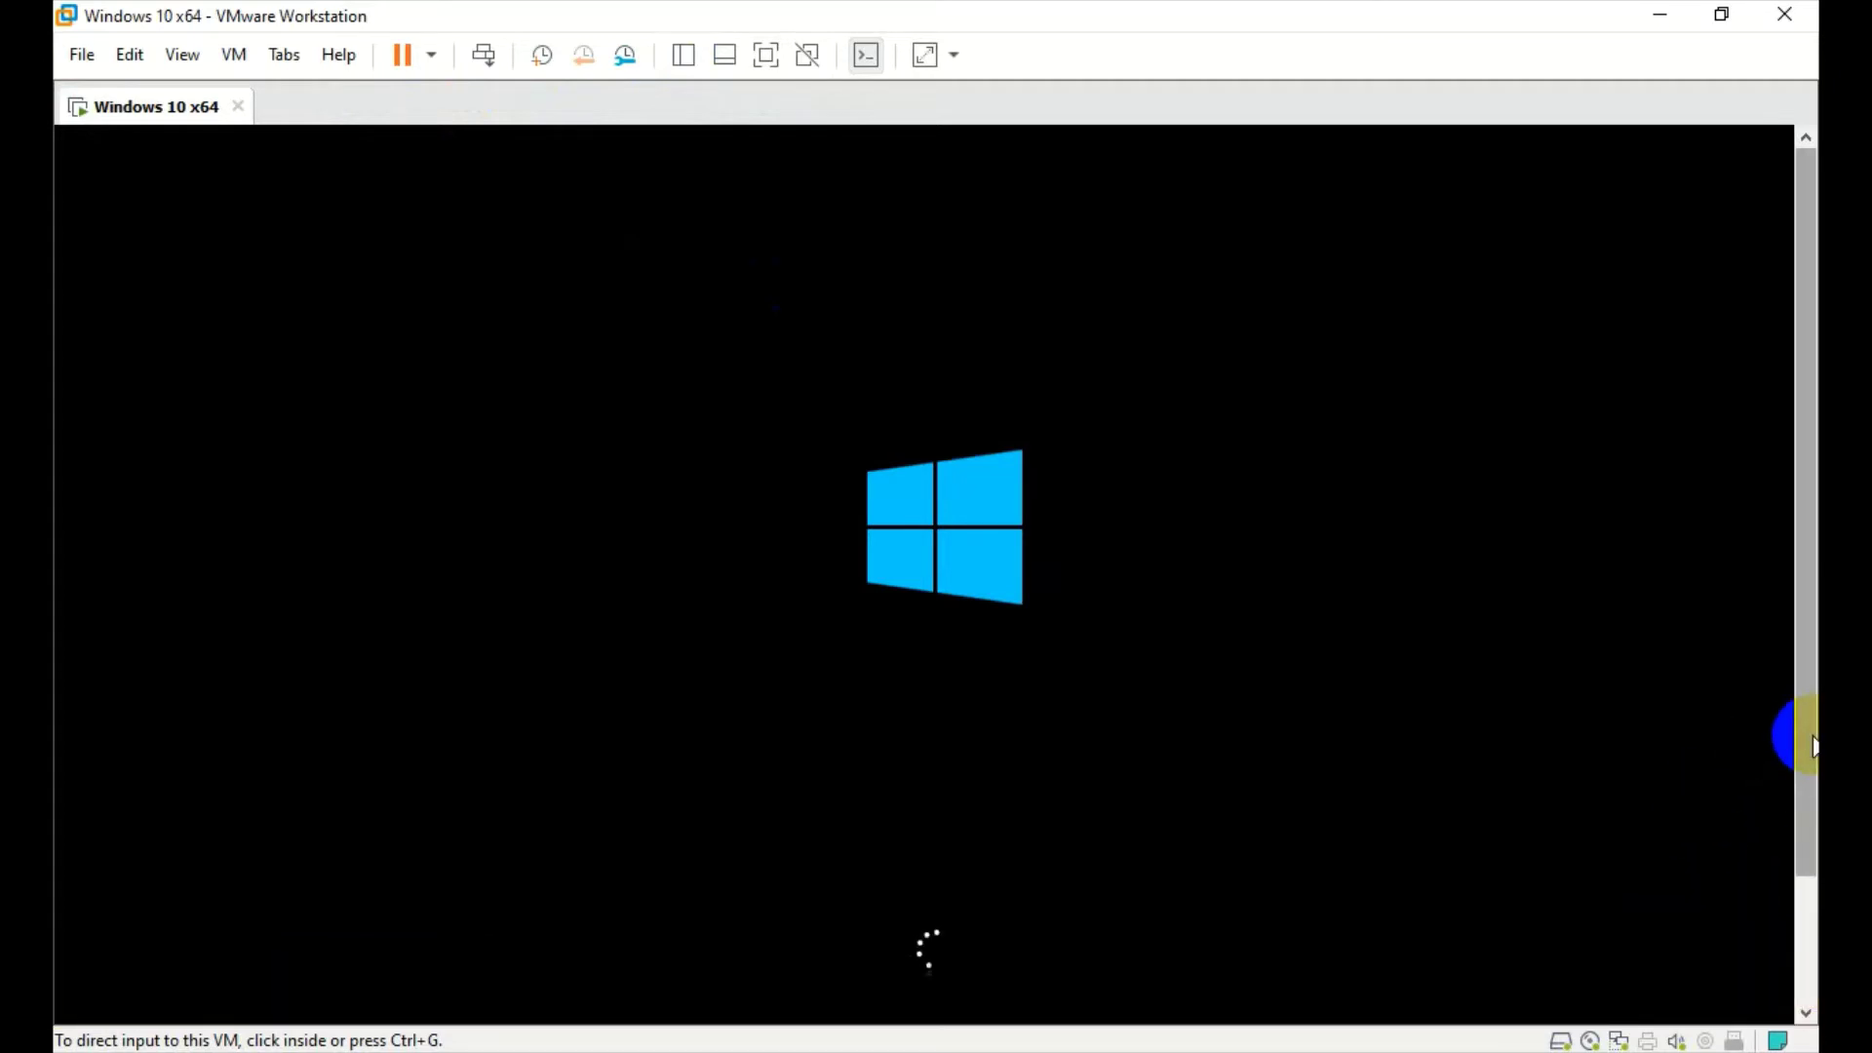
drag(1805, 741, 1813, 826)
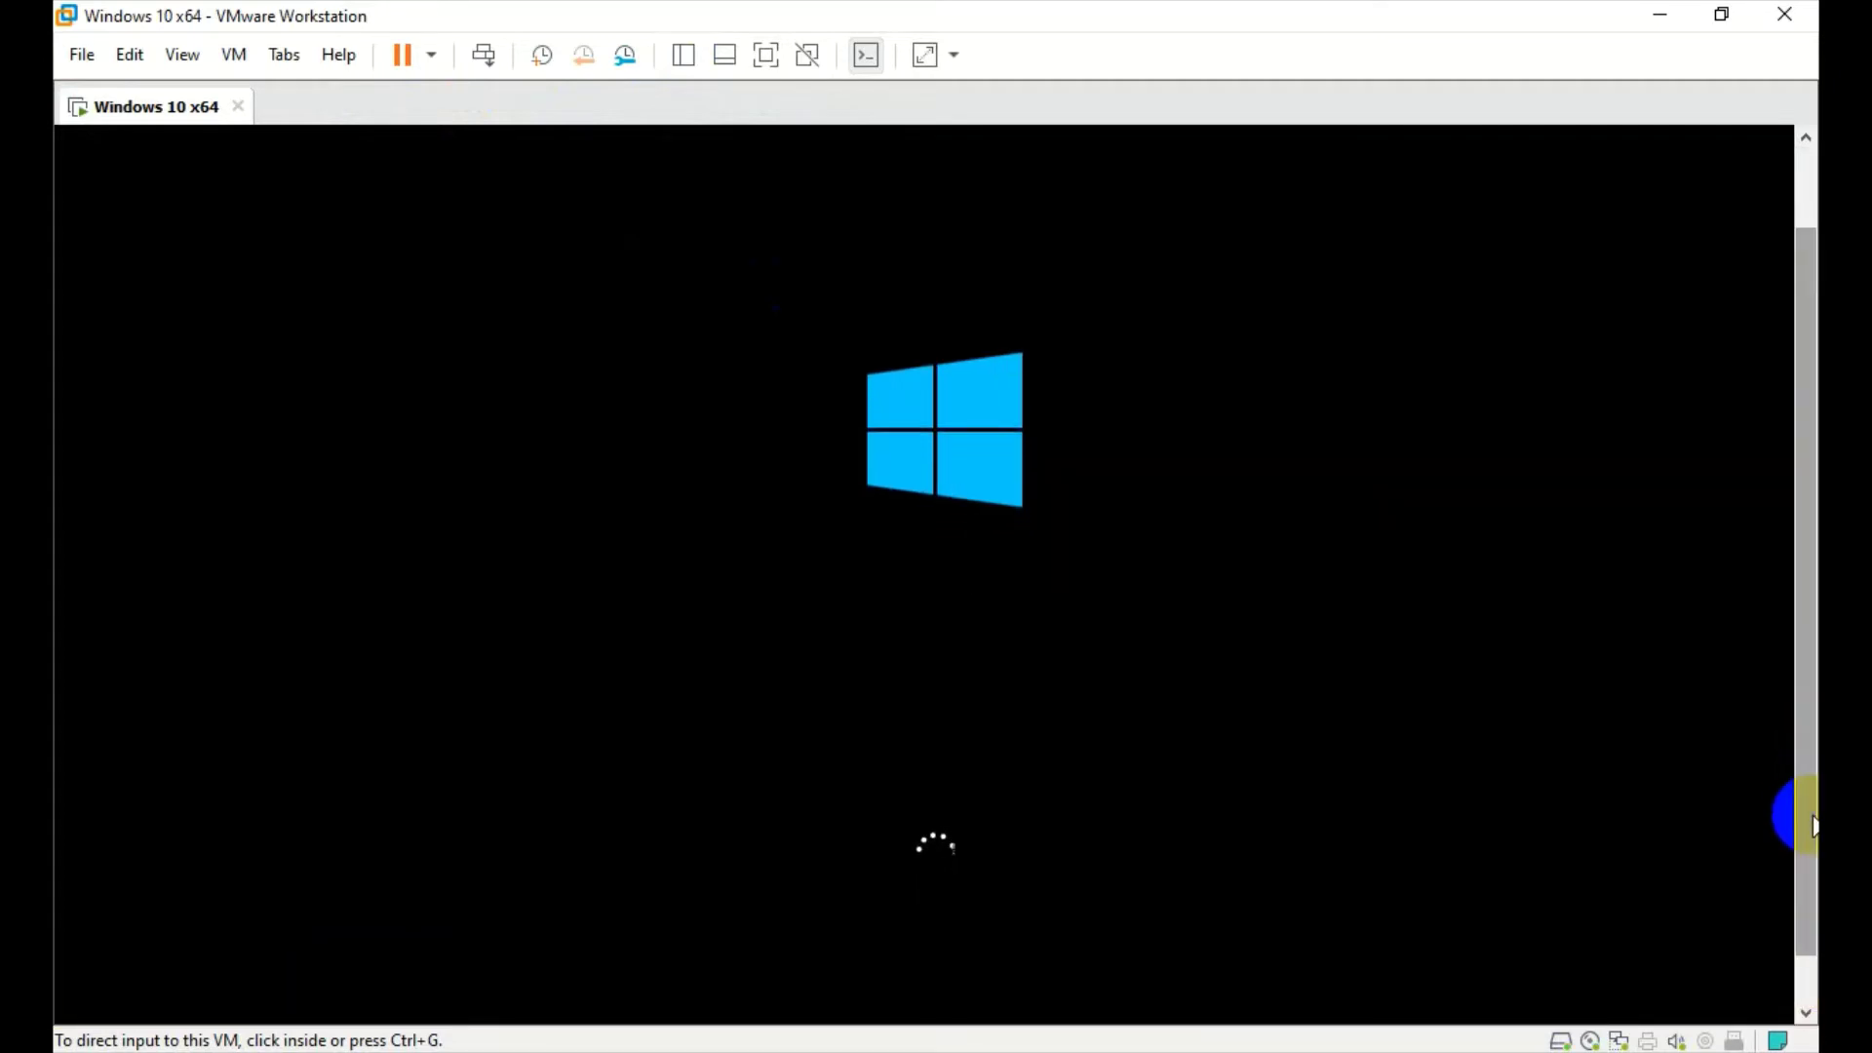
click(1559, 760)
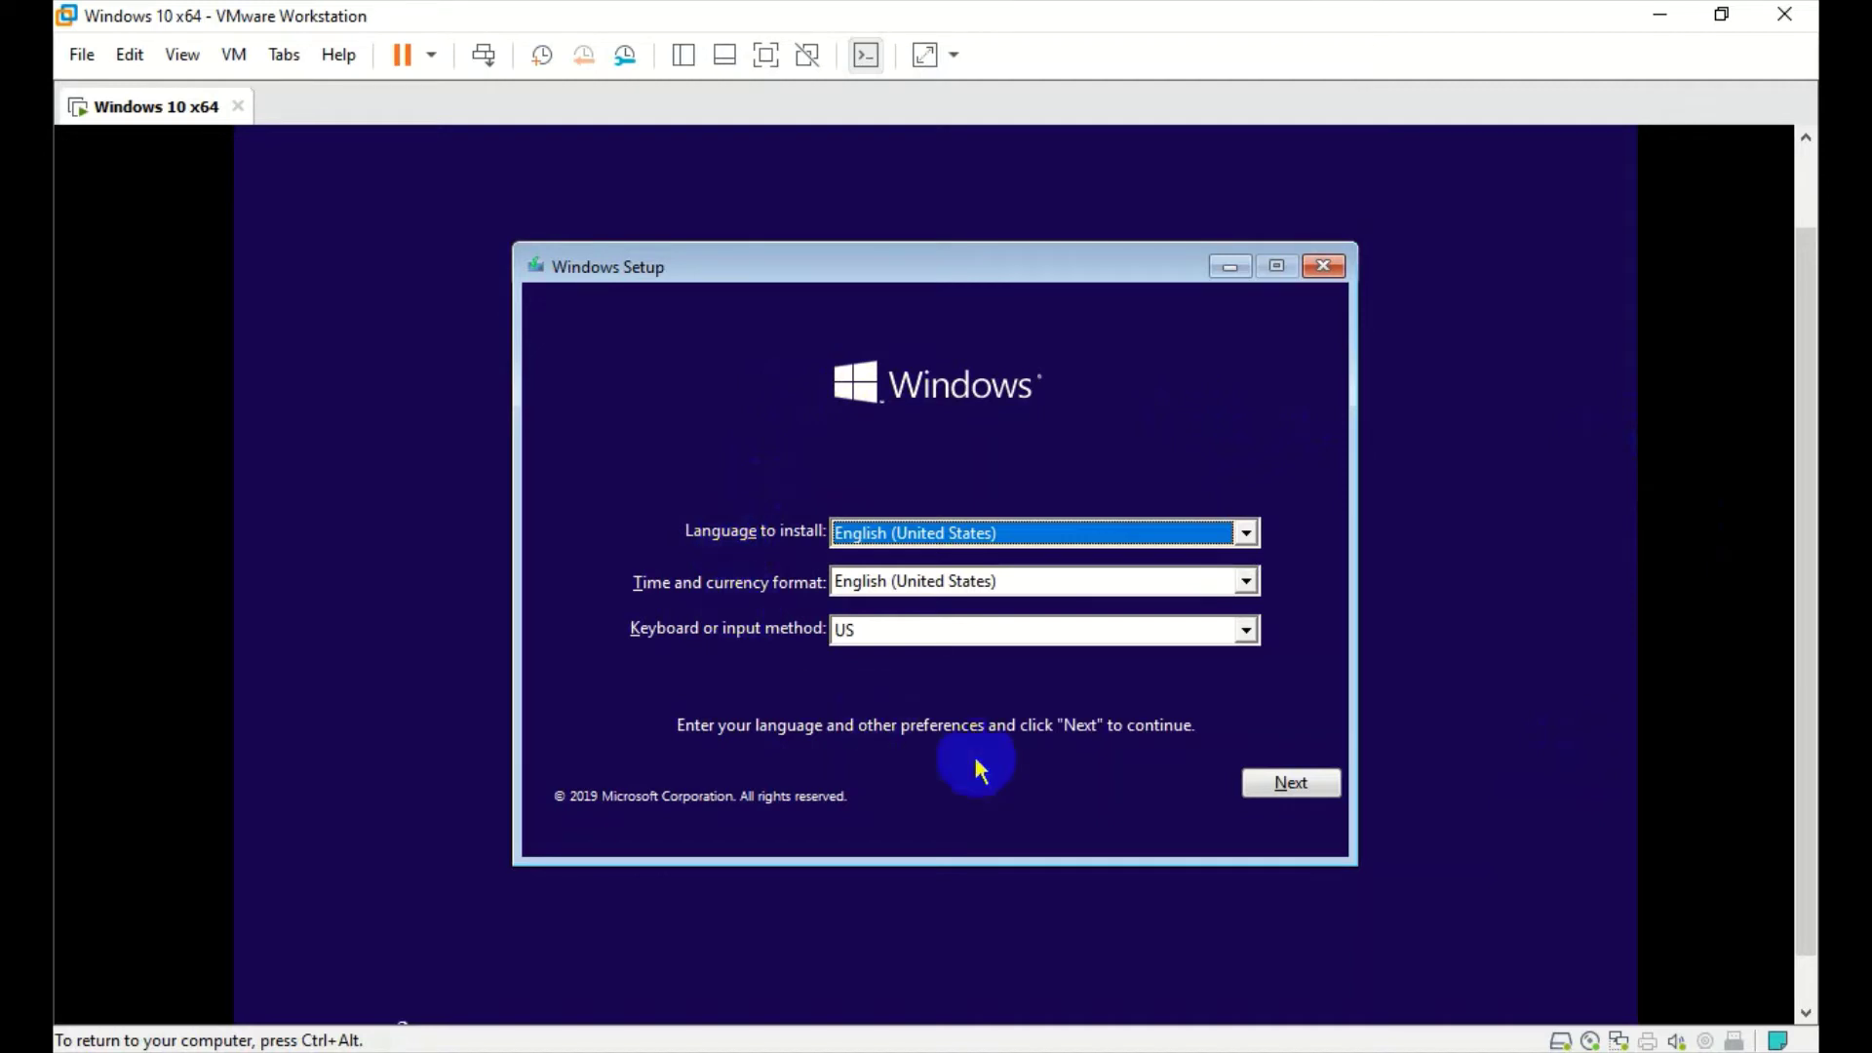
- Keep English (United States), choose Install now, and postpone the VMware Tools reminder
click(1296, 784)
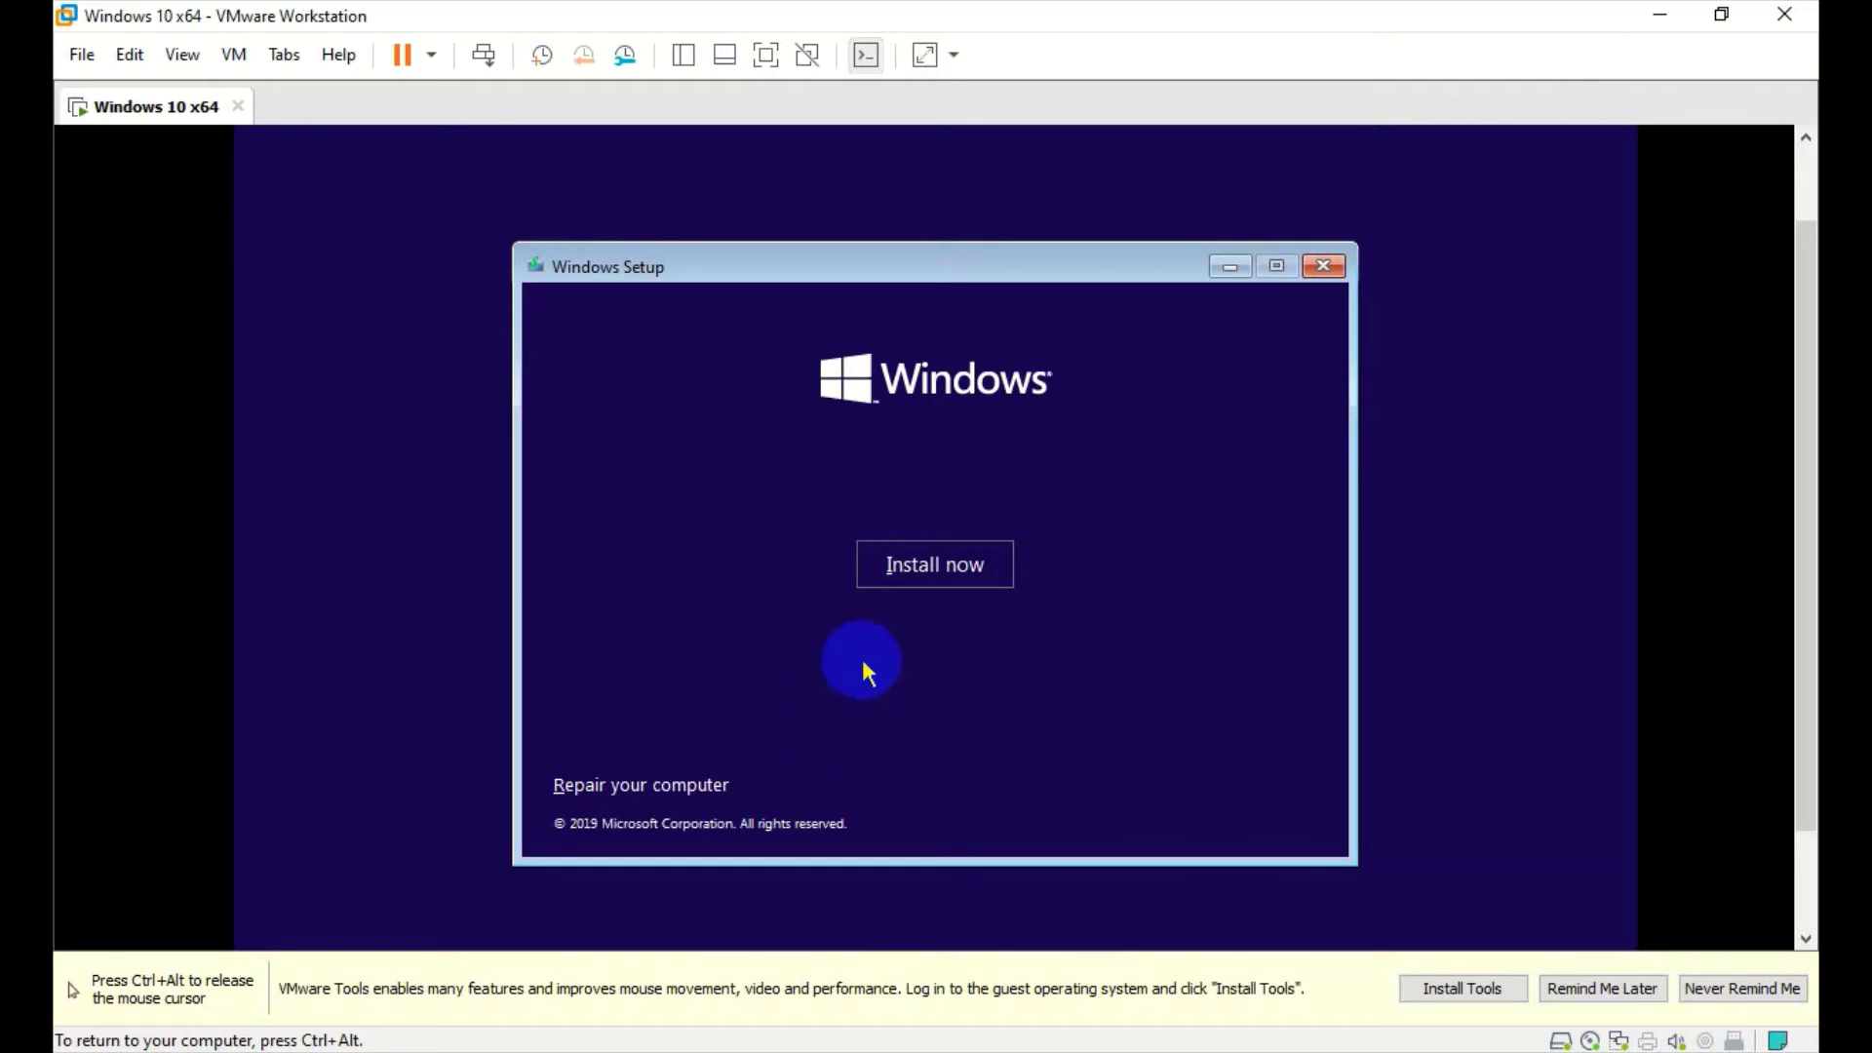
click(959, 575)
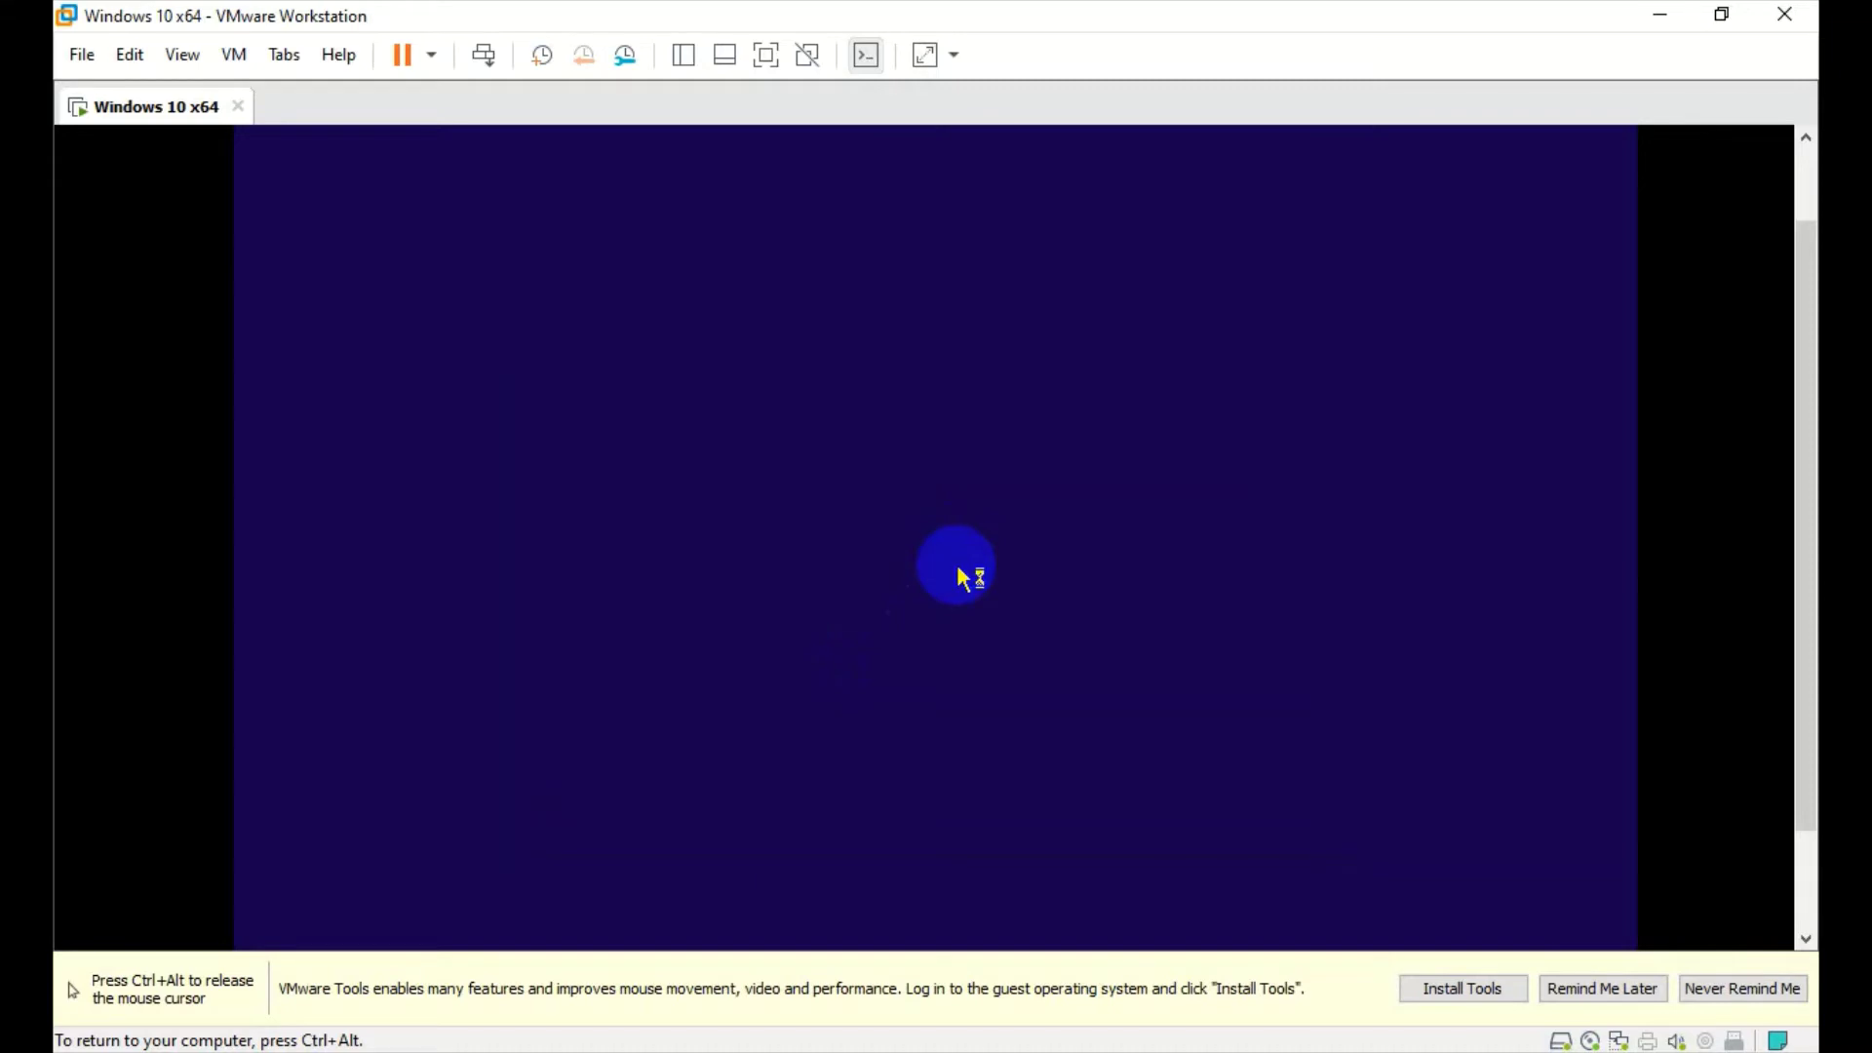
key(ctrl+alt)
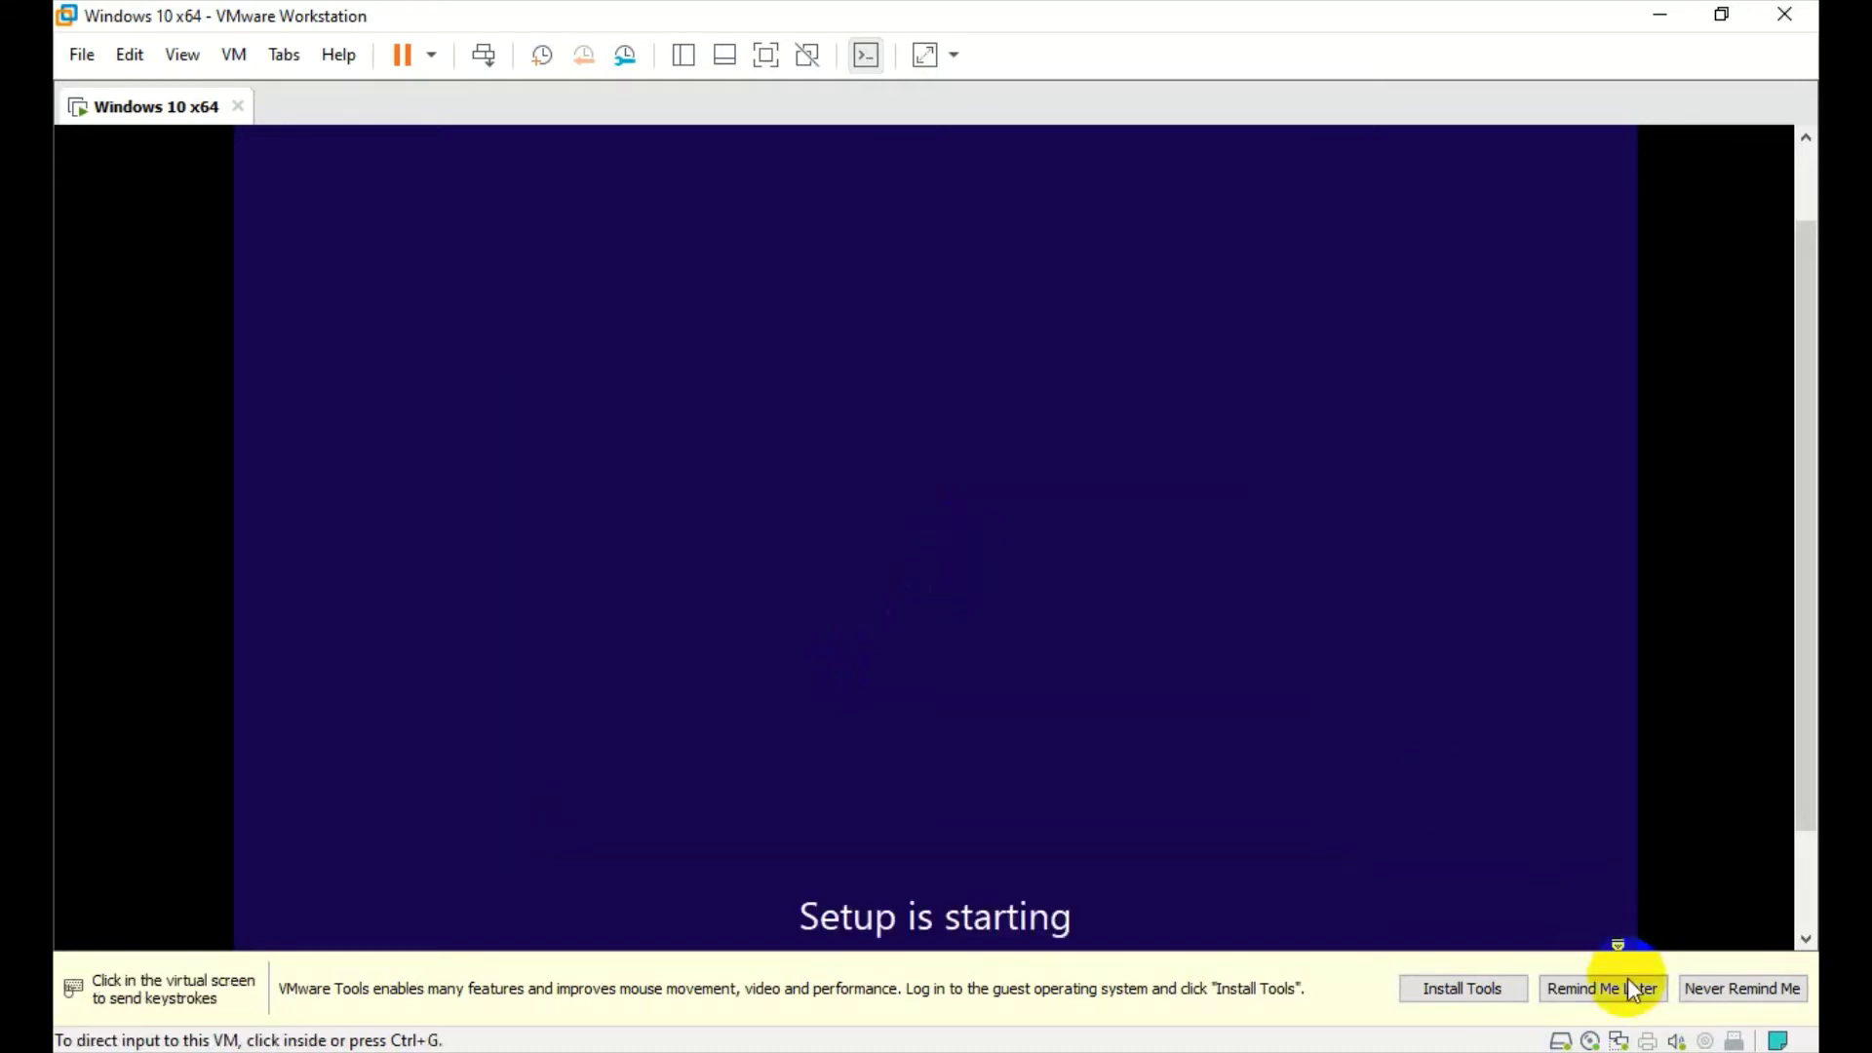
click(1602, 988)
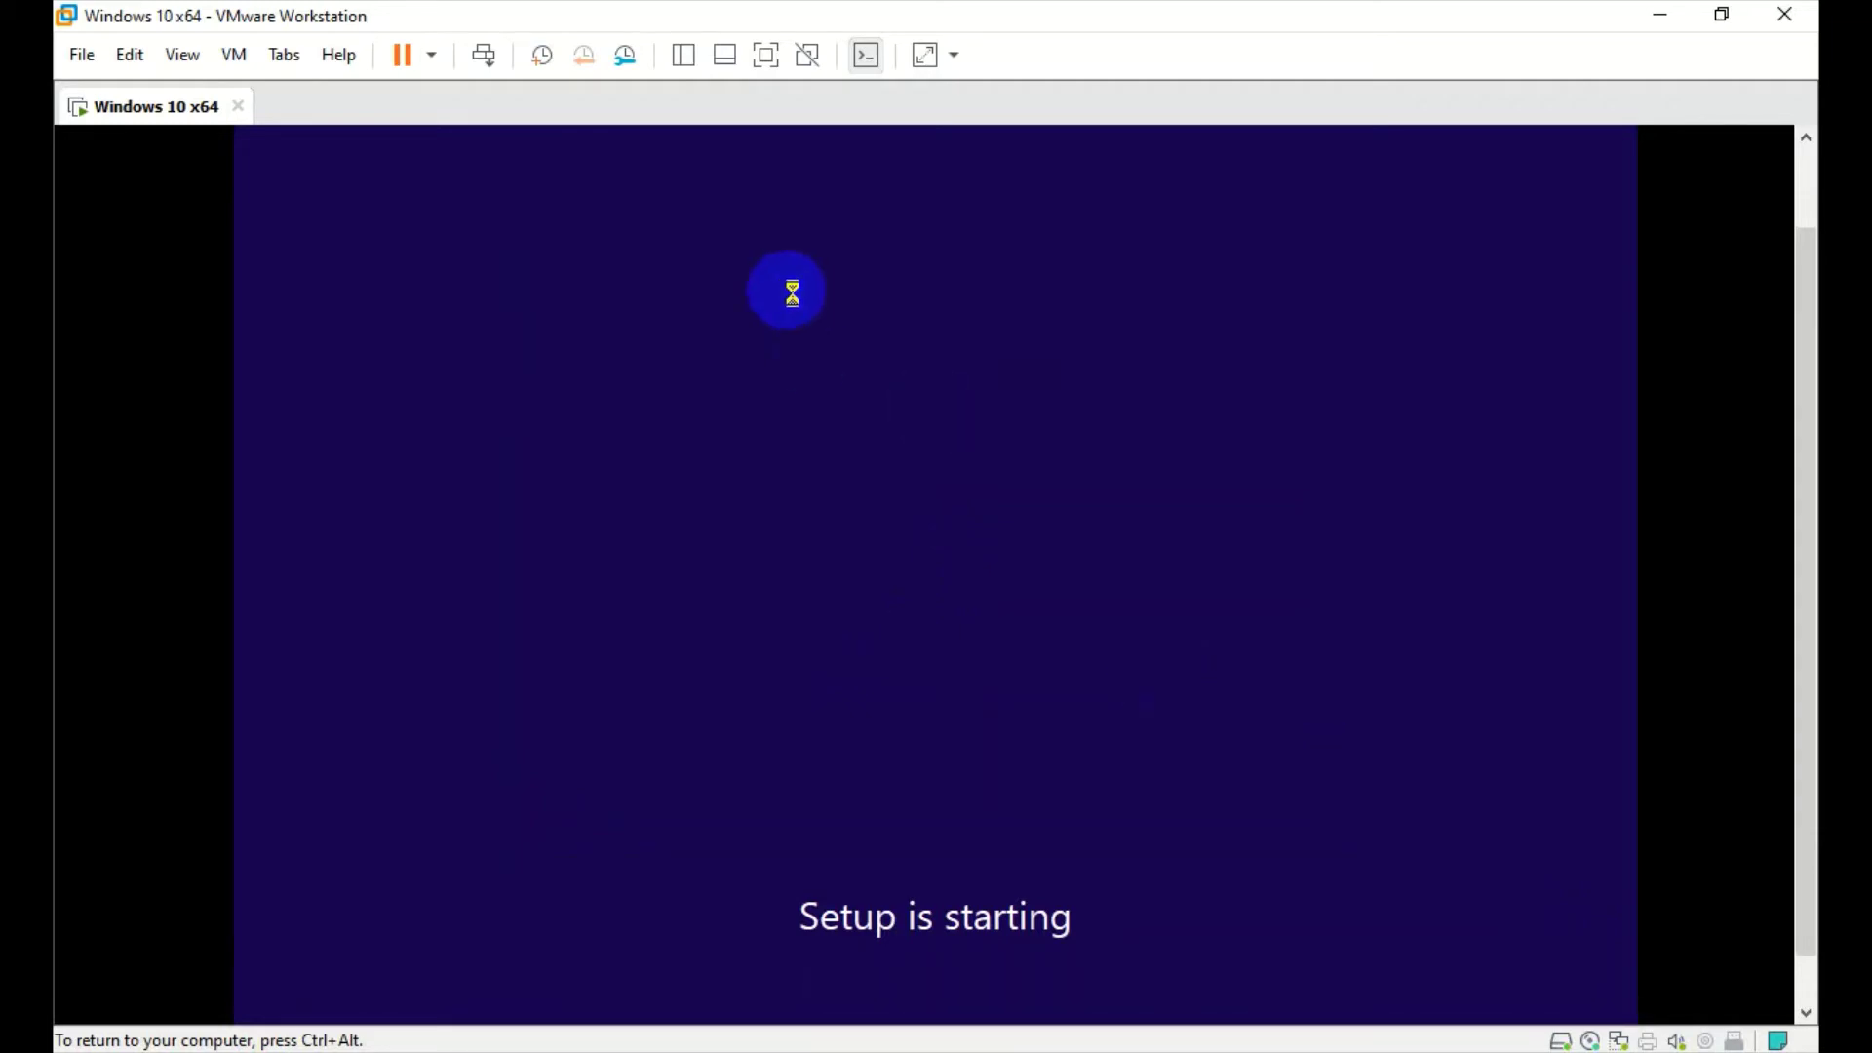
key(ctrl+alt)
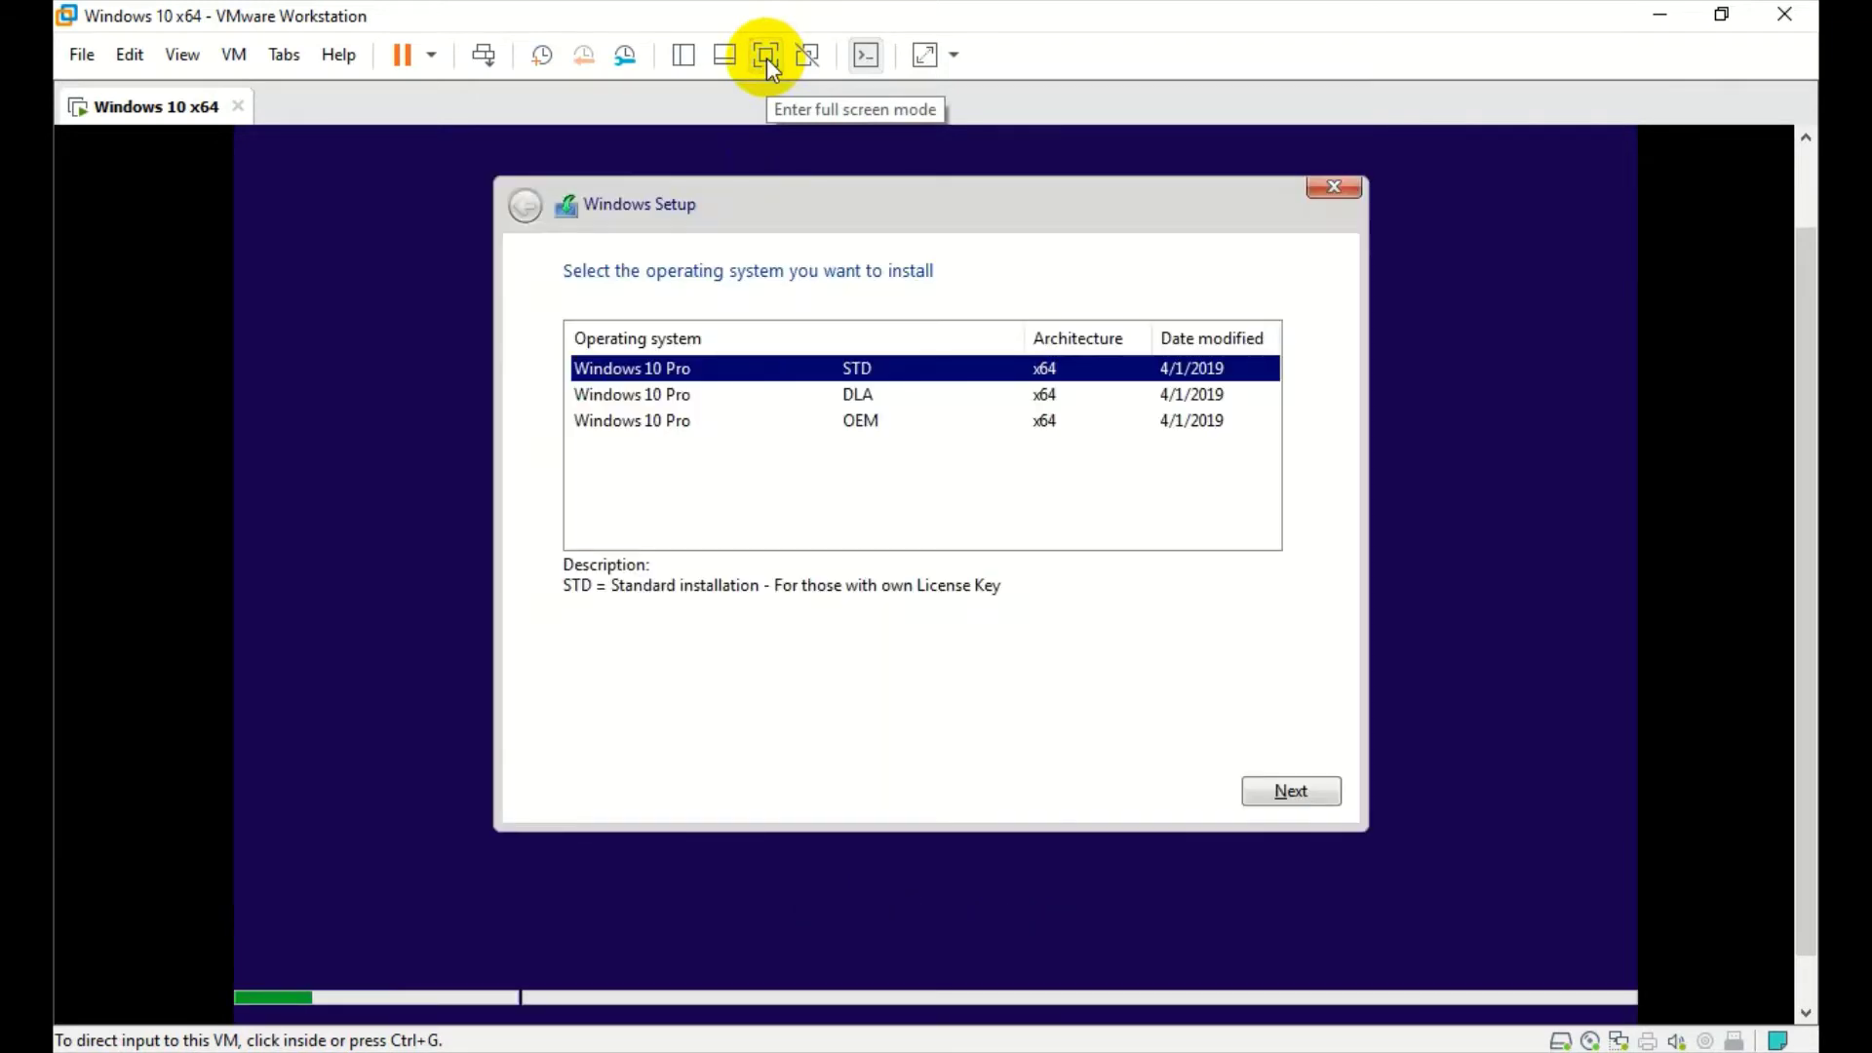
- Go full screen, compare the DLA and OEM editions, and install Windows 10 Pro STD
click(766, 57)
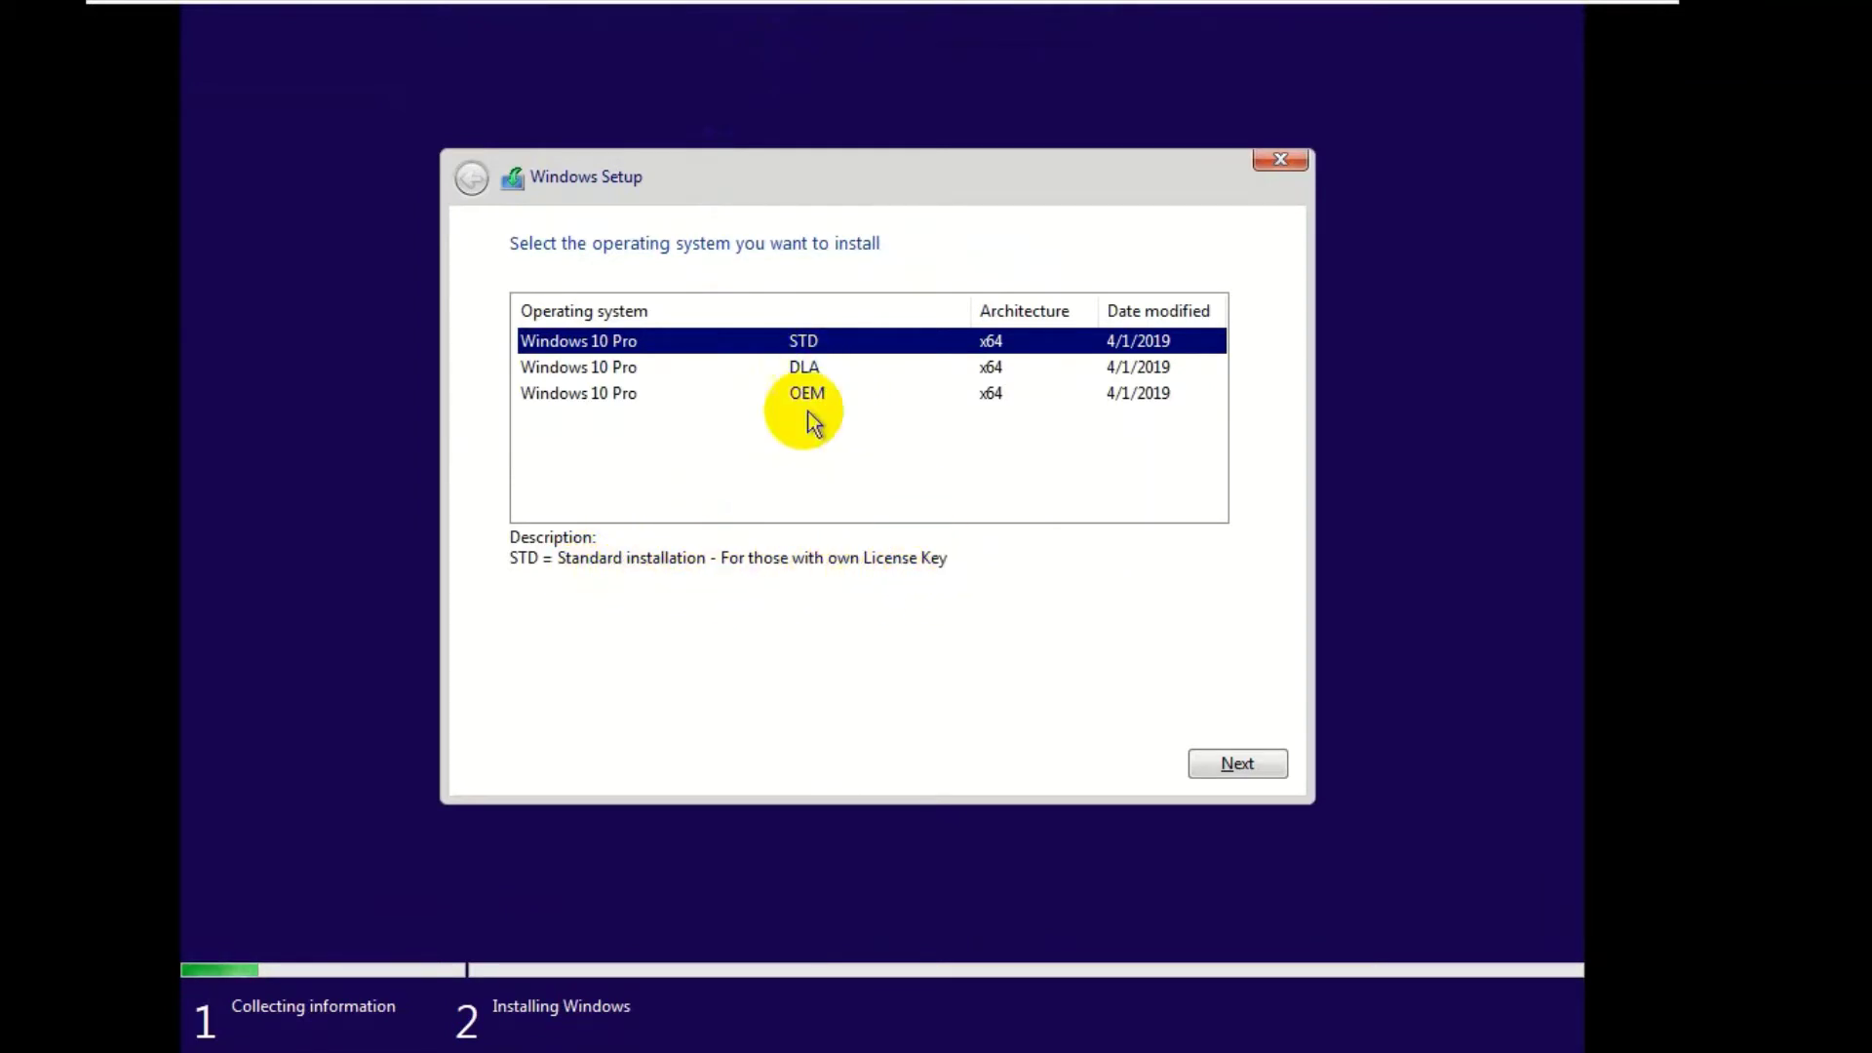
click(795, 376)
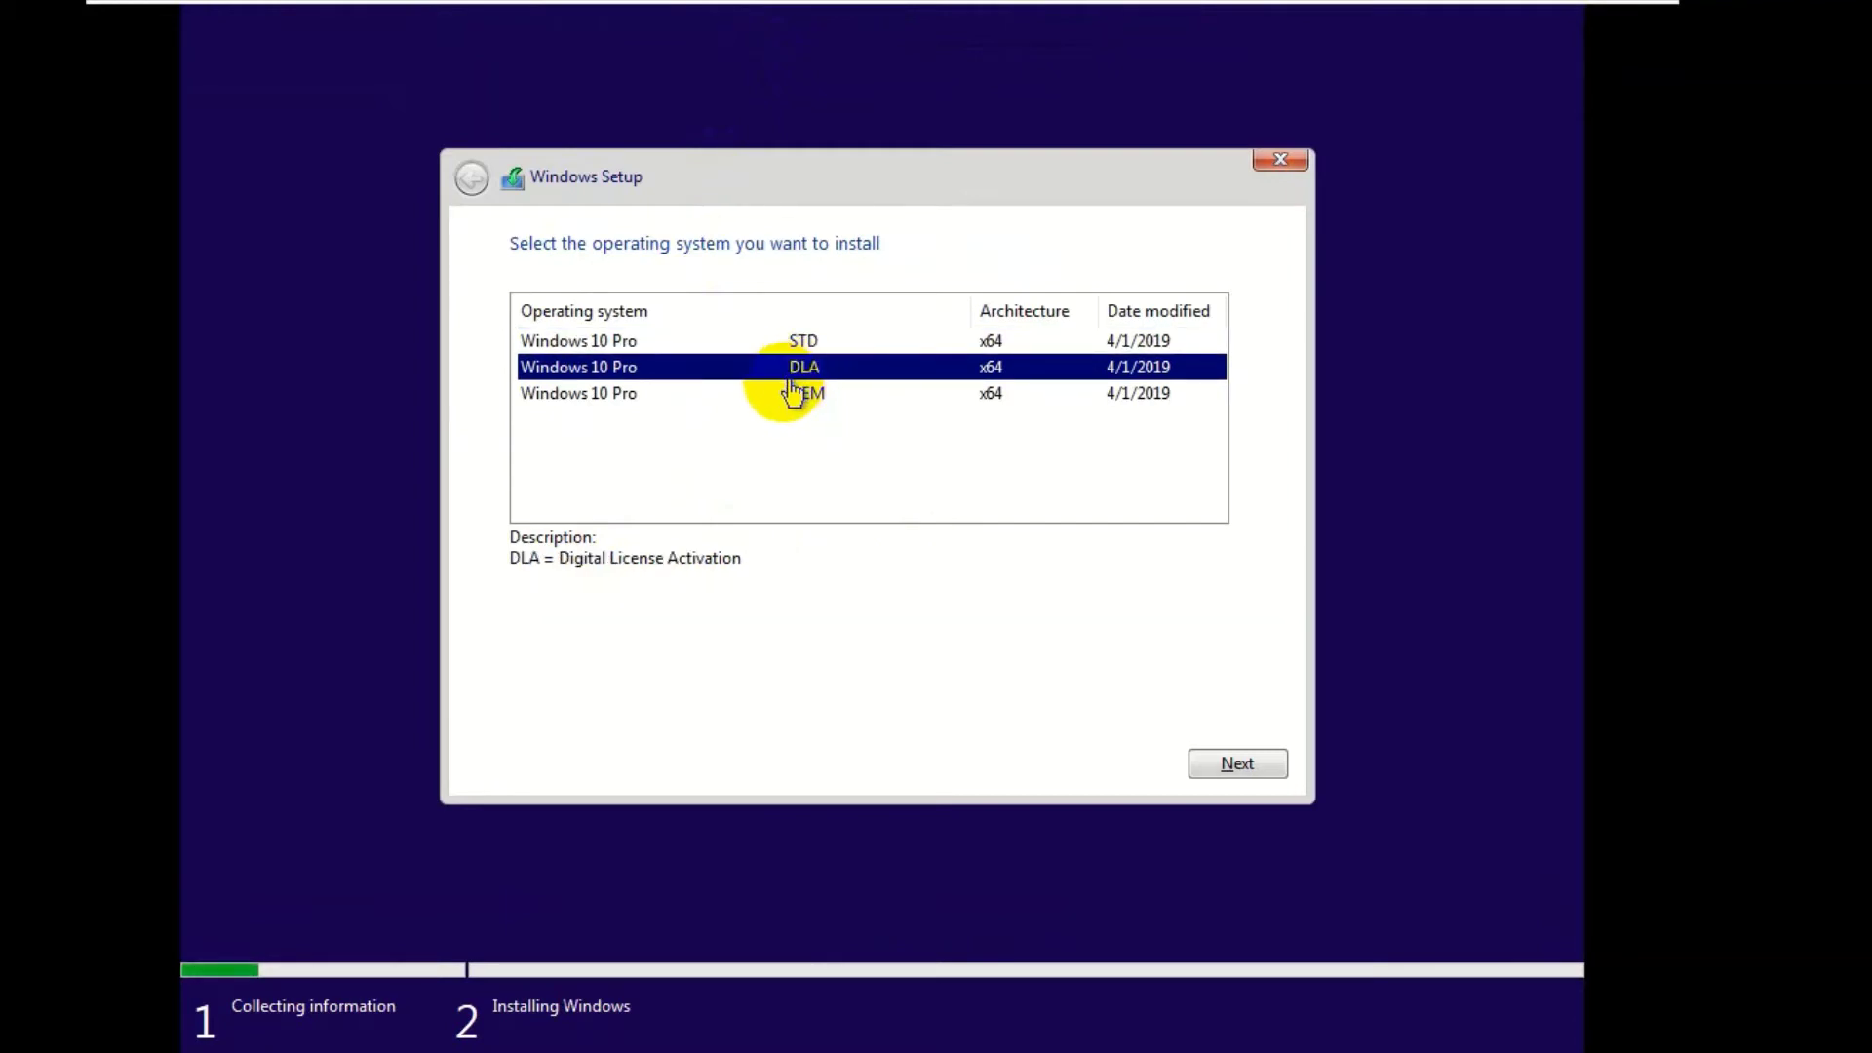
click(784, 402)
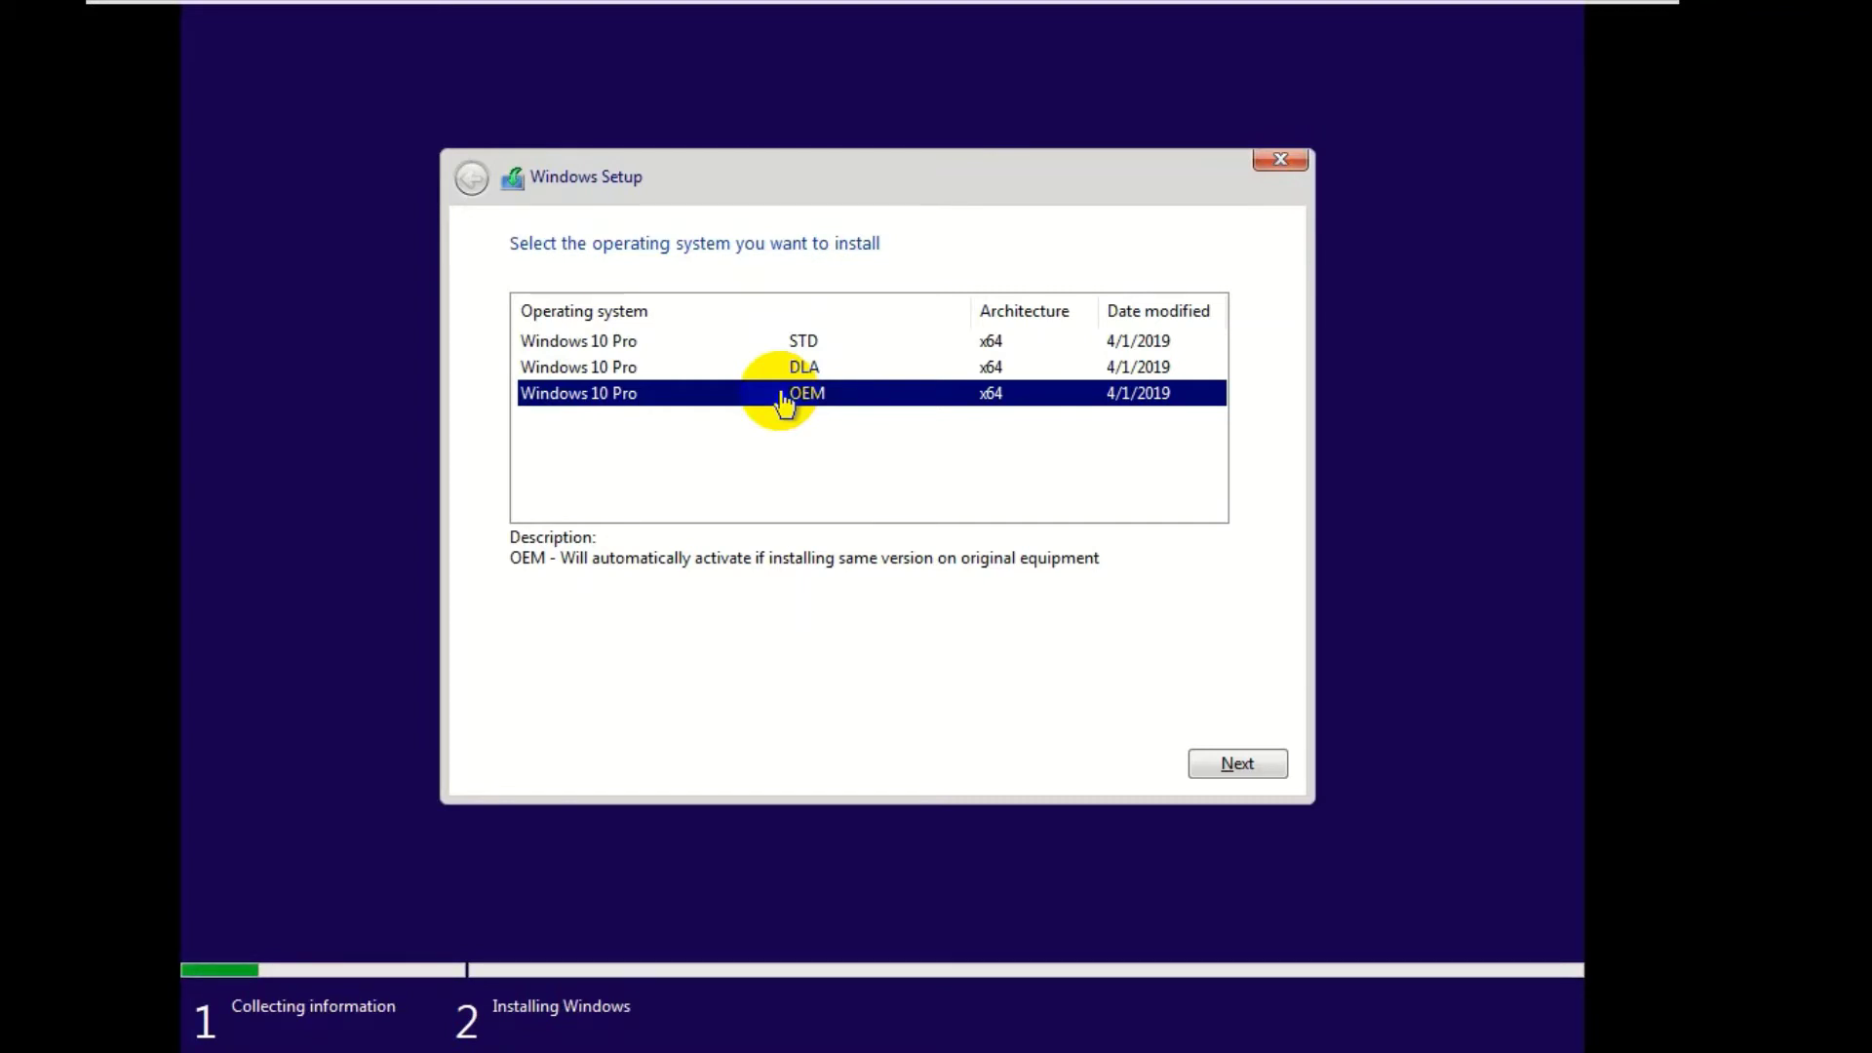
click(793, 342)
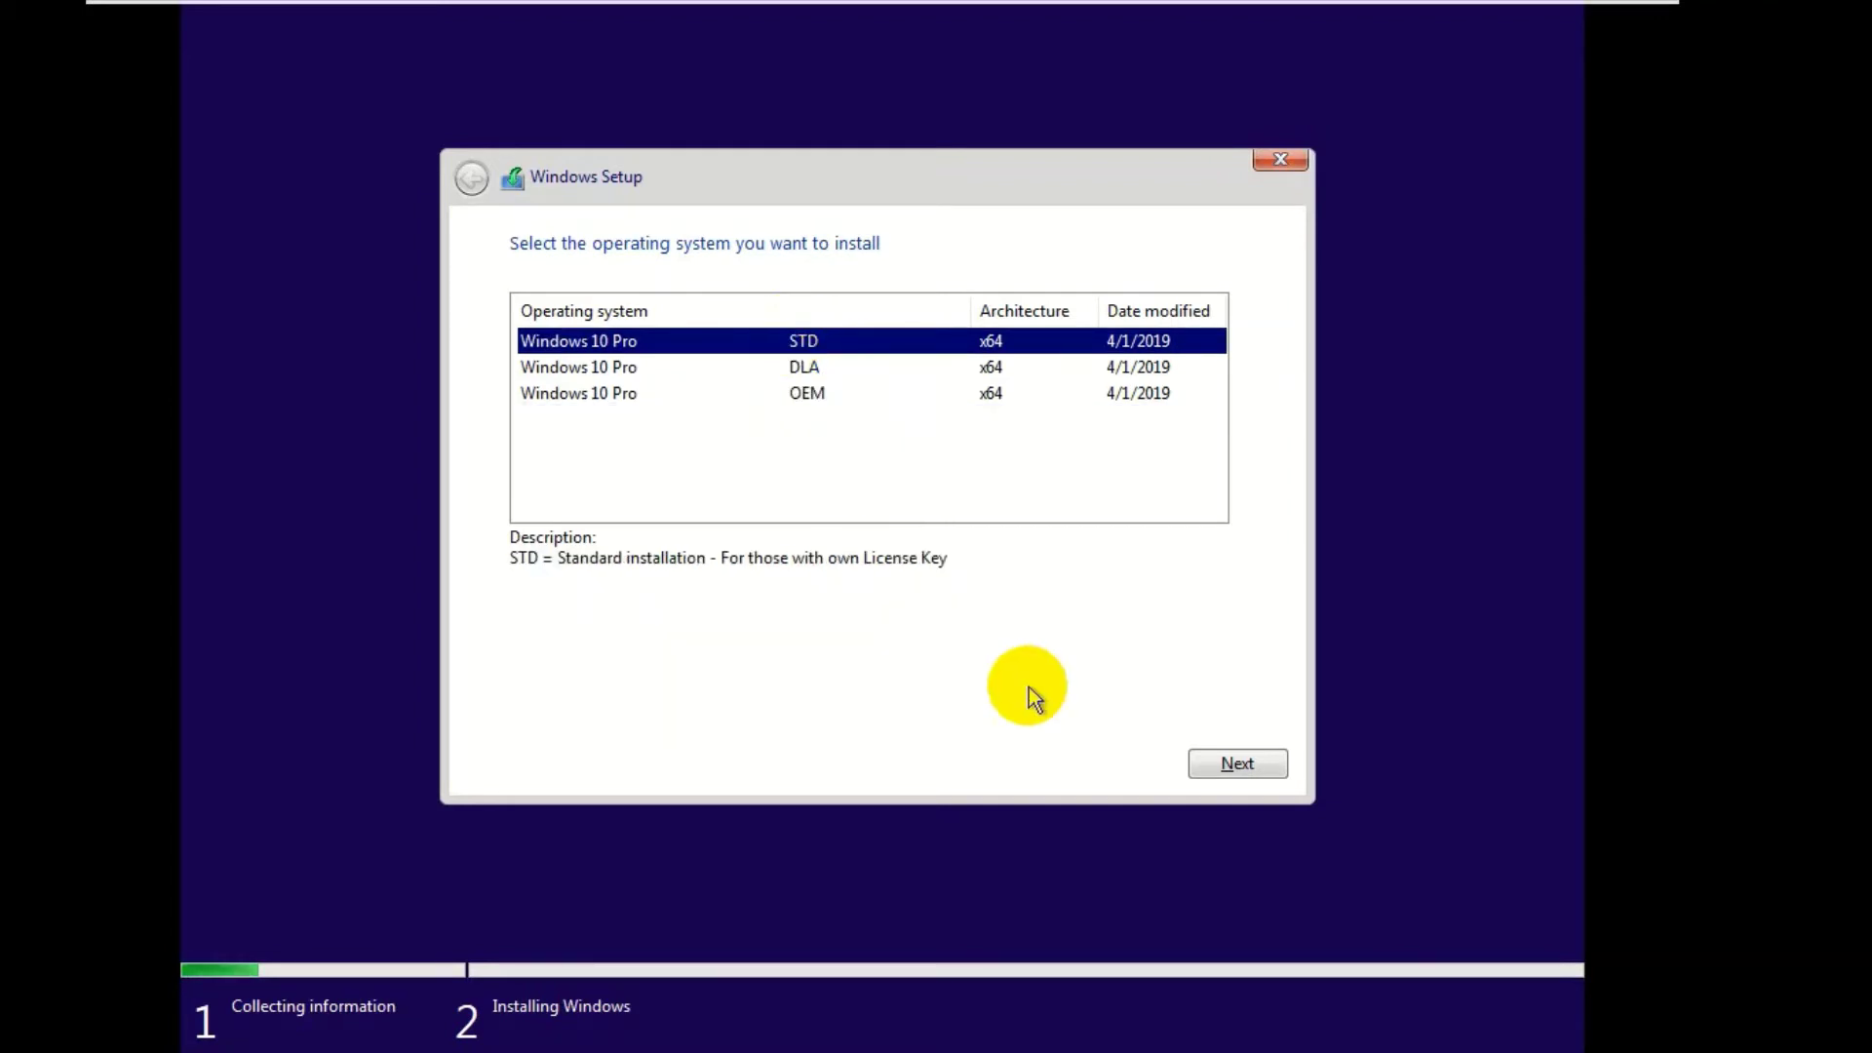
click(1220, 777)
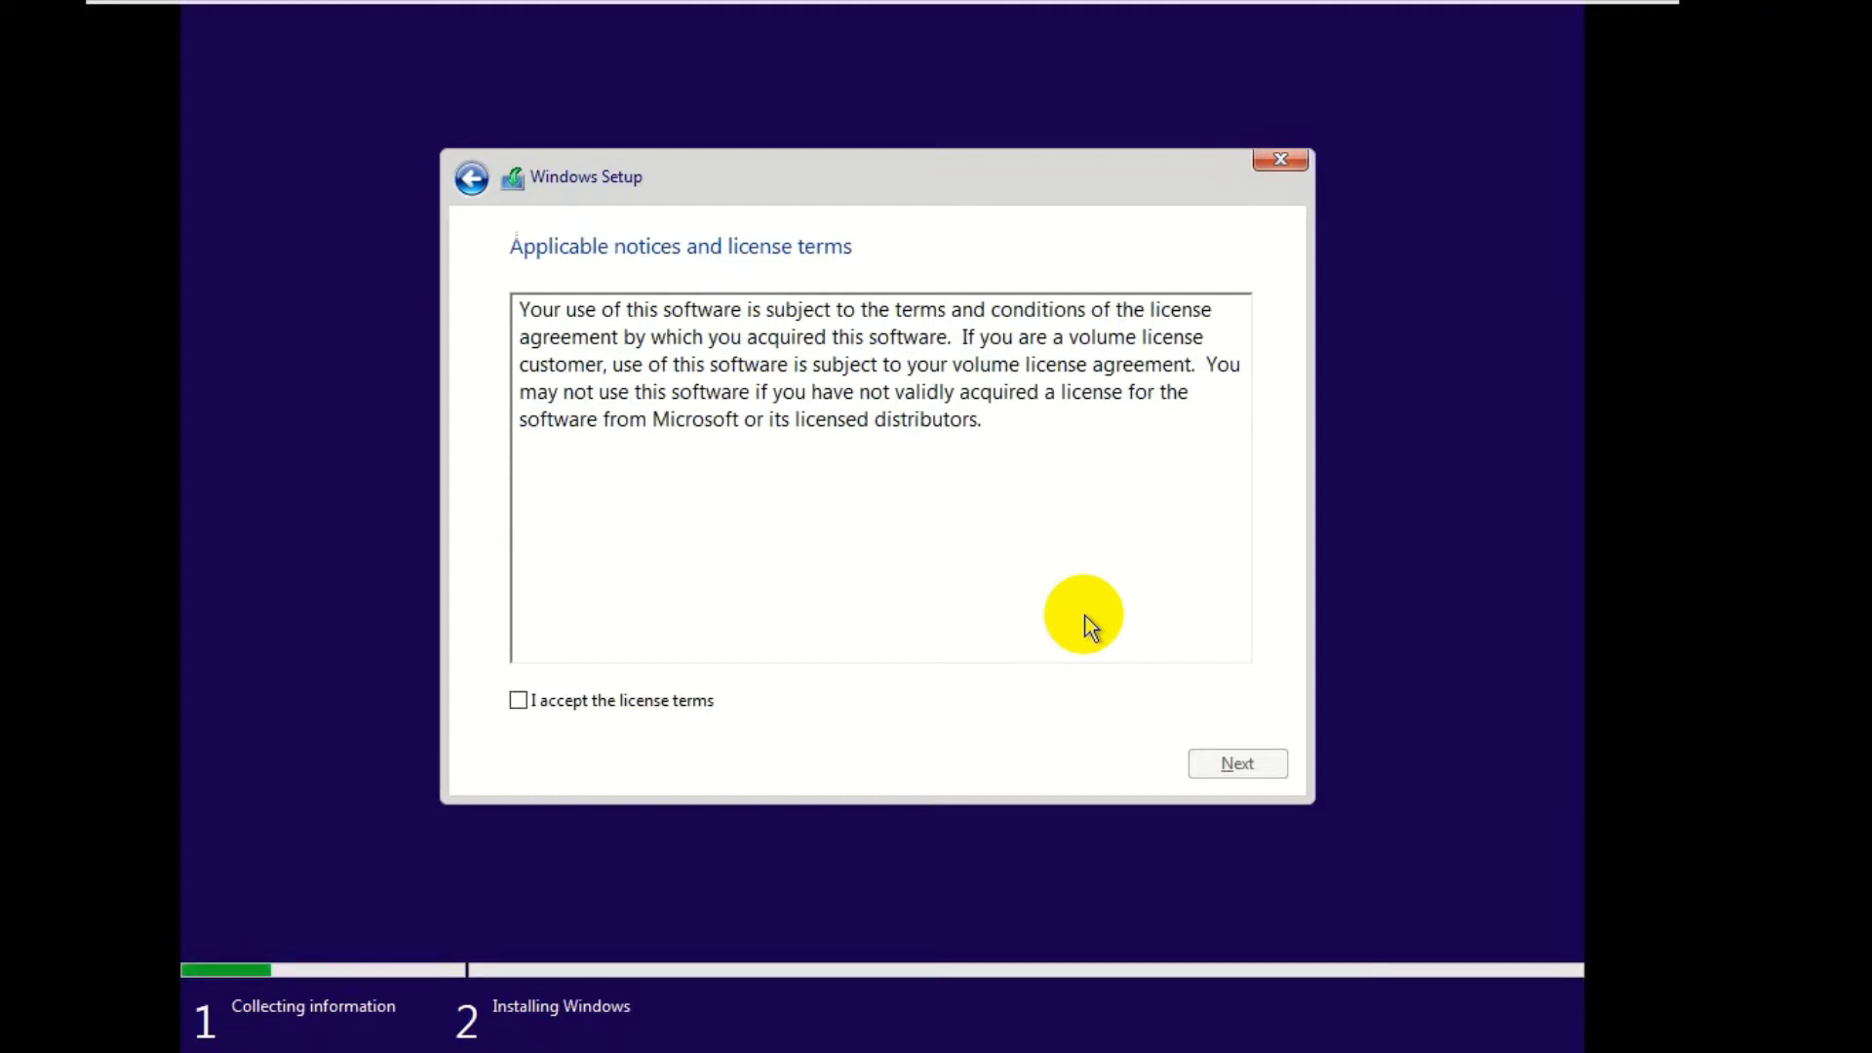
- Accept the Windows license terms and continue to the installation type page
click(542, 701)
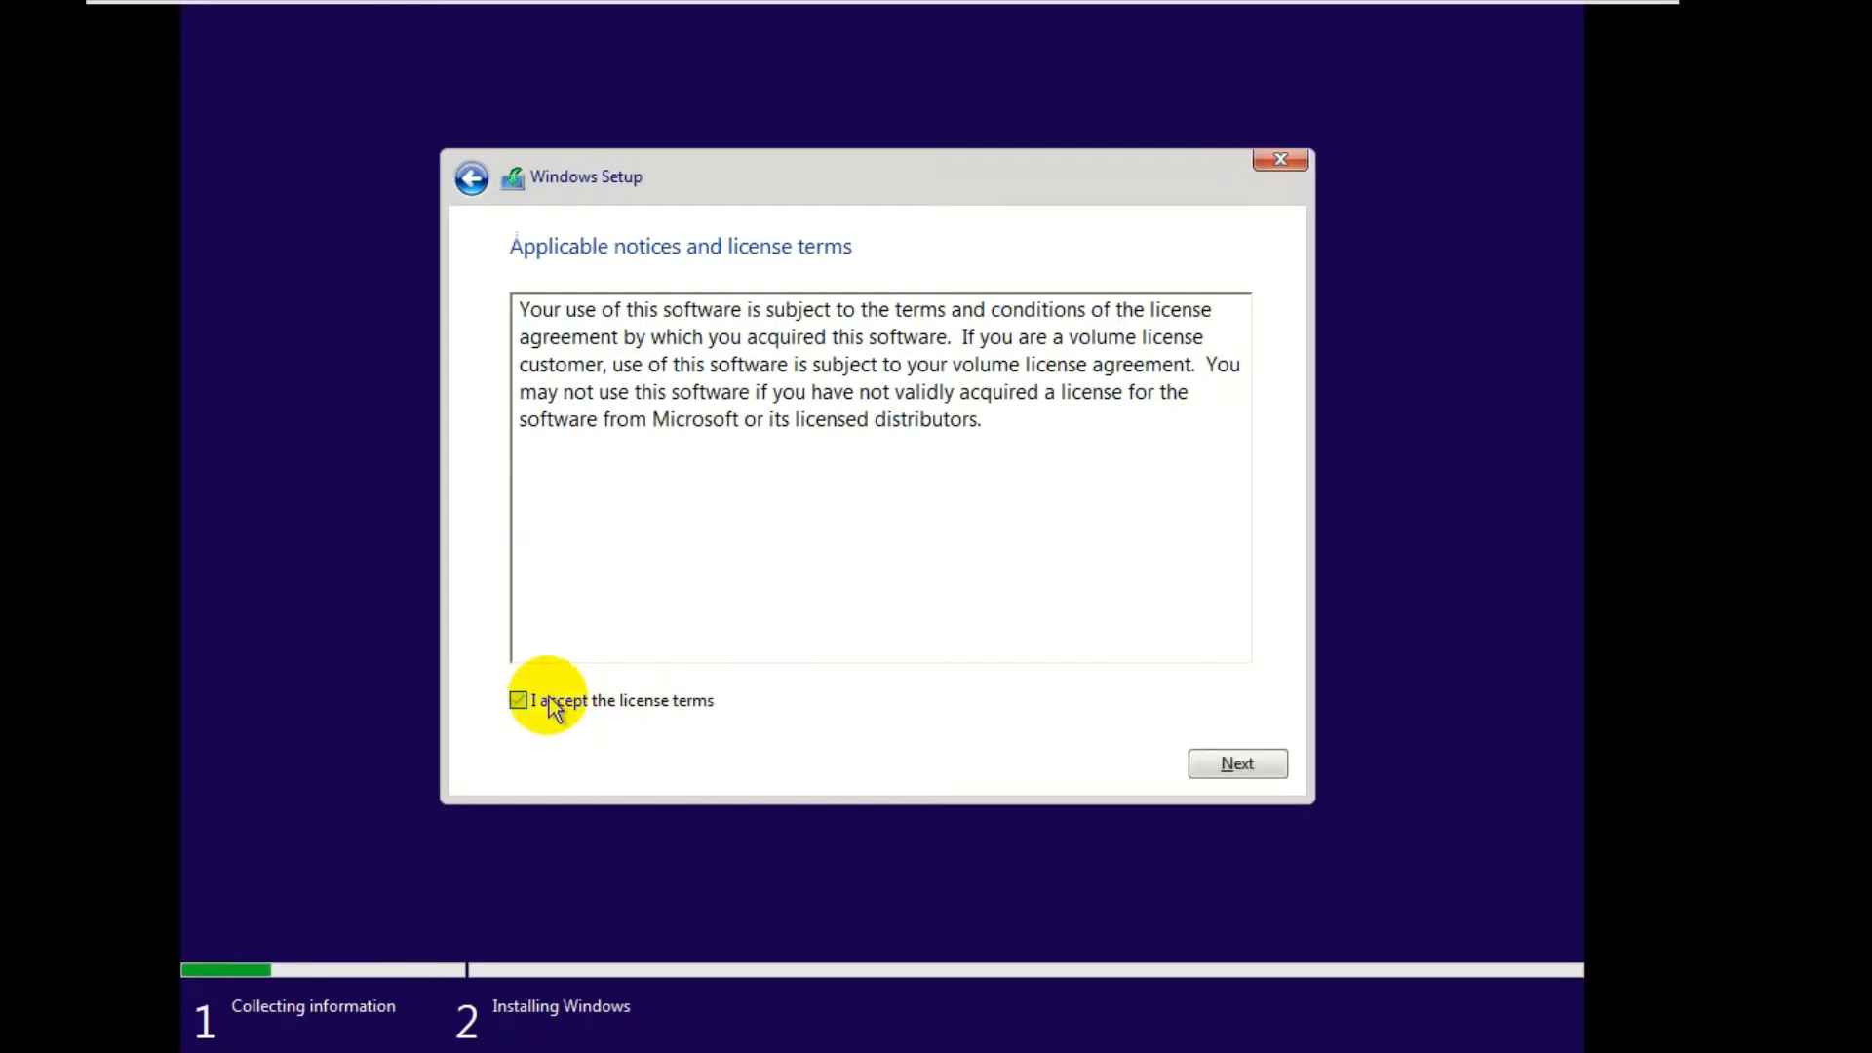
click(1255, 773)
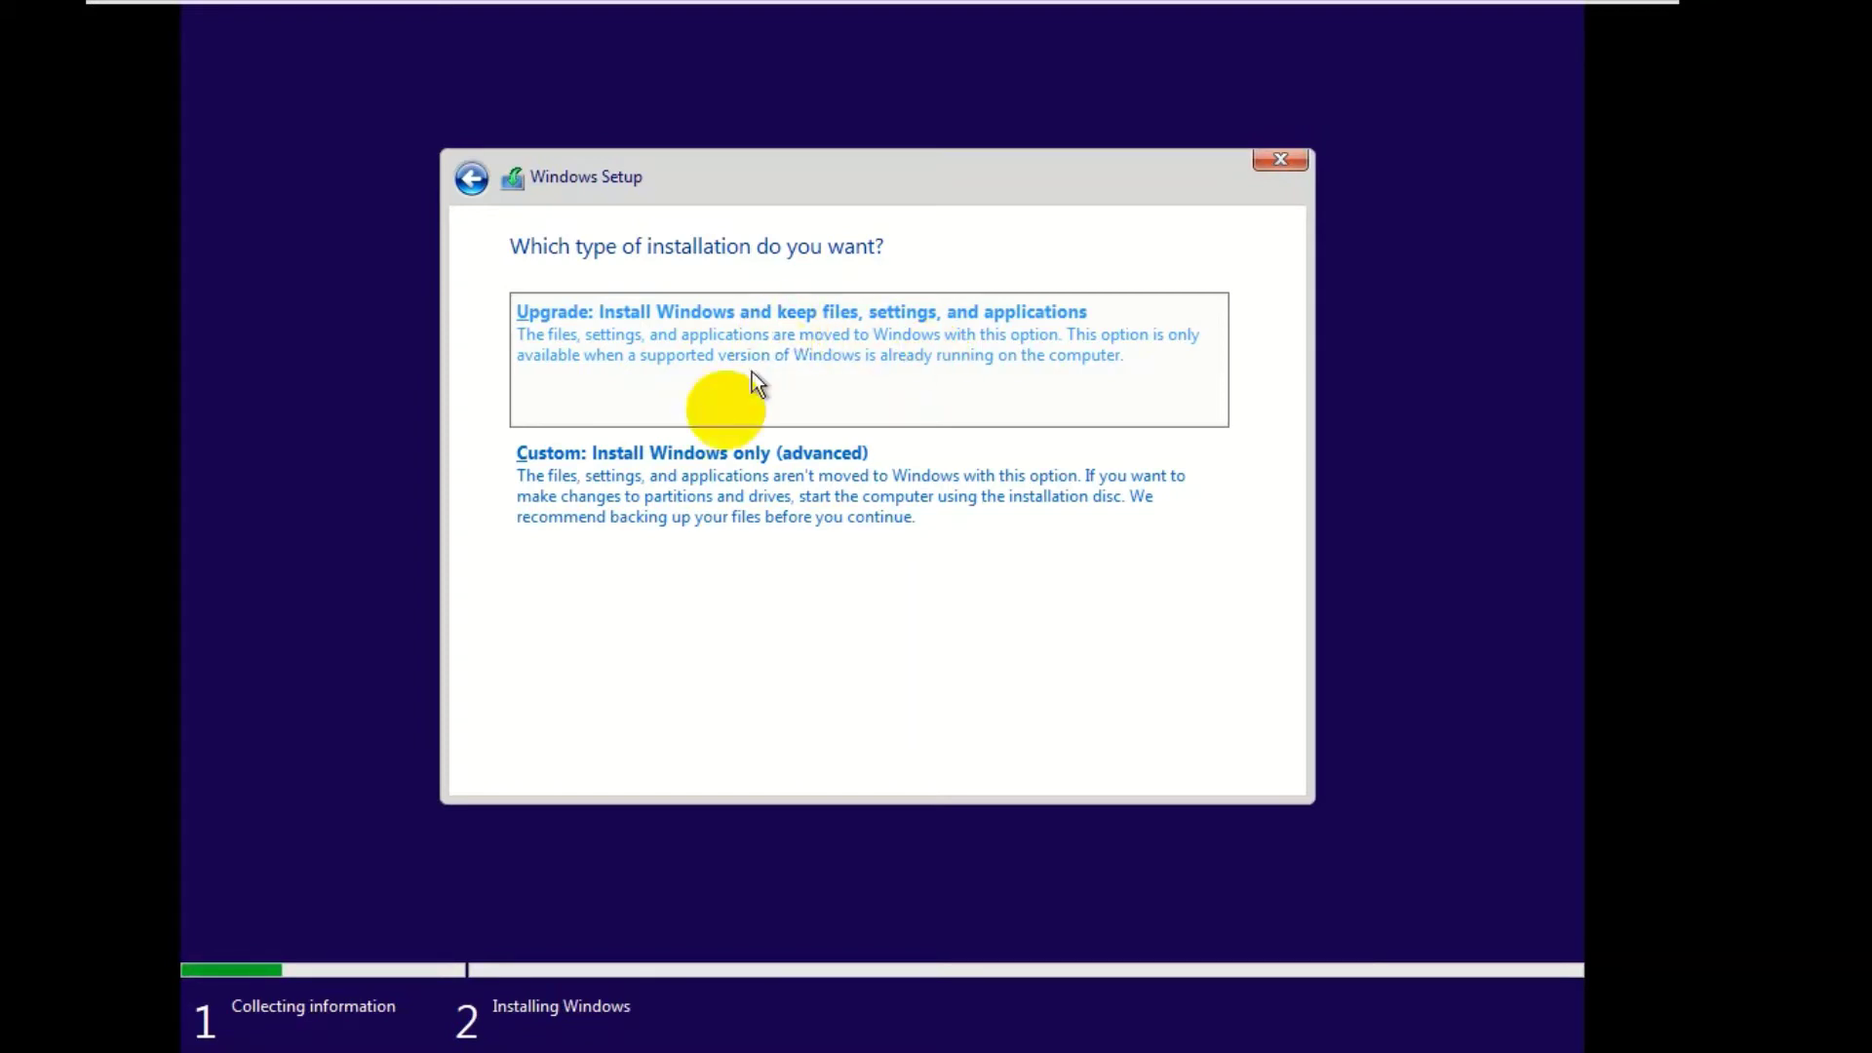
- Choose the Custom: Install Windows only installation type
click(679, 494)
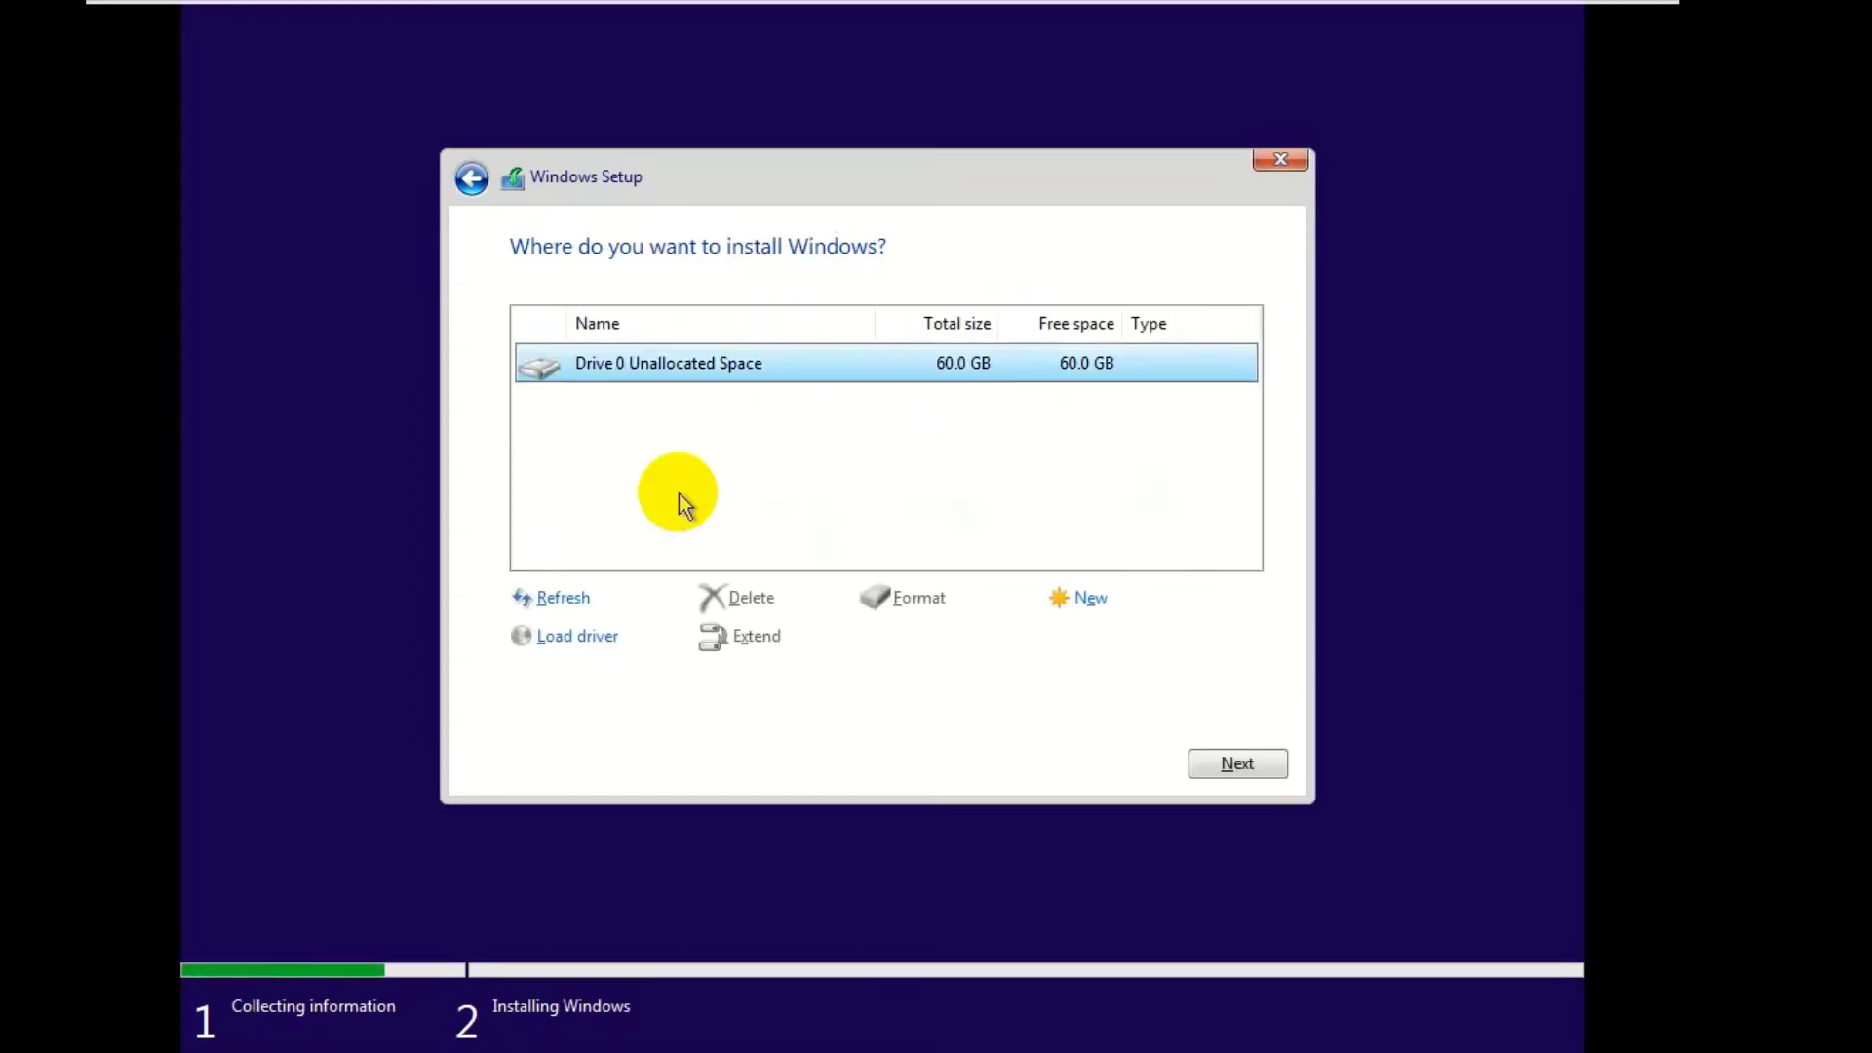
click(471, 179)
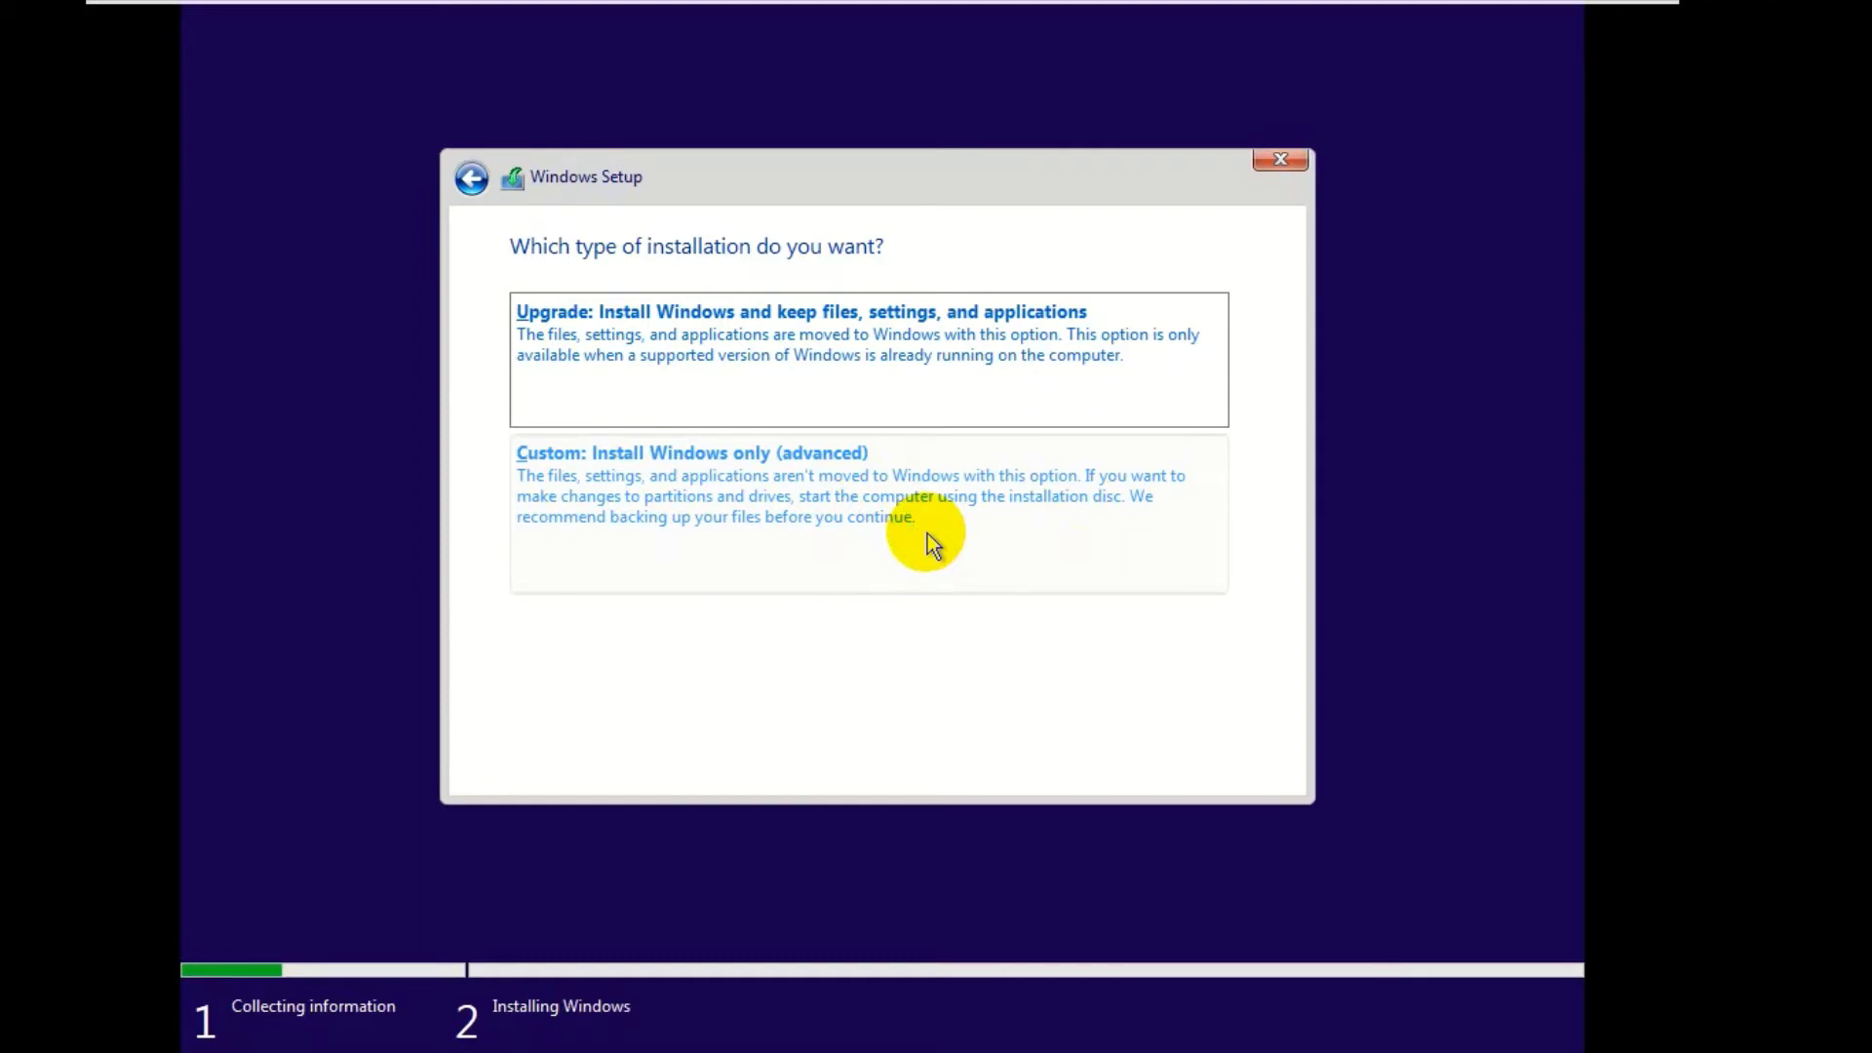
click(865, 514)
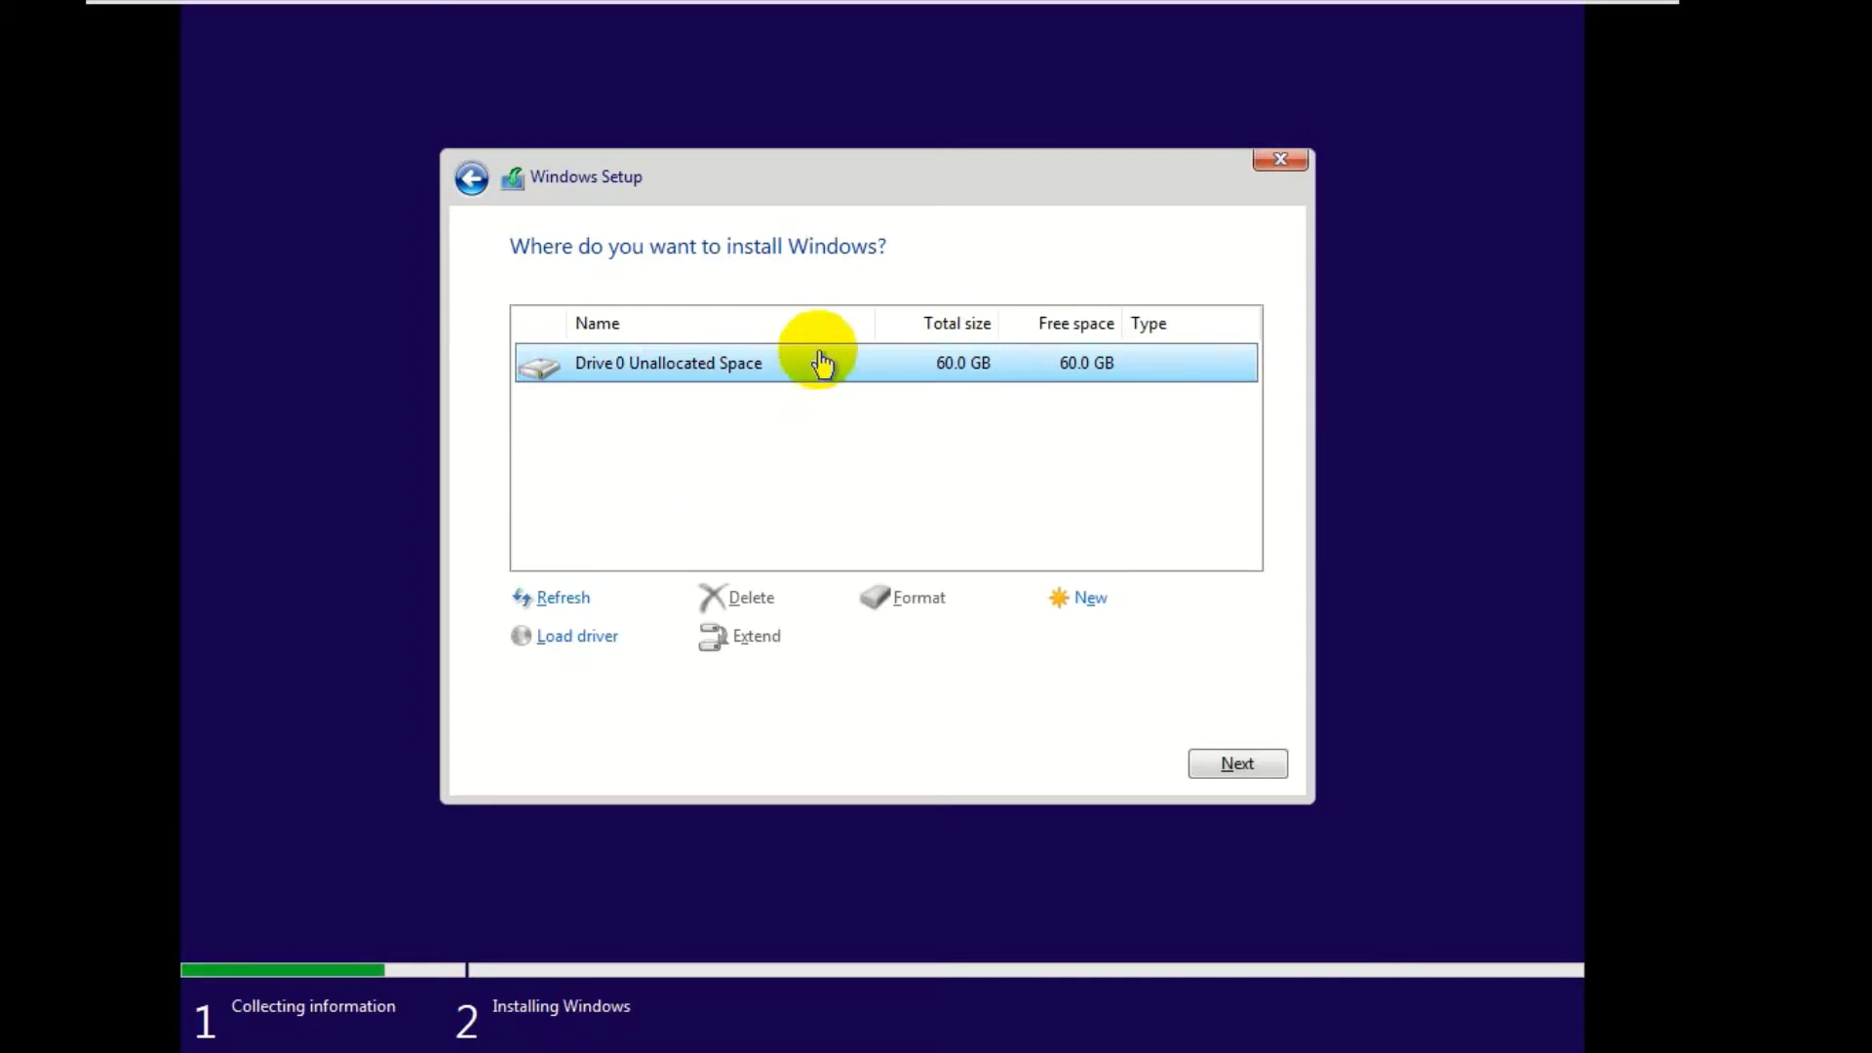
- Create a new partition in the unallocated 60 GB space, accept the extra system partitions, and install Windows onto the 59.4 GB Primary partition
click(1087, 601)
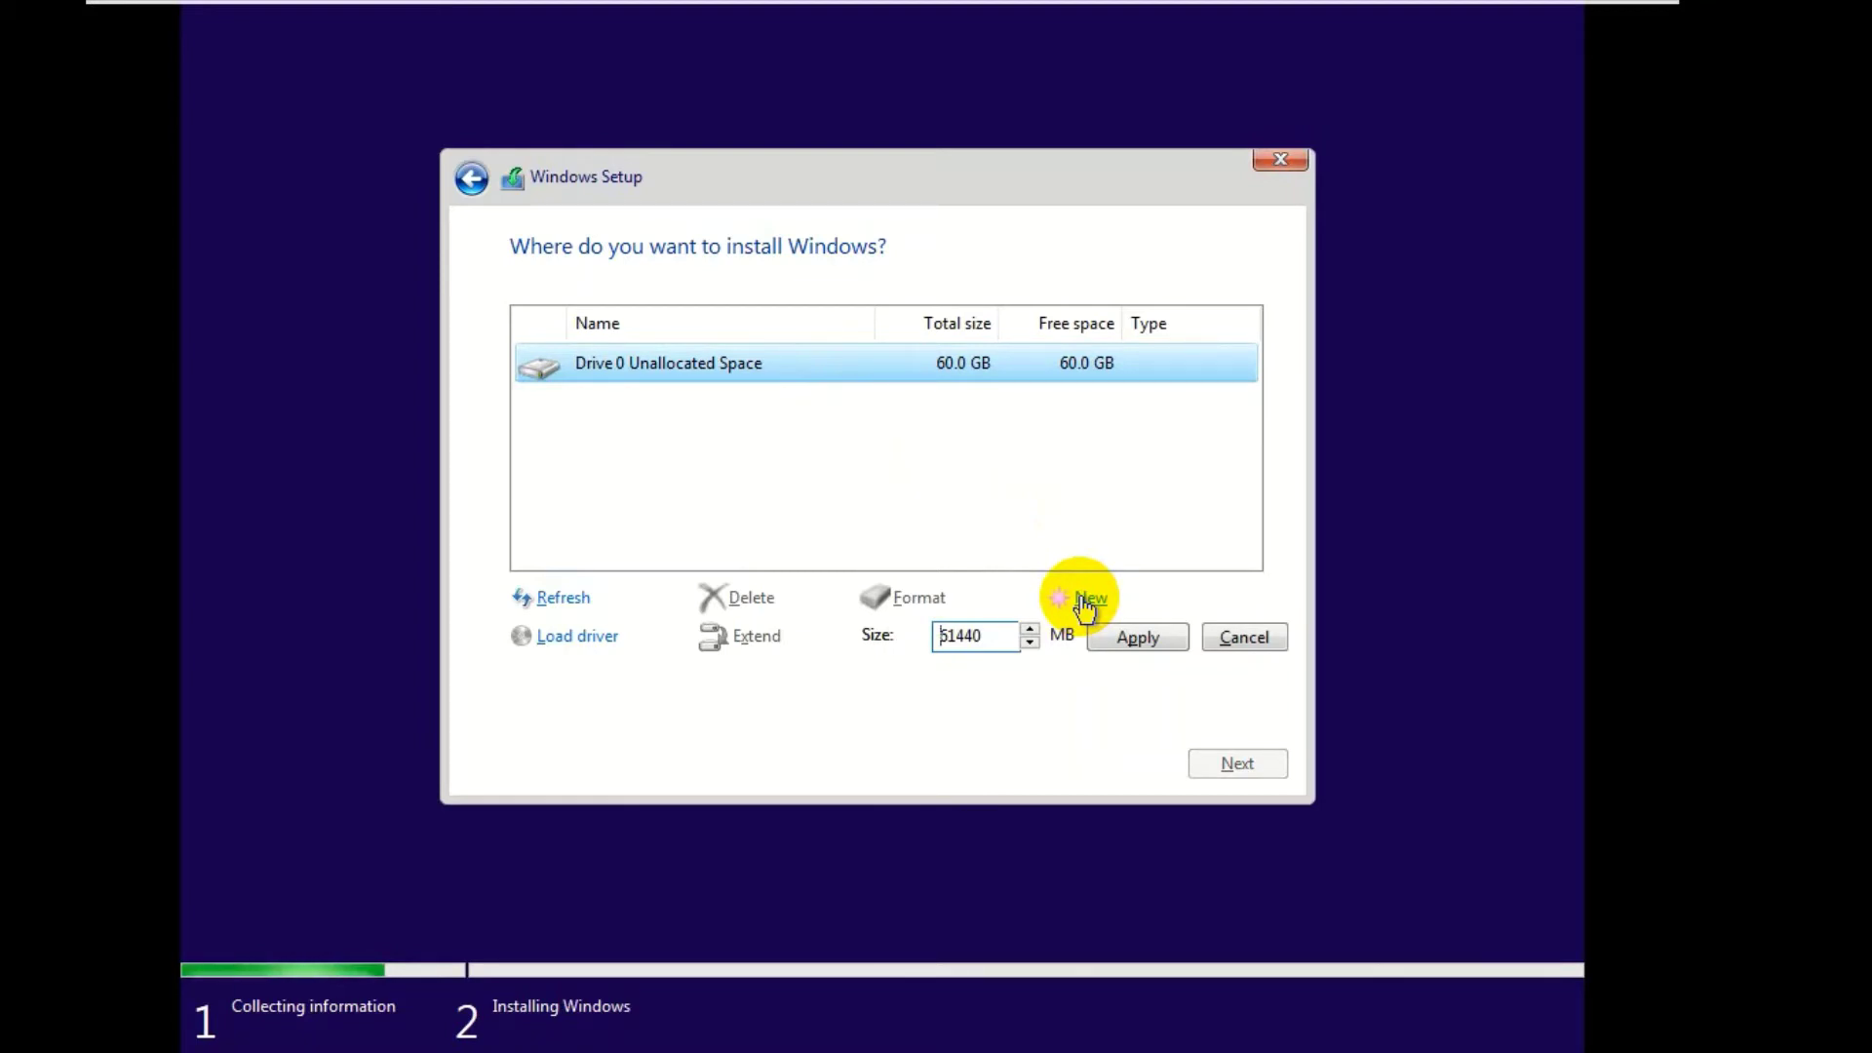
click(1133, 647)
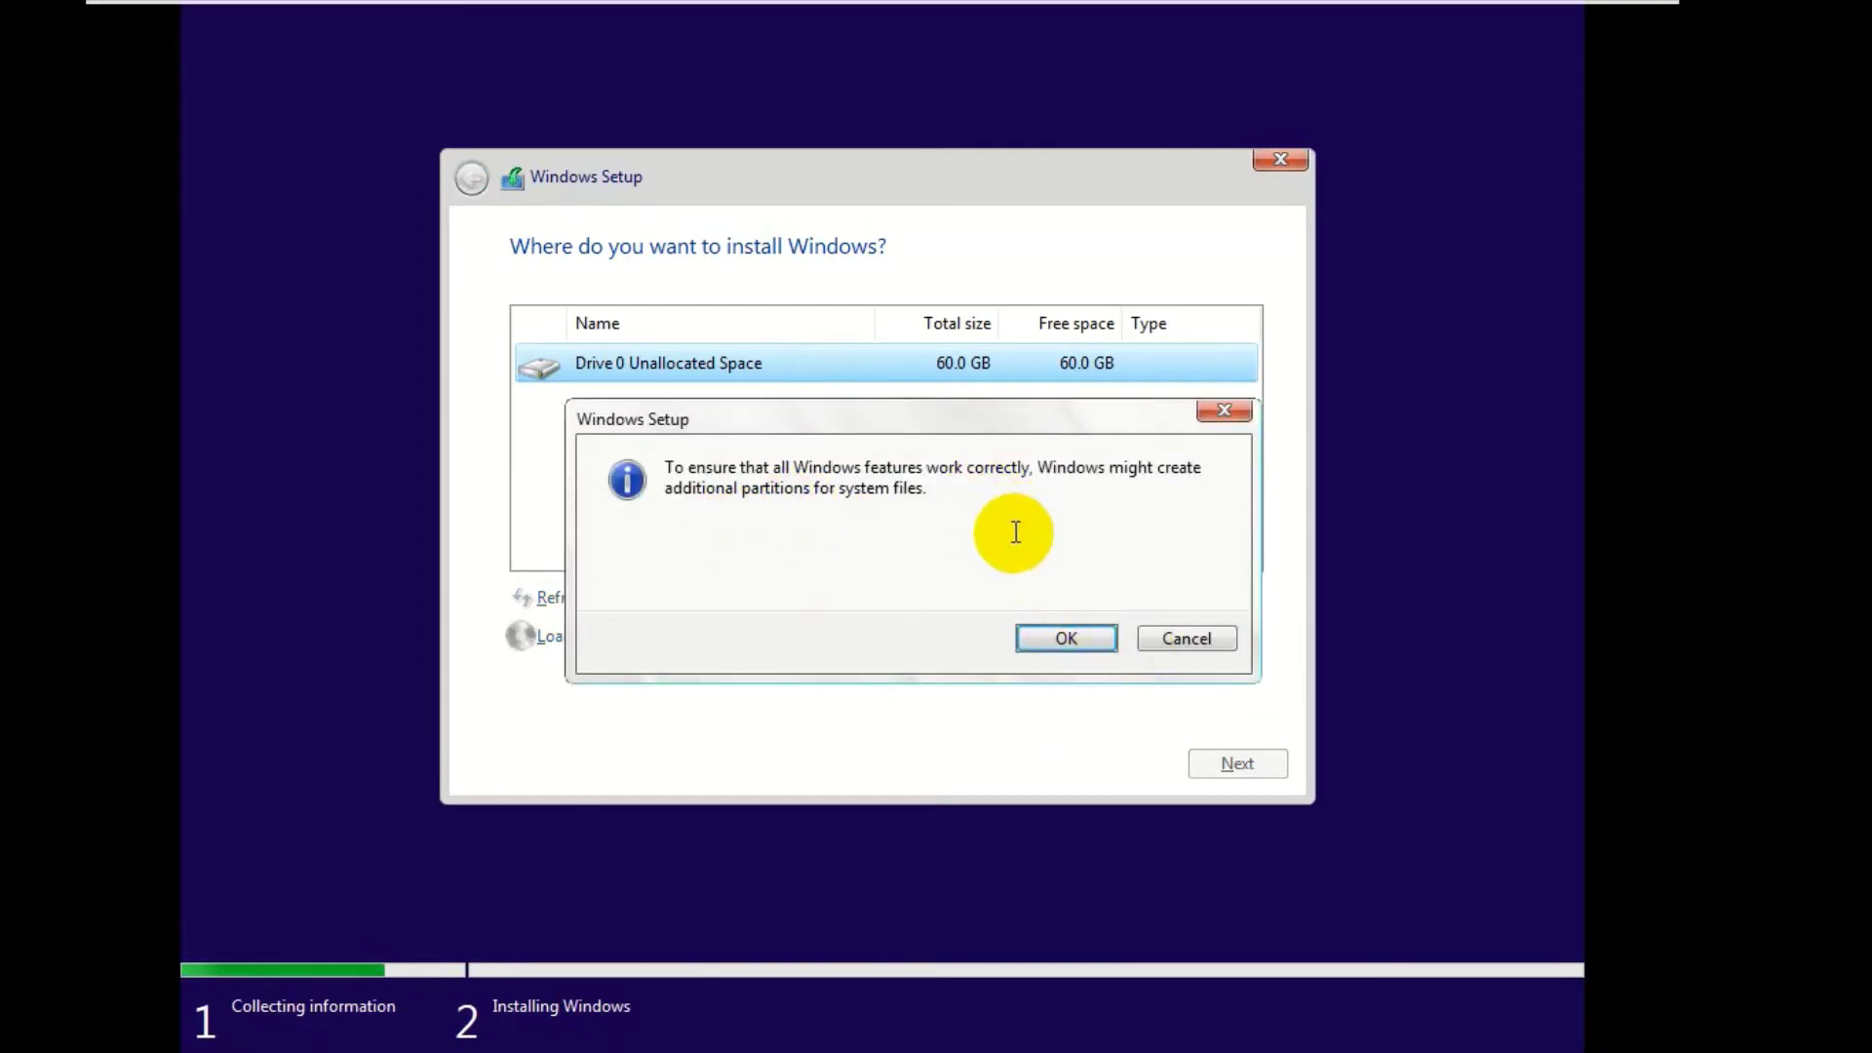
click(1081, 641)
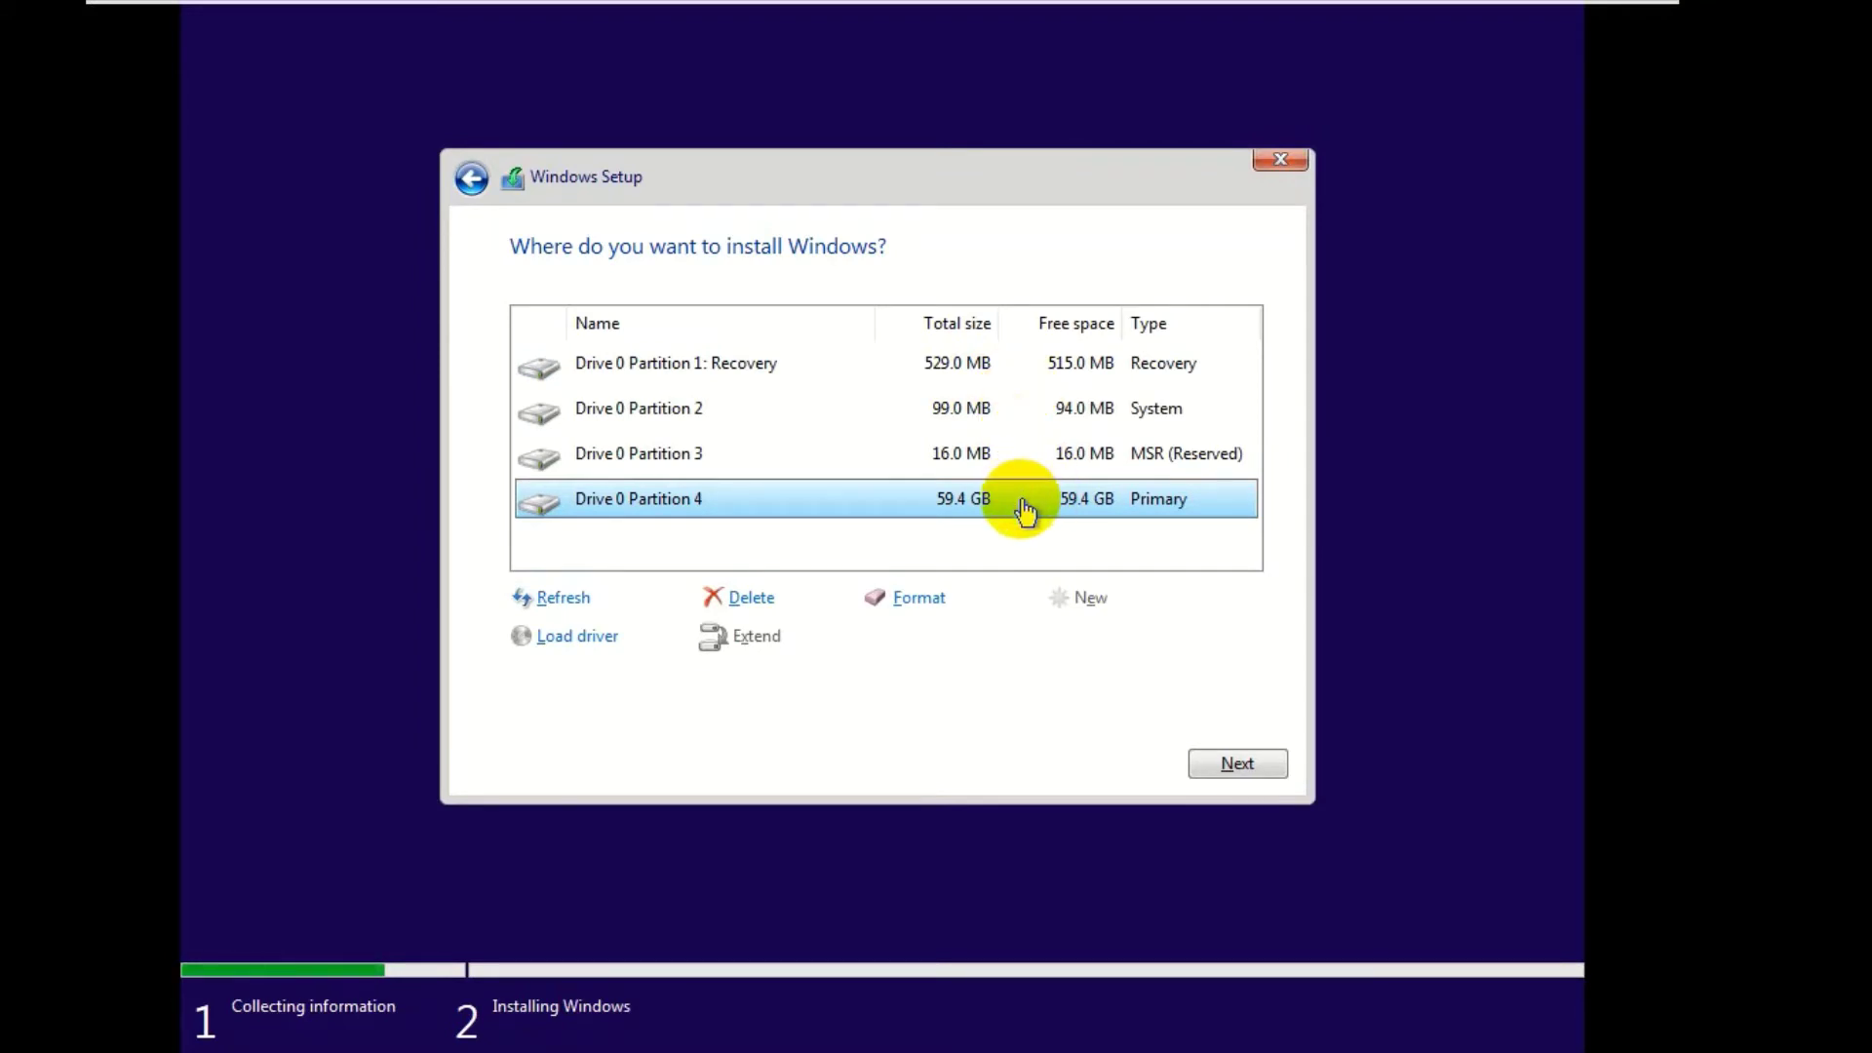
click(1230, 770)
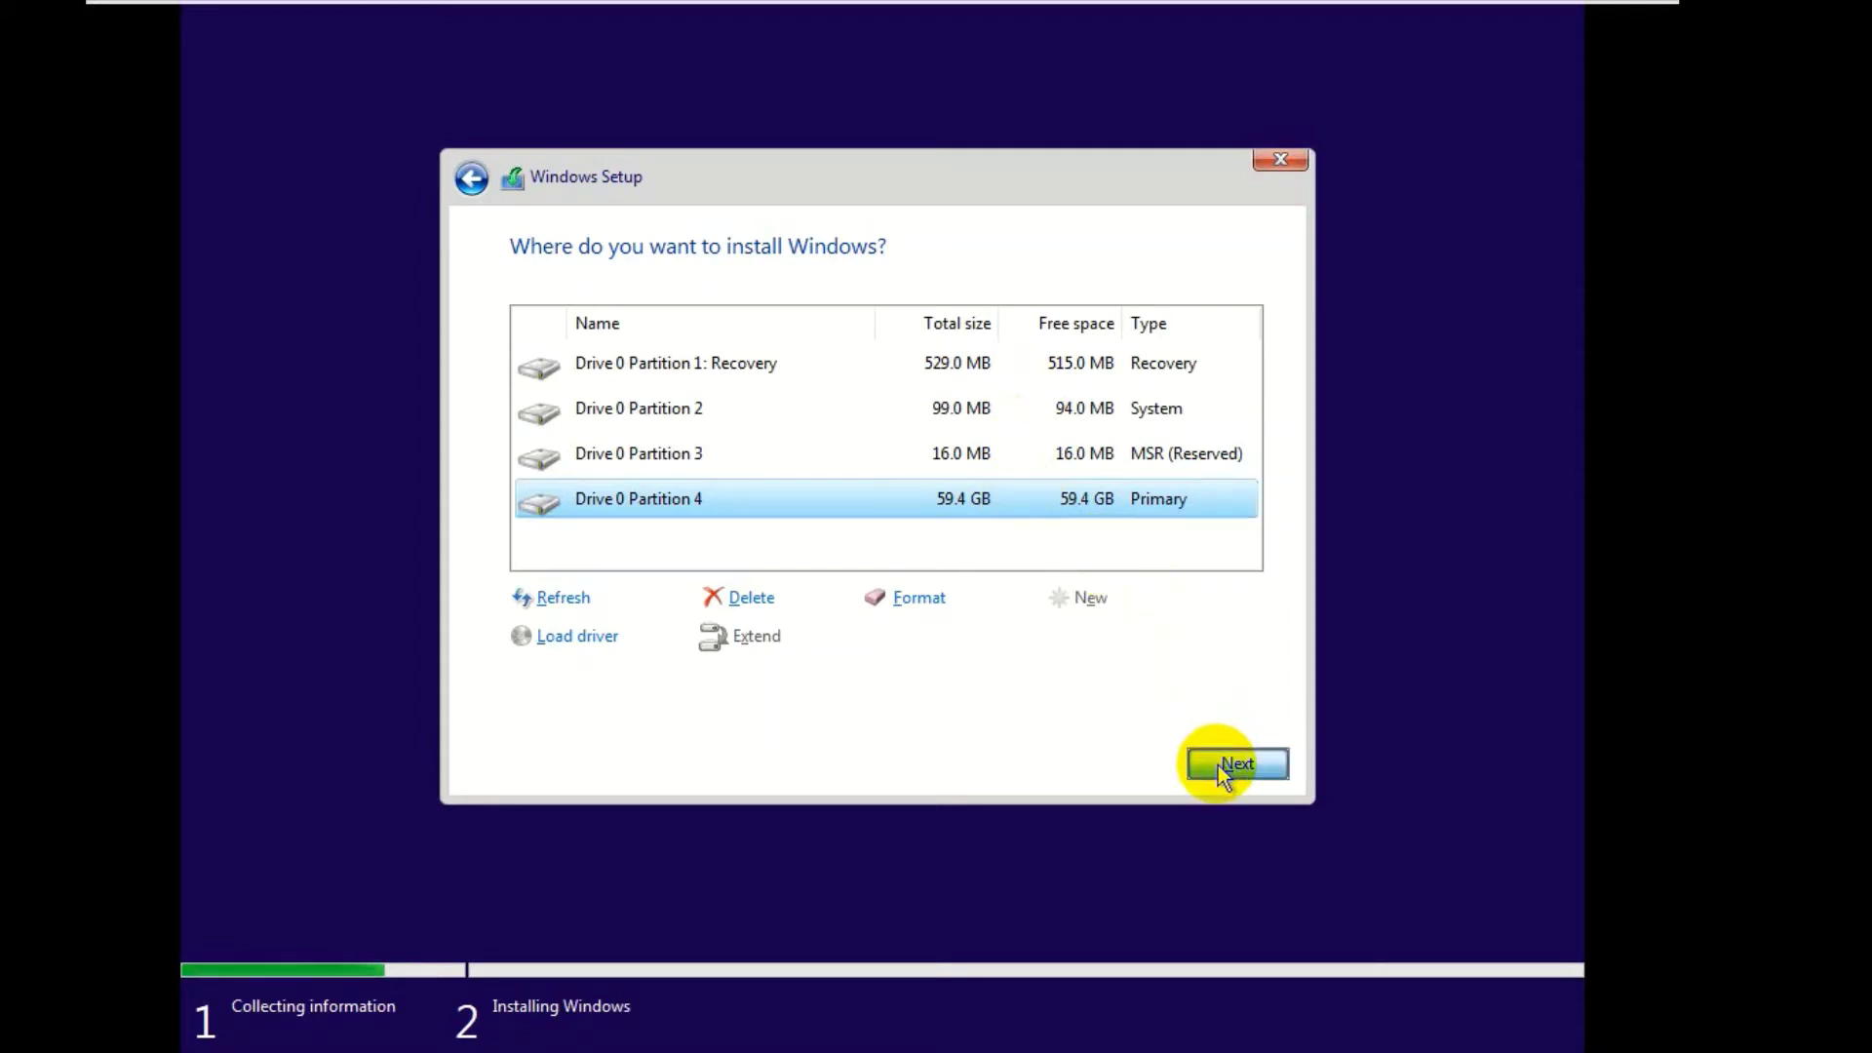
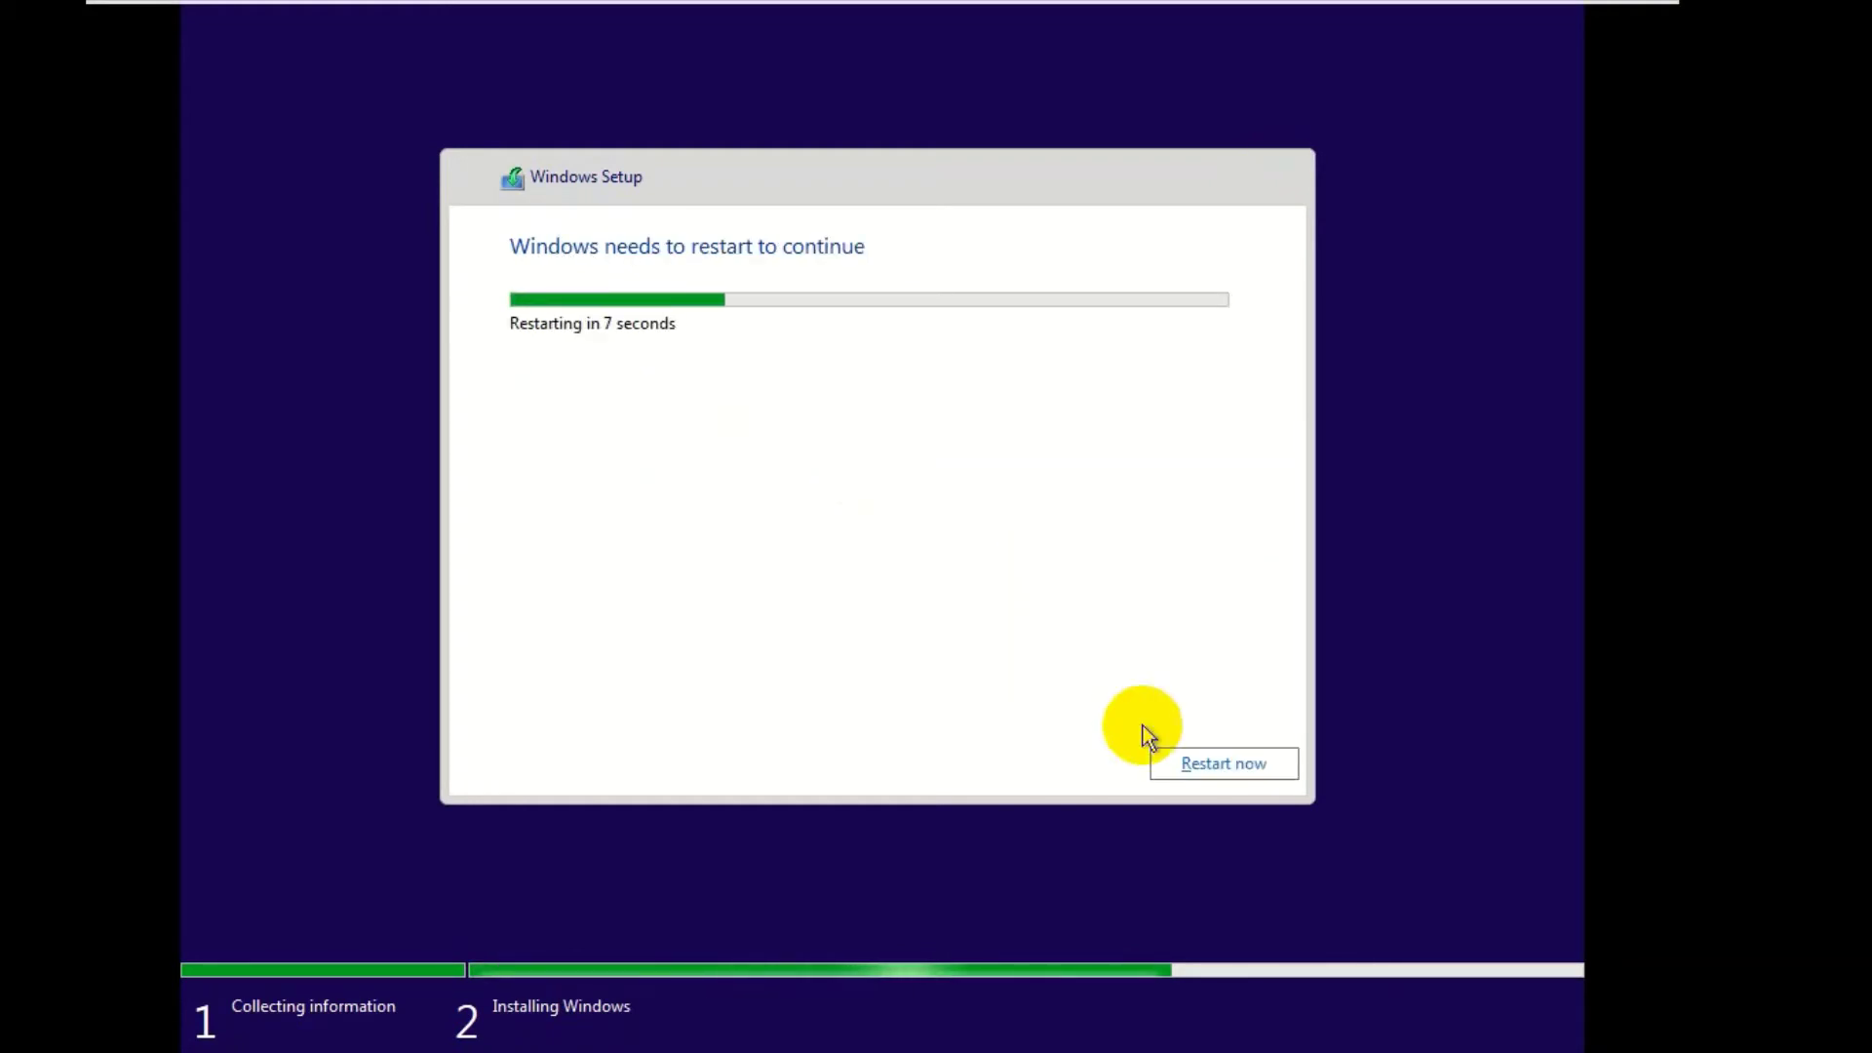
- Restart the Windows VM right away from the Setup dialog, skipping the countdown
click(1169, 767)
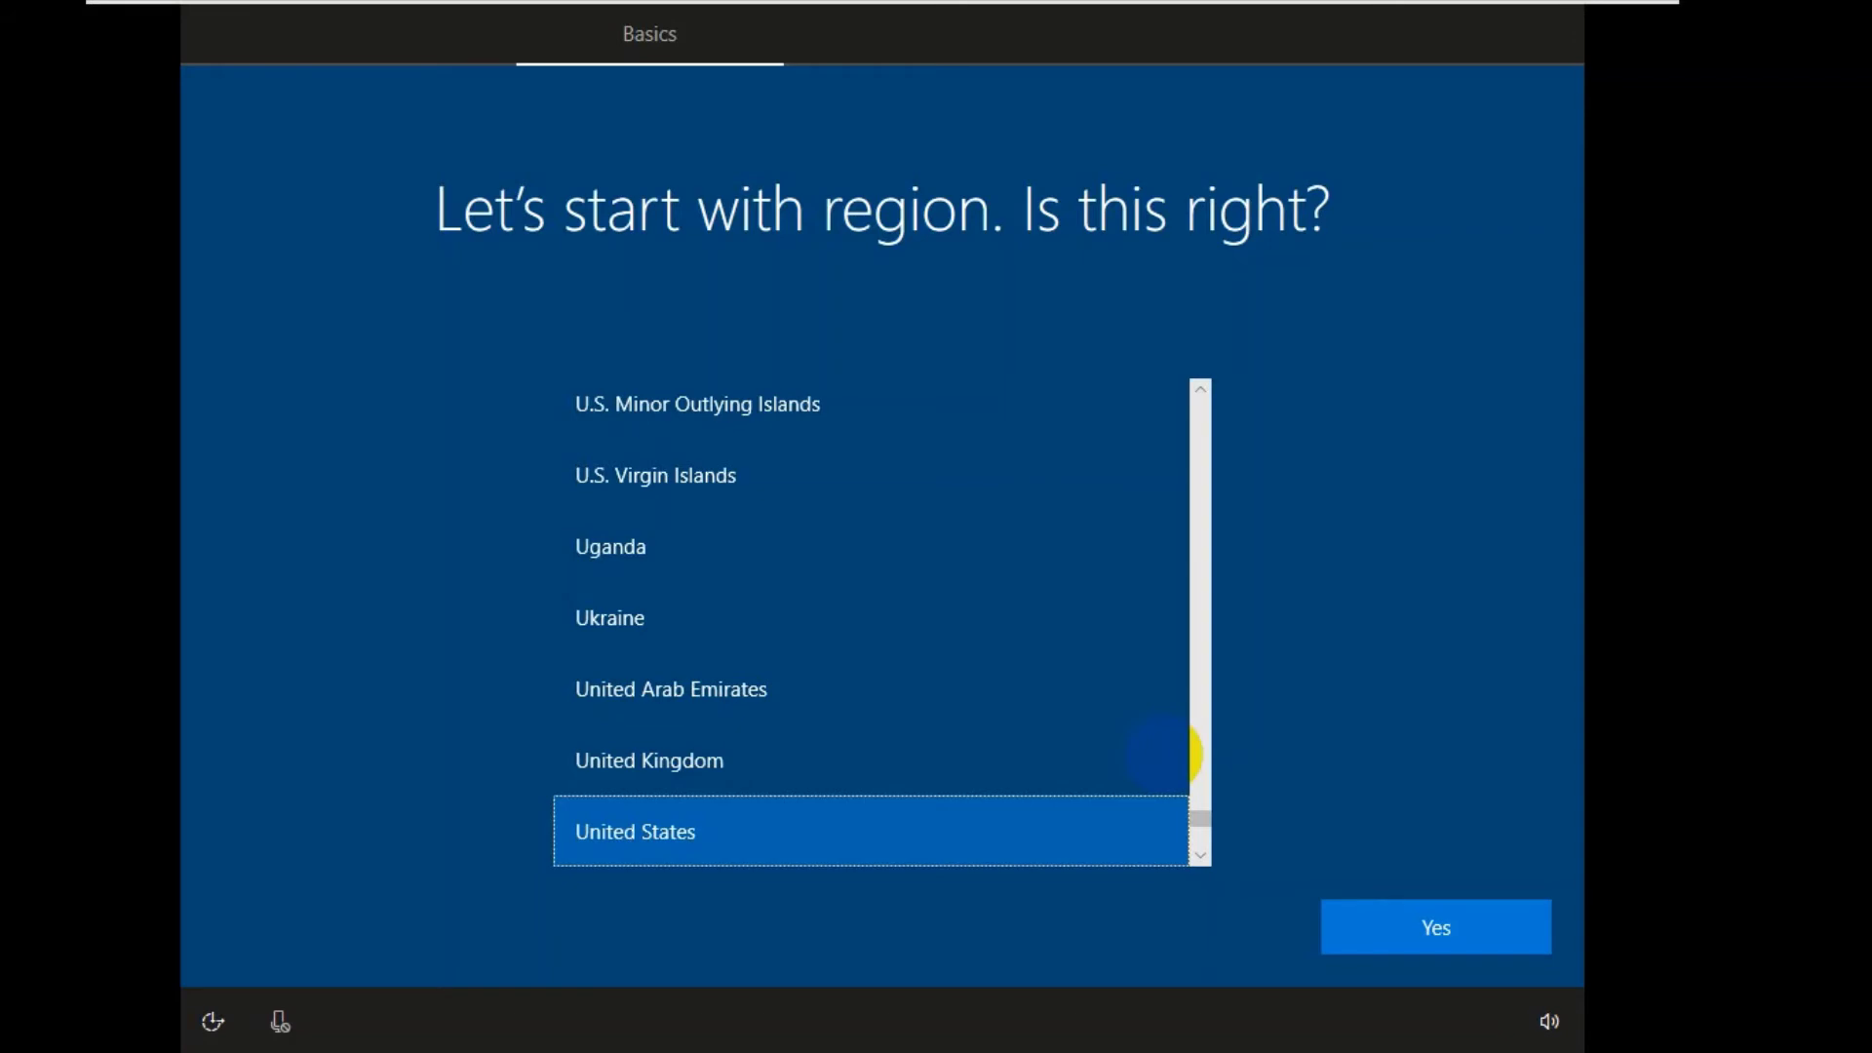
- Accept United States as the region and US as the keyboard, adding no second layout
click(1465, 916)
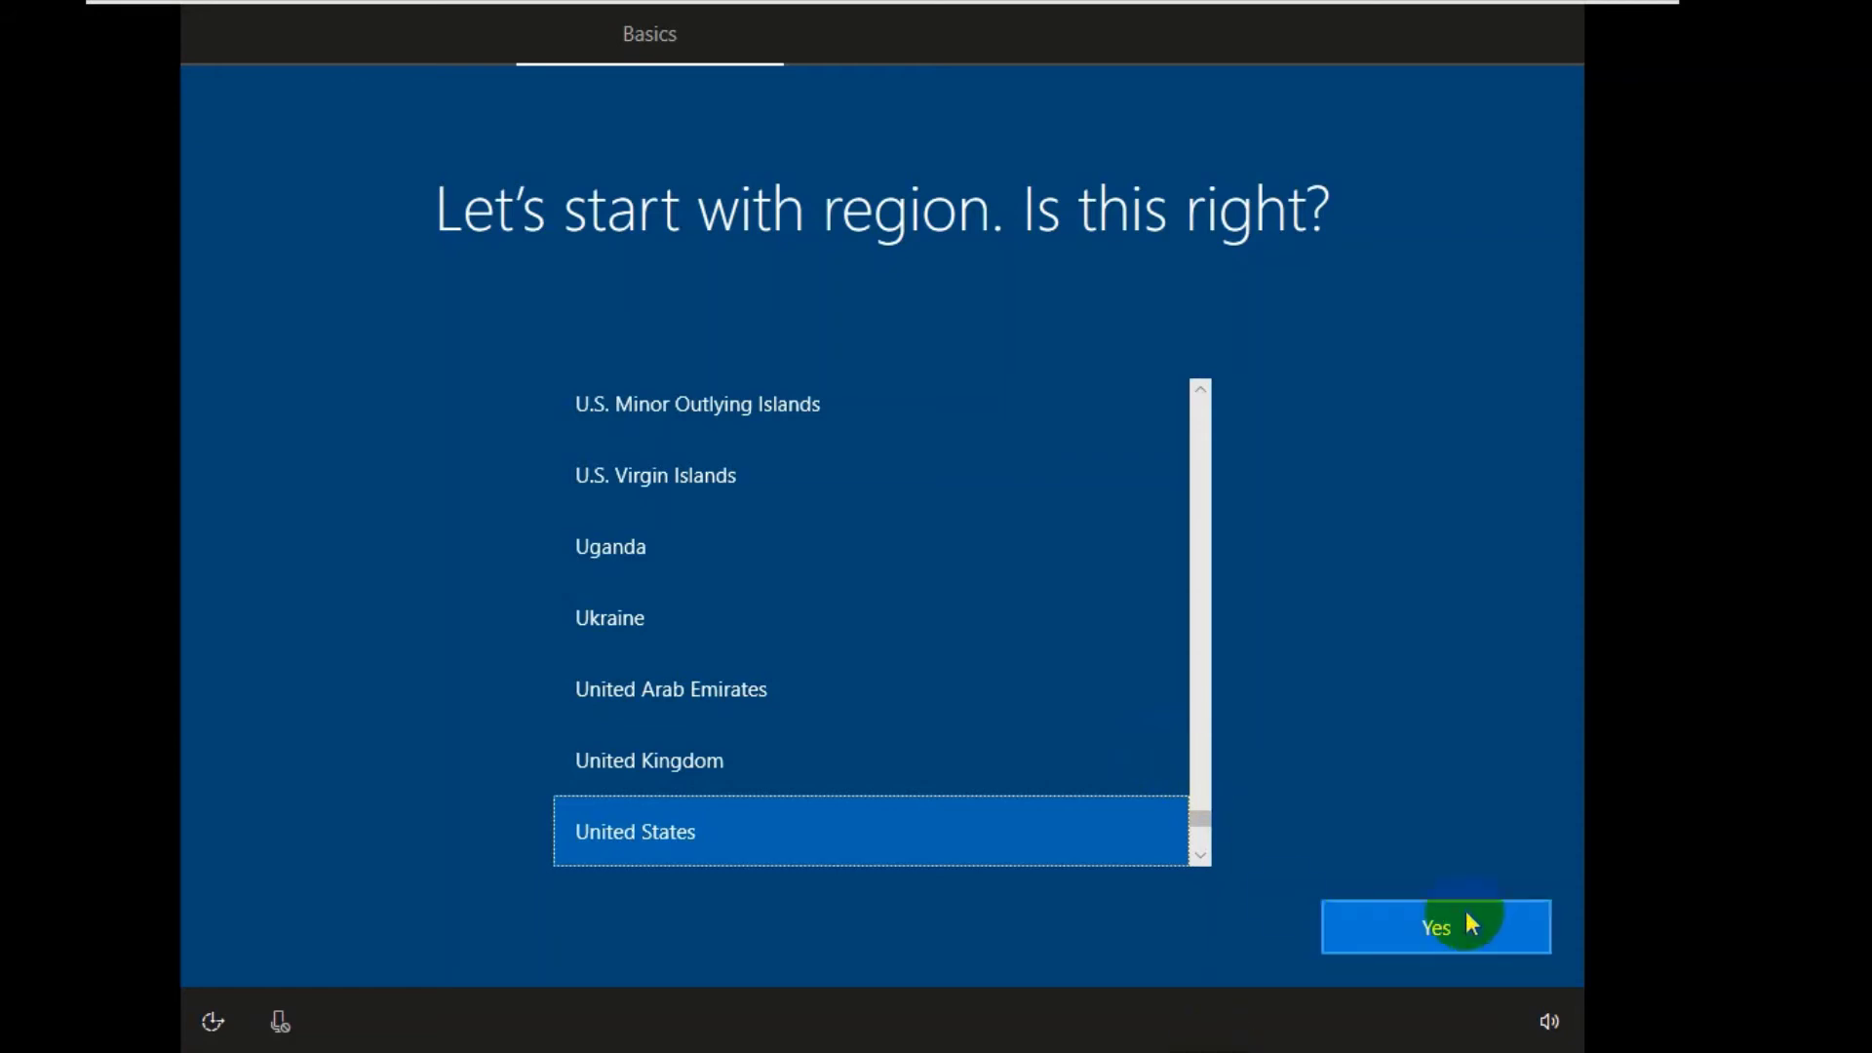
click(1422, 941)
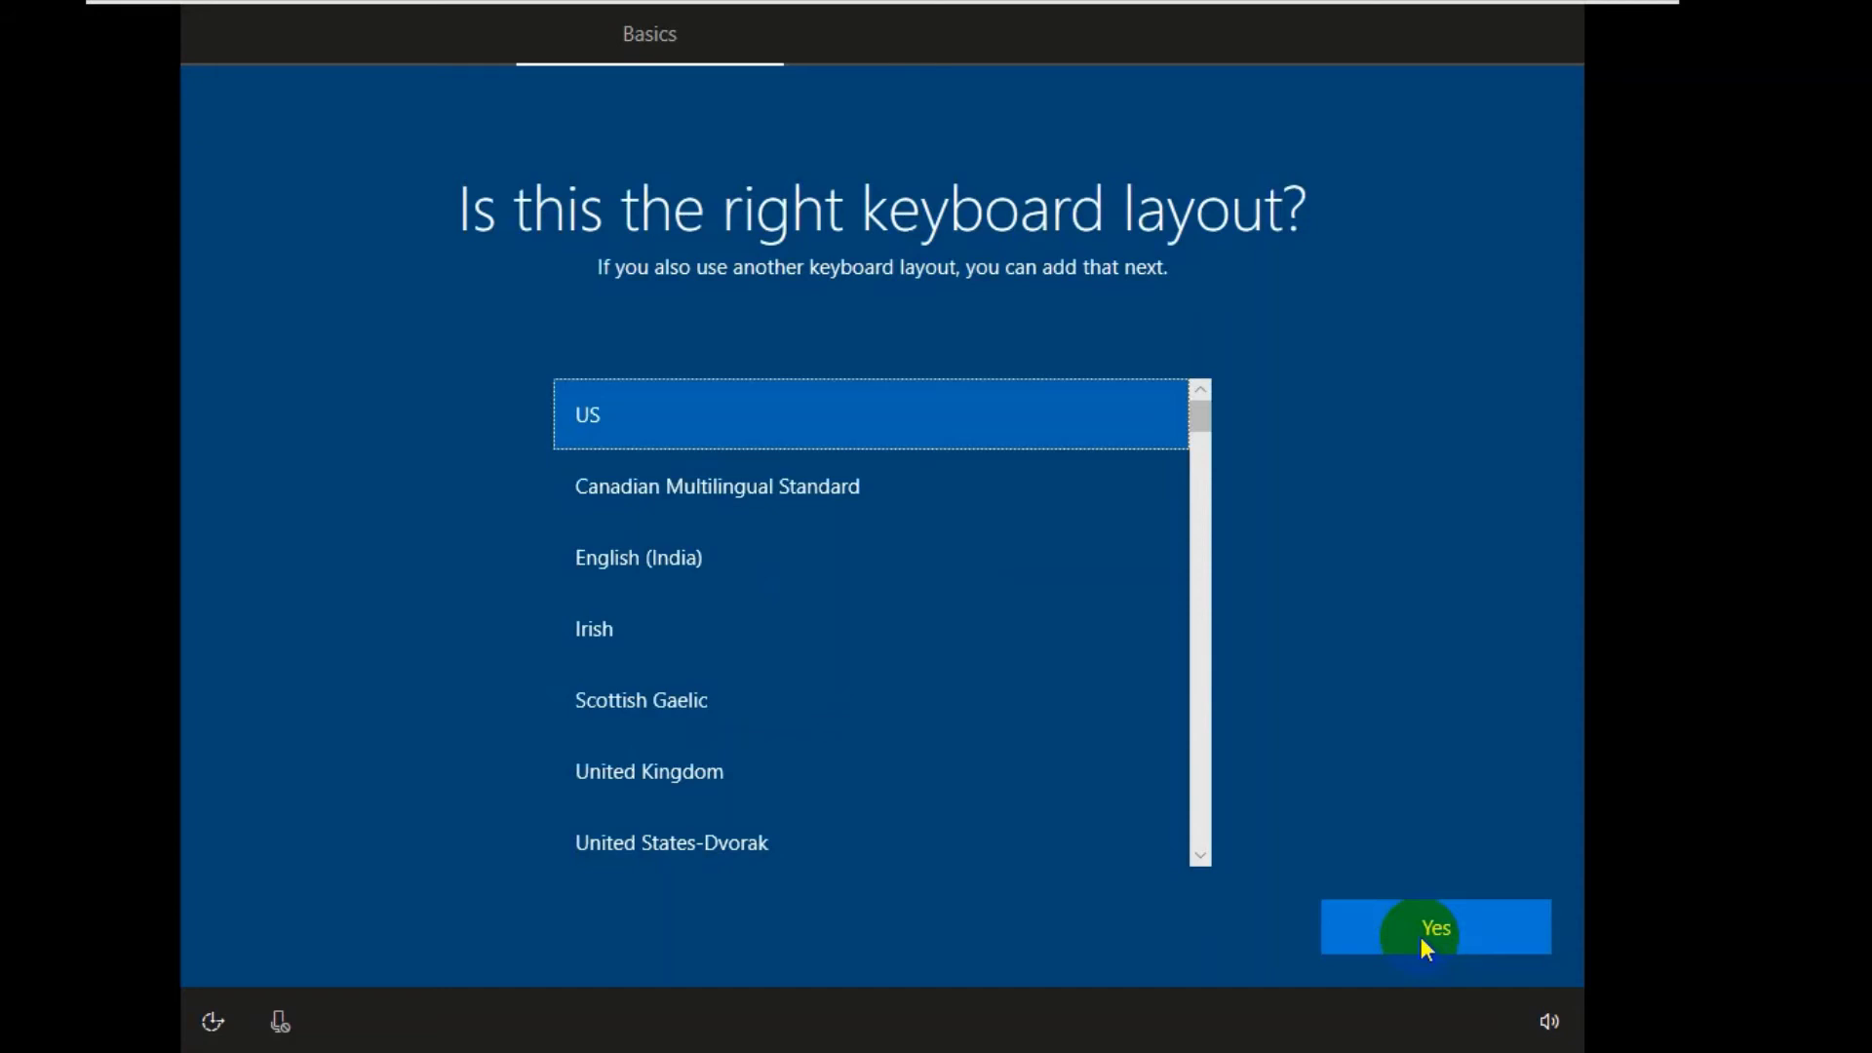
click(1421, 938)
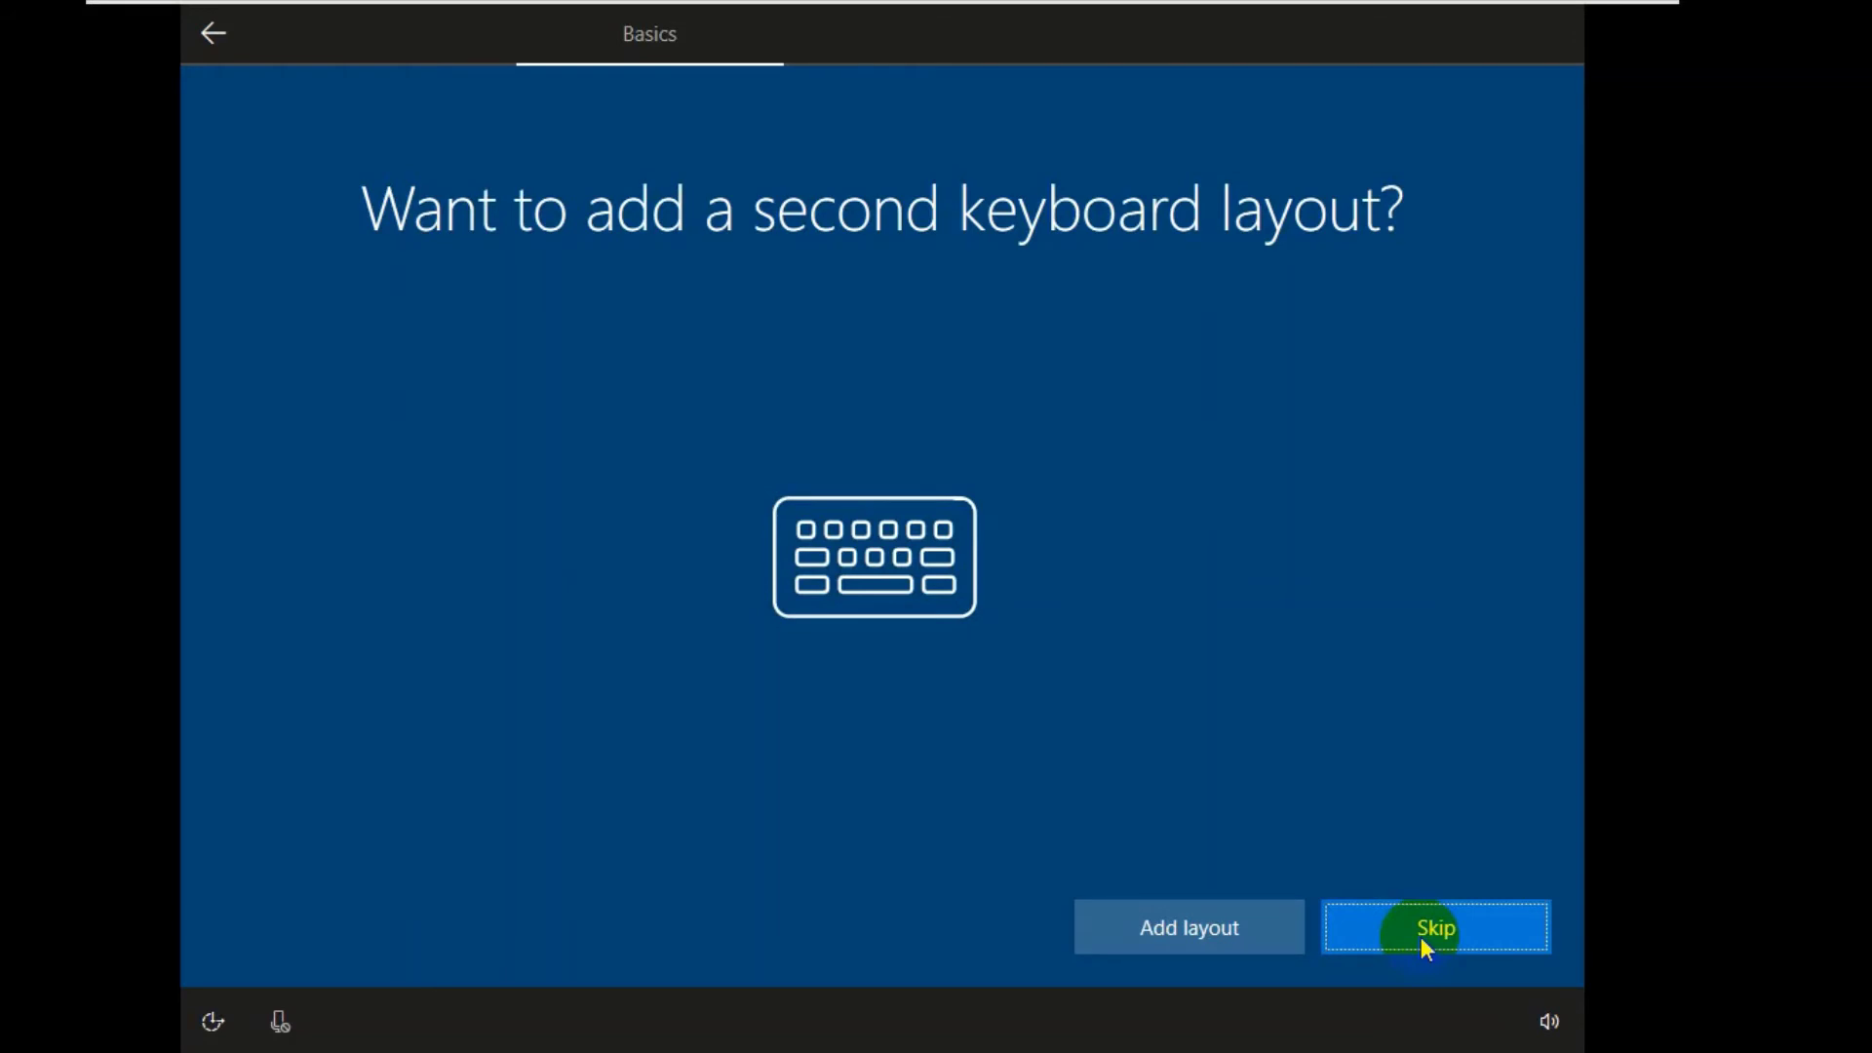
click(1421, 938)
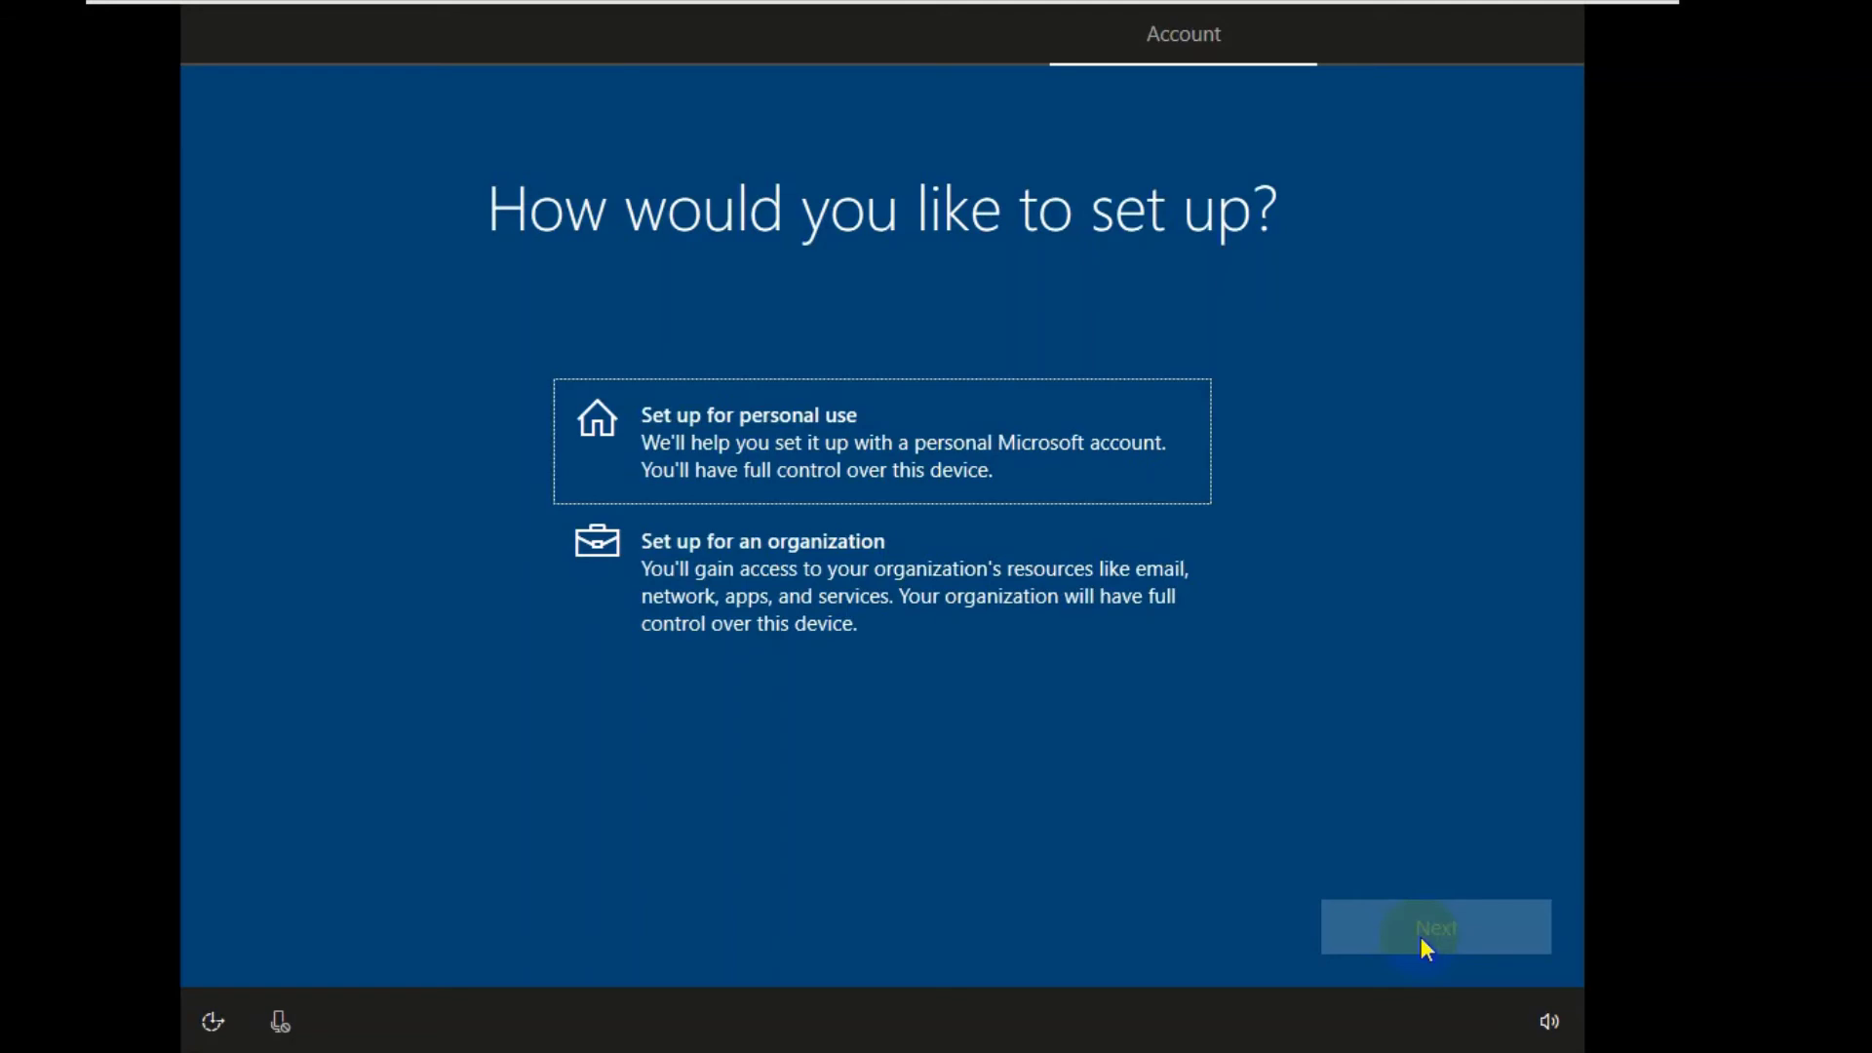
- Choose Set up for personal use, then Offline account, declining the Microsoft sign-in
click(1017, 439)
click(1471, 928)
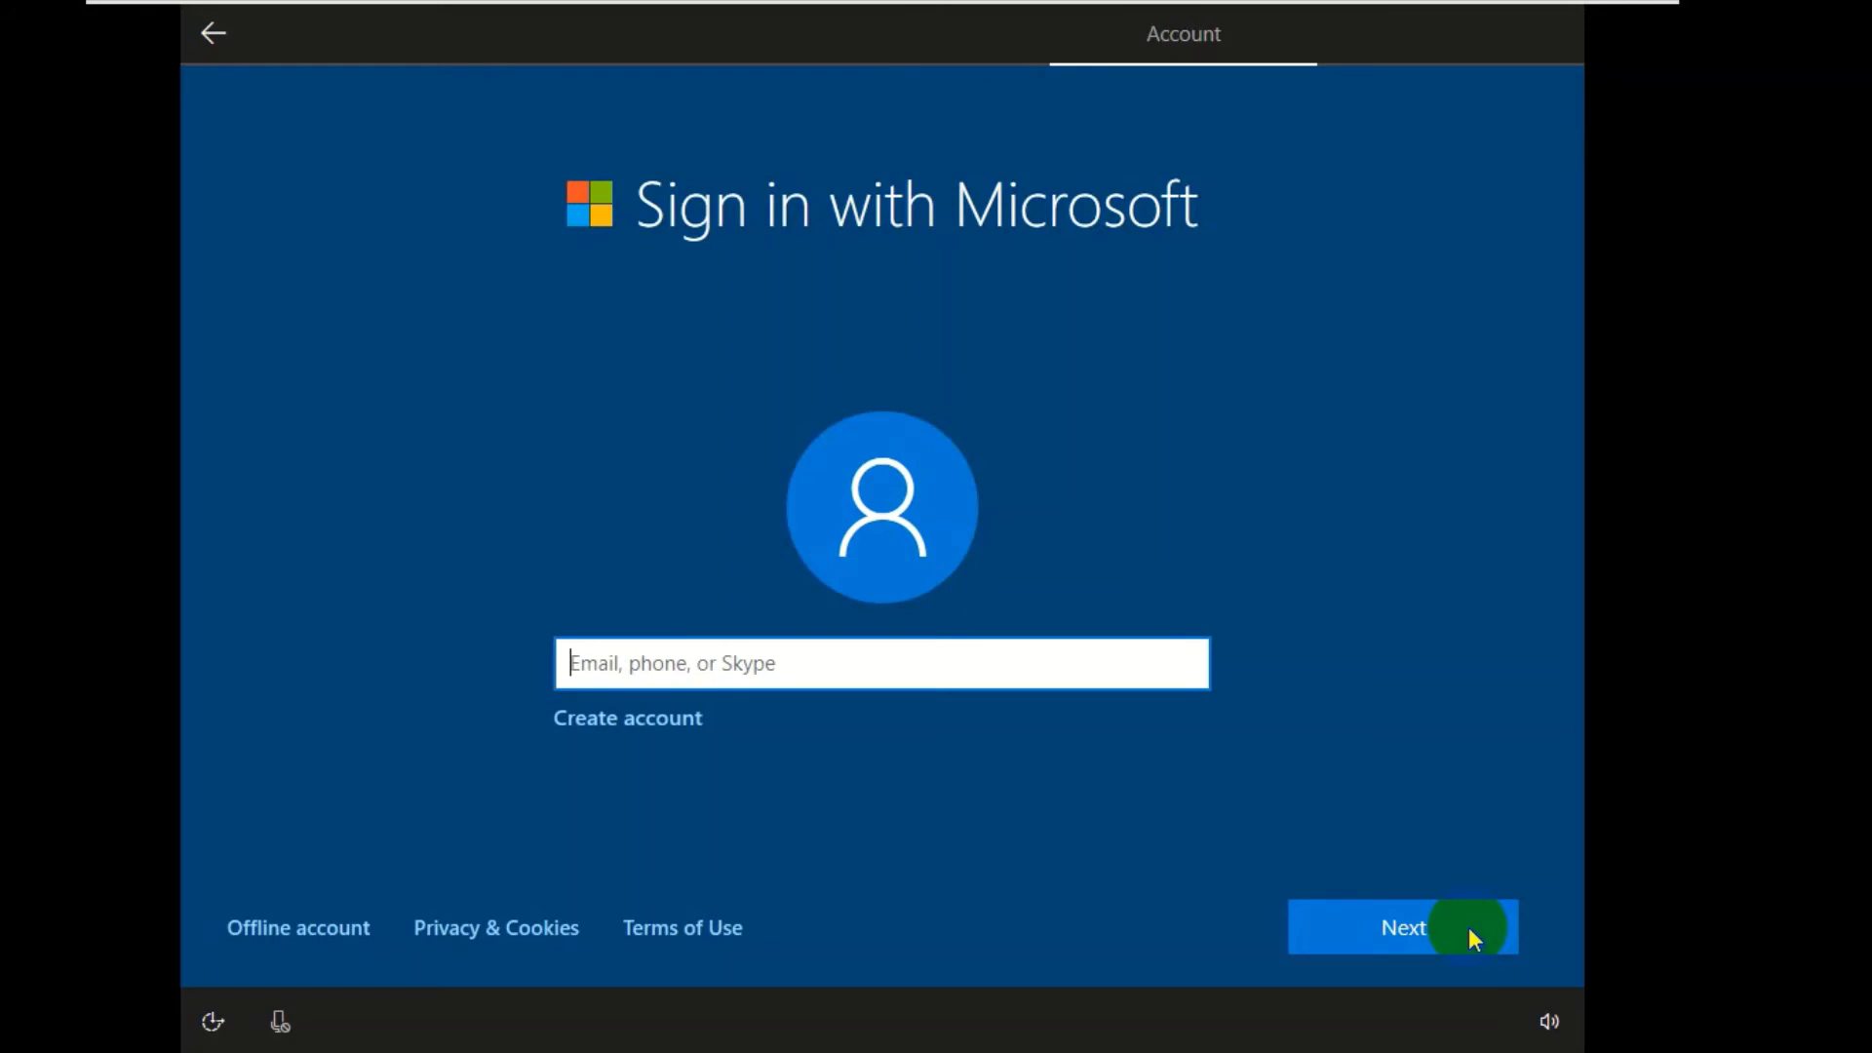
click(301, 928)
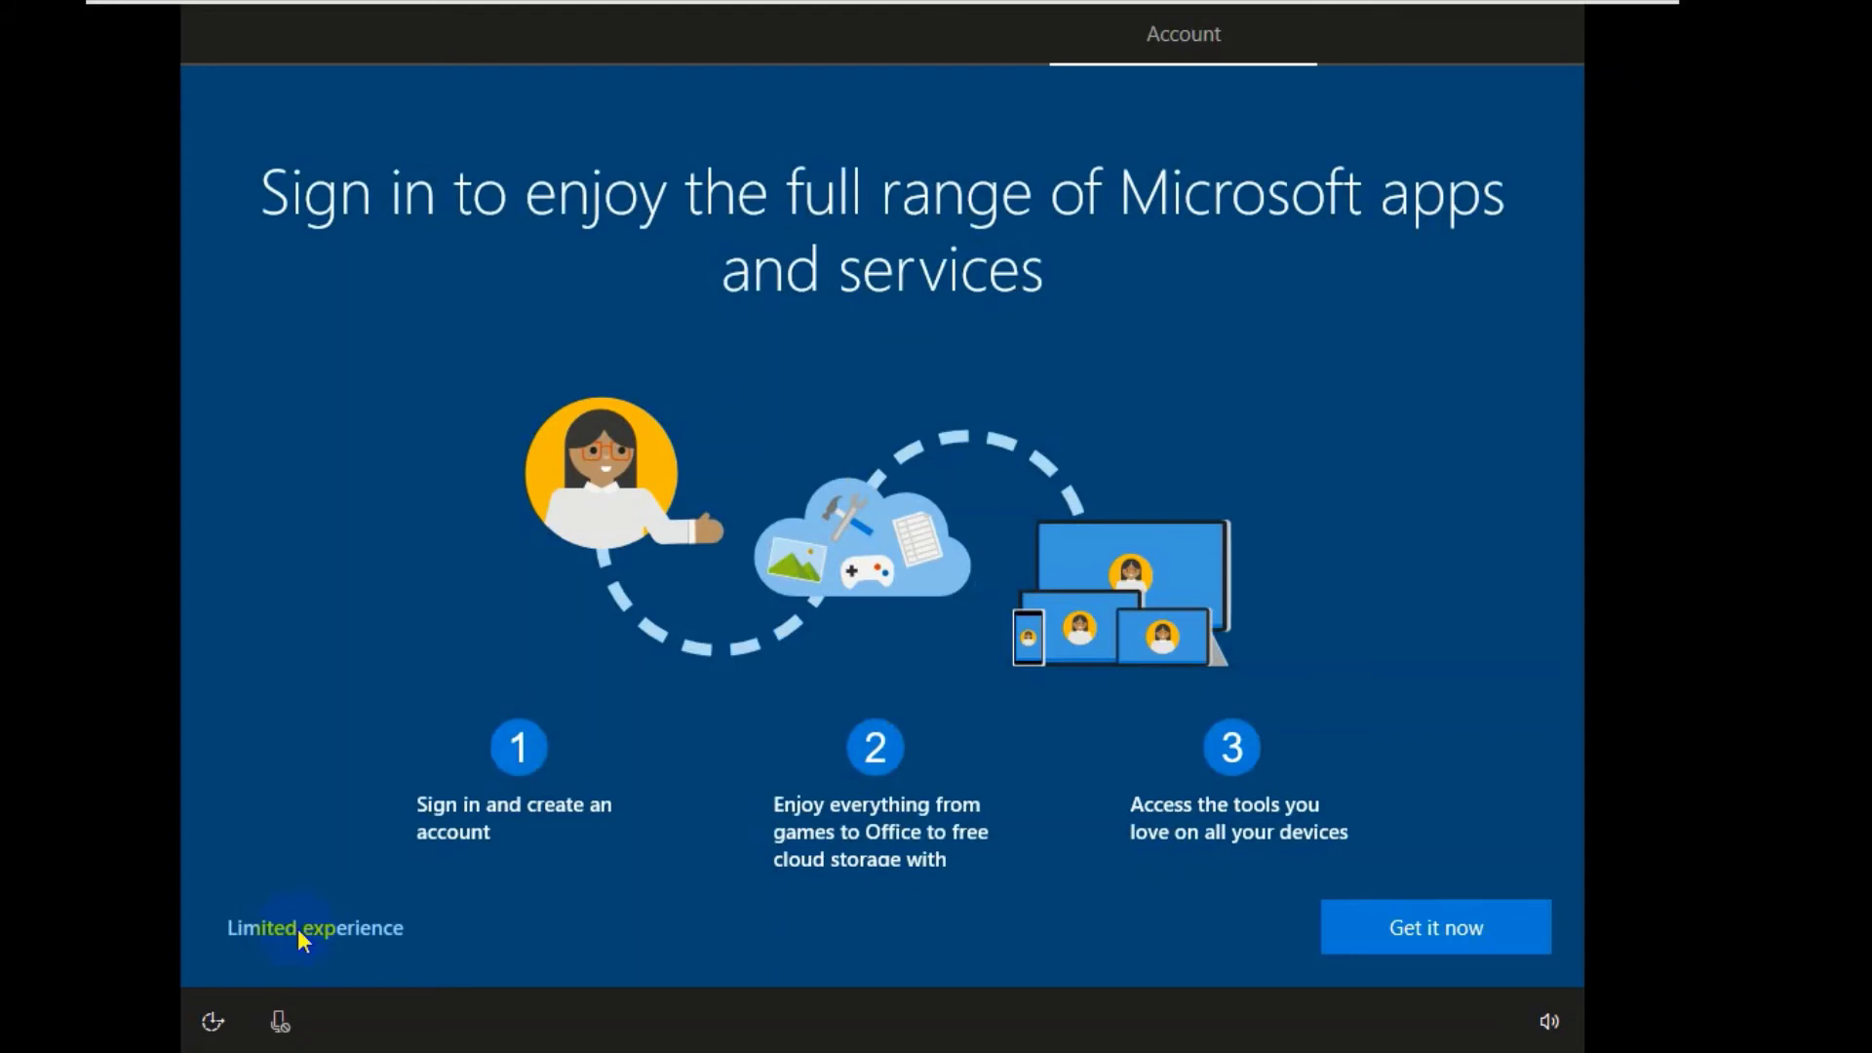
click(296, 928)
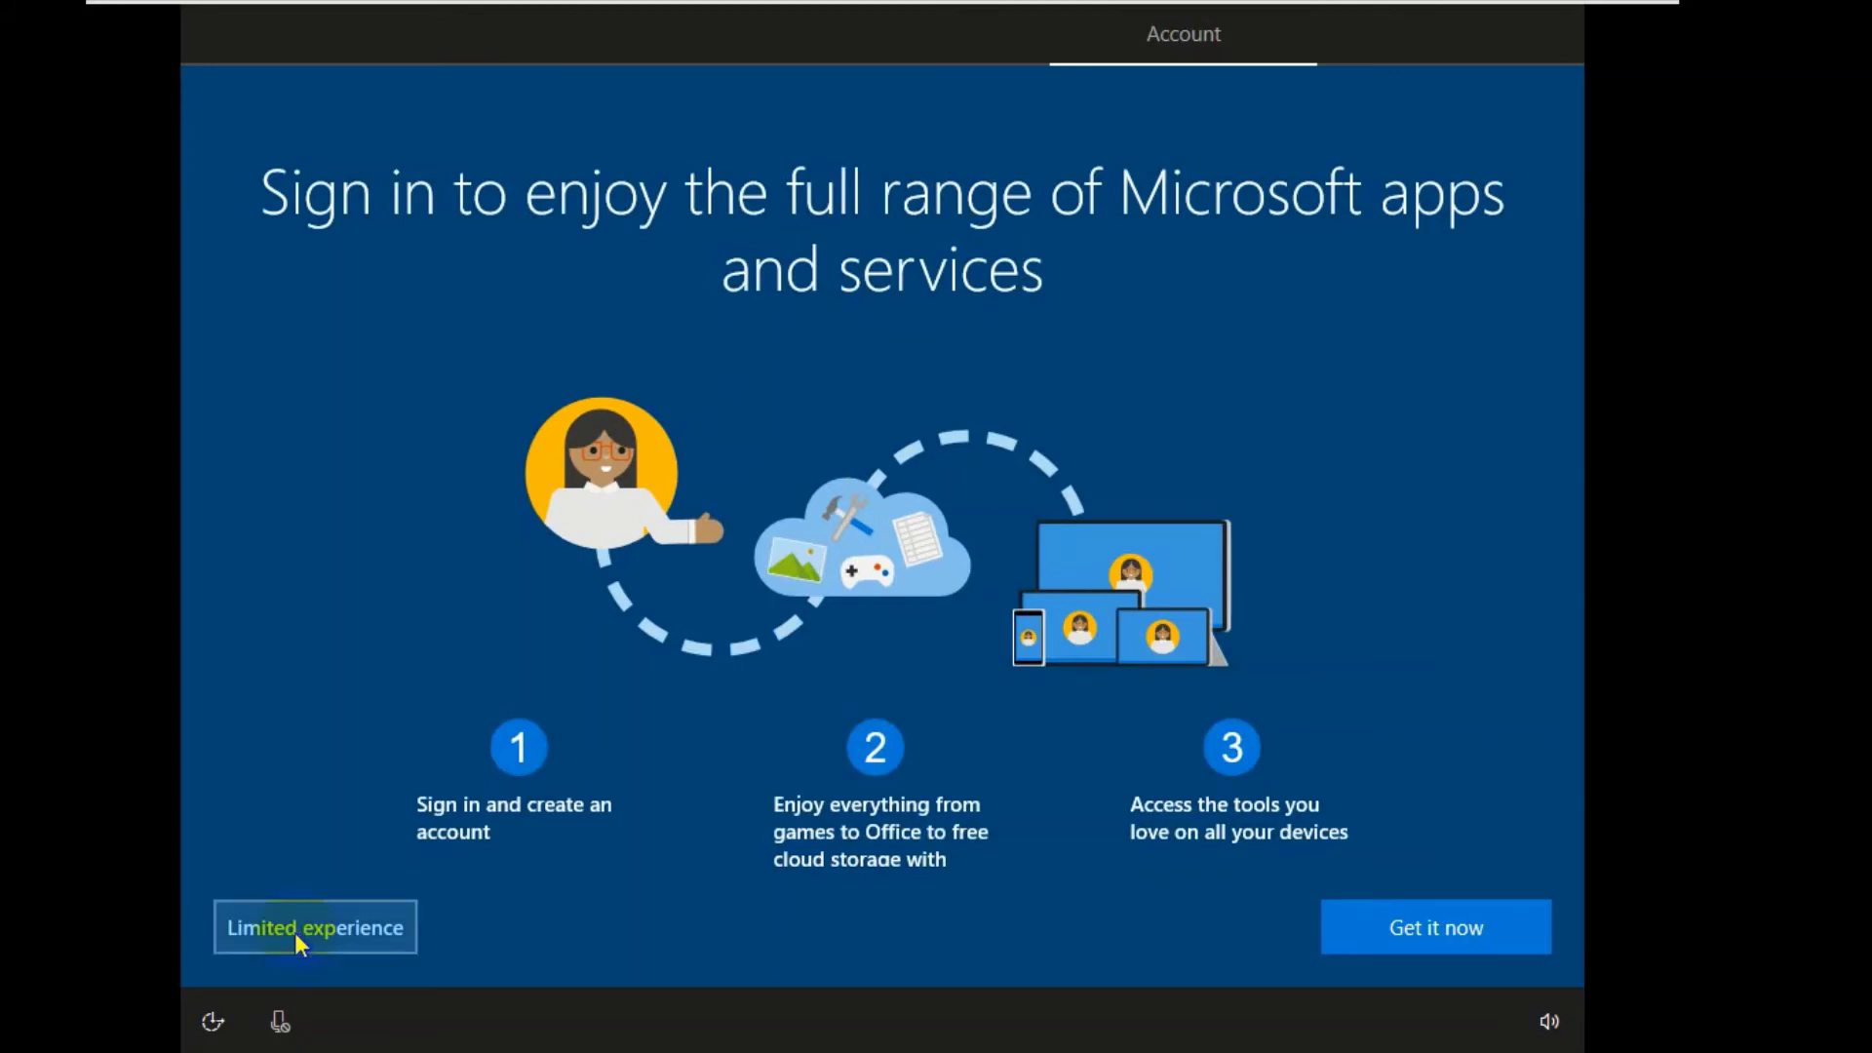
- Take the Limited experience option and enter the local user's name
click(371, 929)
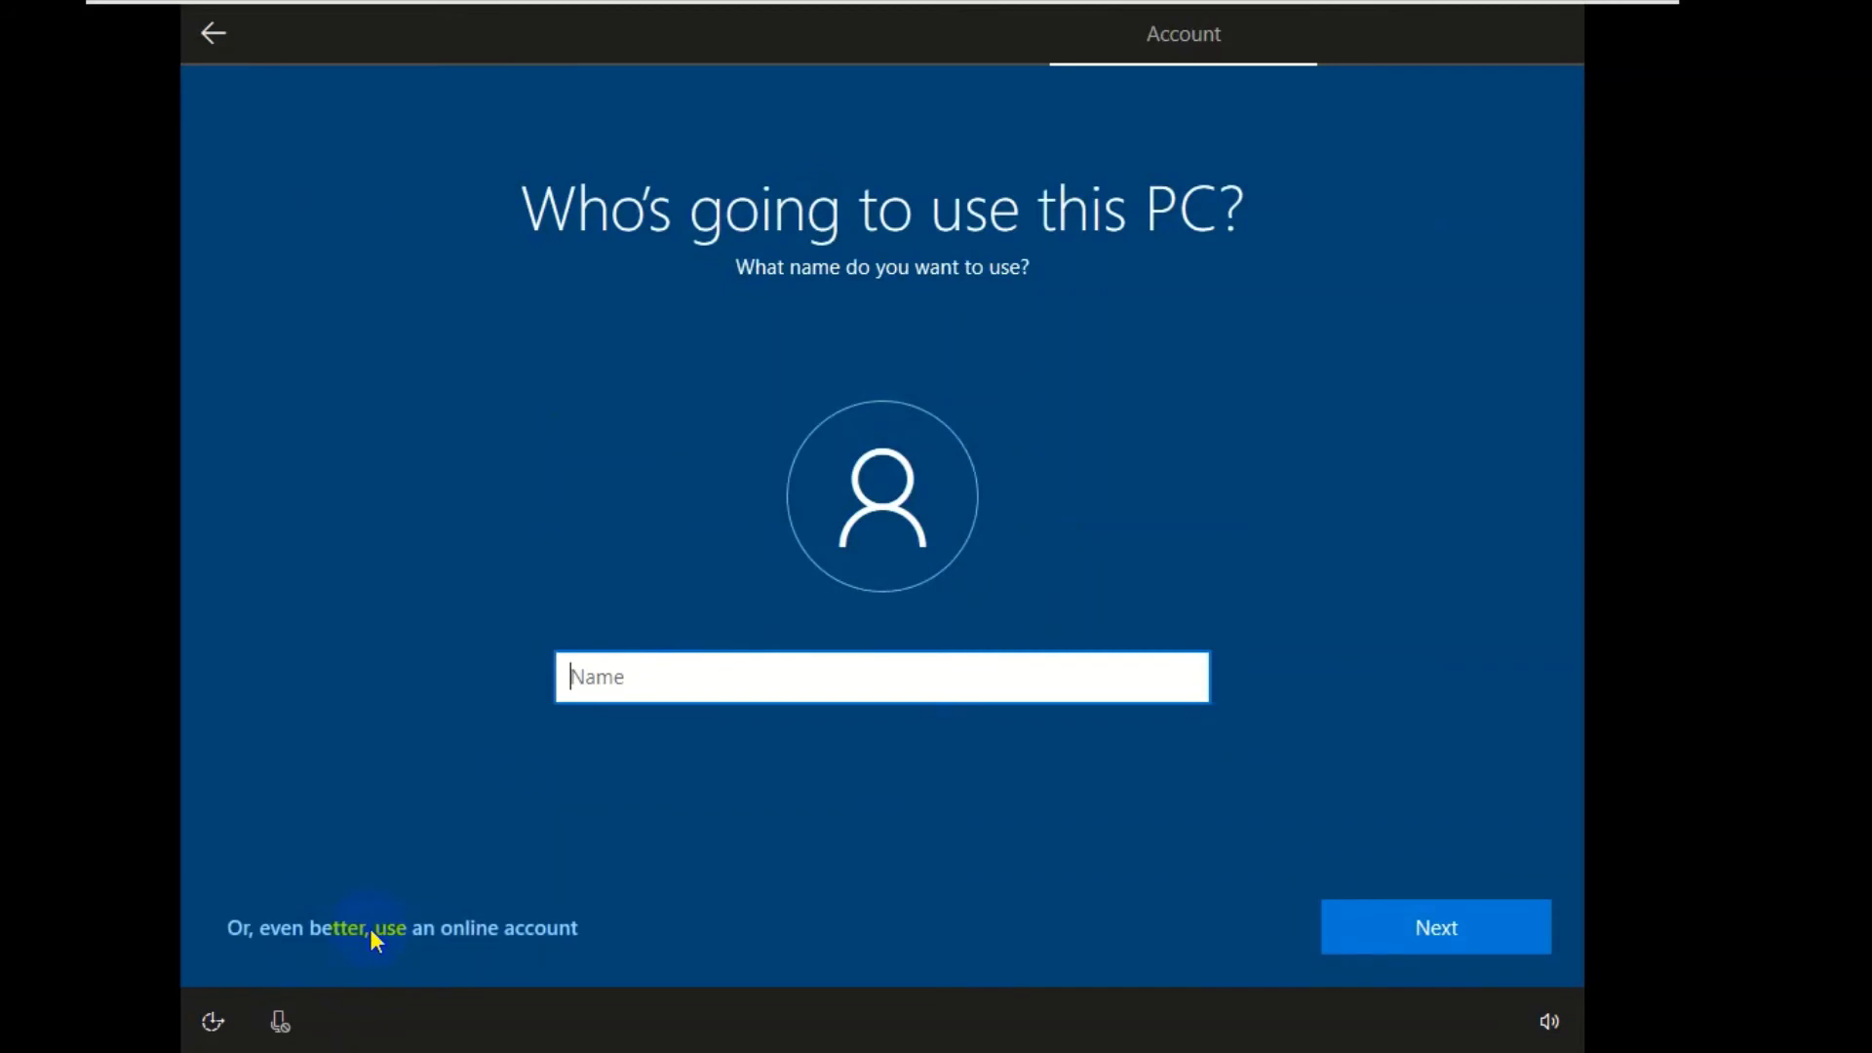
text(David)
key(Return)
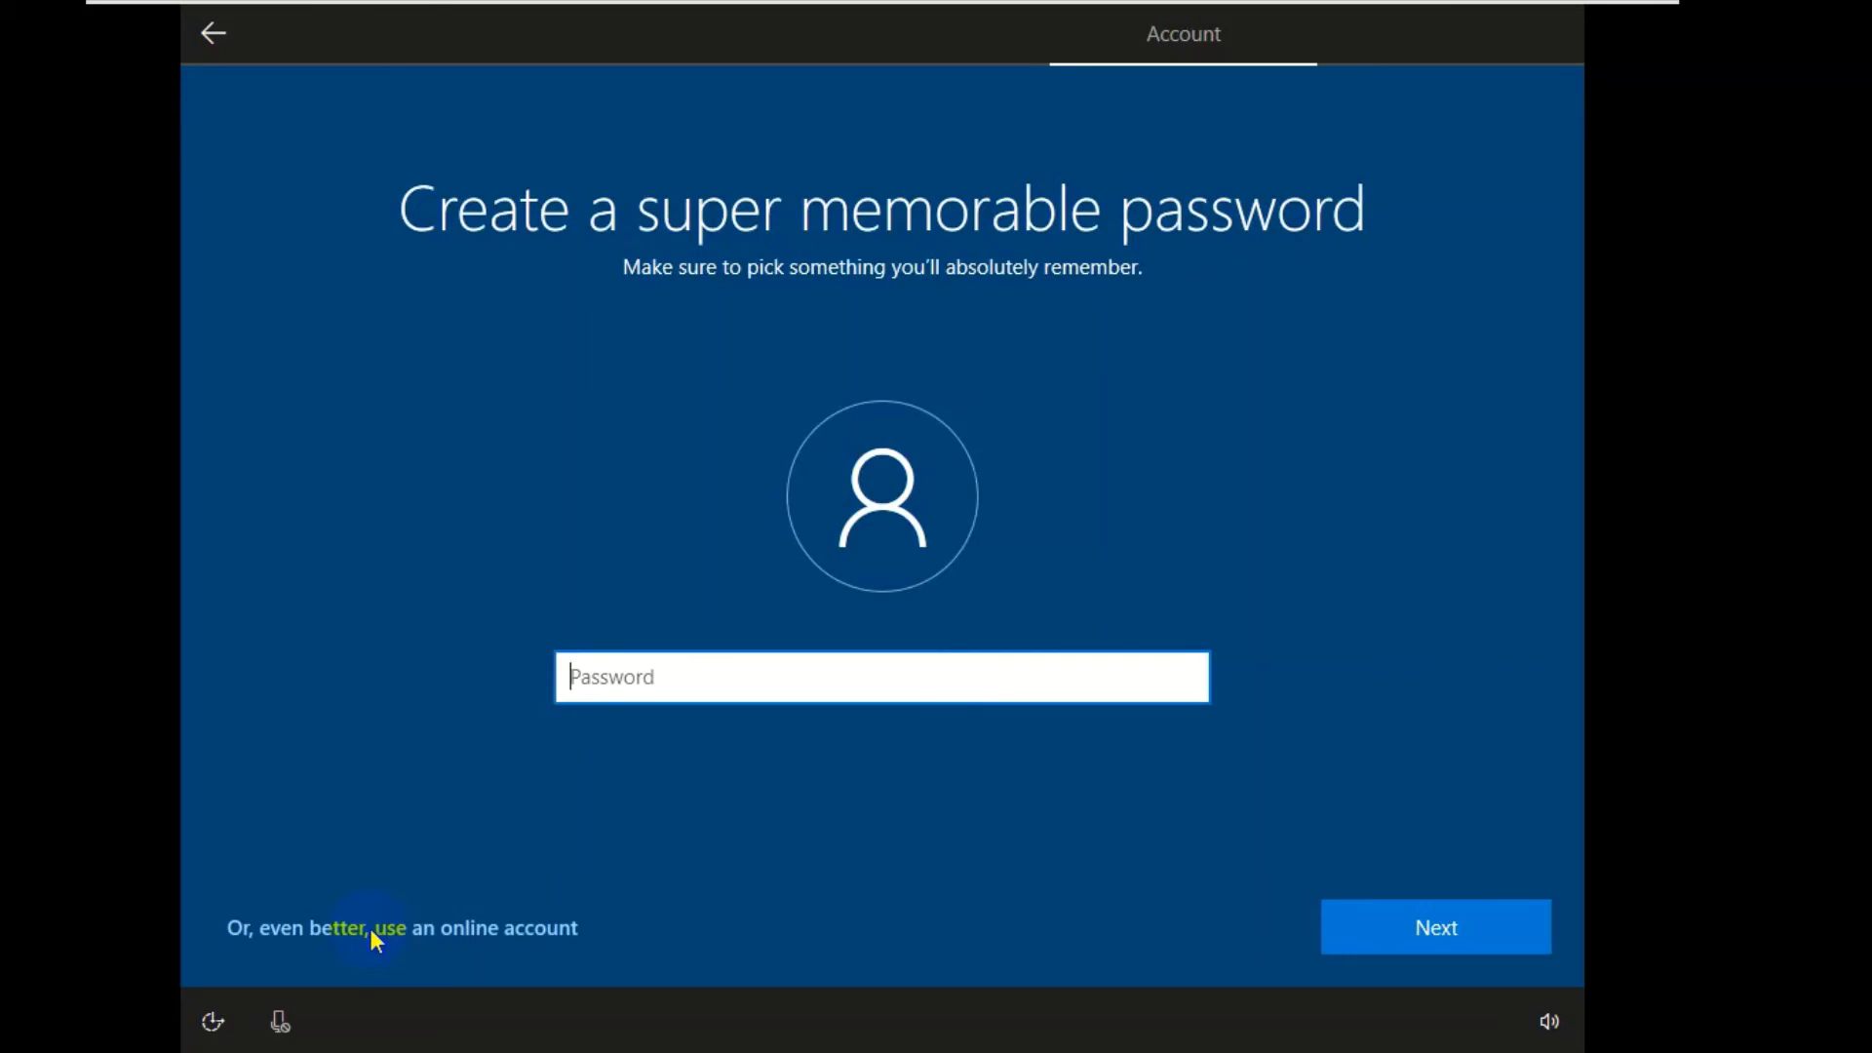
- Enter the account password and start typing it again in Confirm password
text(•••••)
key(Return)
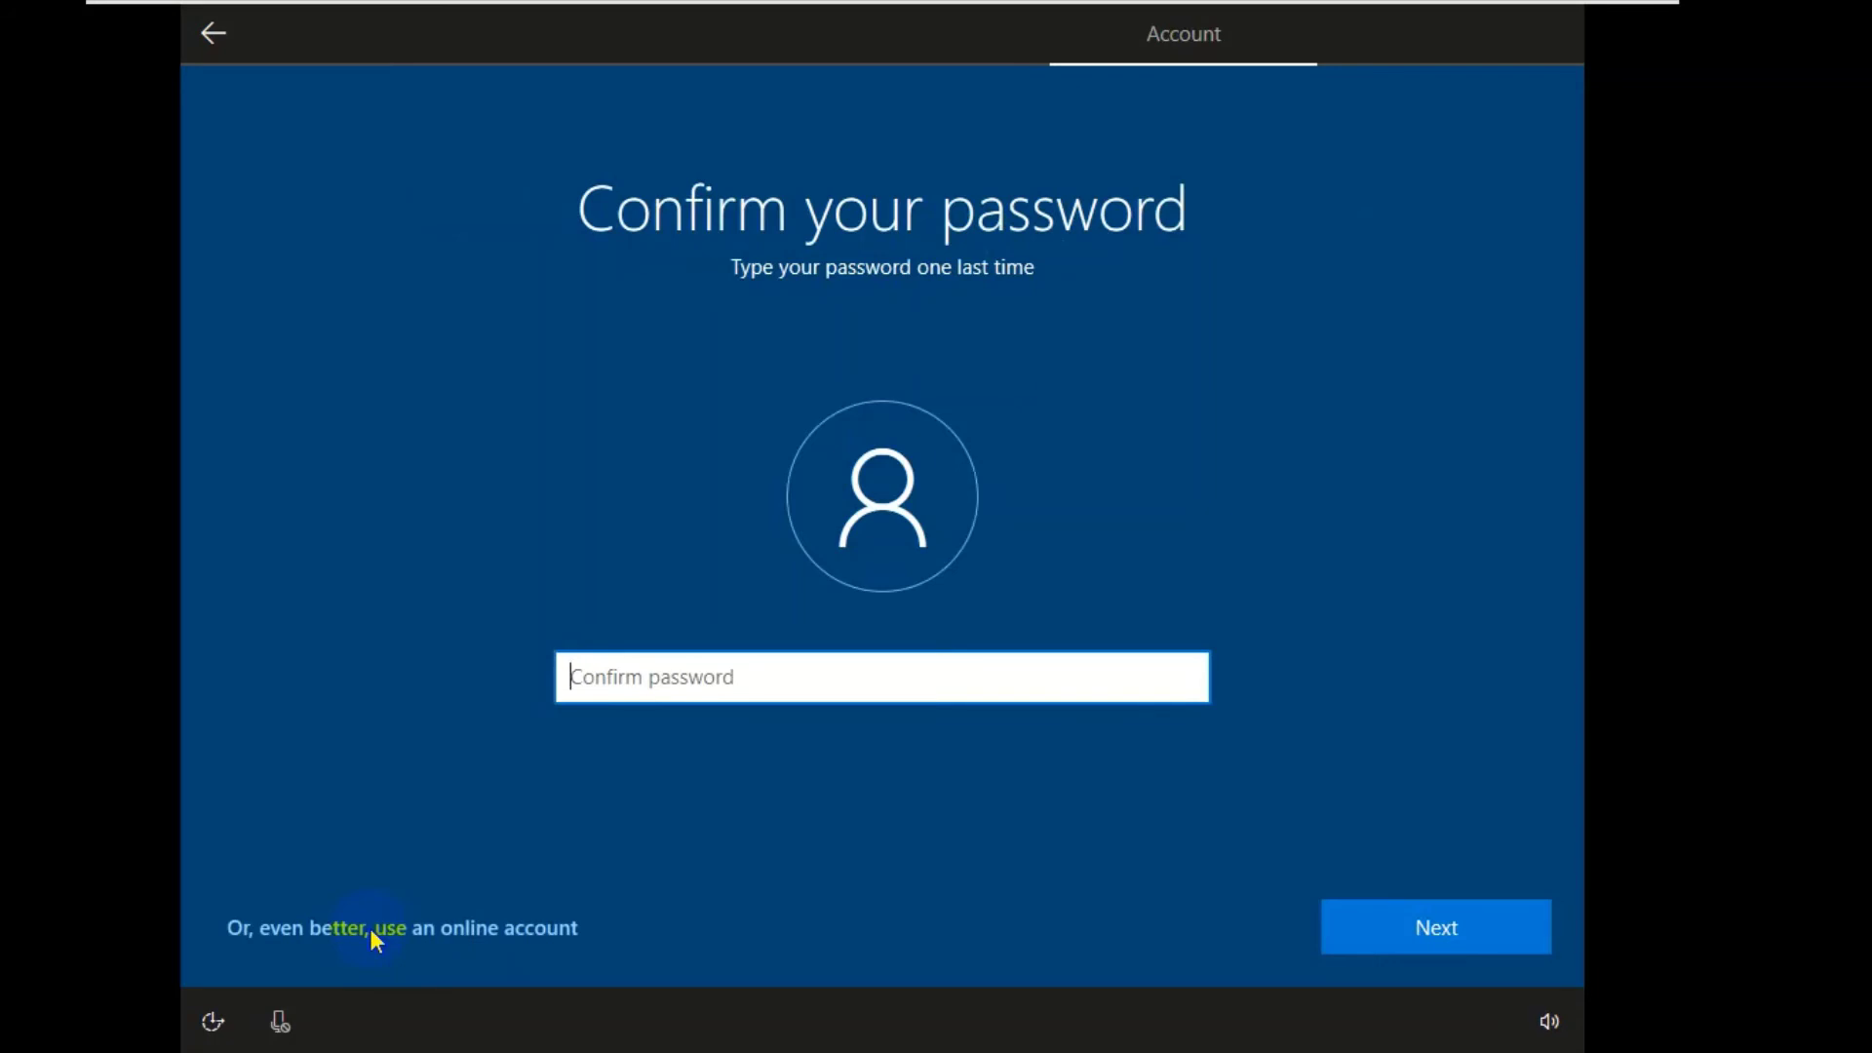
text(****)
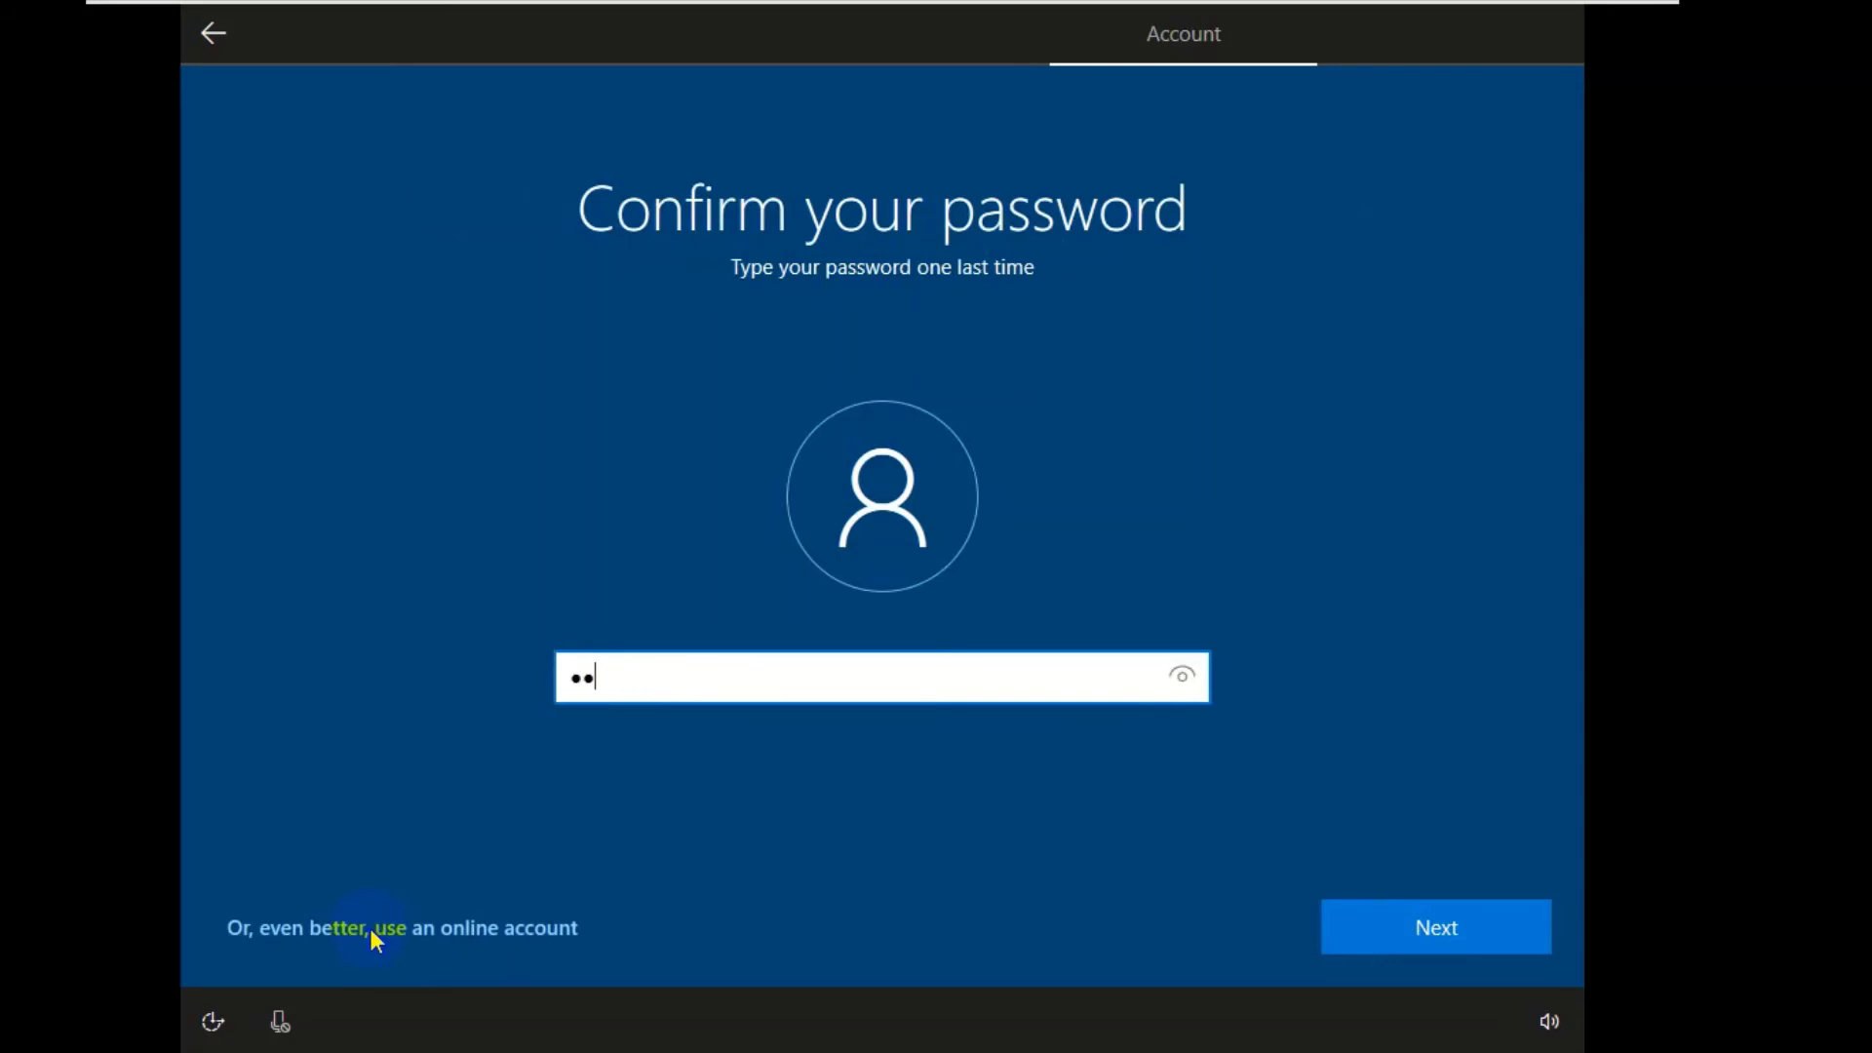
text(*)
- Go back, retype the account password, reveal it to check, and move on to confirmation
click(215, 35)
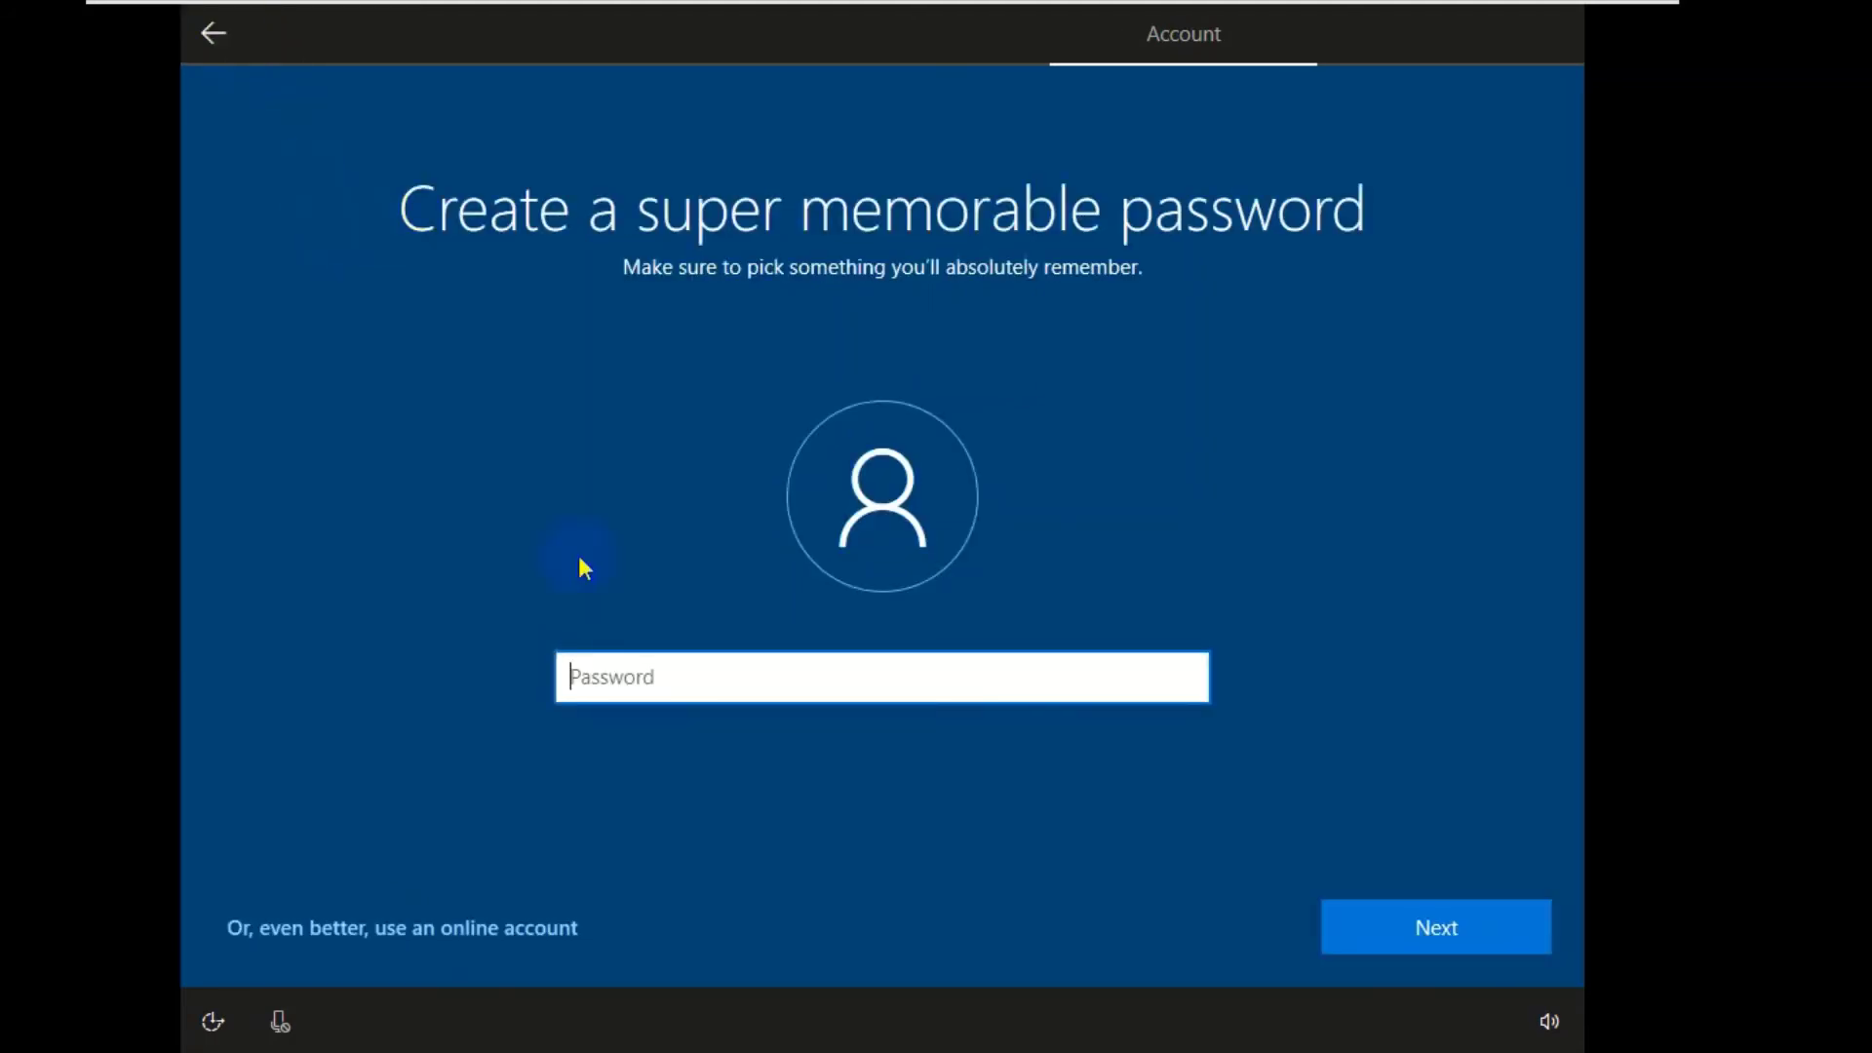
click(641, 687)
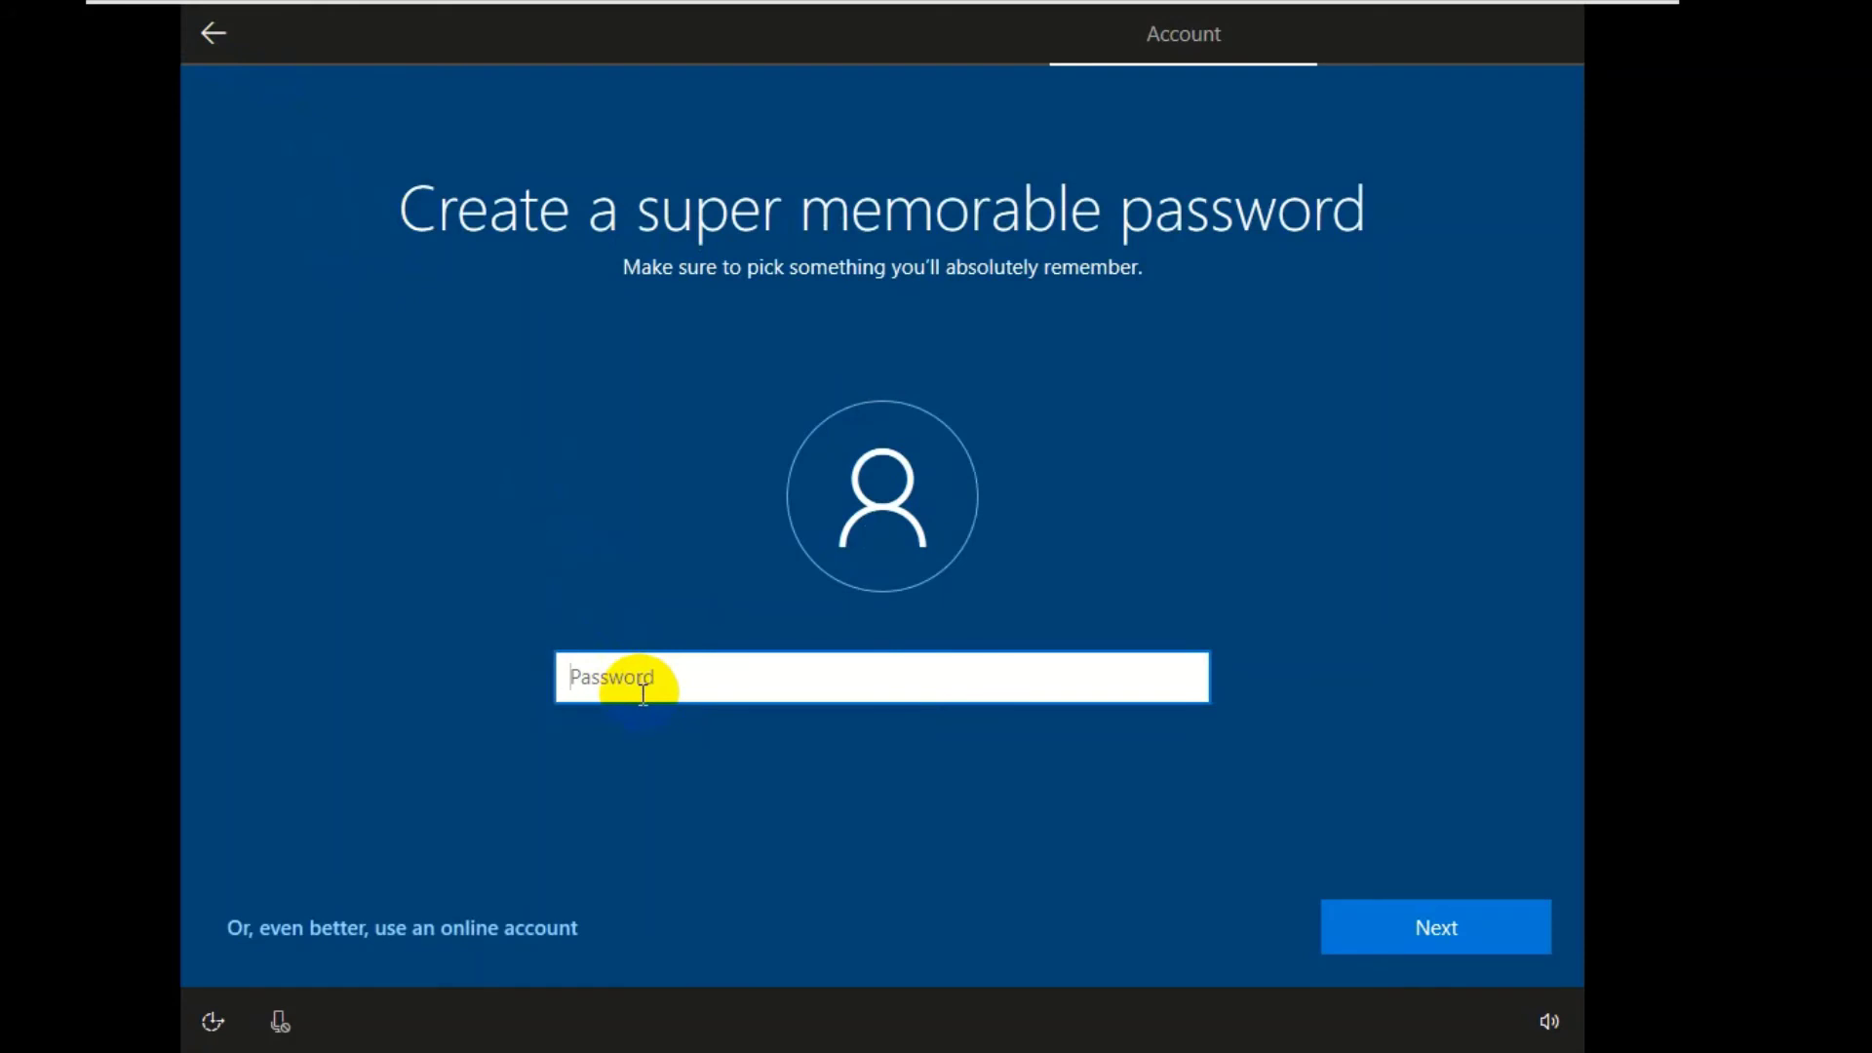
text(*****)
click(1177, 680)
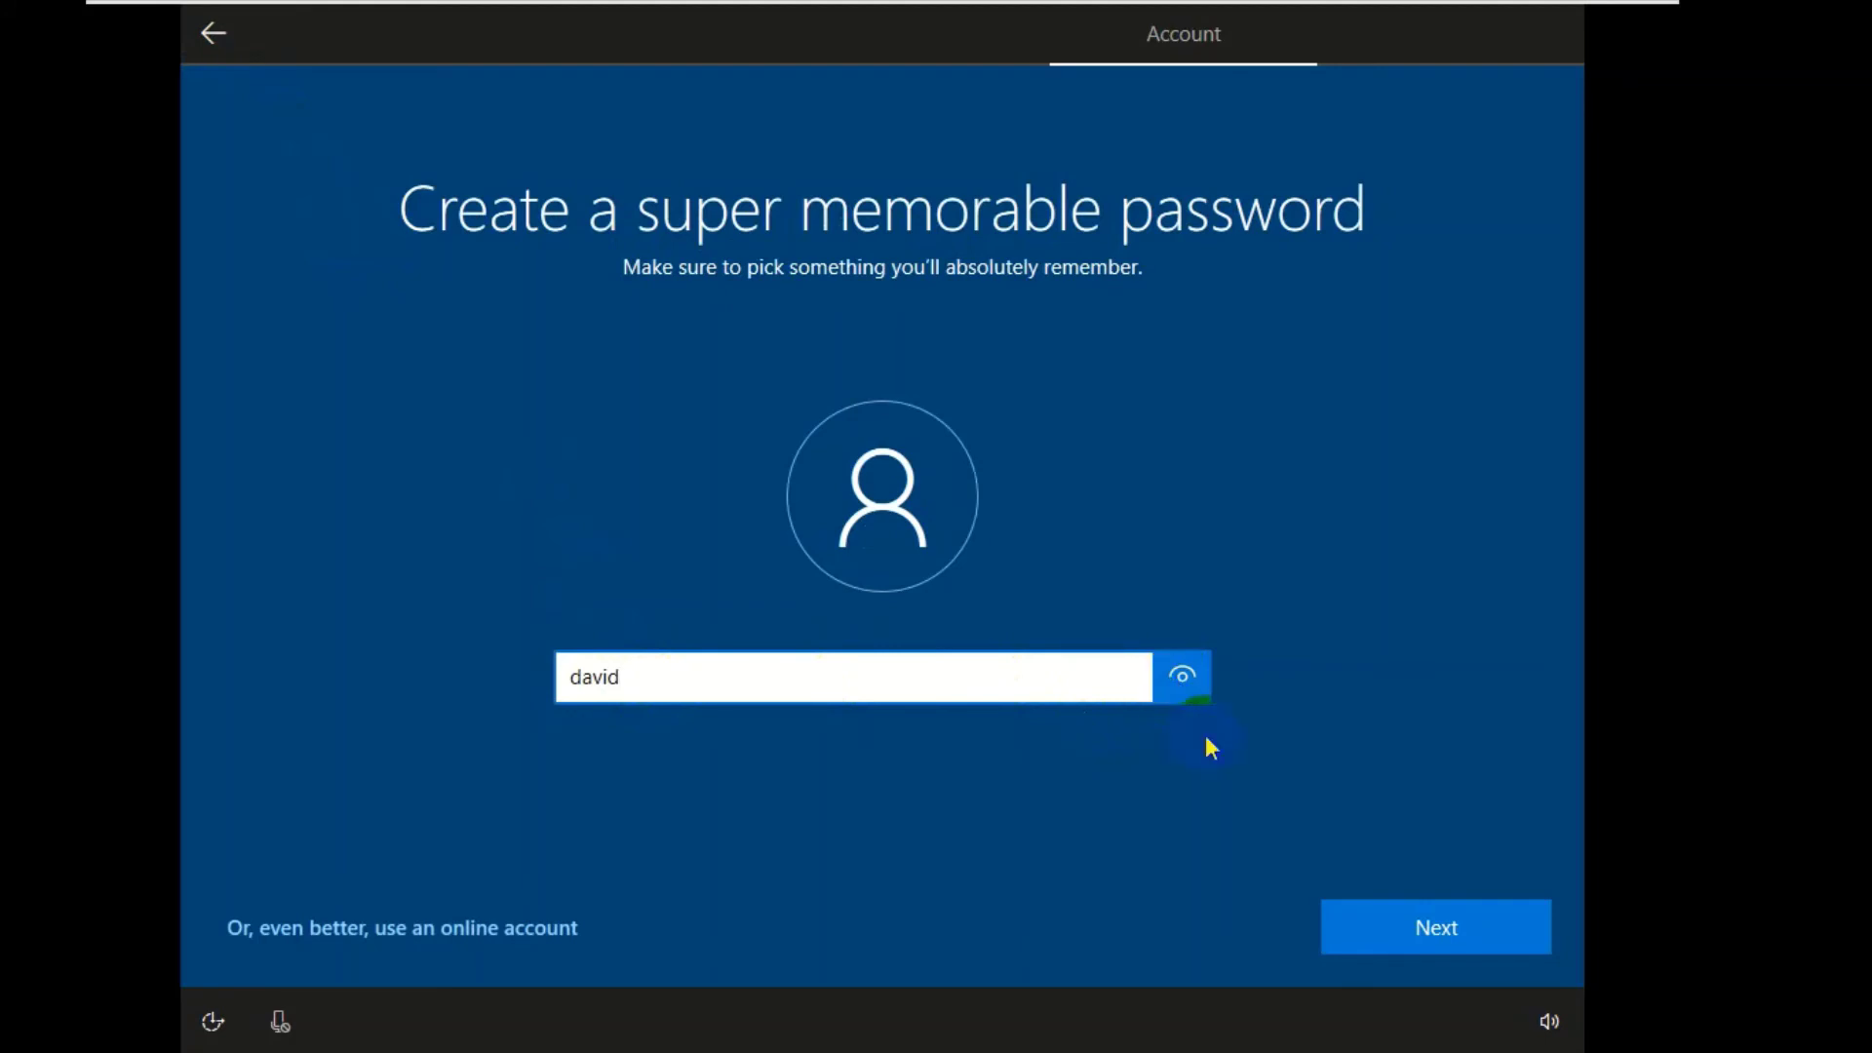
click(1420, 931)
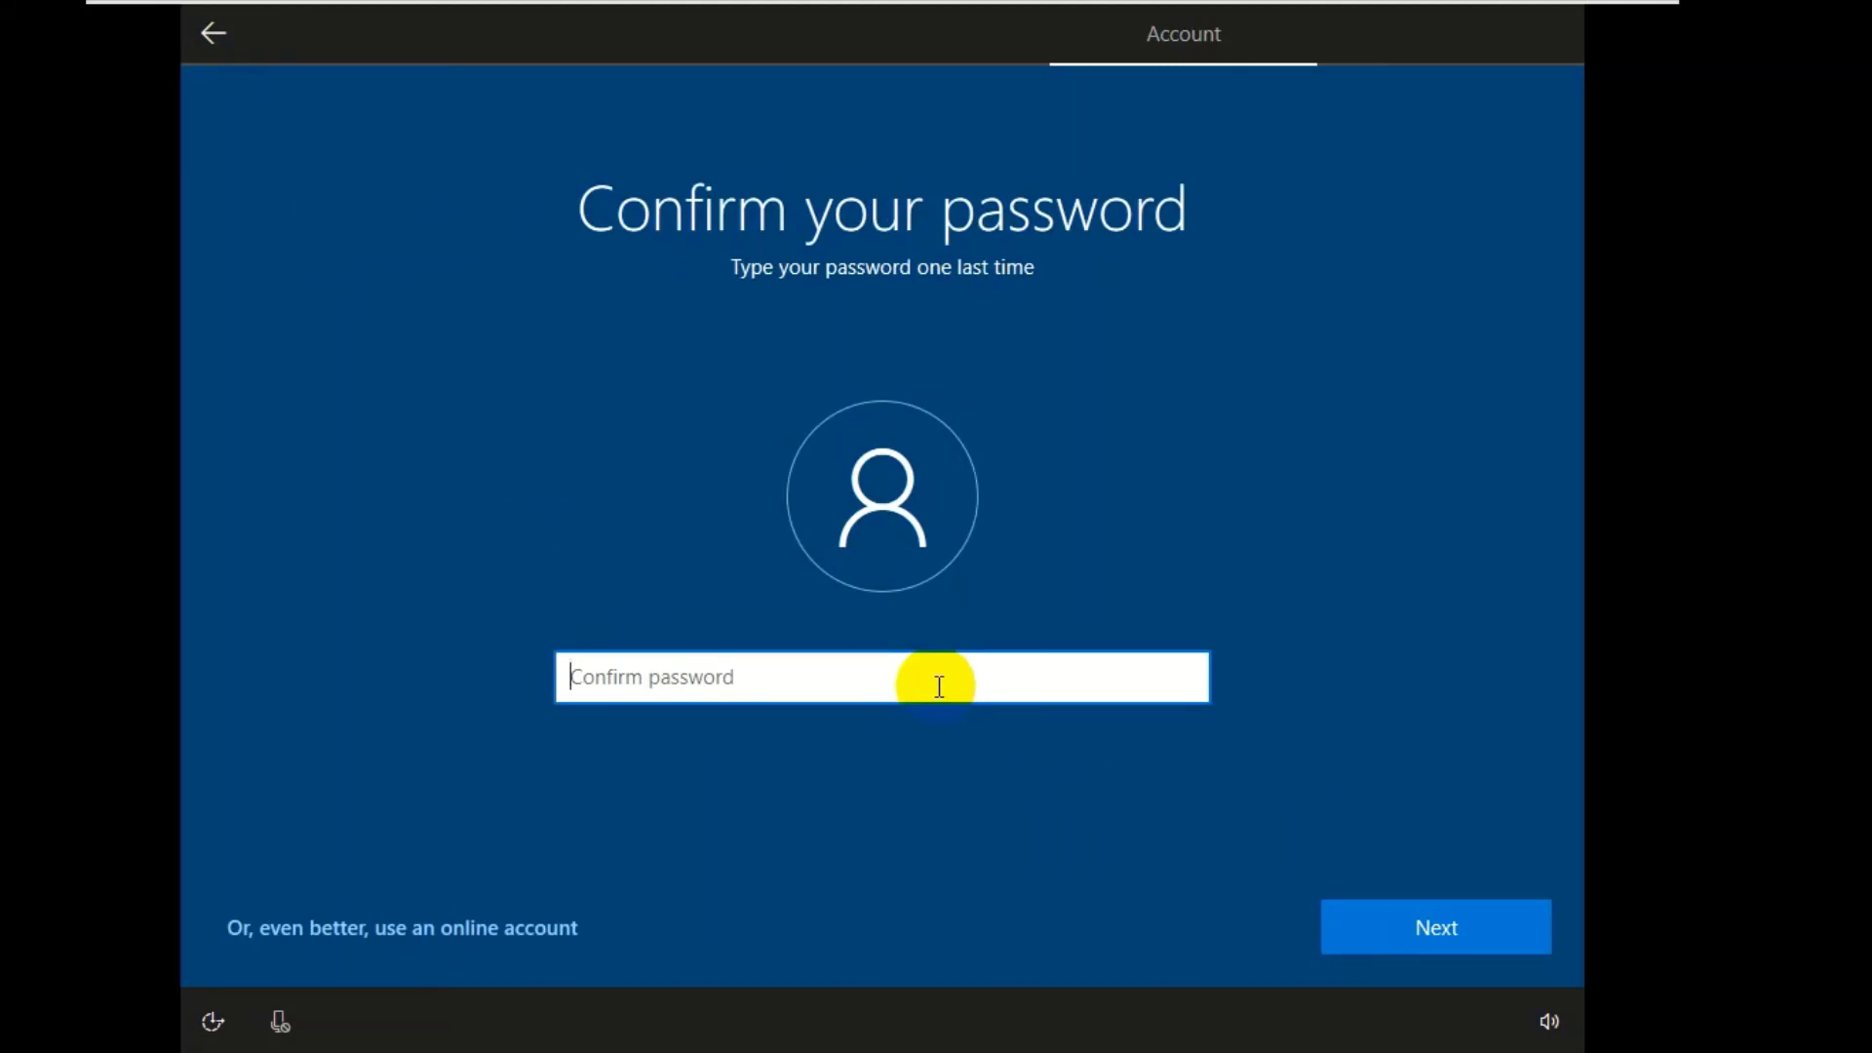
- Type and correct the confirmation password, reveal it to verify, and submit it
text(****)
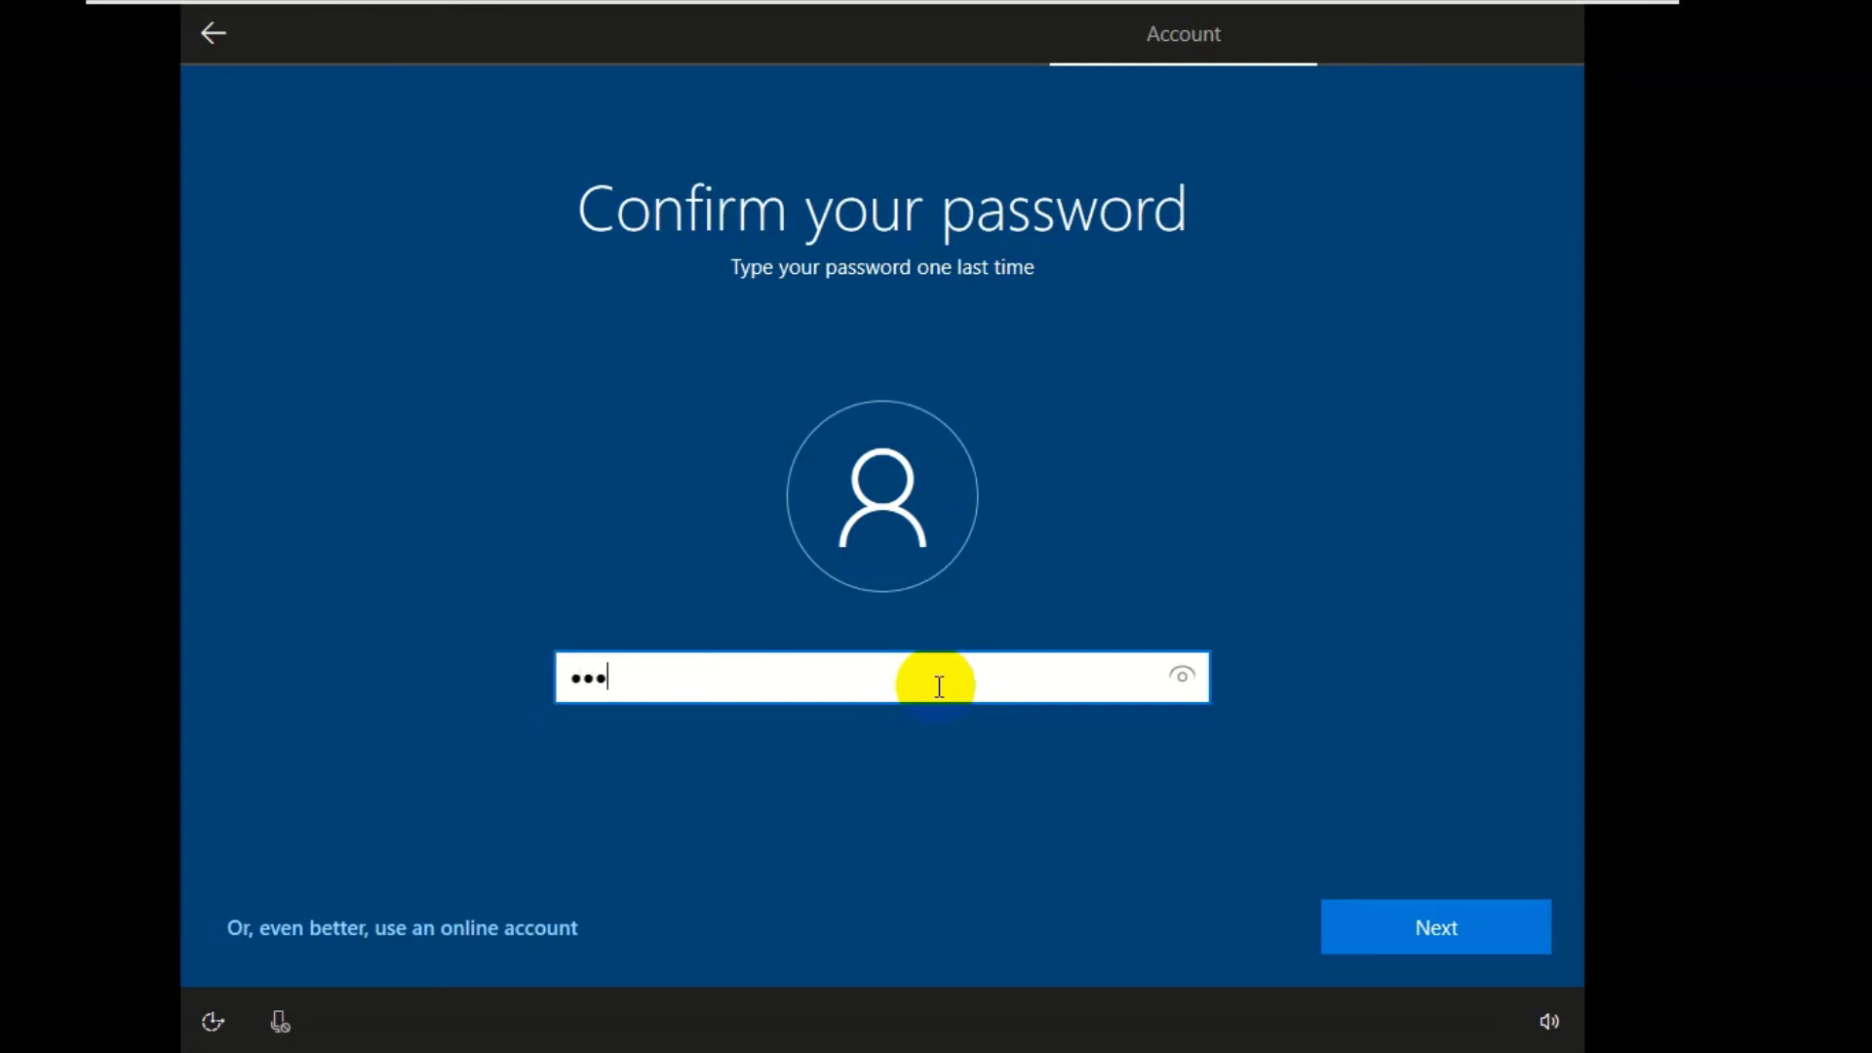
text(d)
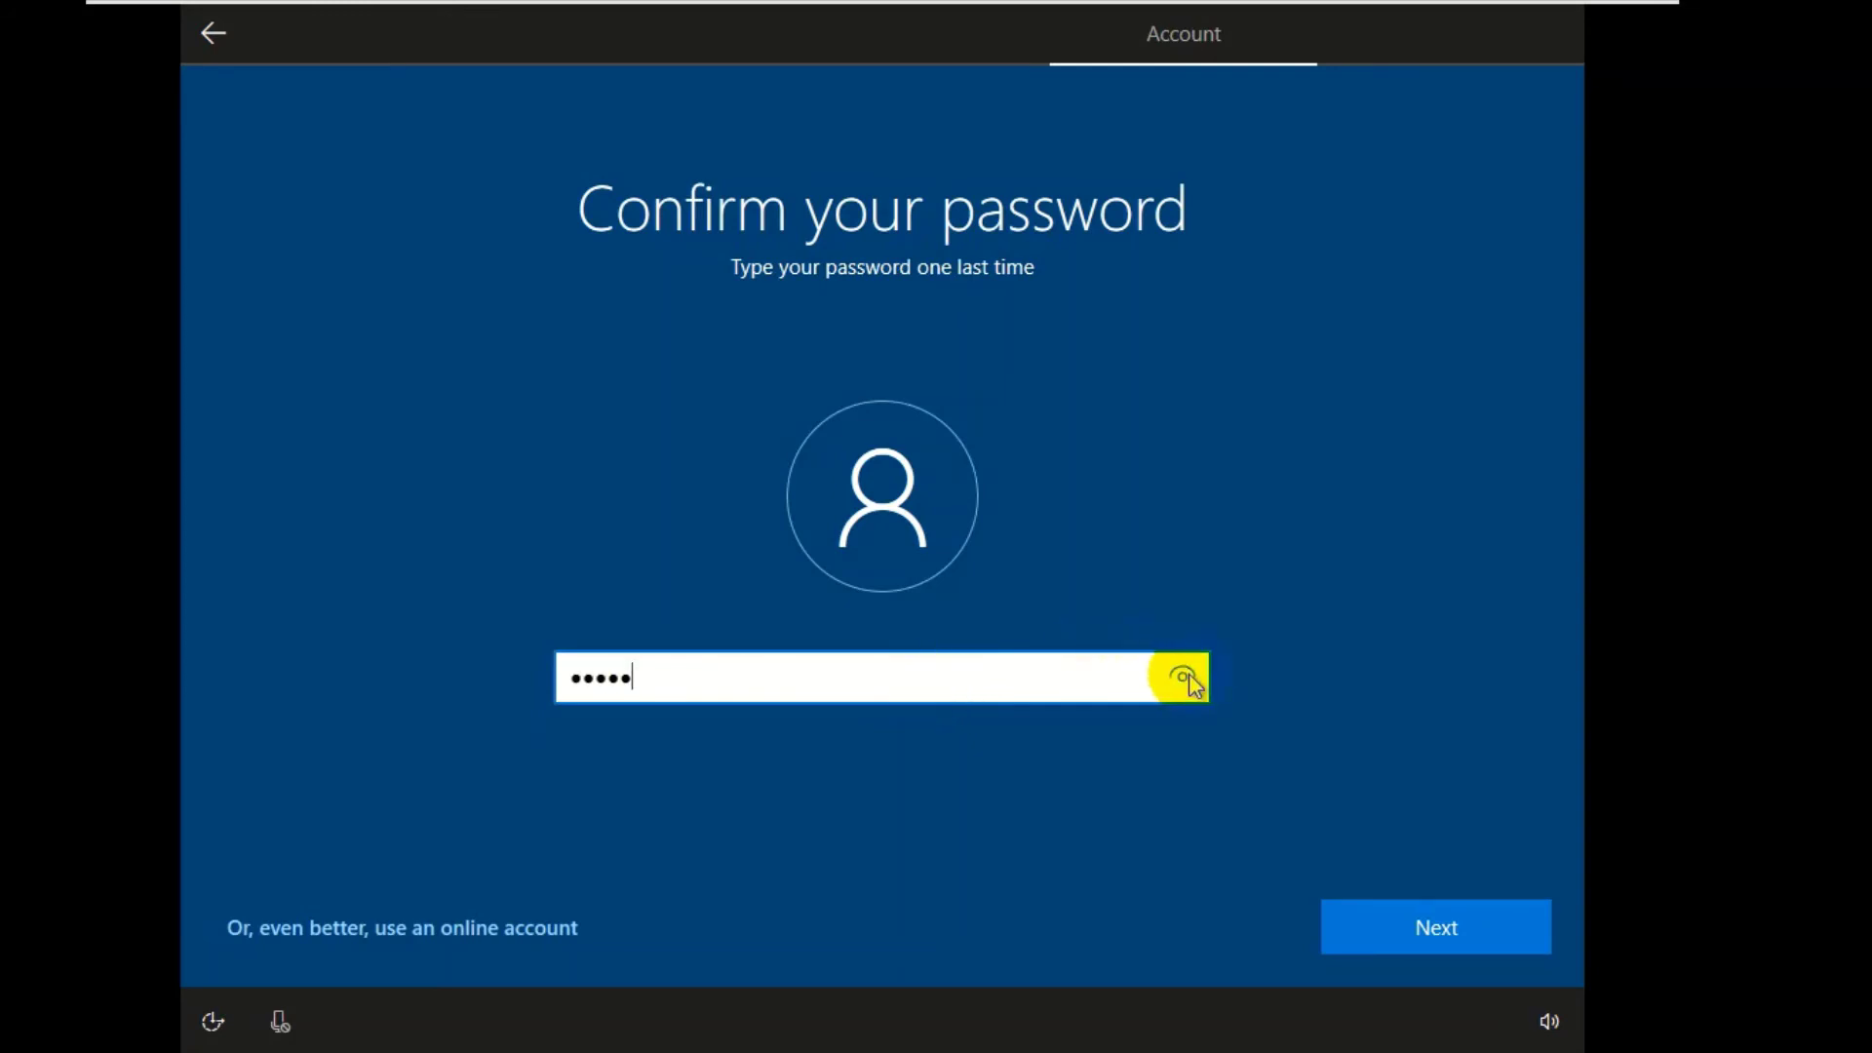
click(1191, 677)
drag(1189, 677, 747, 675)
key(BackSpace)
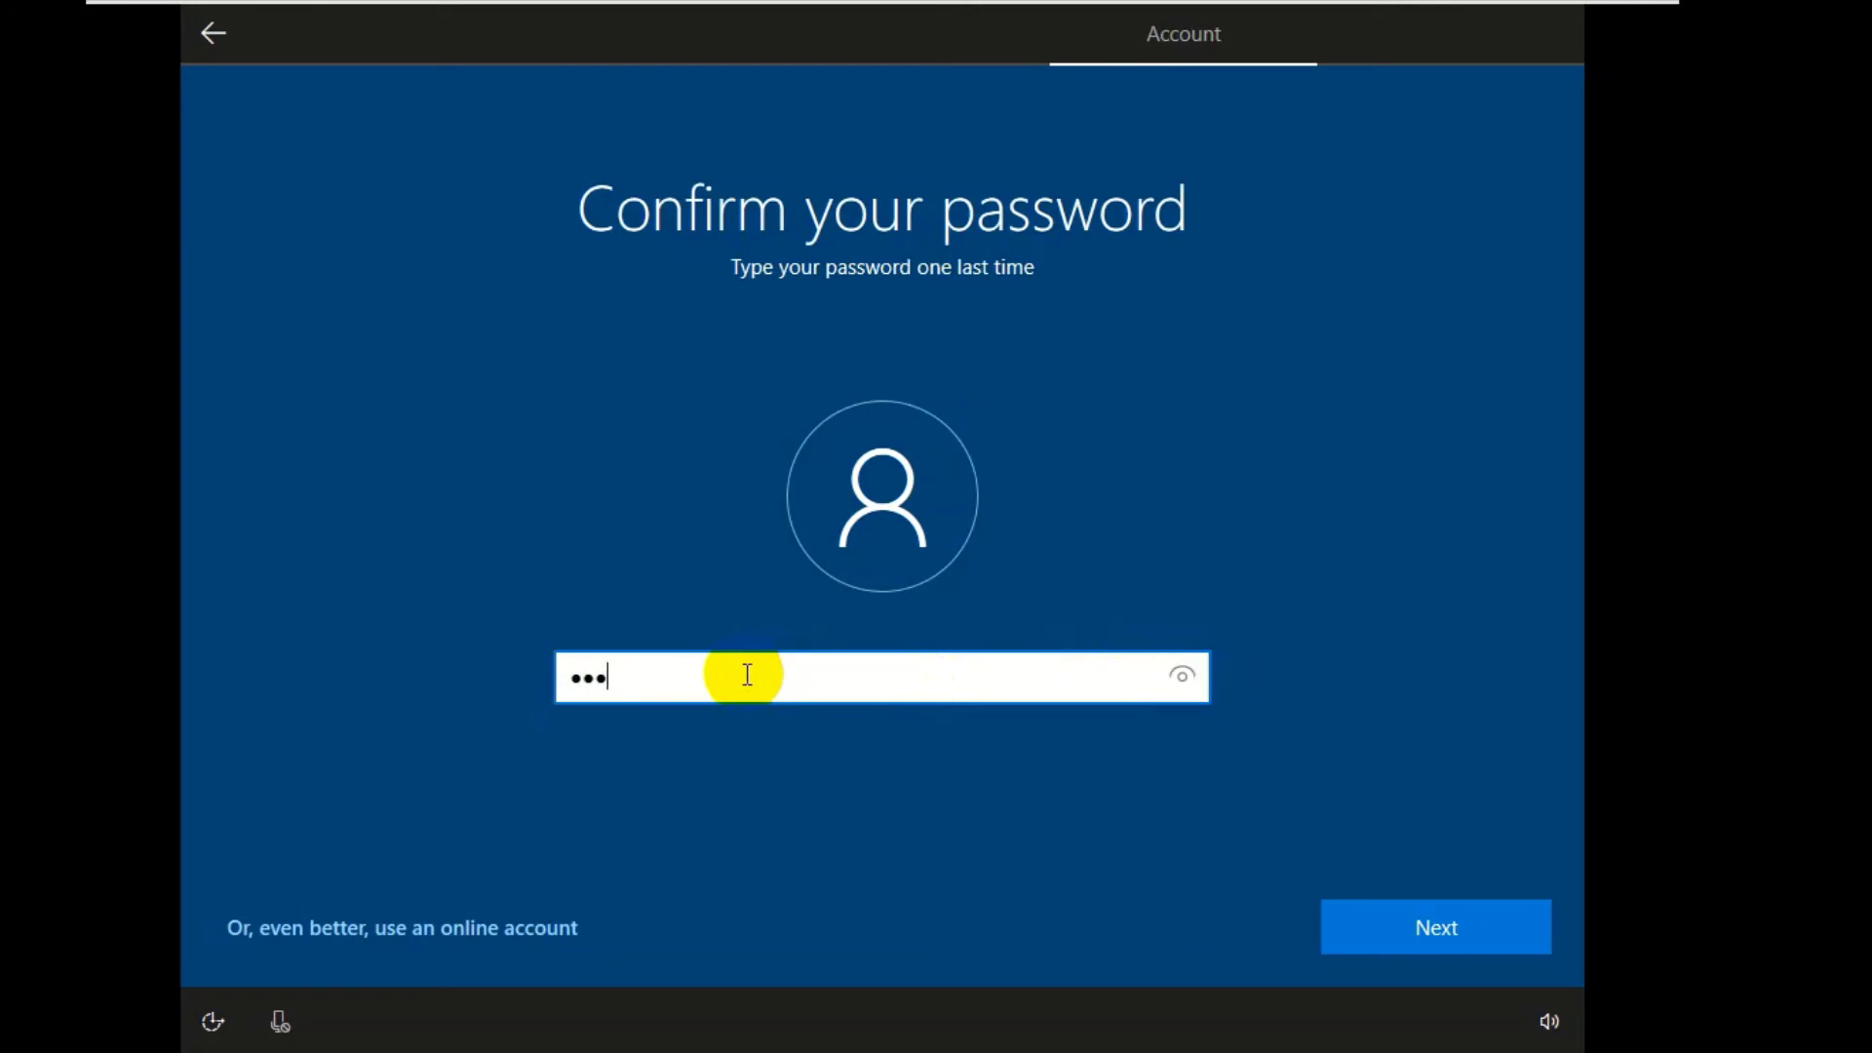
text(i)
drag(1178, 670, 1182, 679)
click(1491, 913)
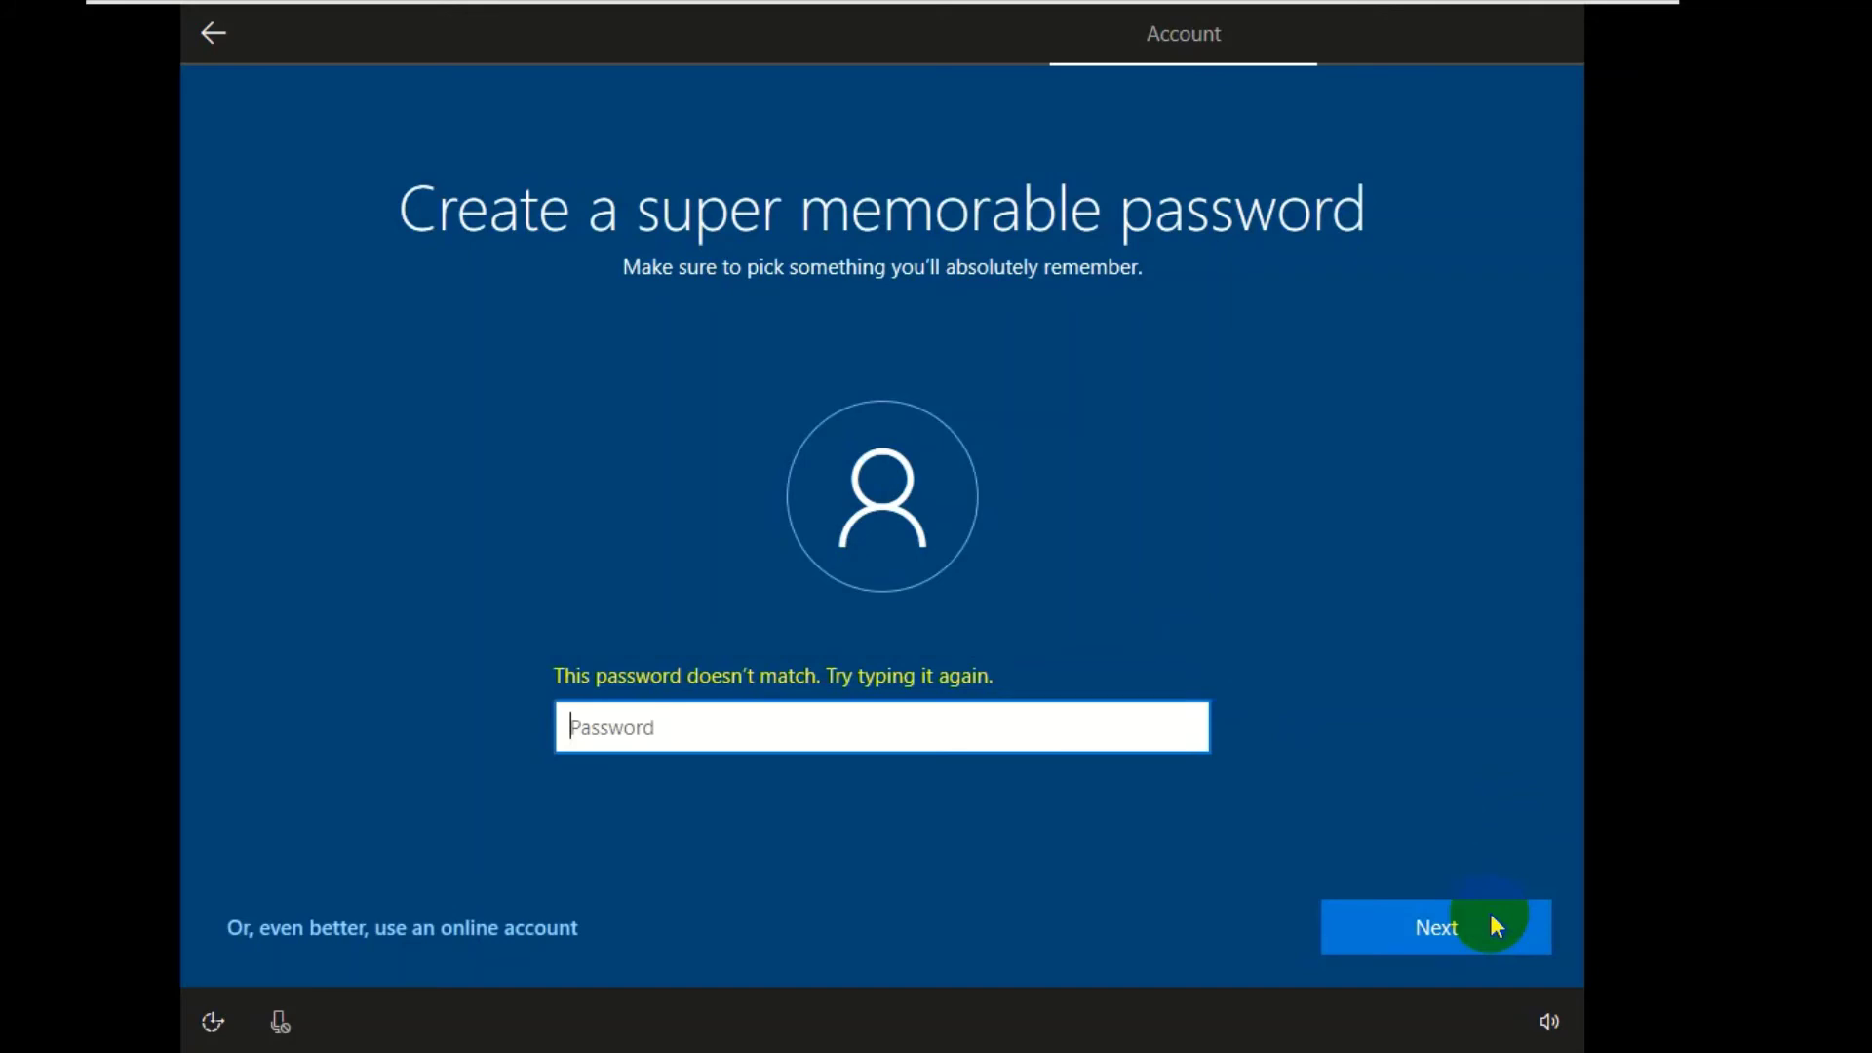
- Re-enter the account password and a matching confirmation, checking each with the eye icon
text(*****)
click(1194, 726)
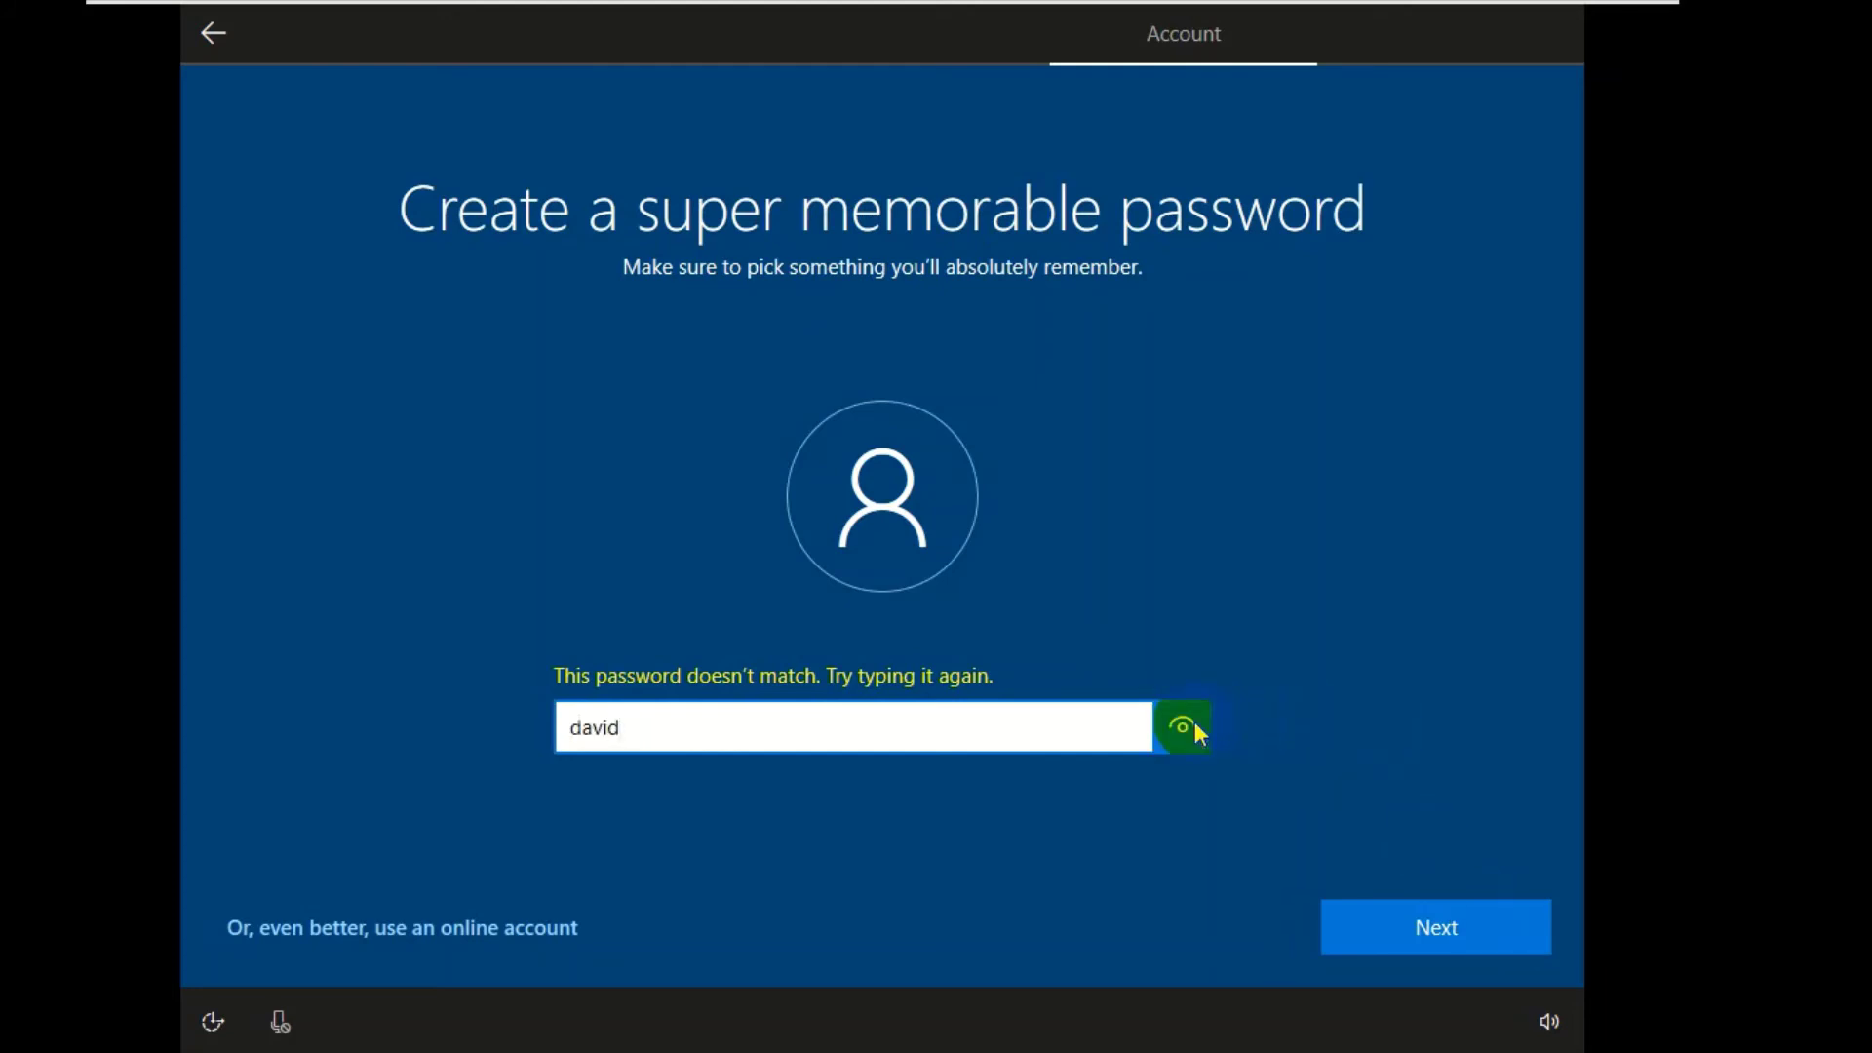
click(1332, 938)
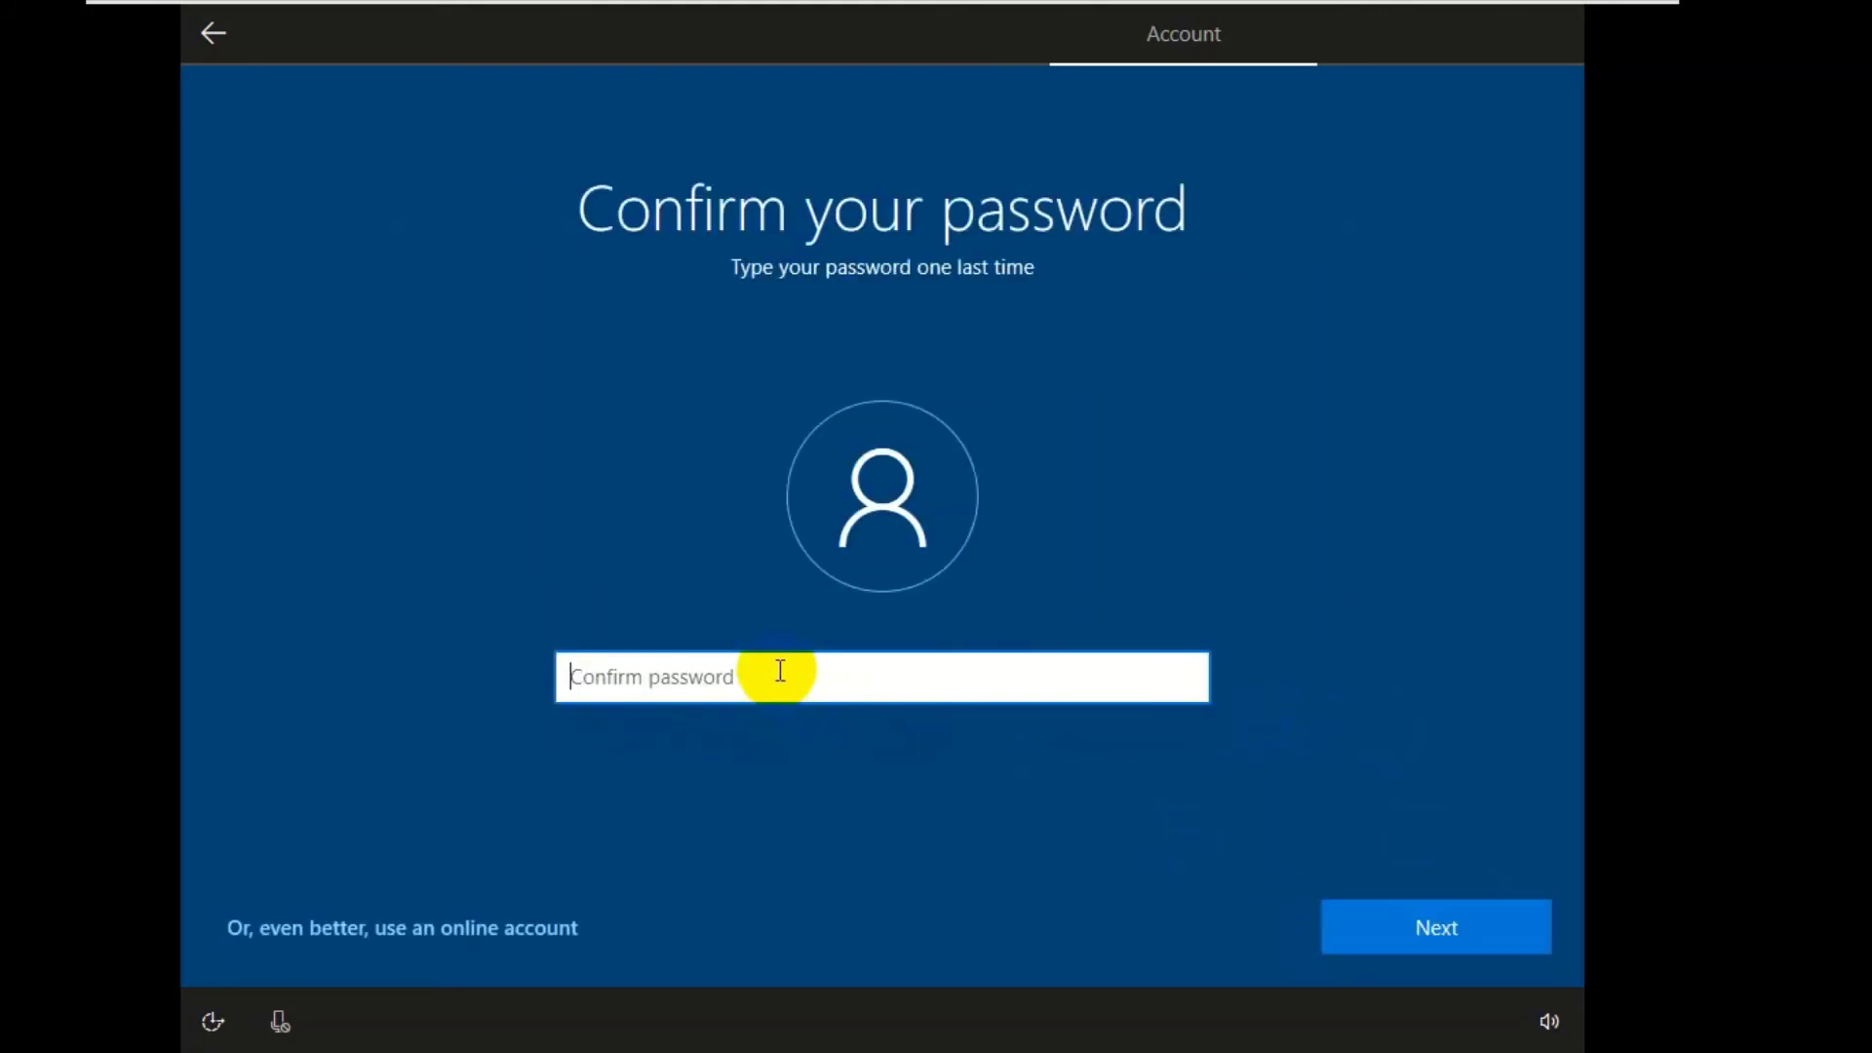
text(•••••)
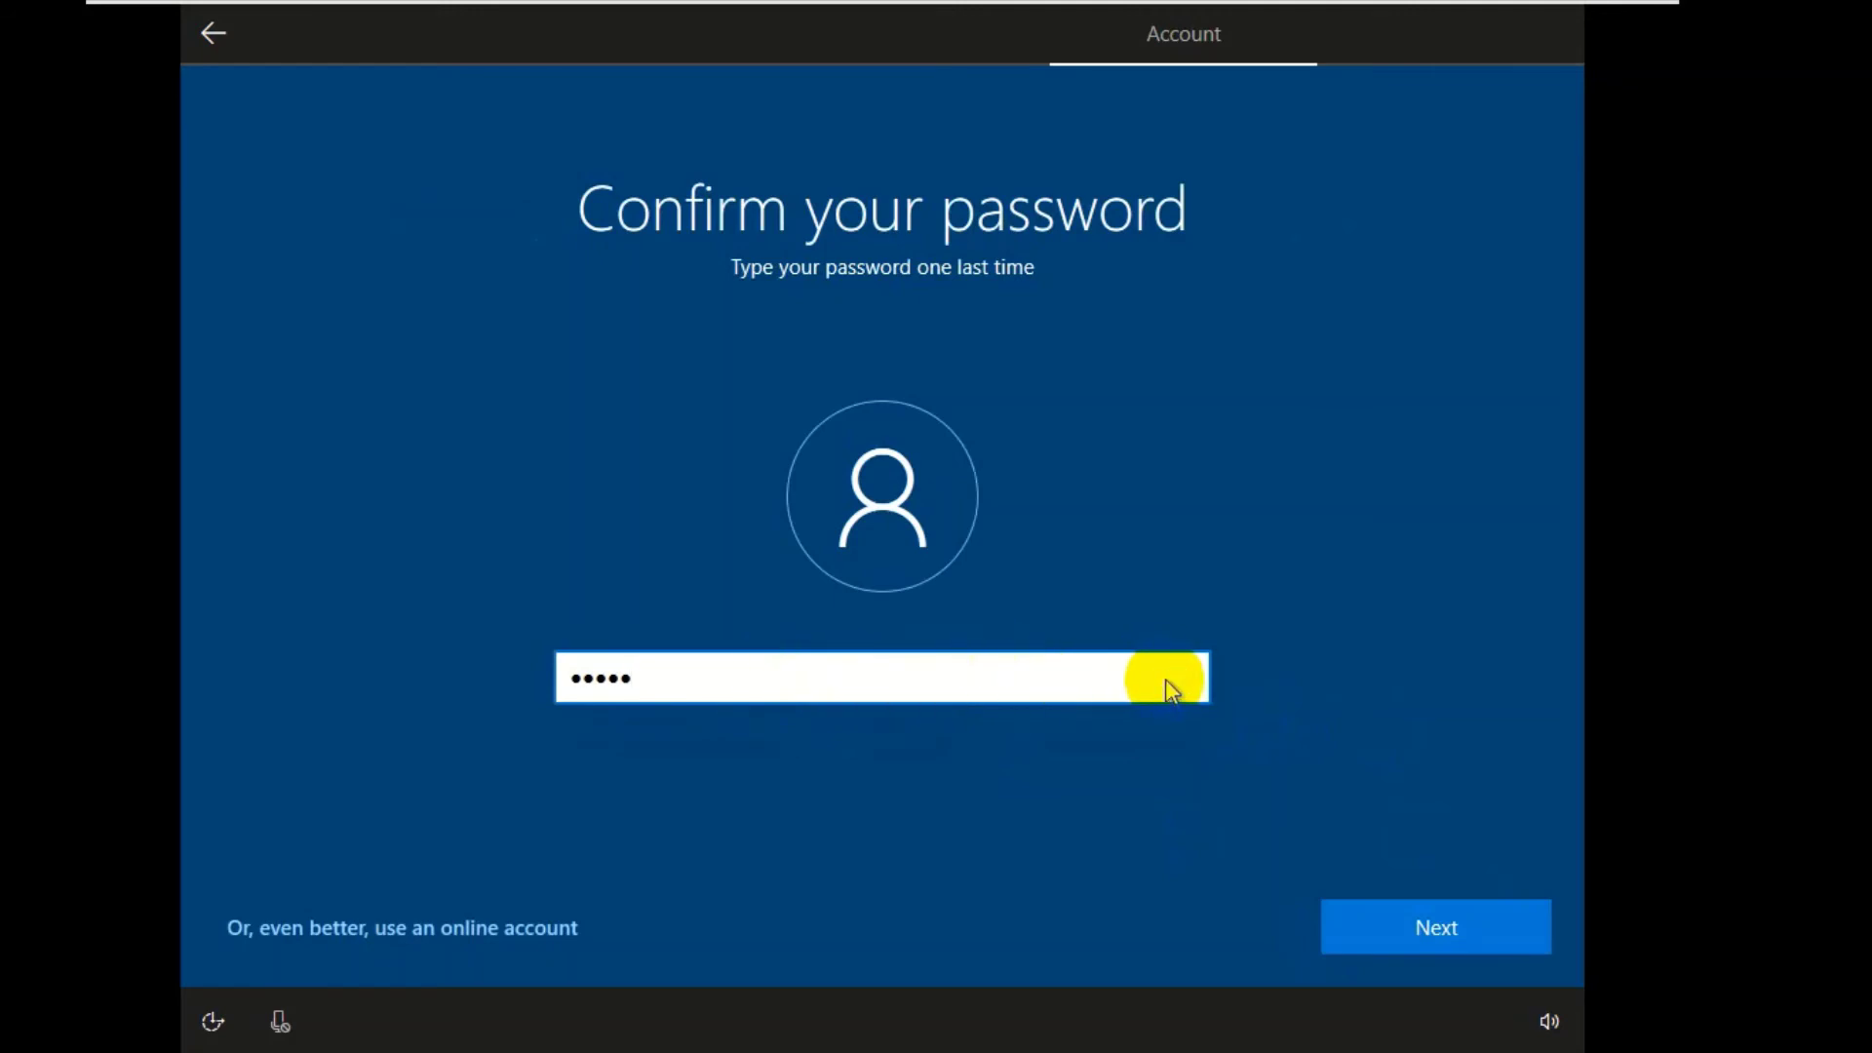
drag(1166, 679, 1370, 927)
click(1370, 927)
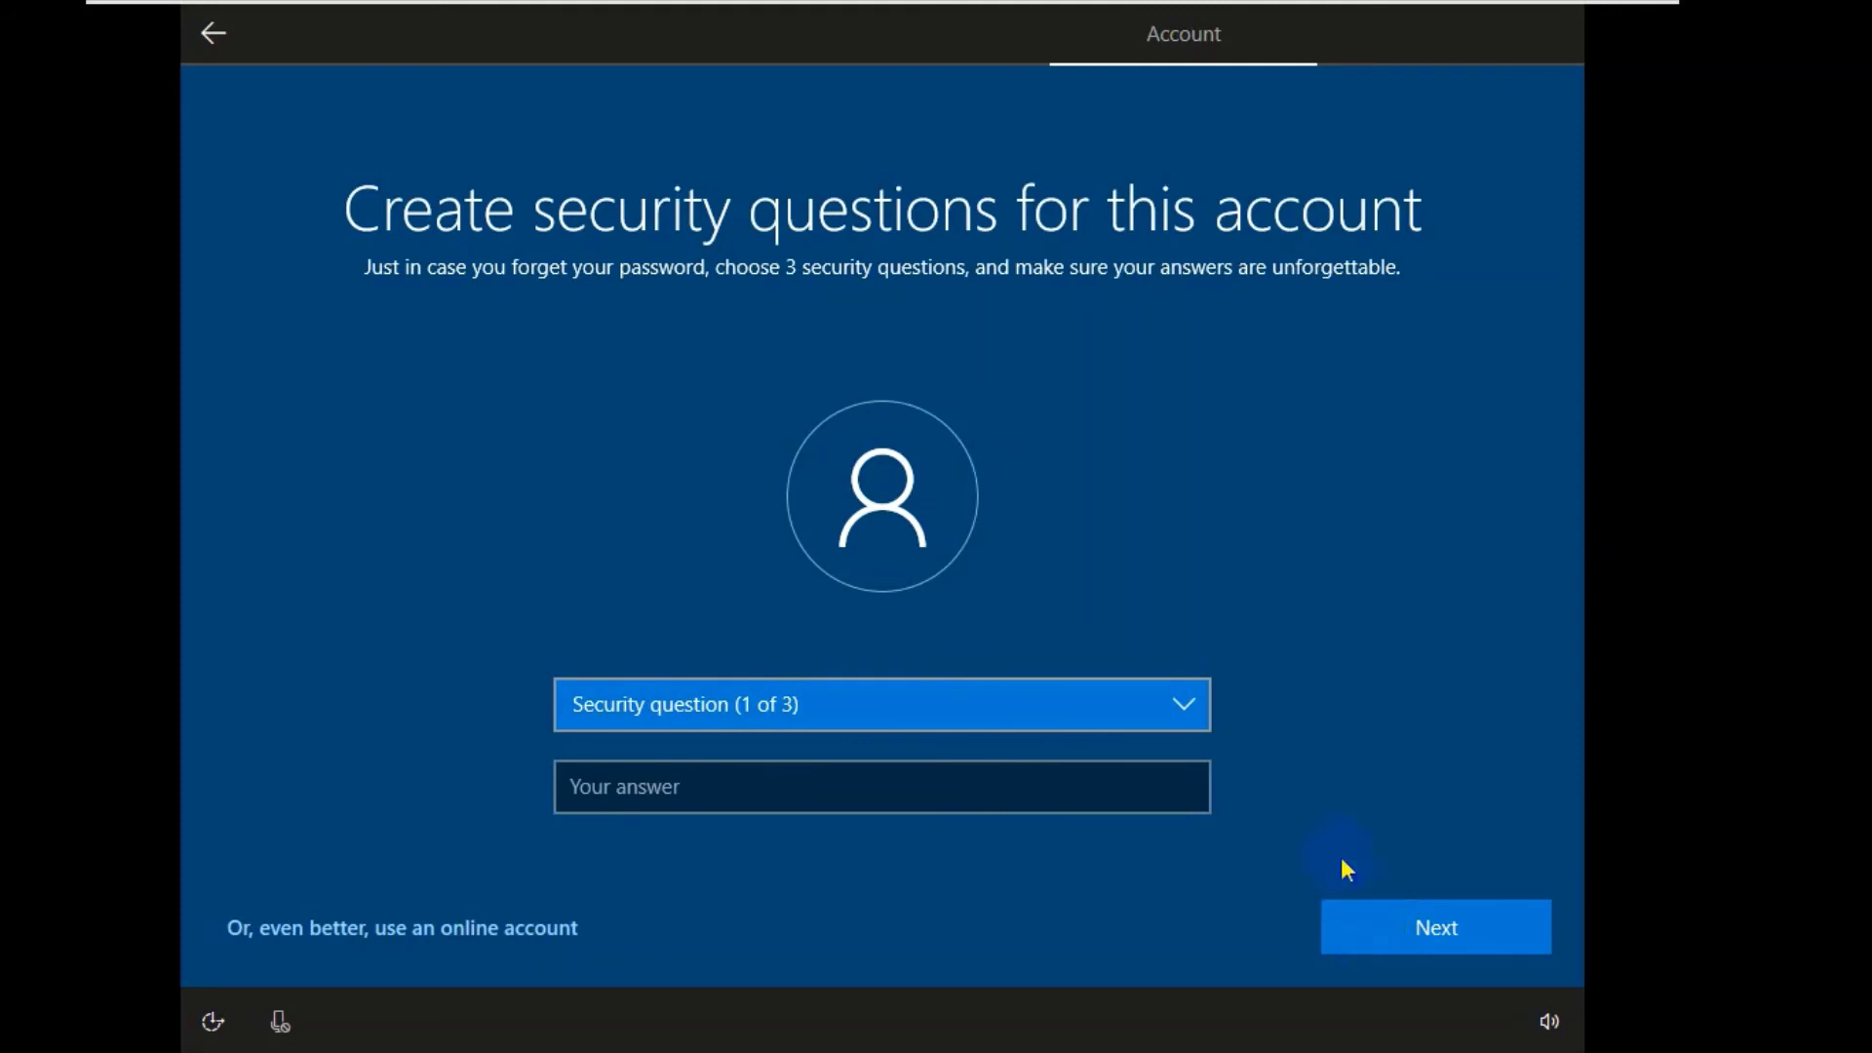
- Pick the first pet's name security question and enter its answer
click(1192, 710)
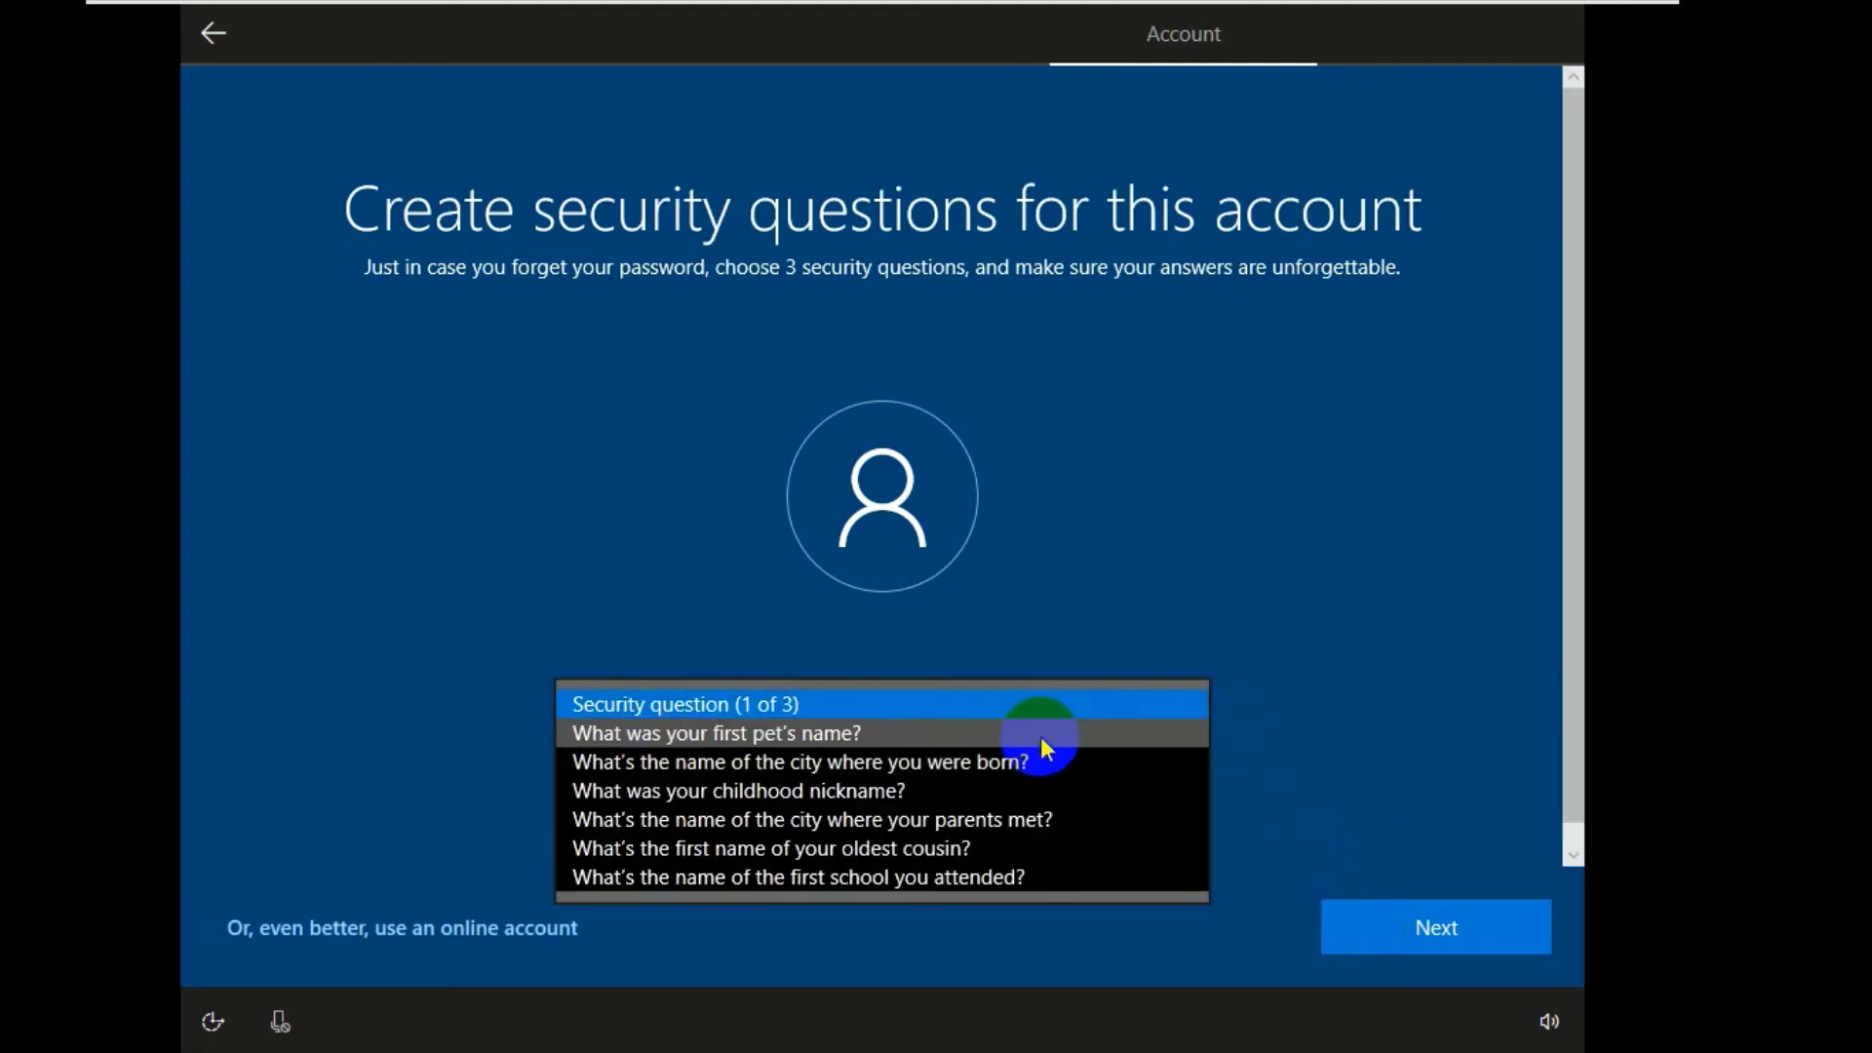
click(1040, 735)
click(807, 788)
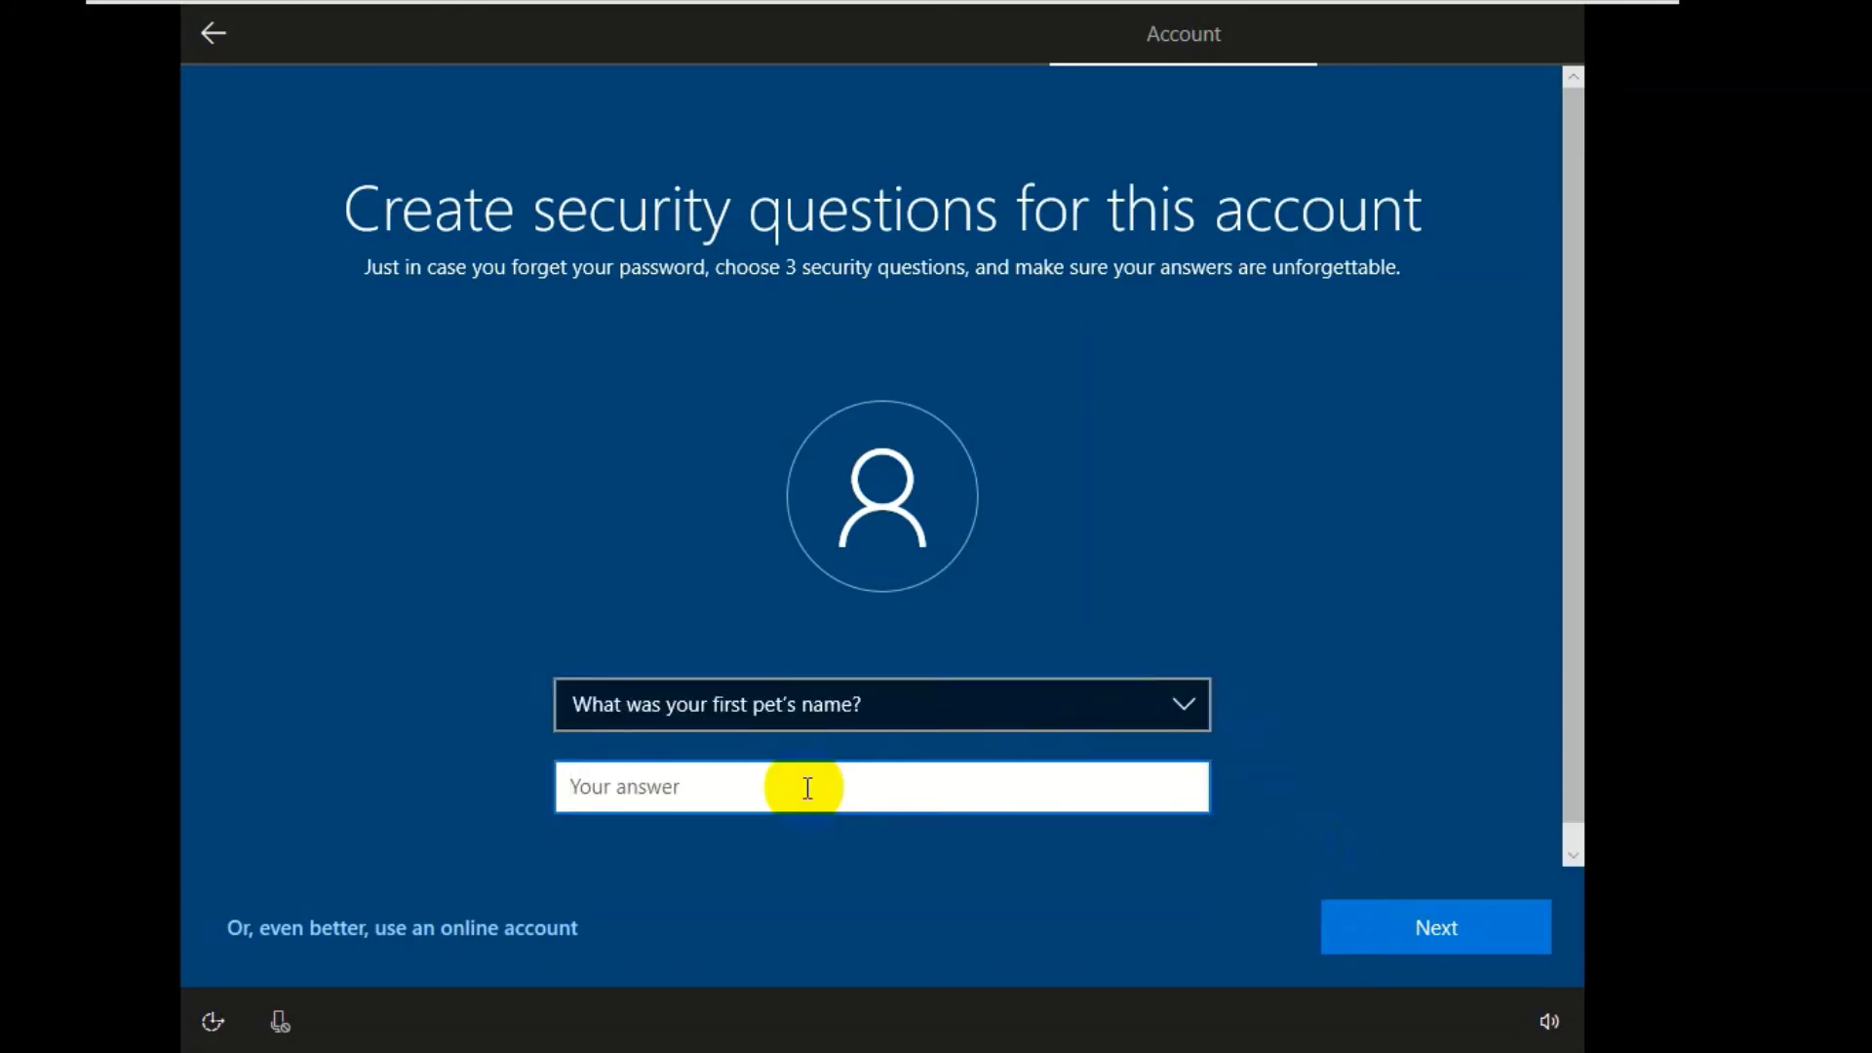
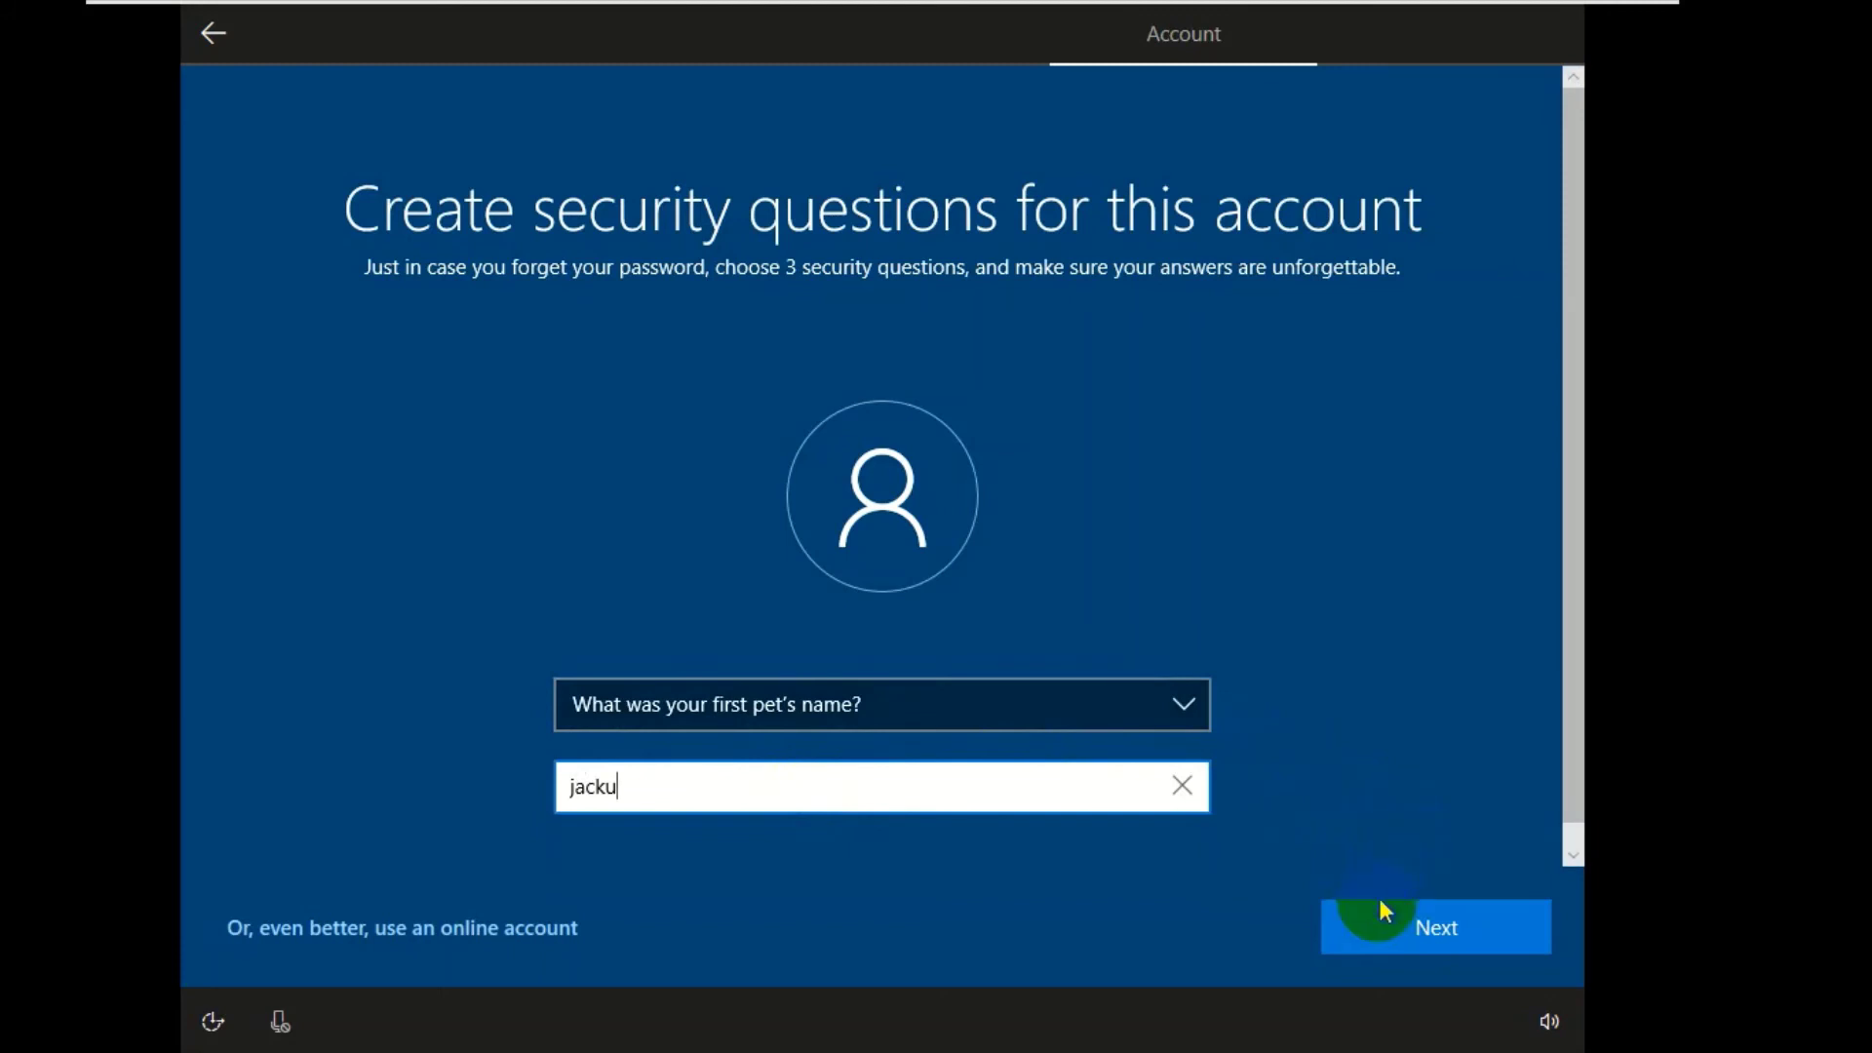
click(1376, 921)
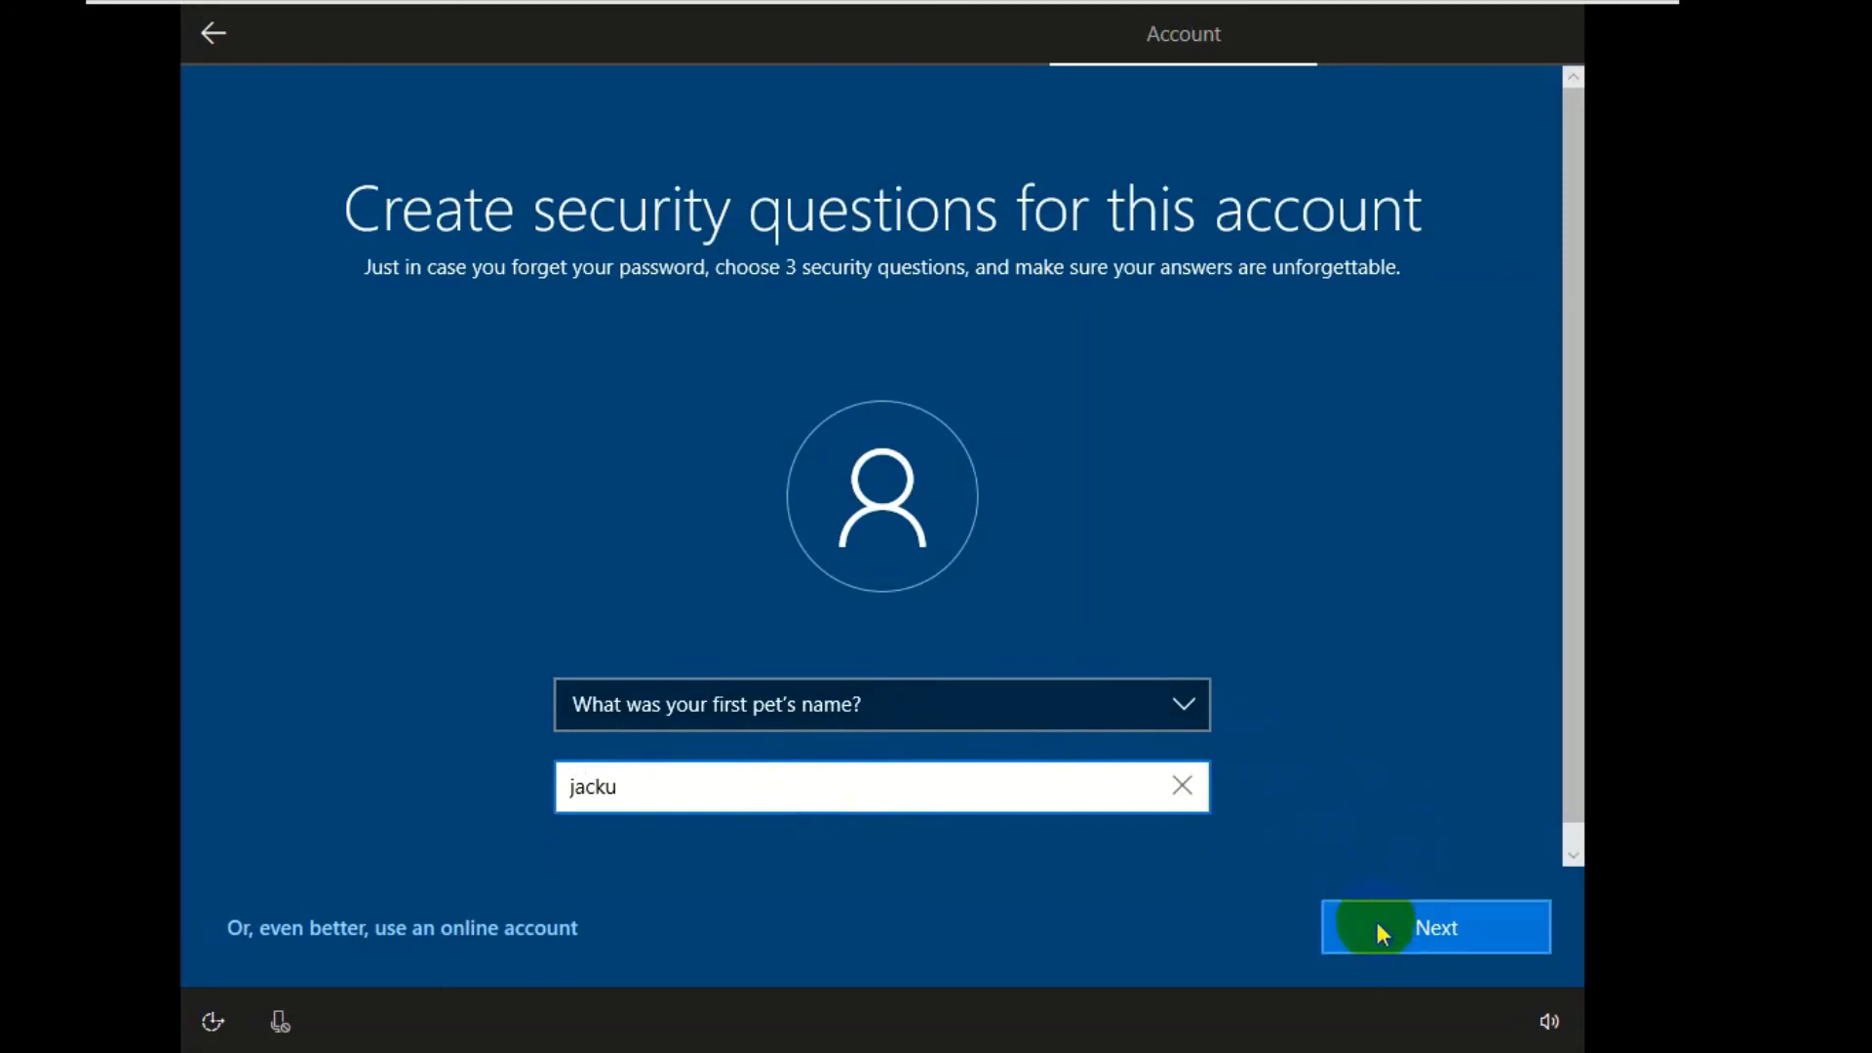
- Pick the childhood nickname security question and enter its answer
click(1065, 709)
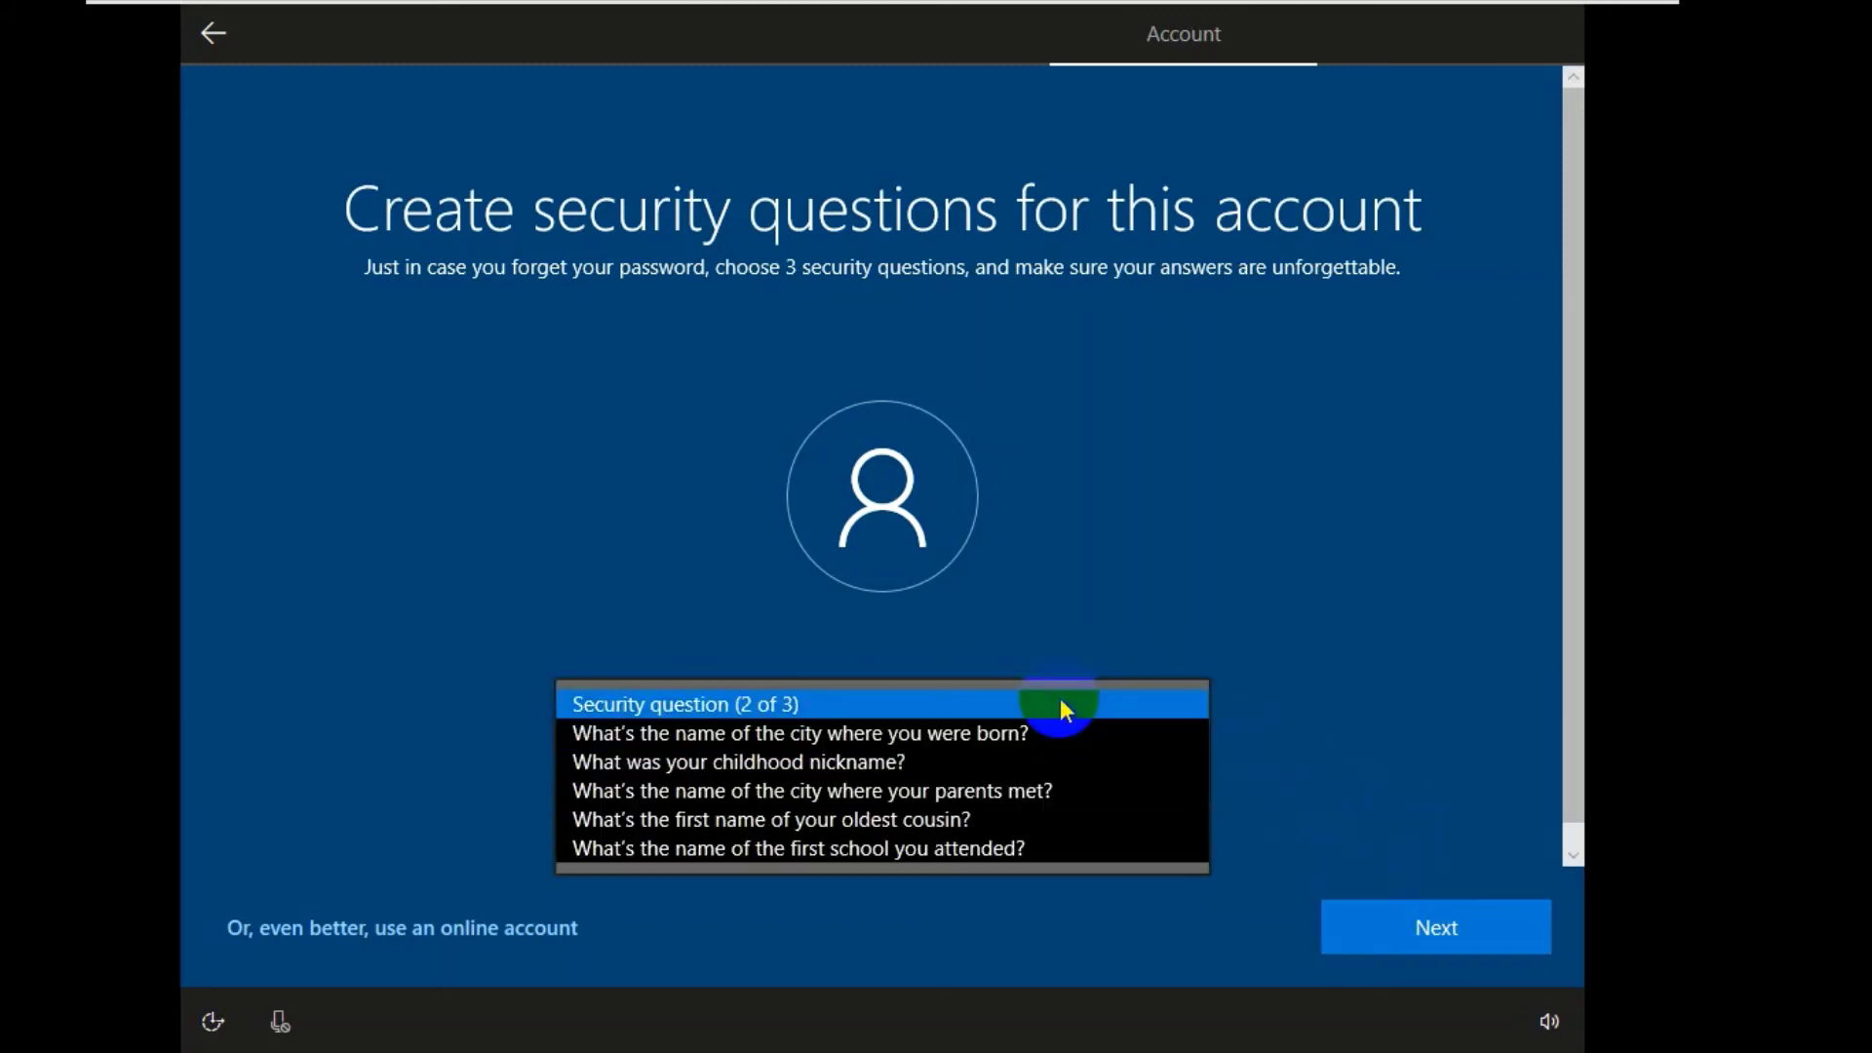
click(956, 756)
click(852, 792)
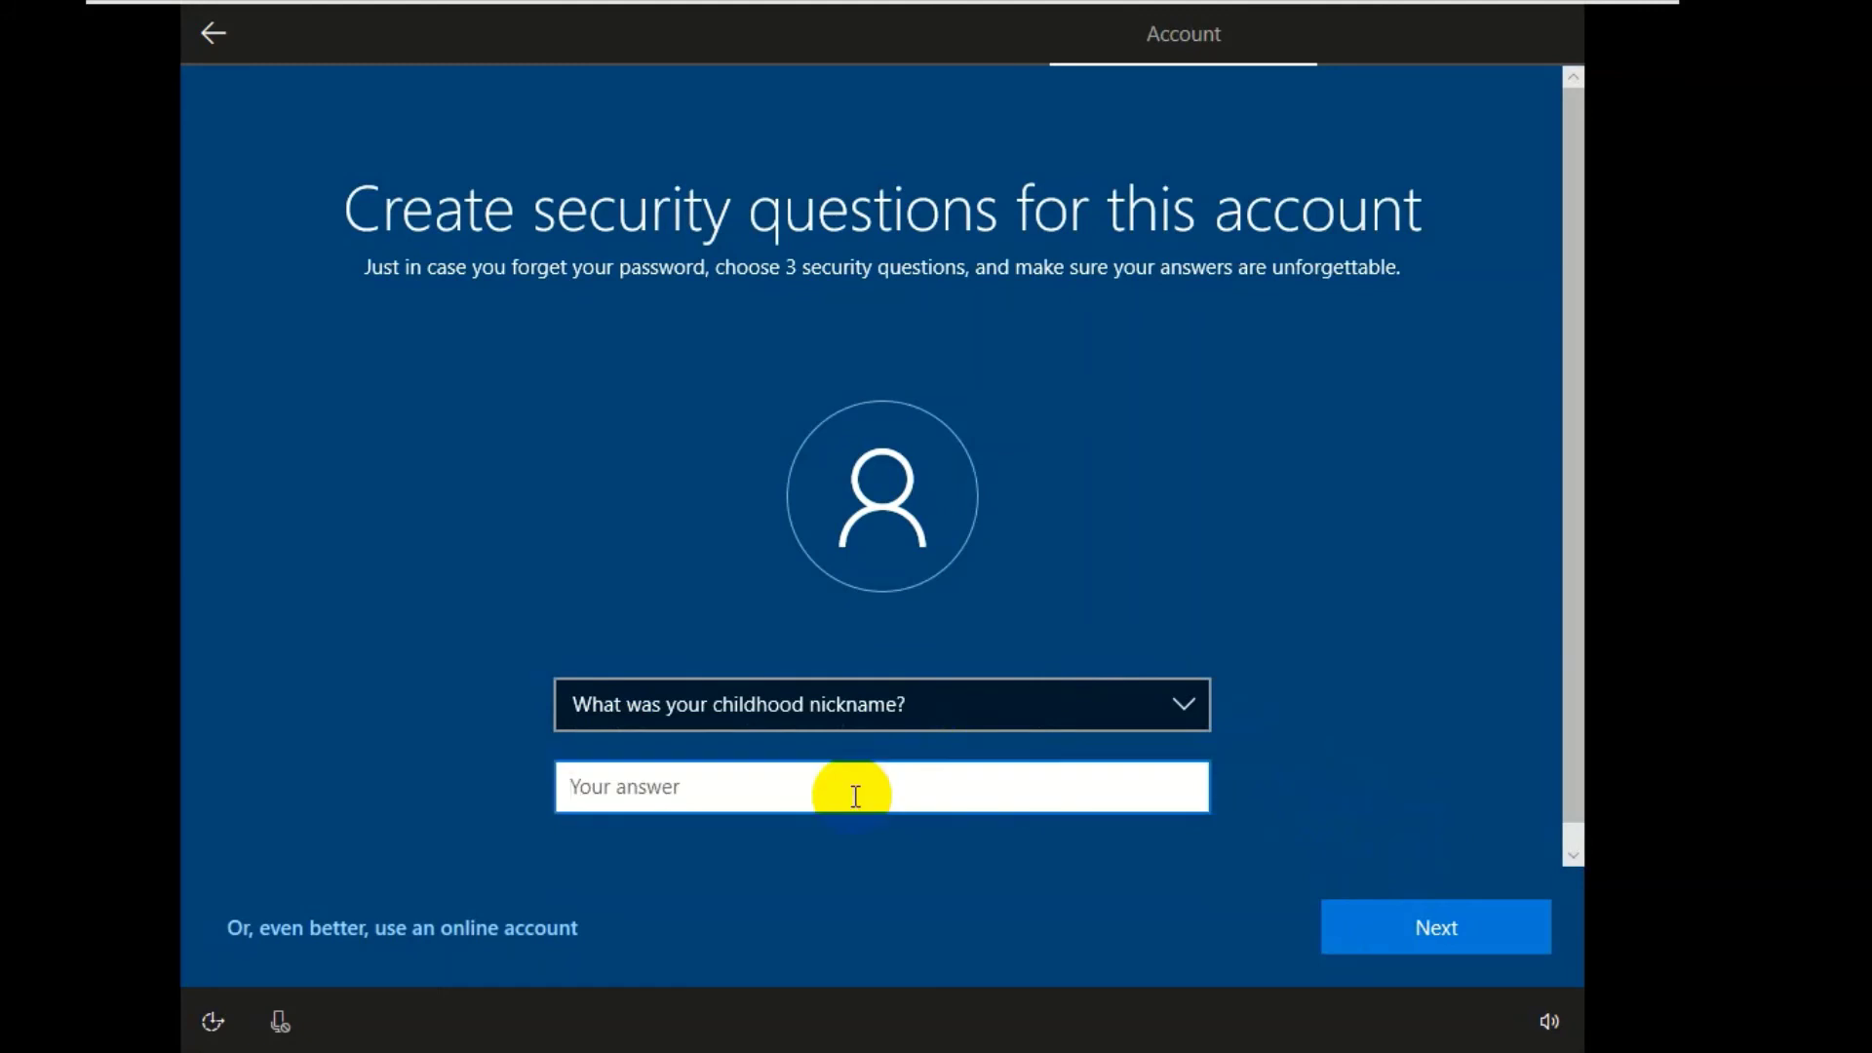
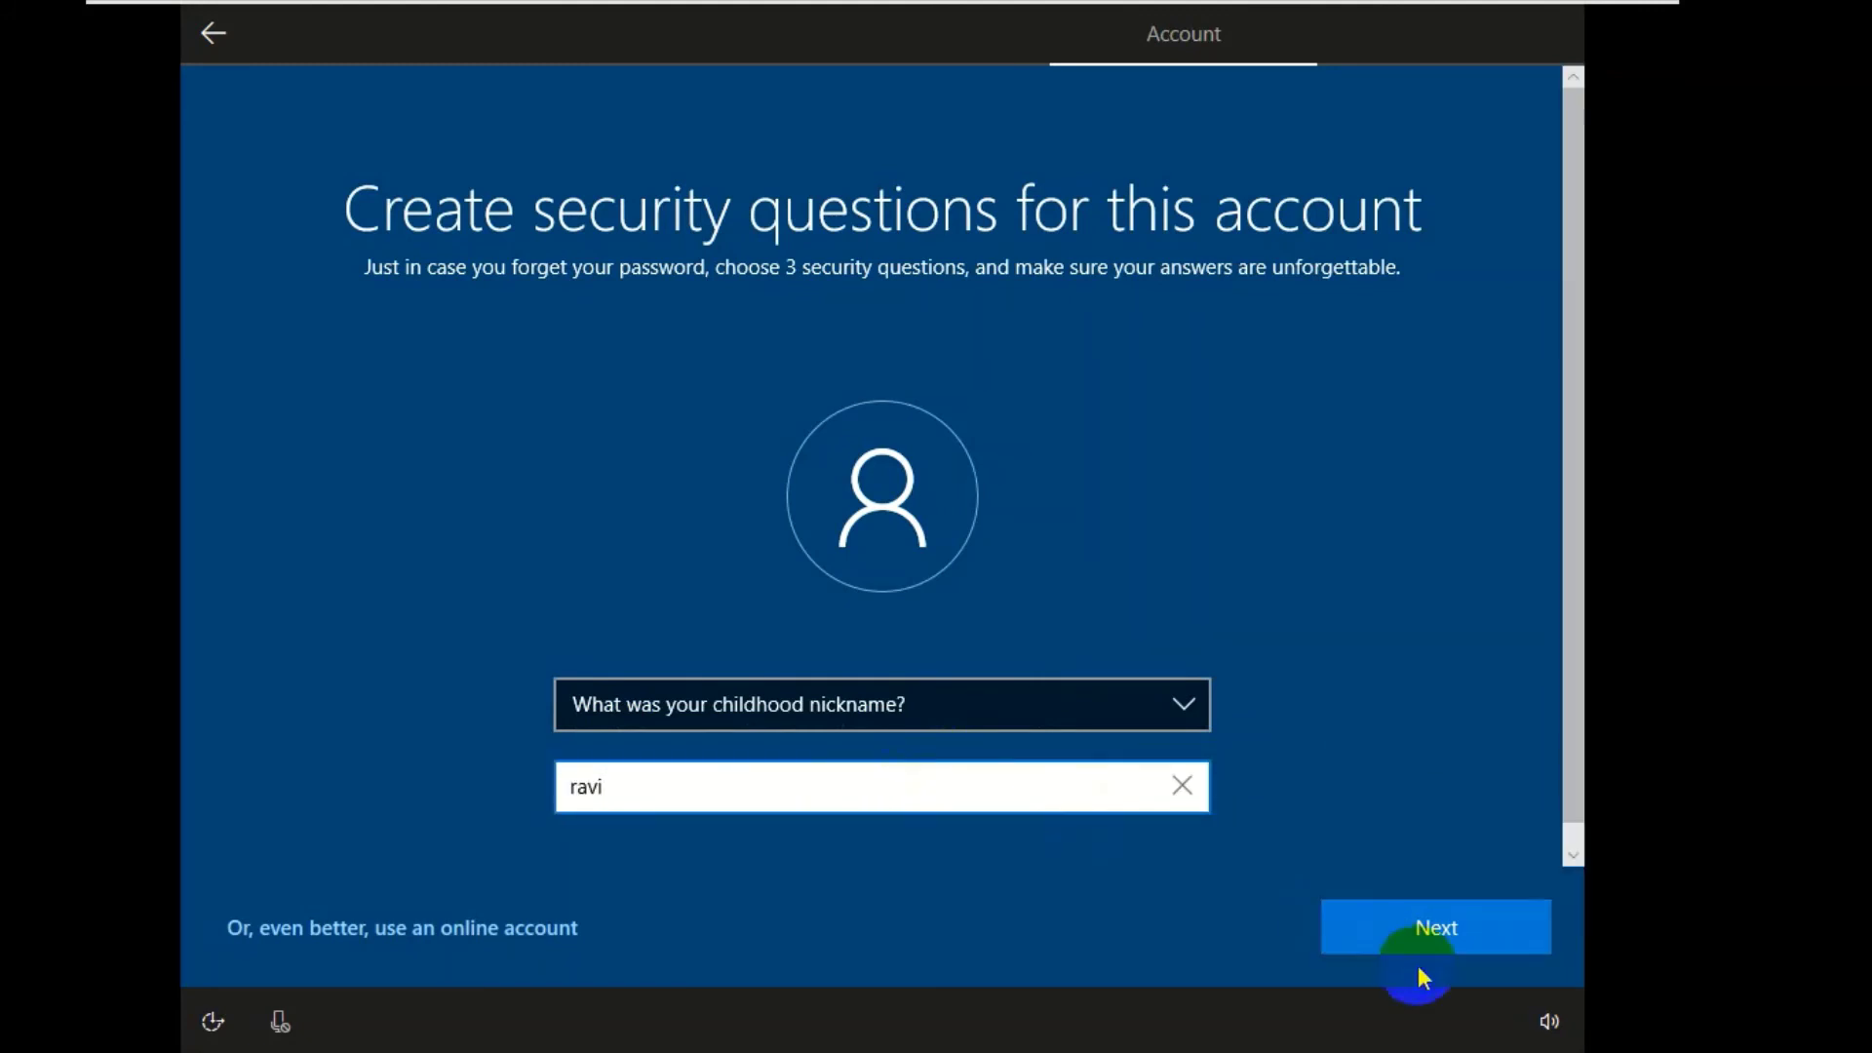
click(1404, 936)
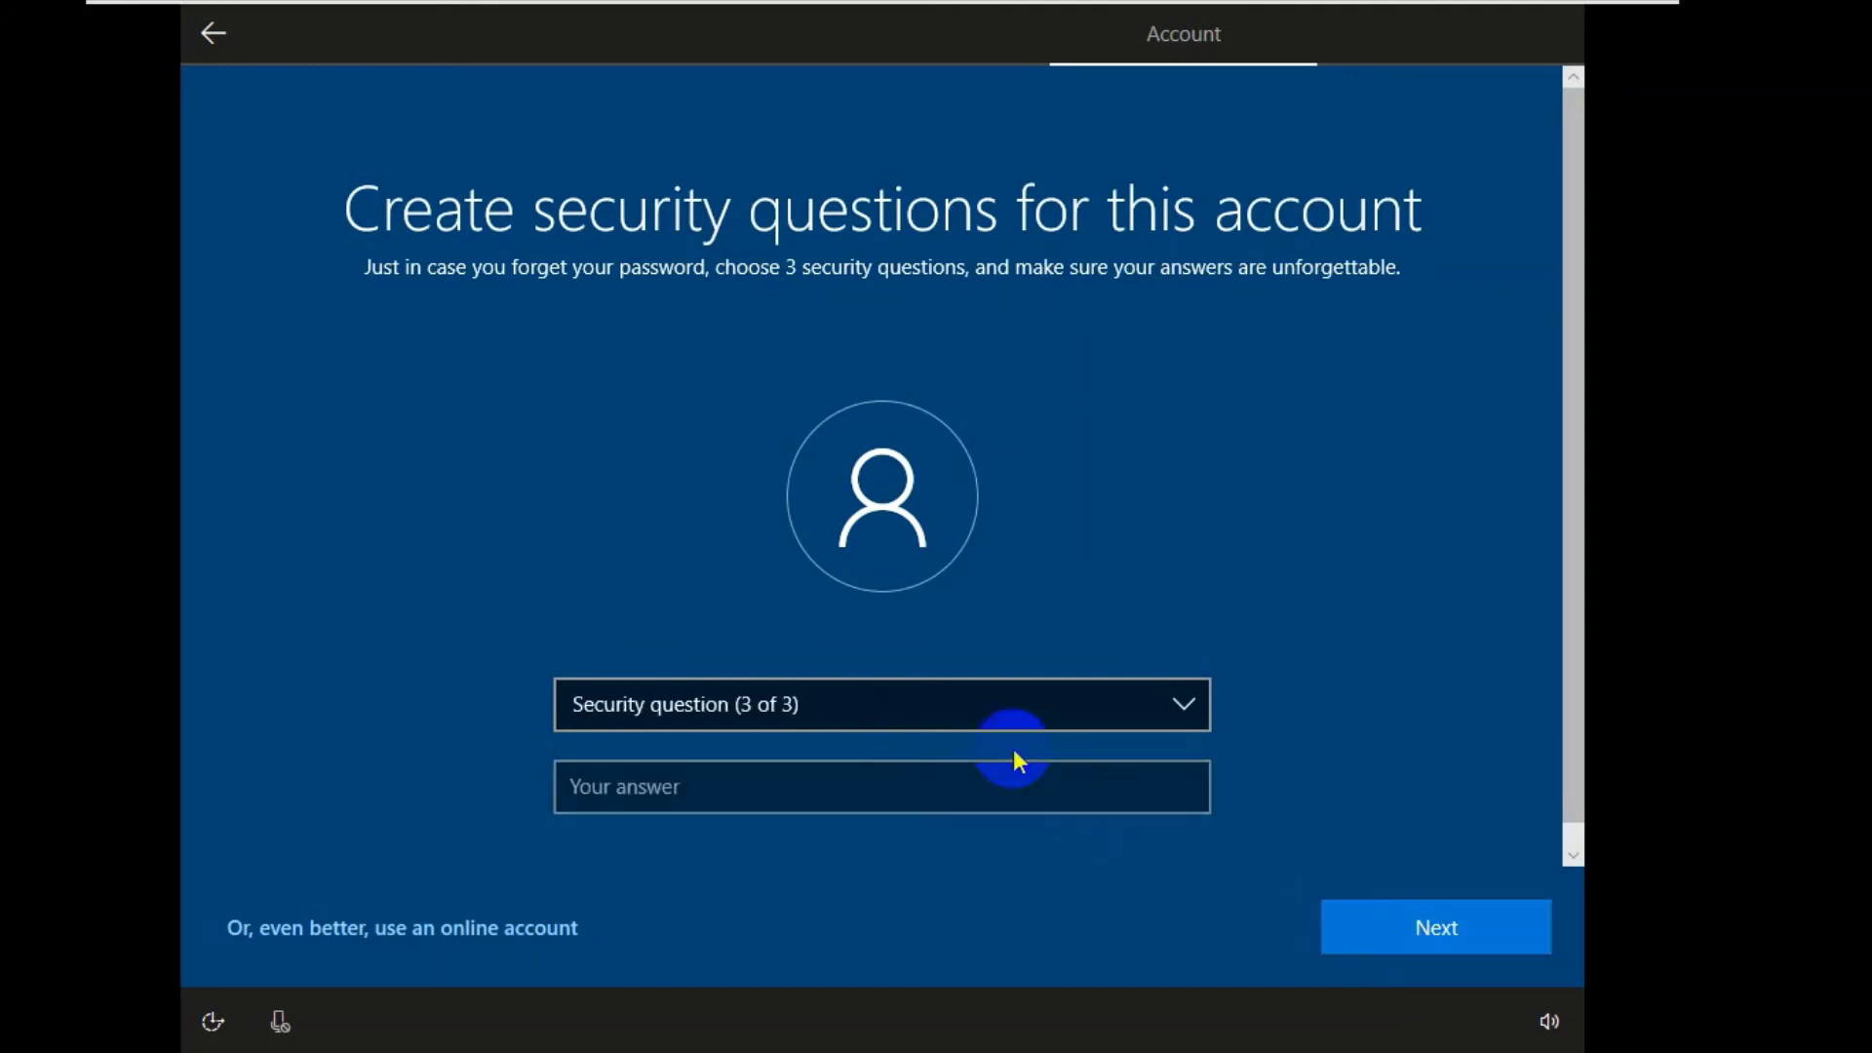
- Pick the birth city security question and enter its answer
click(1033, 730)
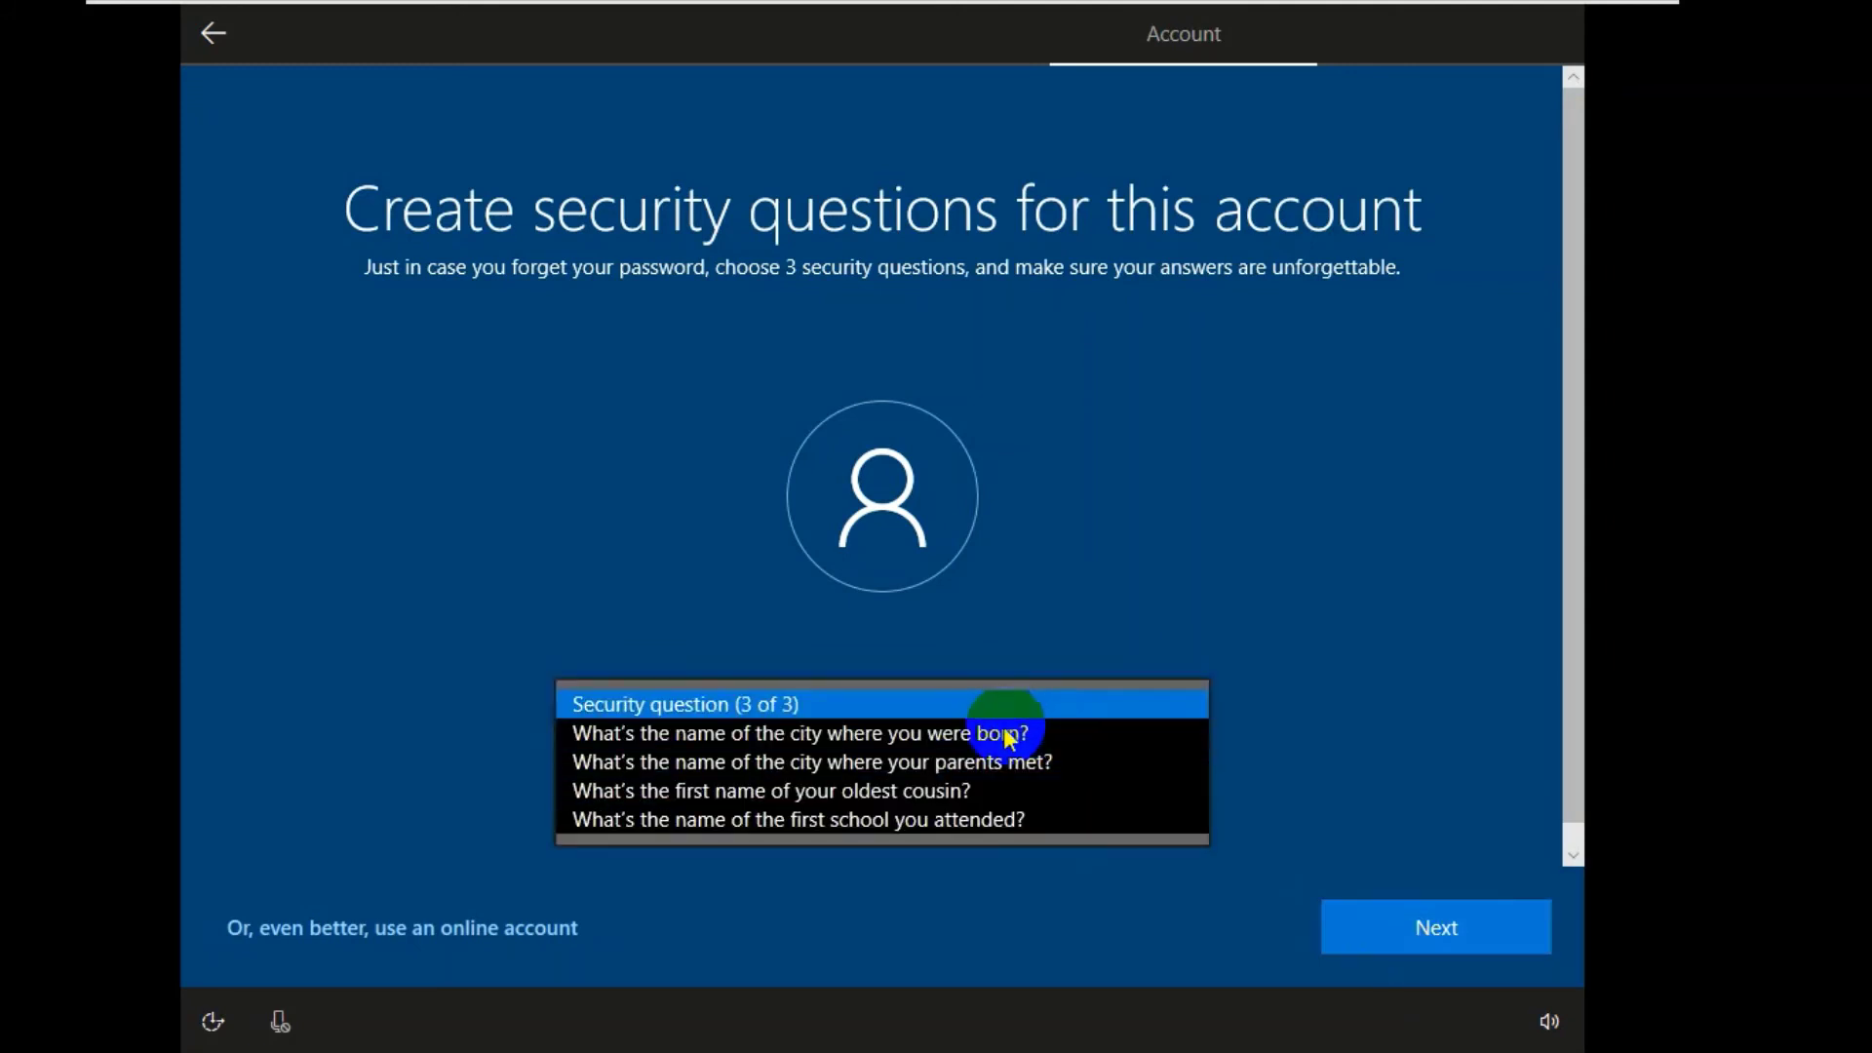
click(961, 741)
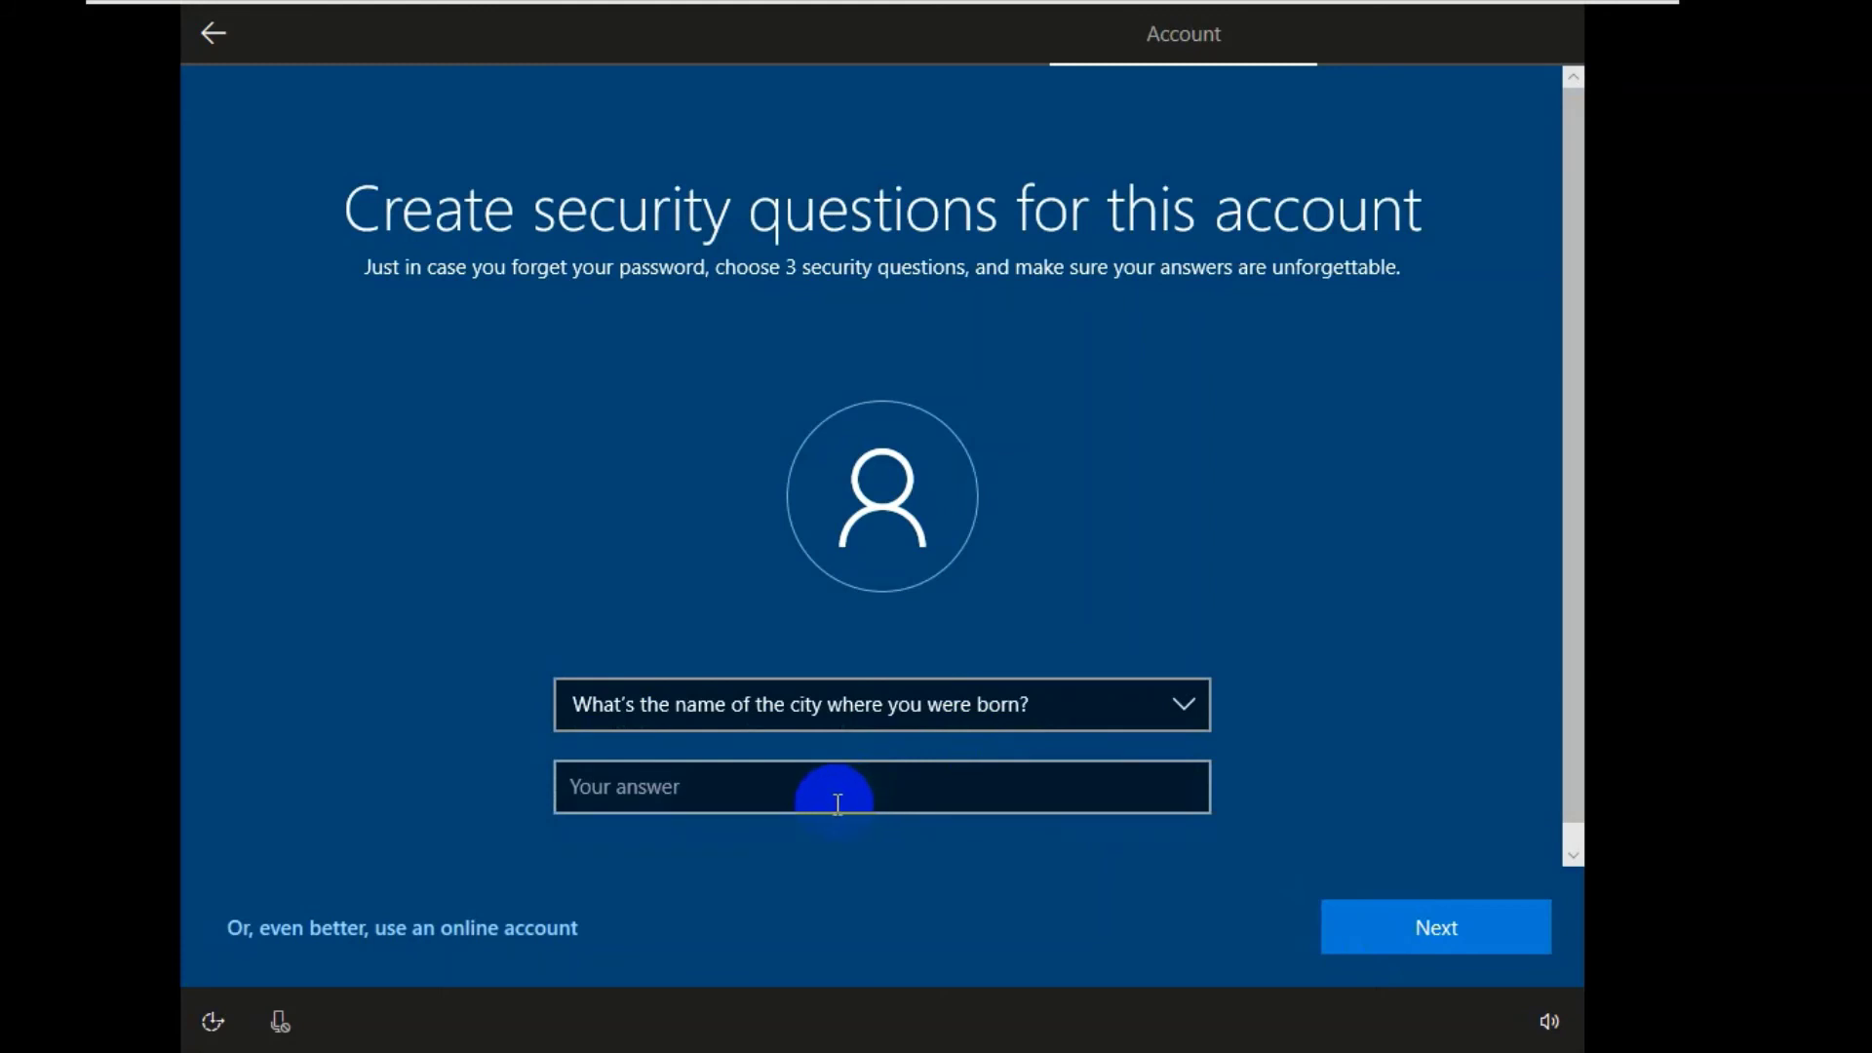
click(838, 798)
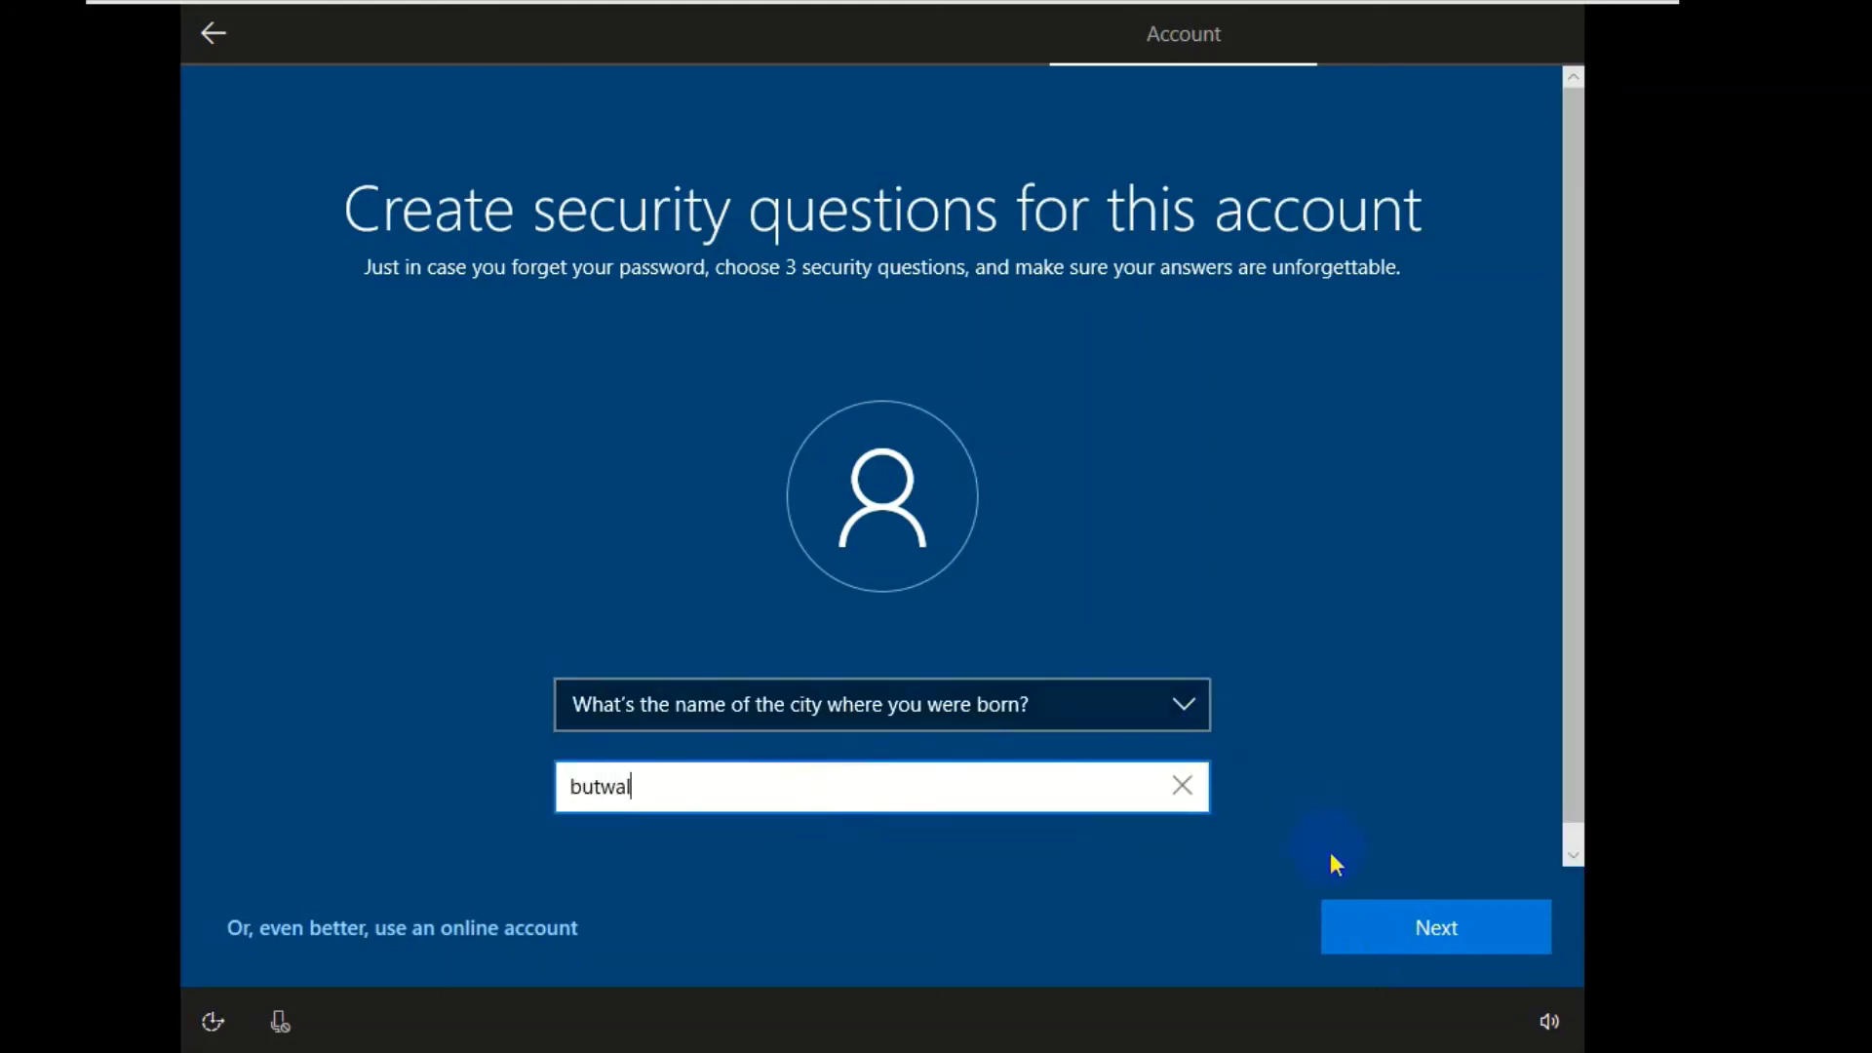
click(1371, 927)
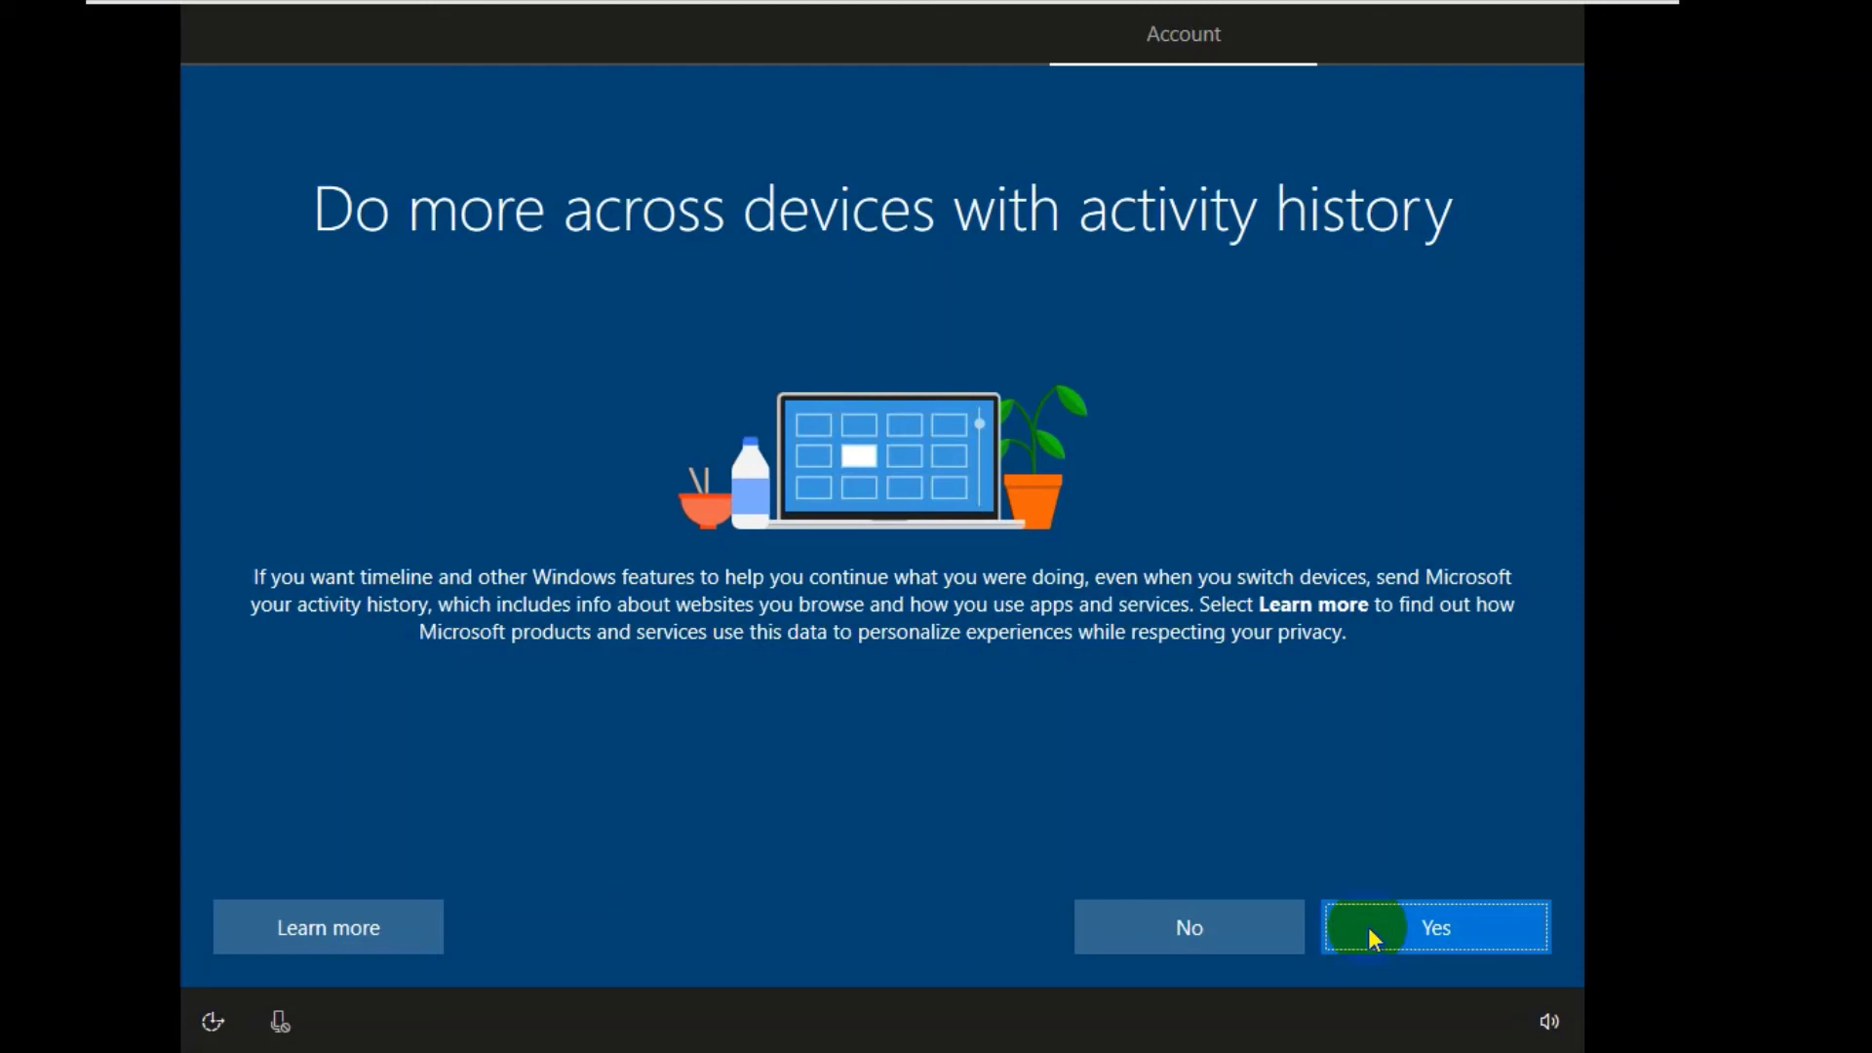
- Decline sending activity history to Microsoft
click(1224, 934)
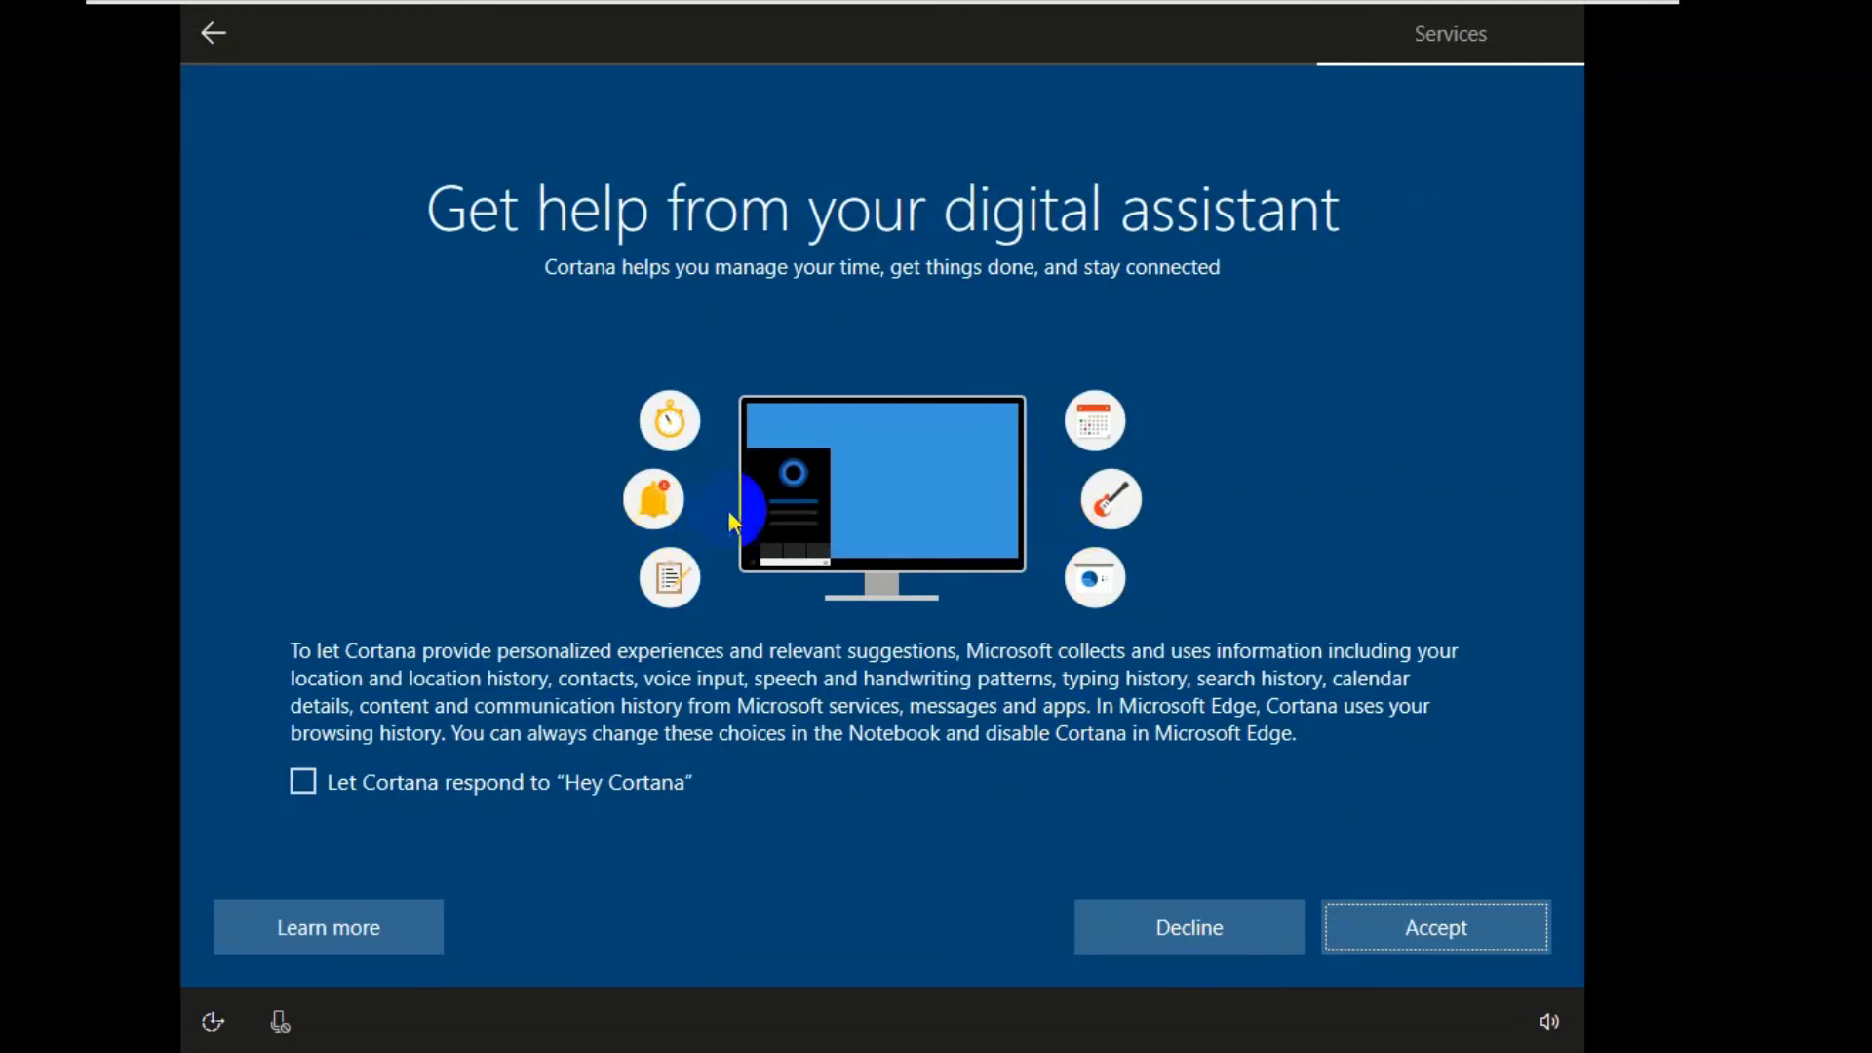
- Decline Cortana on the 'Get help from your digital assistant' setup page
click(1132, 932)
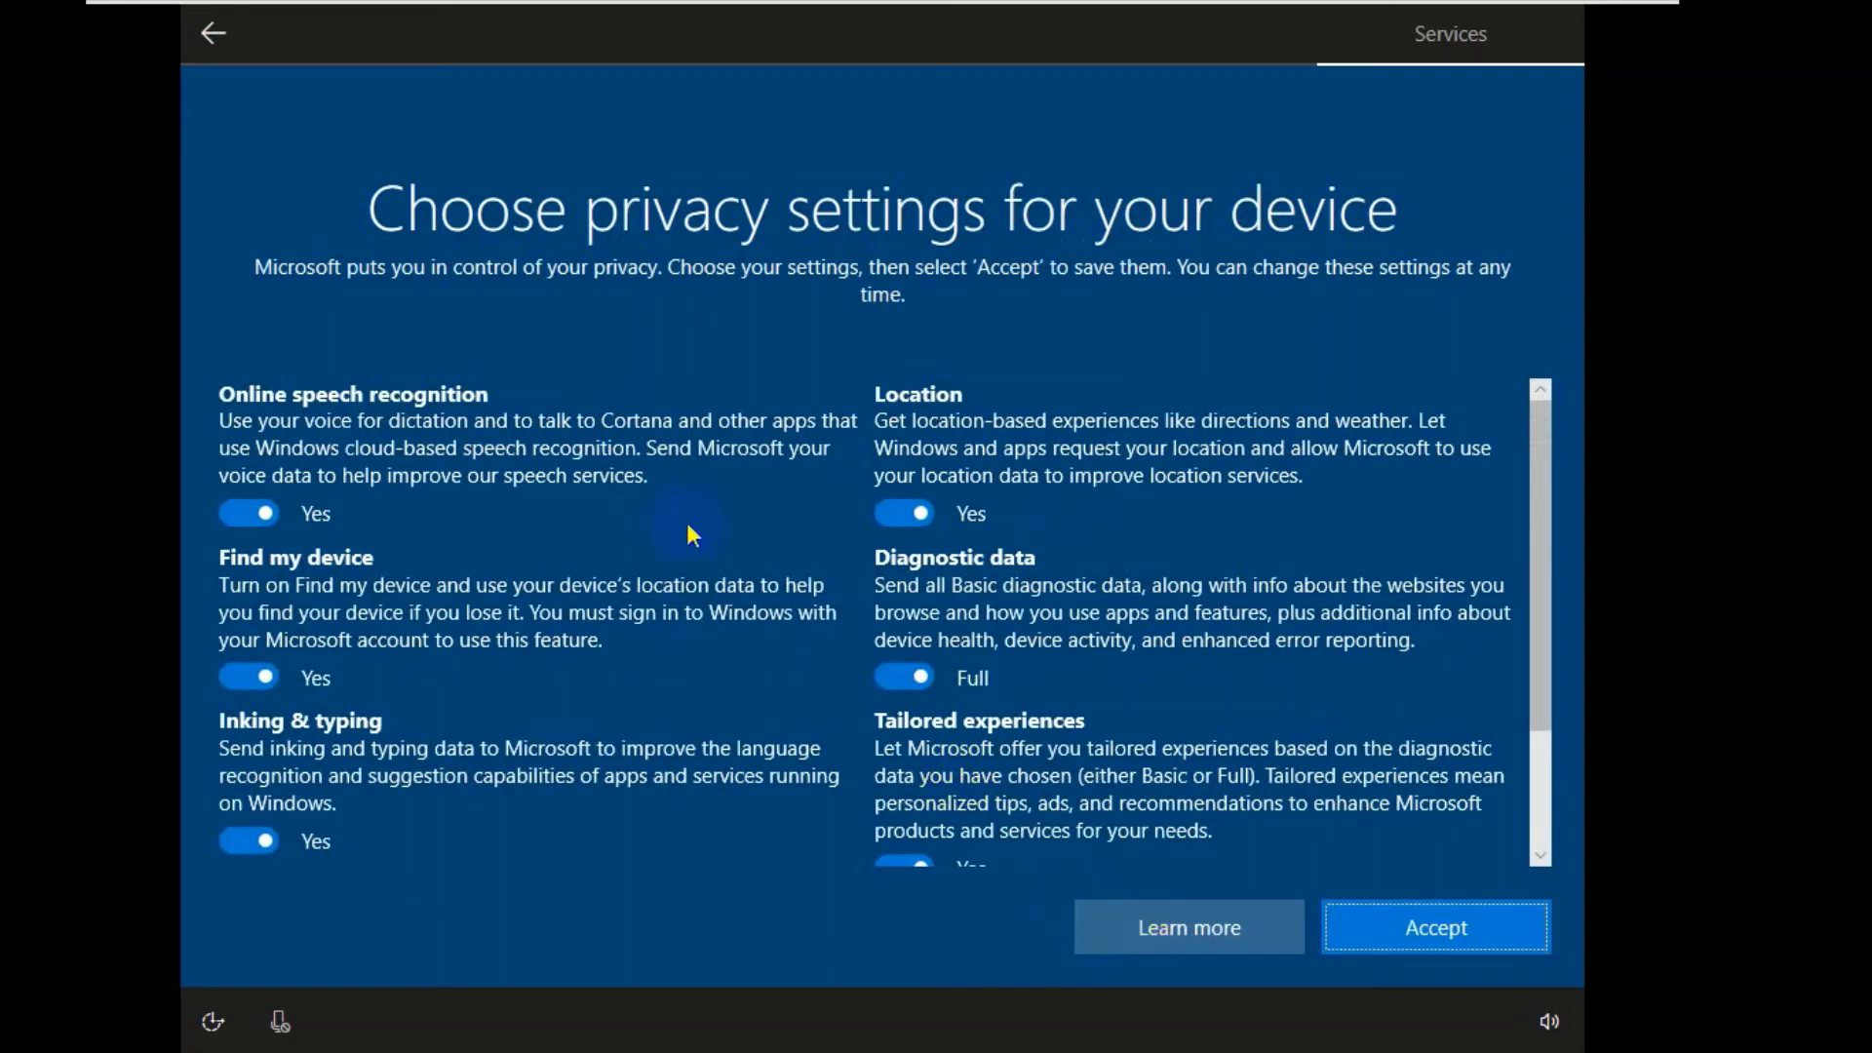
- Turn off speech, location, Find my device, inking, advertising ID and tailored experiences; set diagnostics to Basic; accept
click(258, 515)
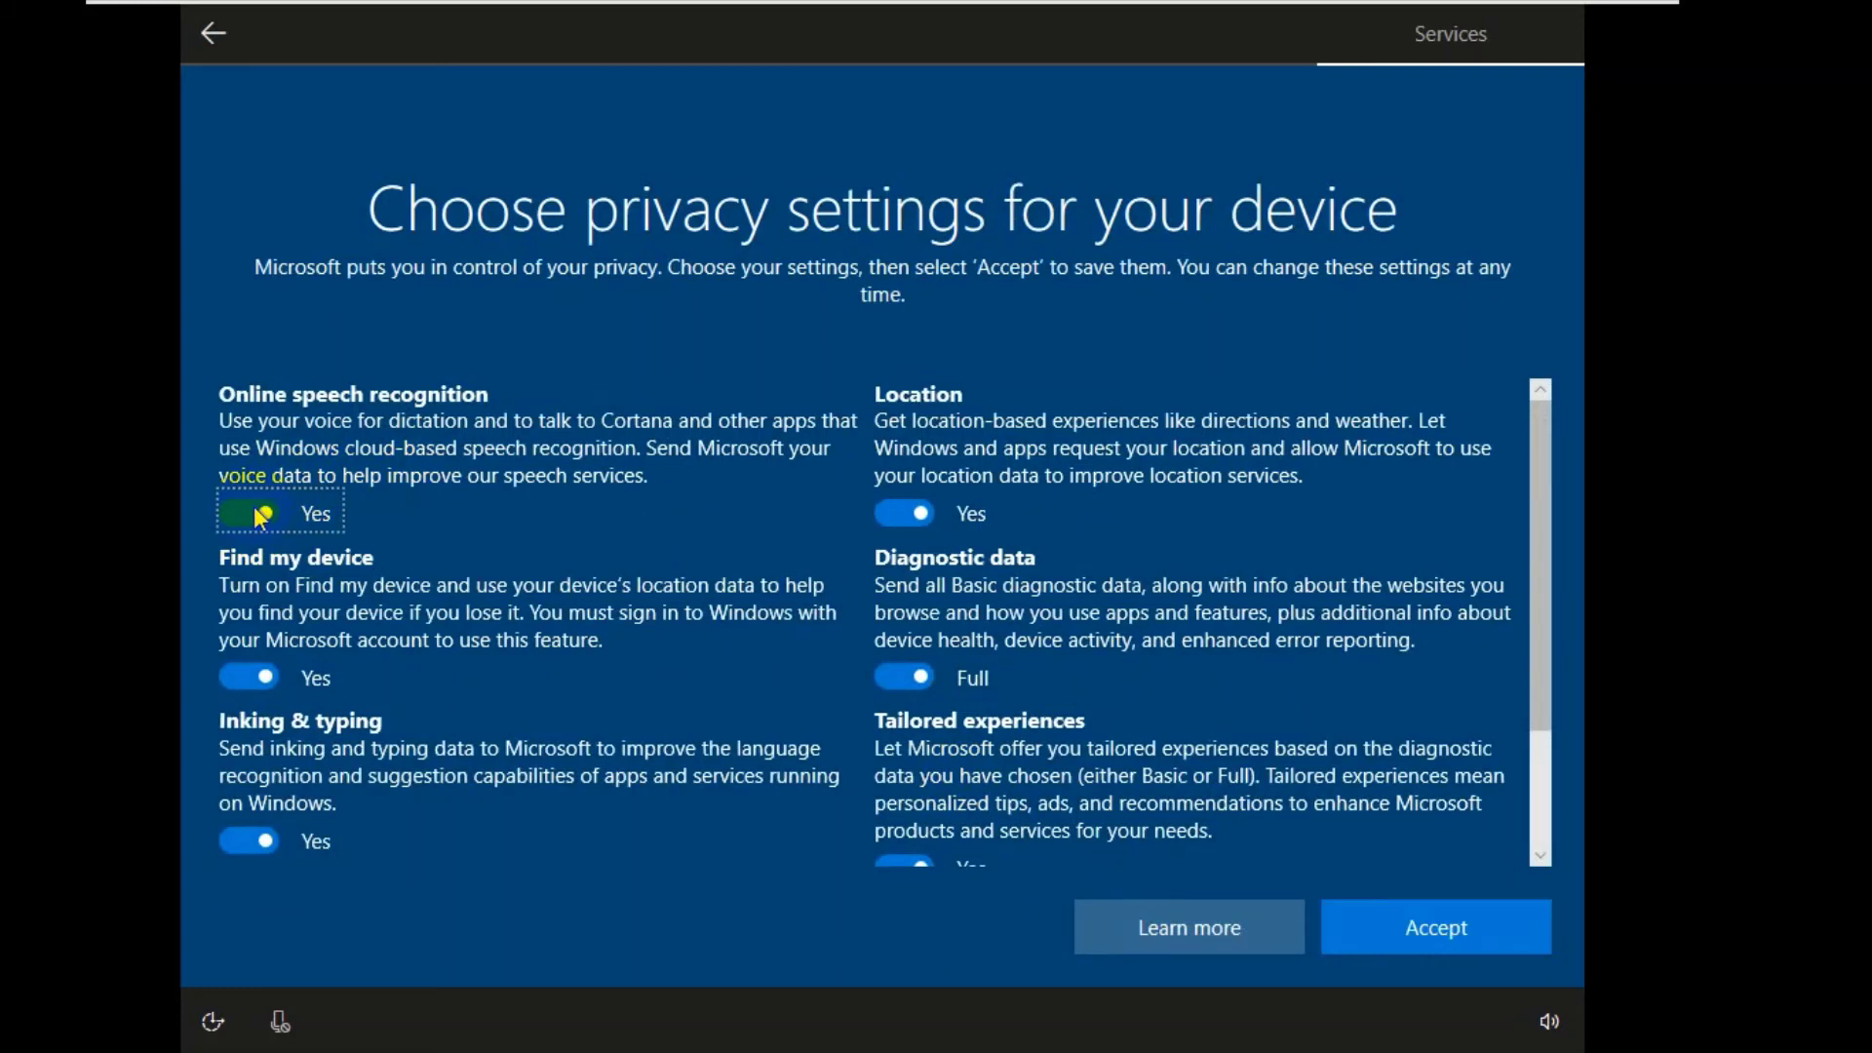
click(898, 514)
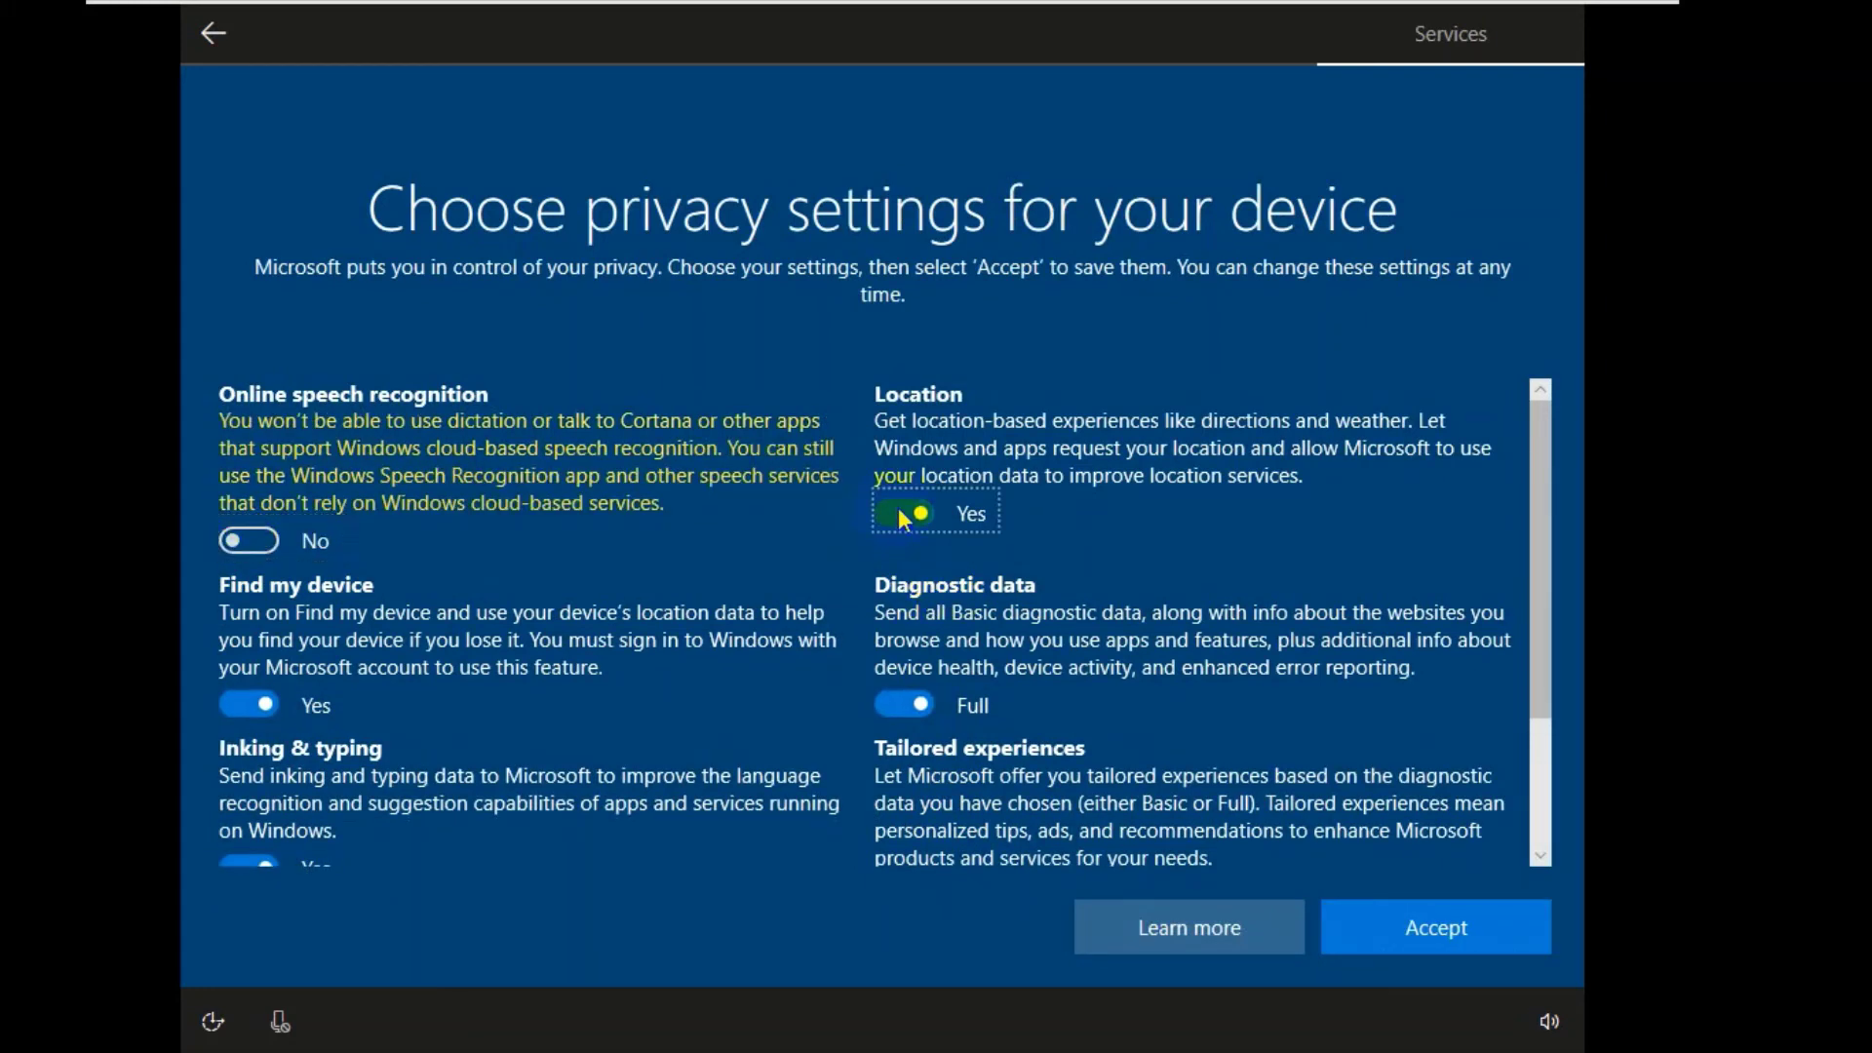
click(895, 704)
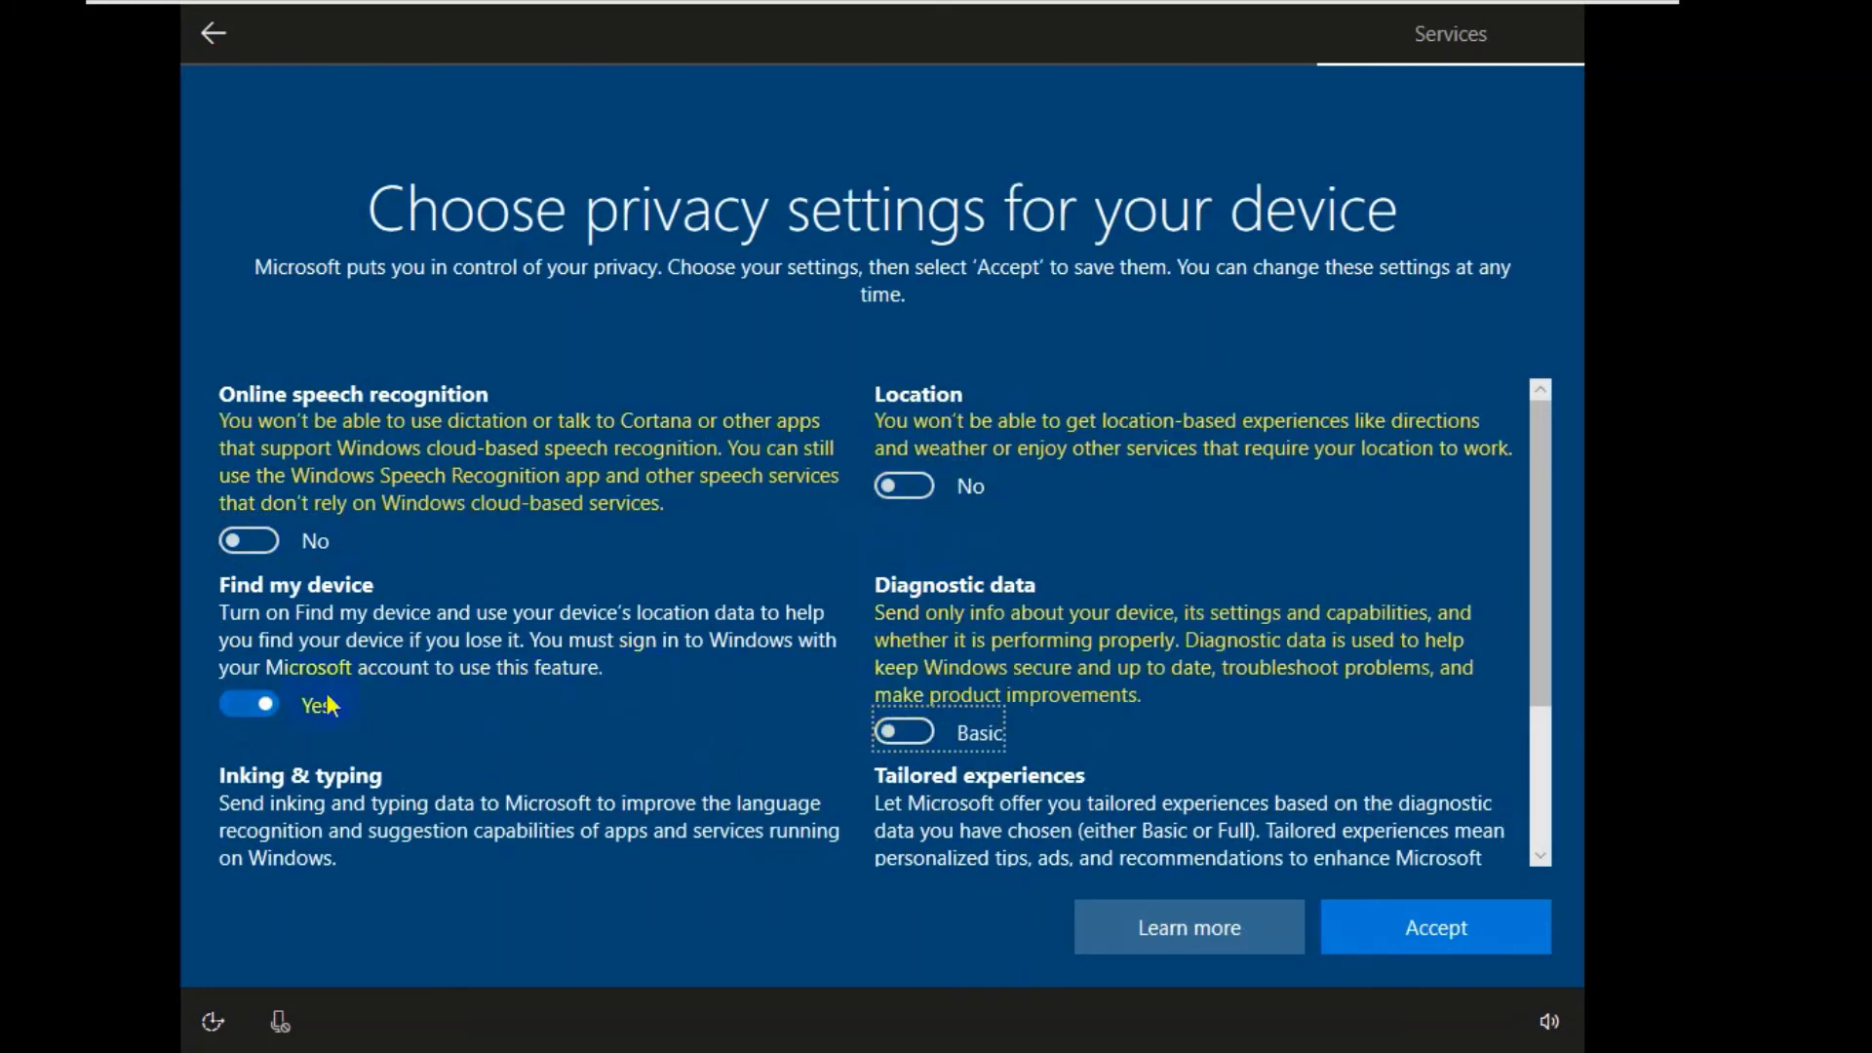
click(243, 702)
scroll(723, 634, down, 3)
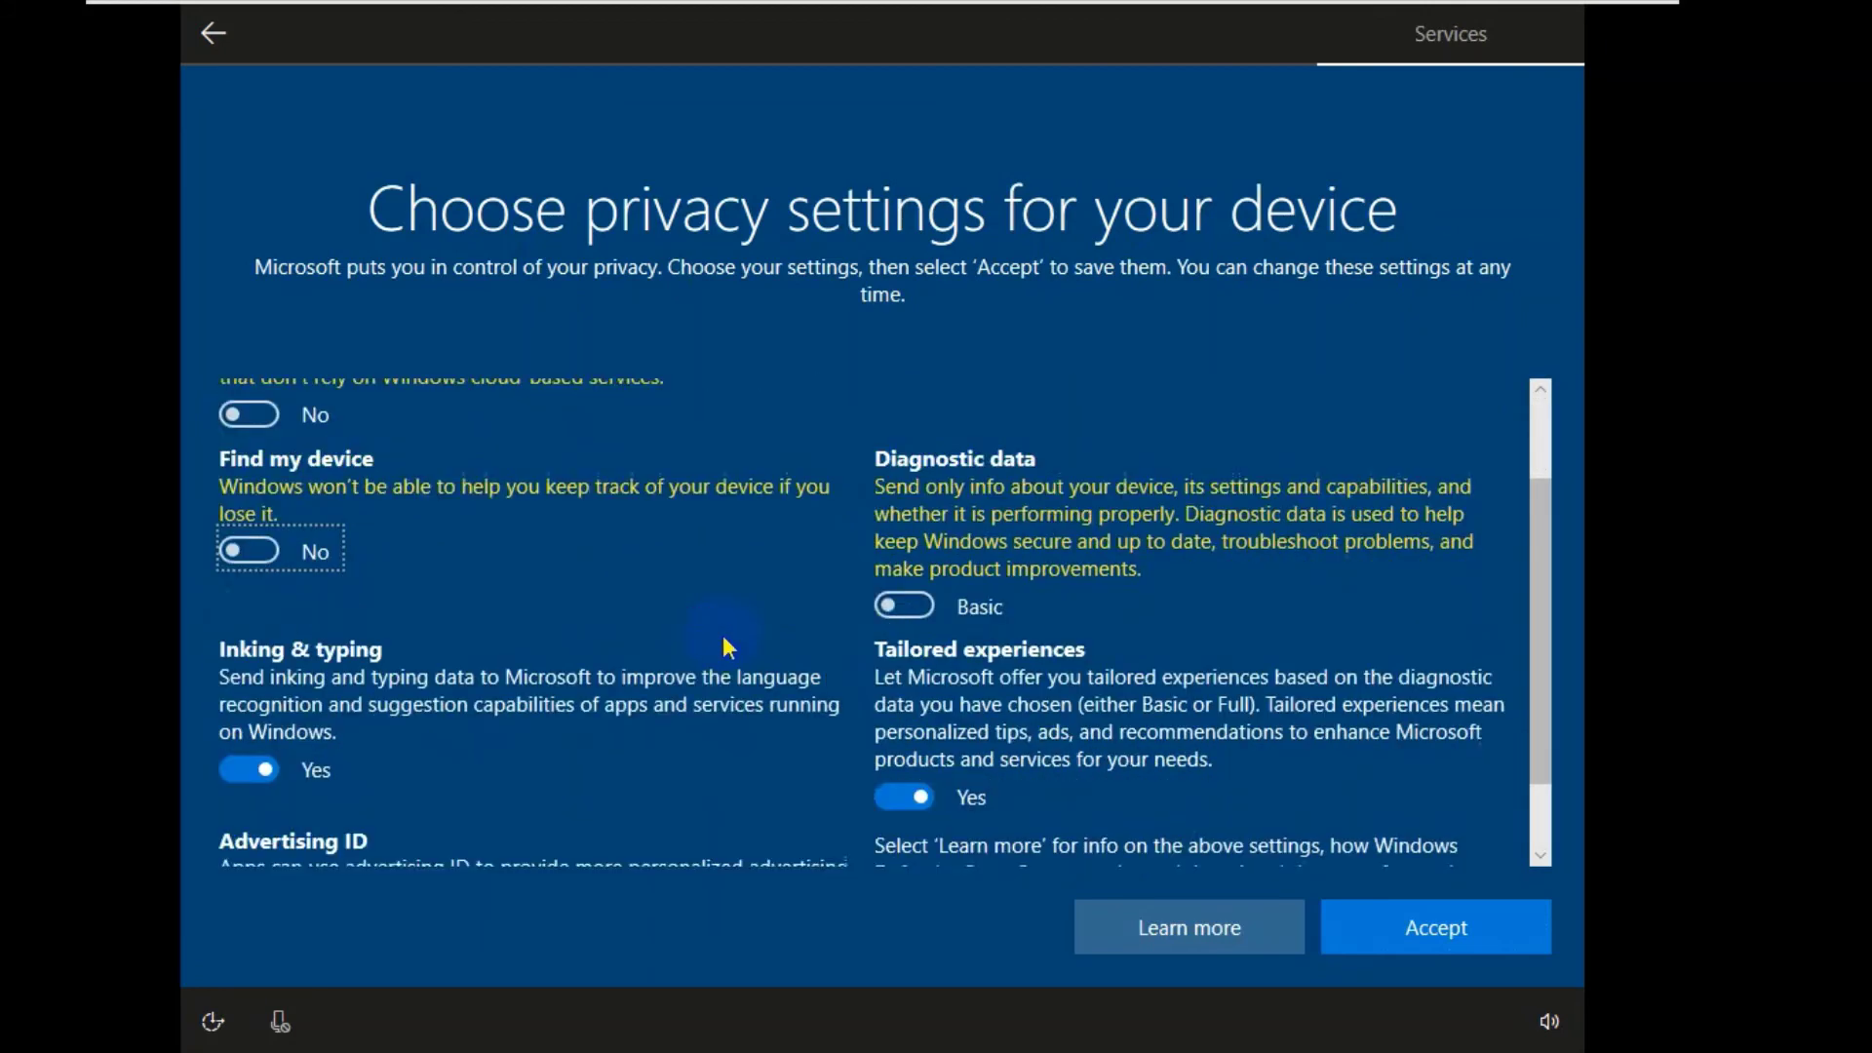
click(242, 675)
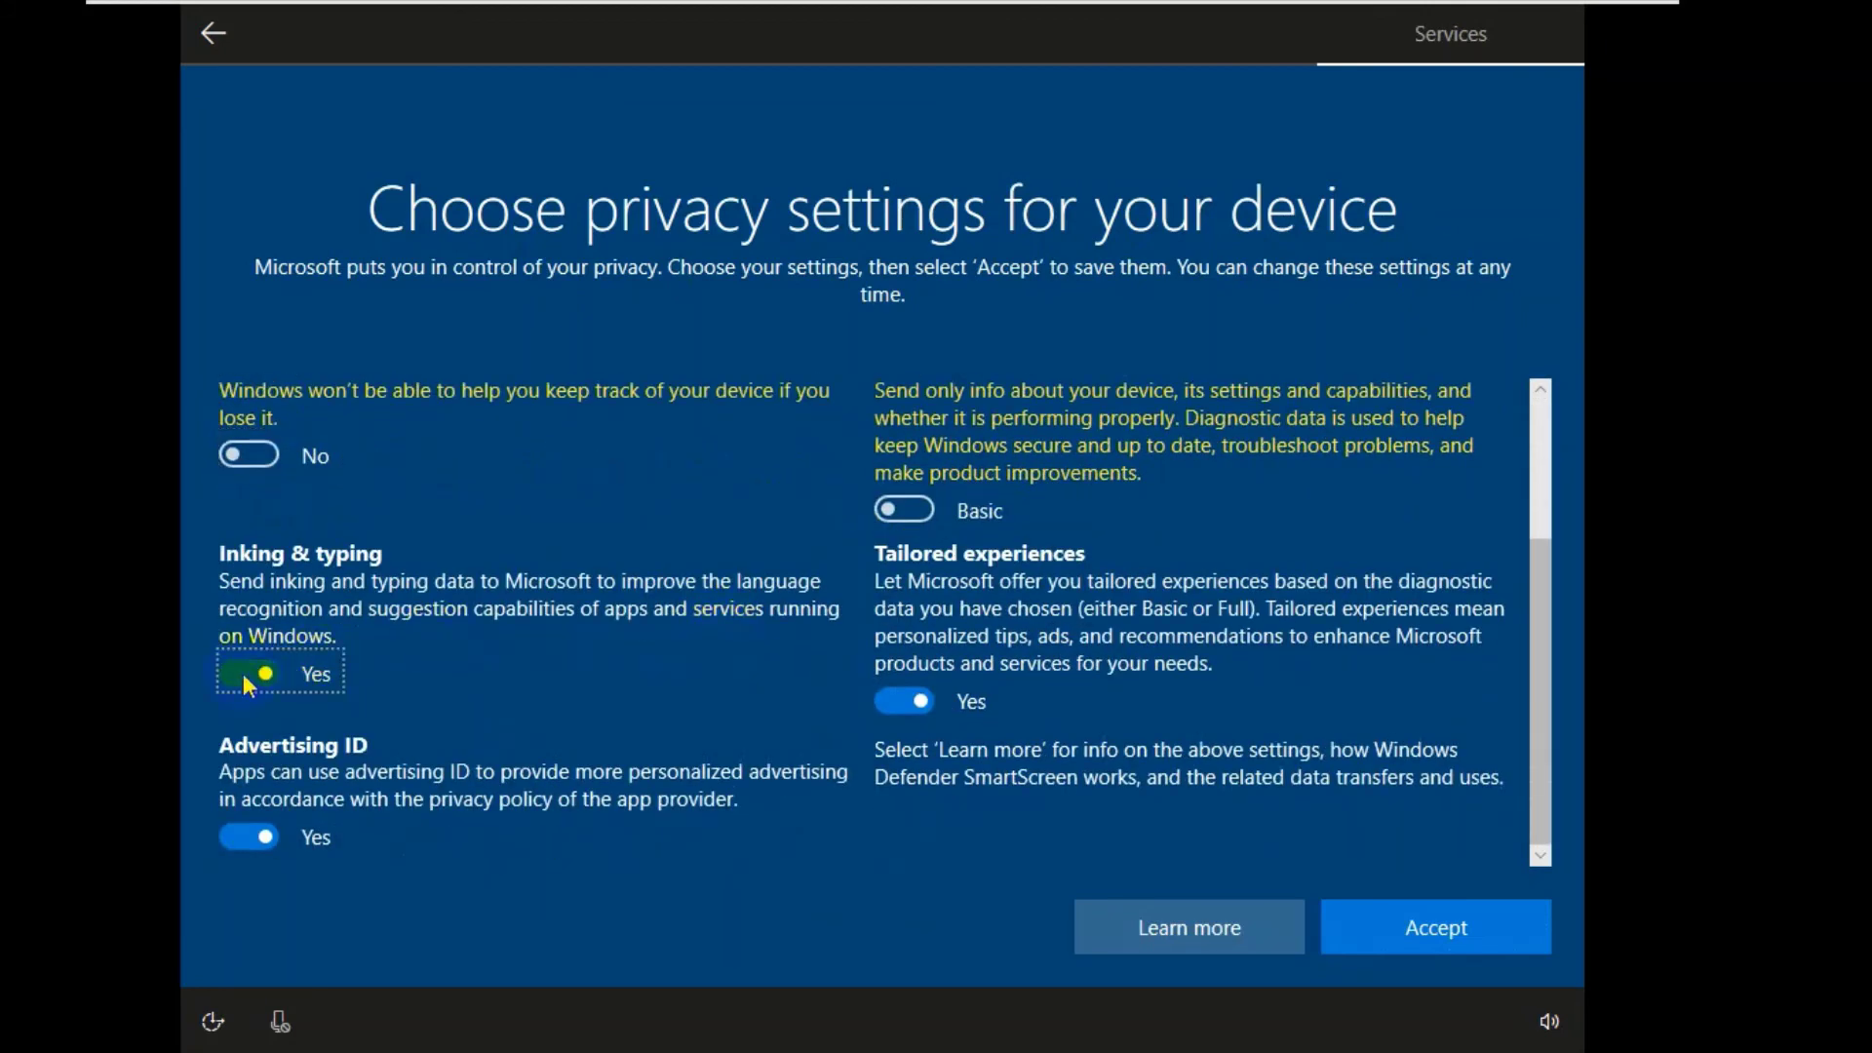
click(238, 842)
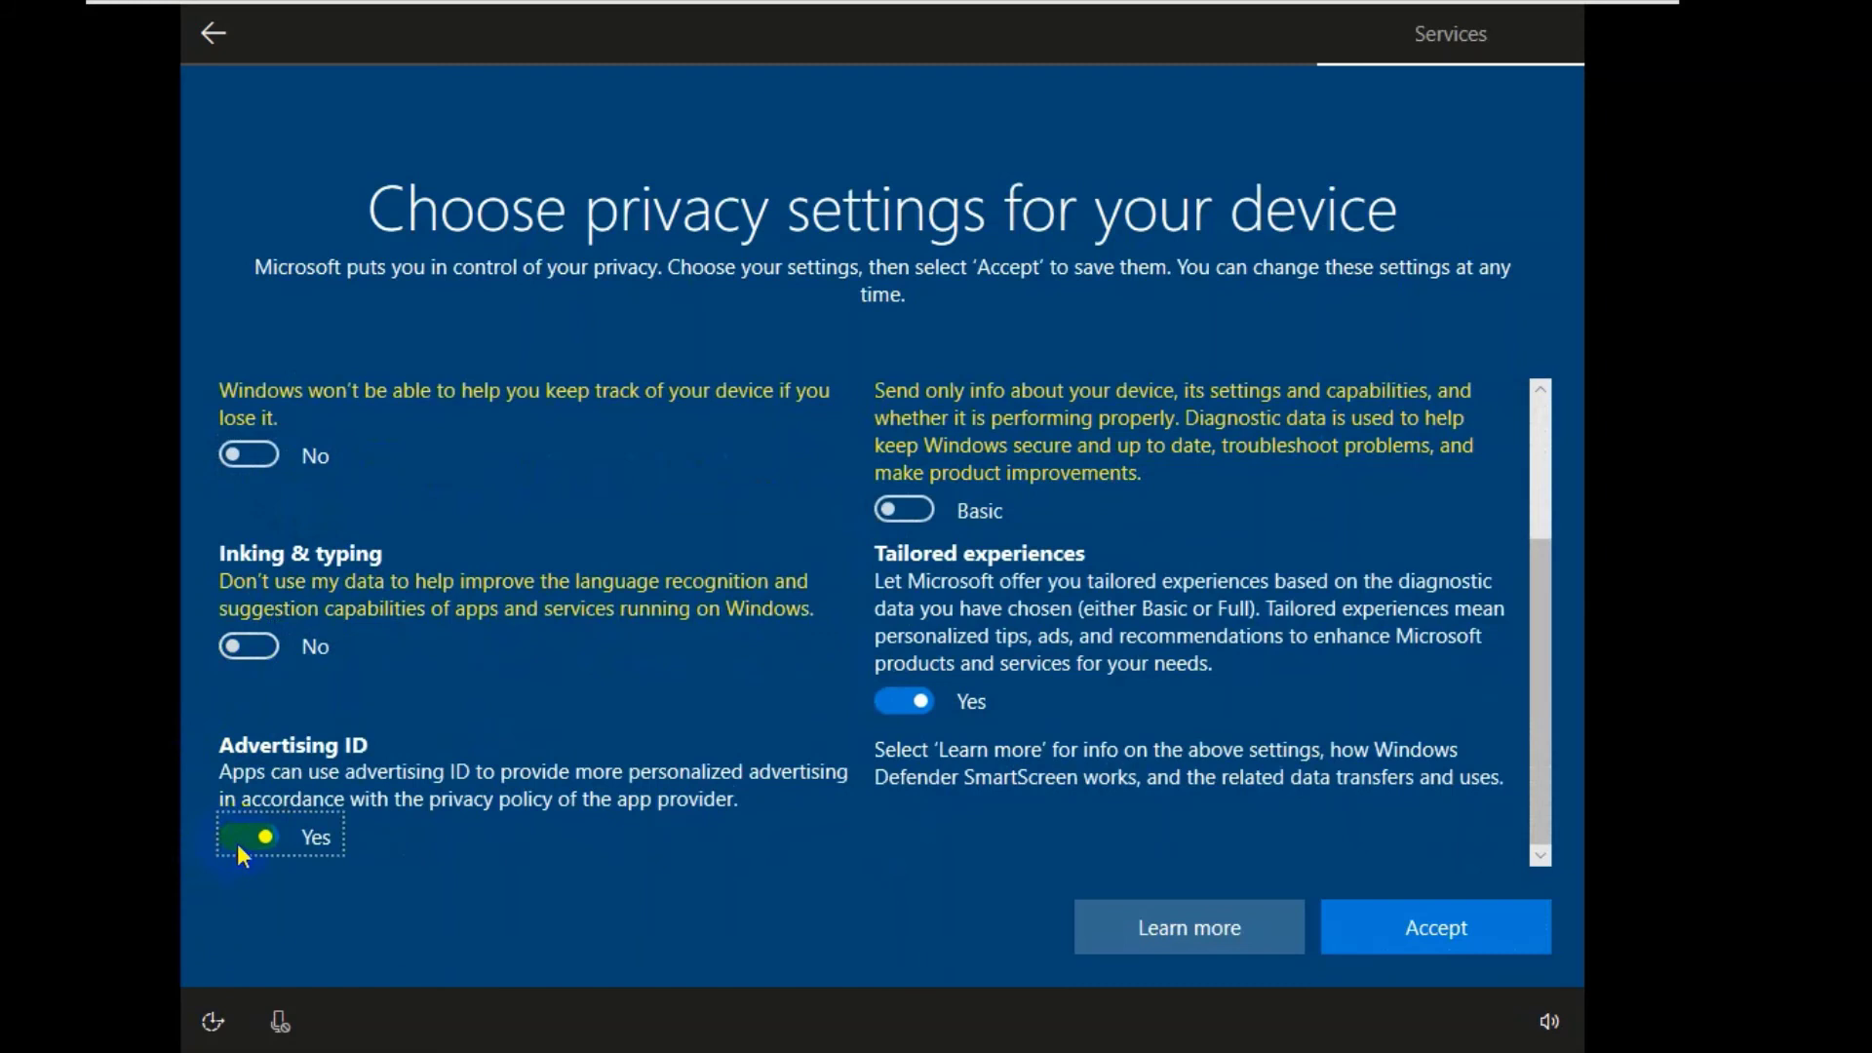
click(915, 703)
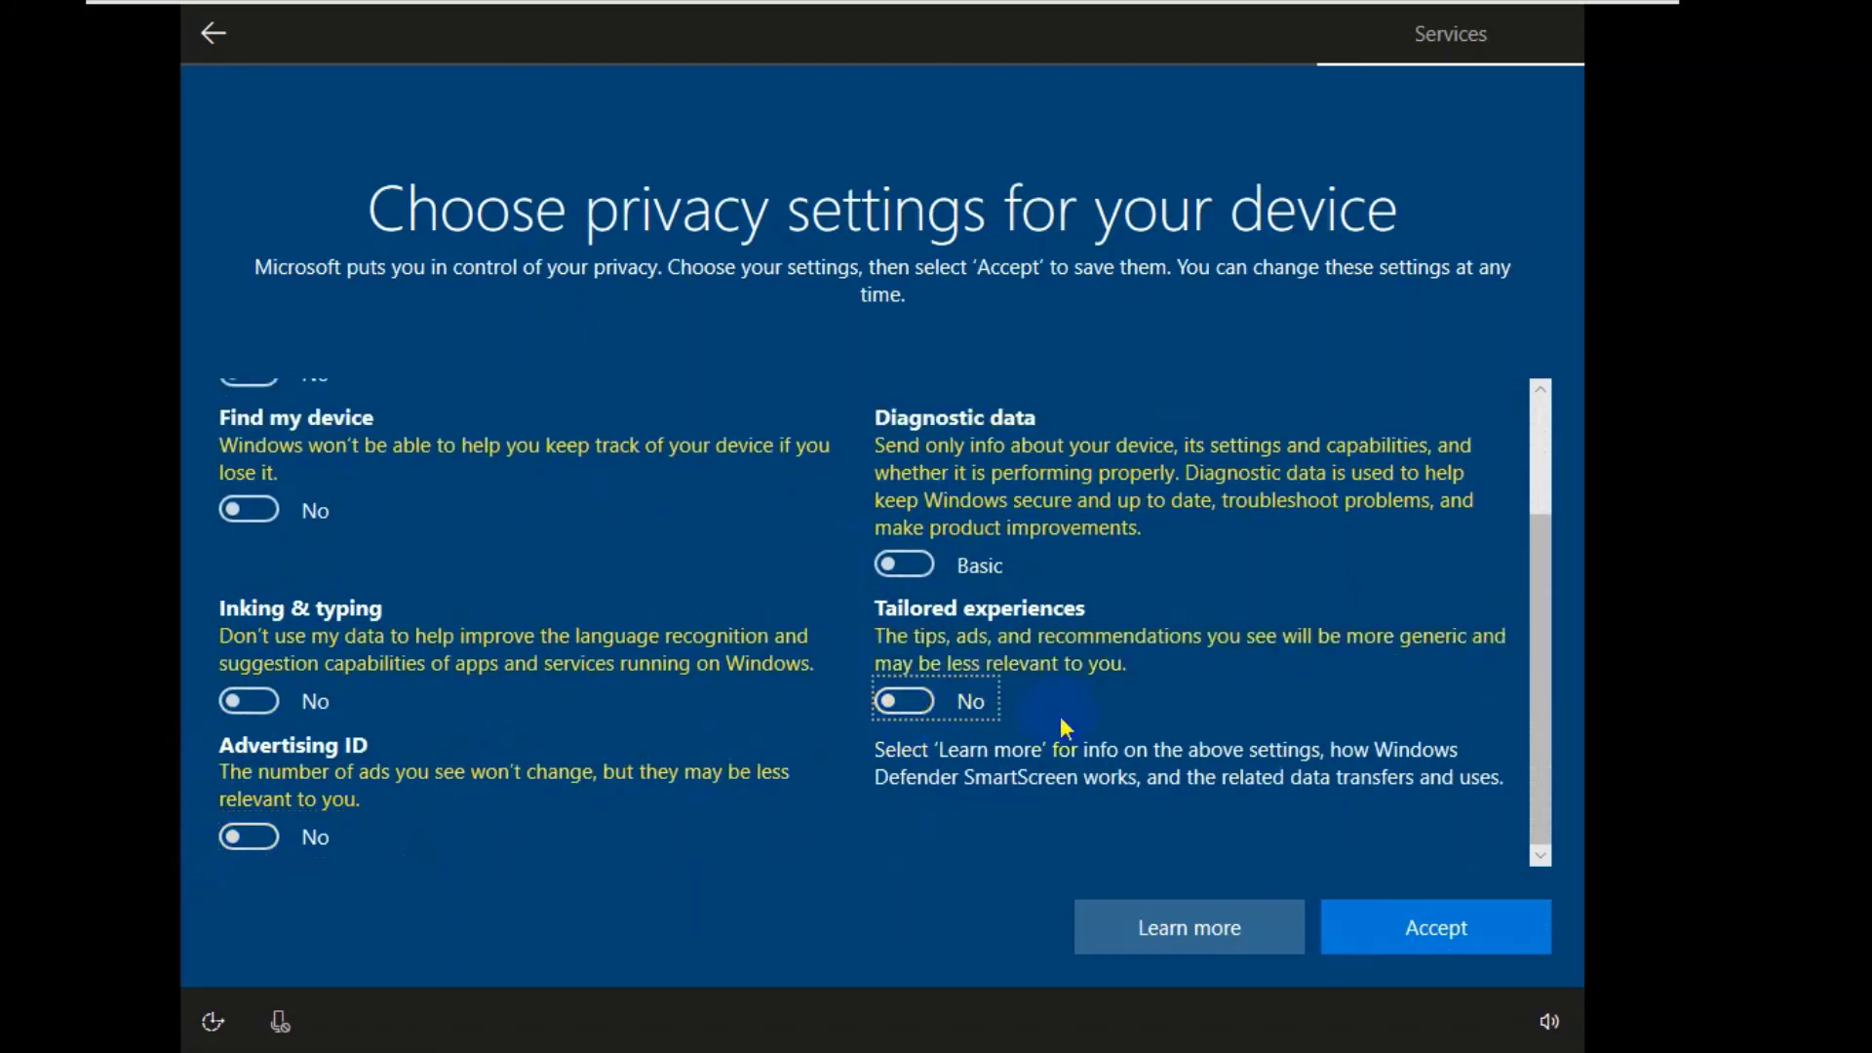
click(1383, 945)
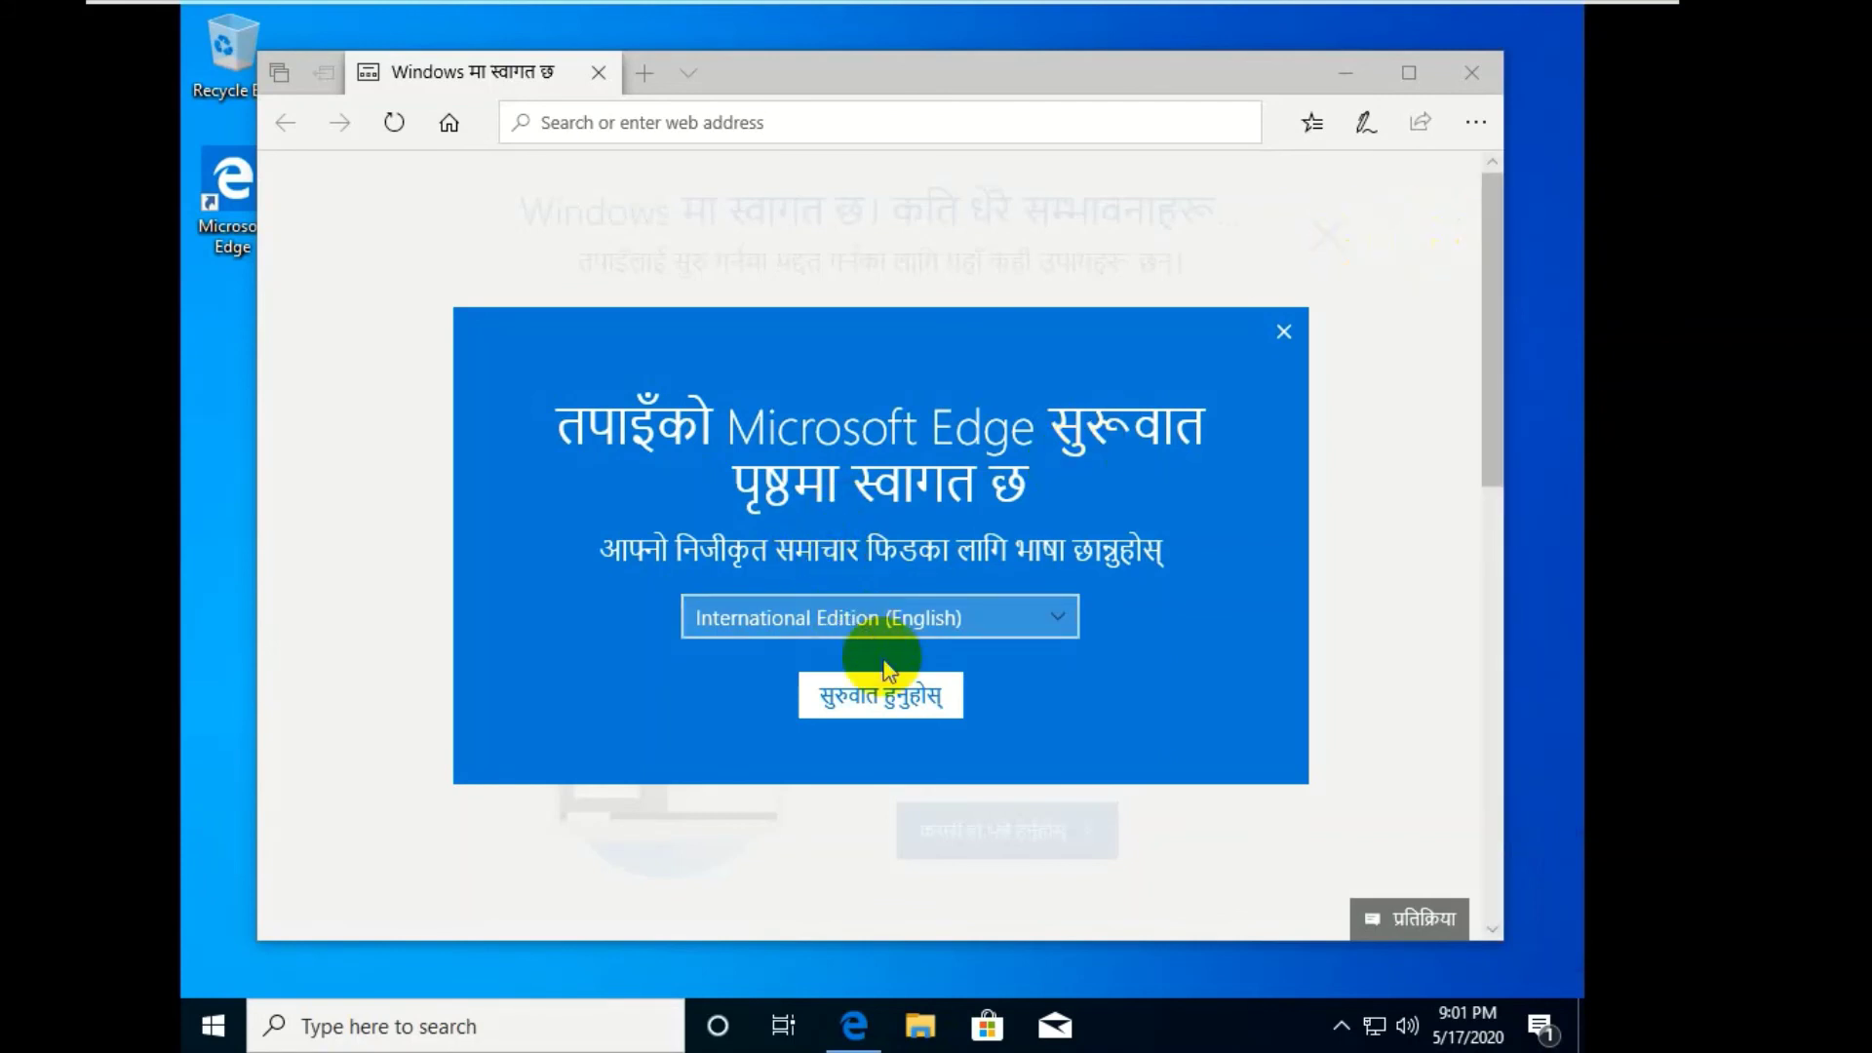
- Start Edge with the English news edition, dismiss the Windows welcome content, and close Edge
click(893, 698)
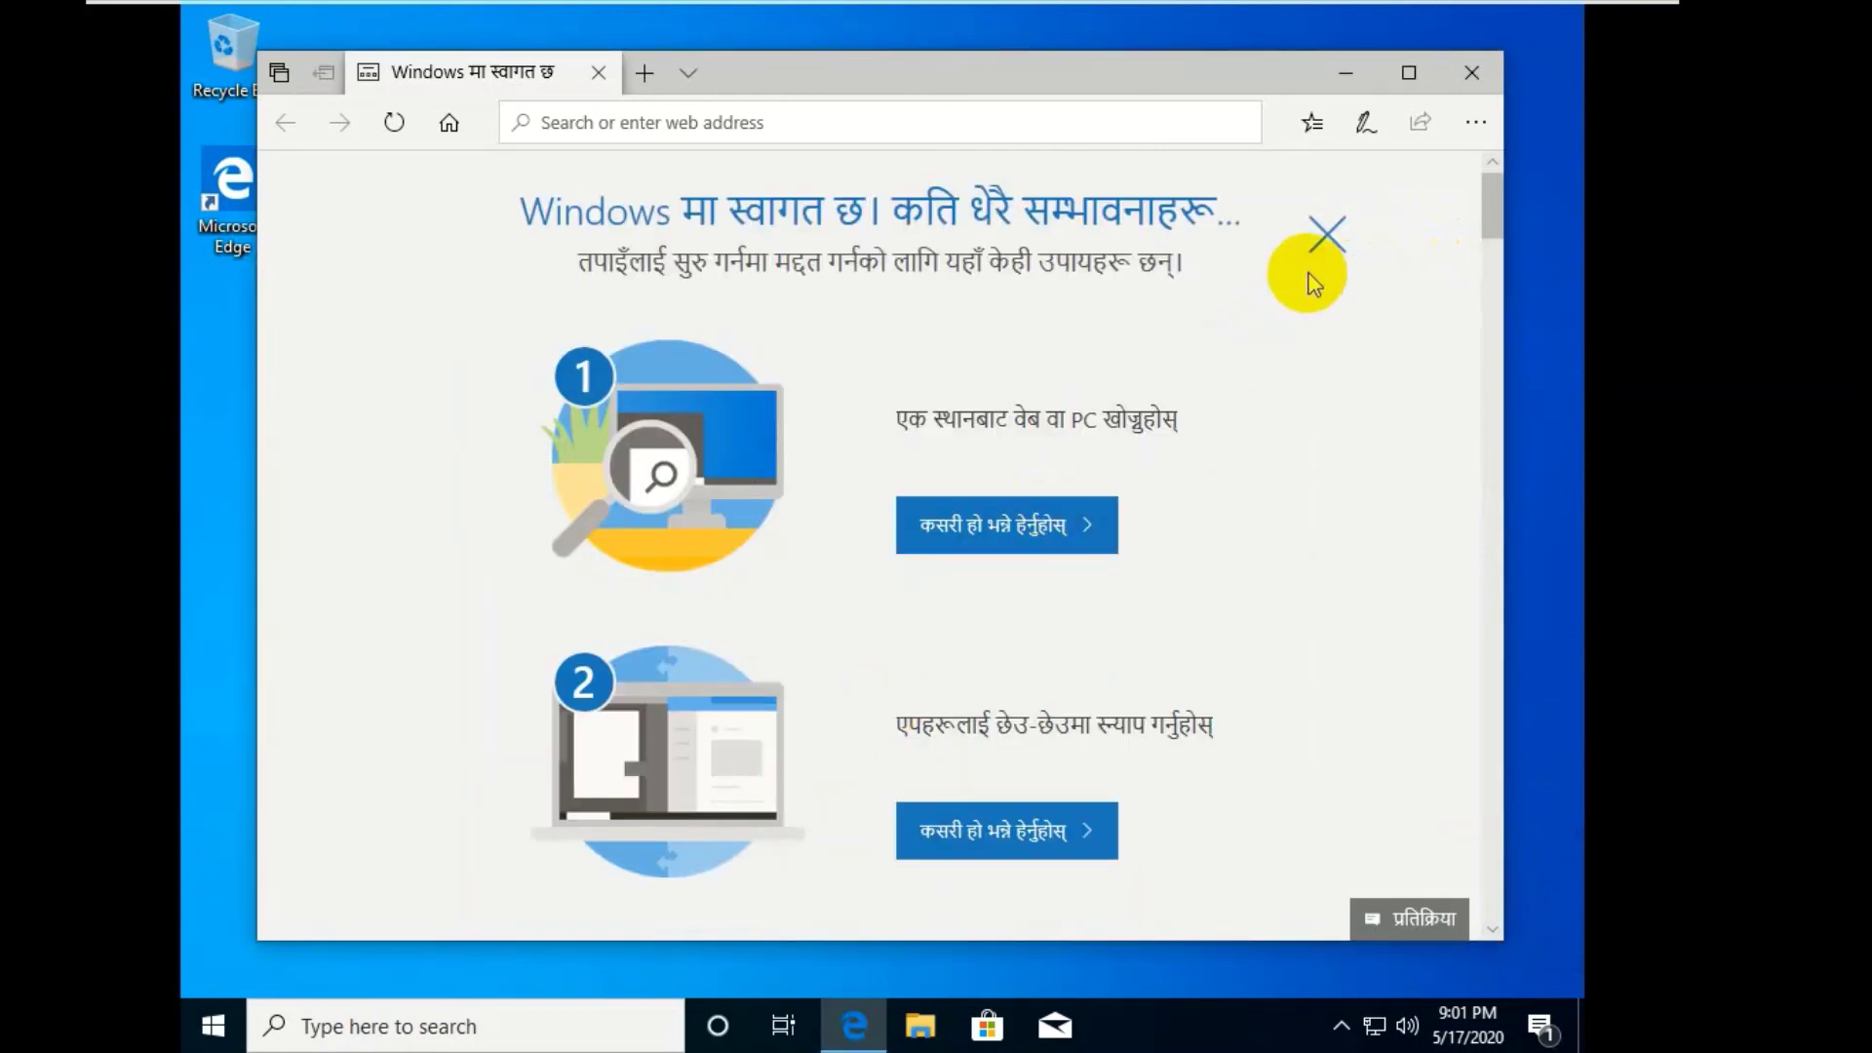
click(1329, 234)
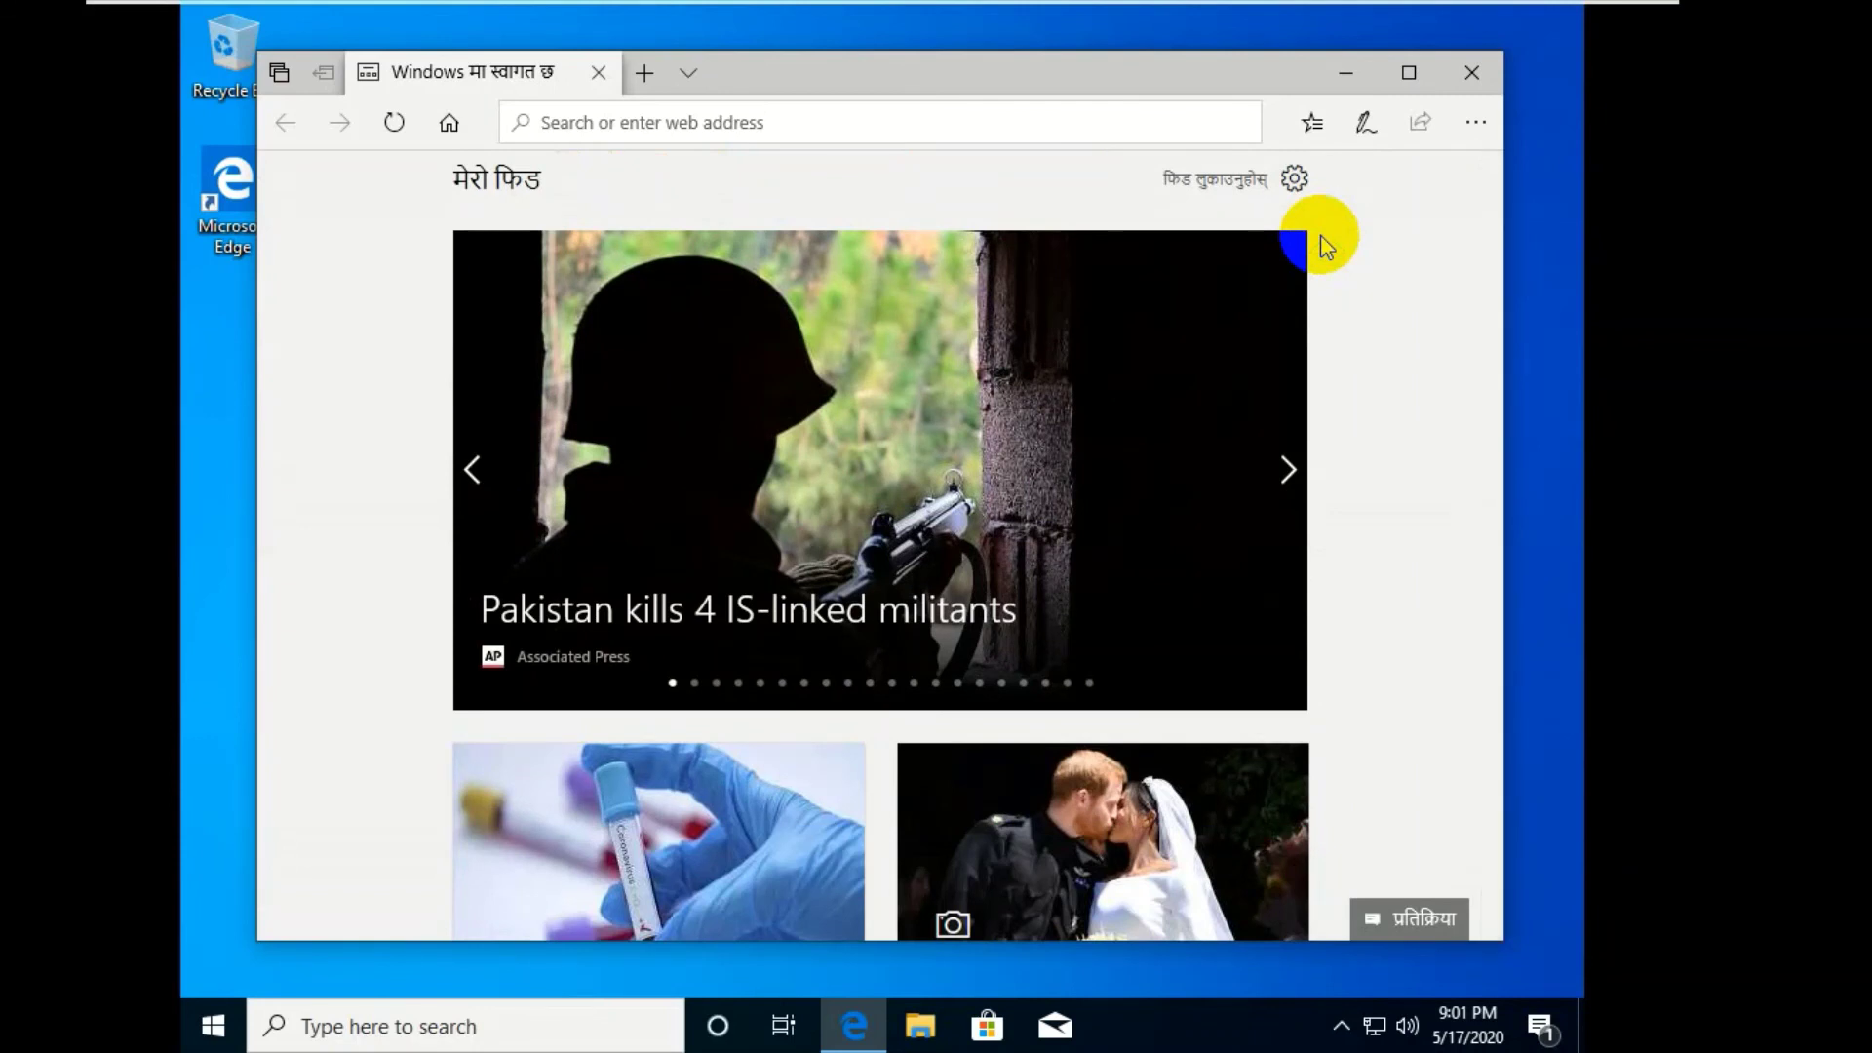
click(1470, 71)
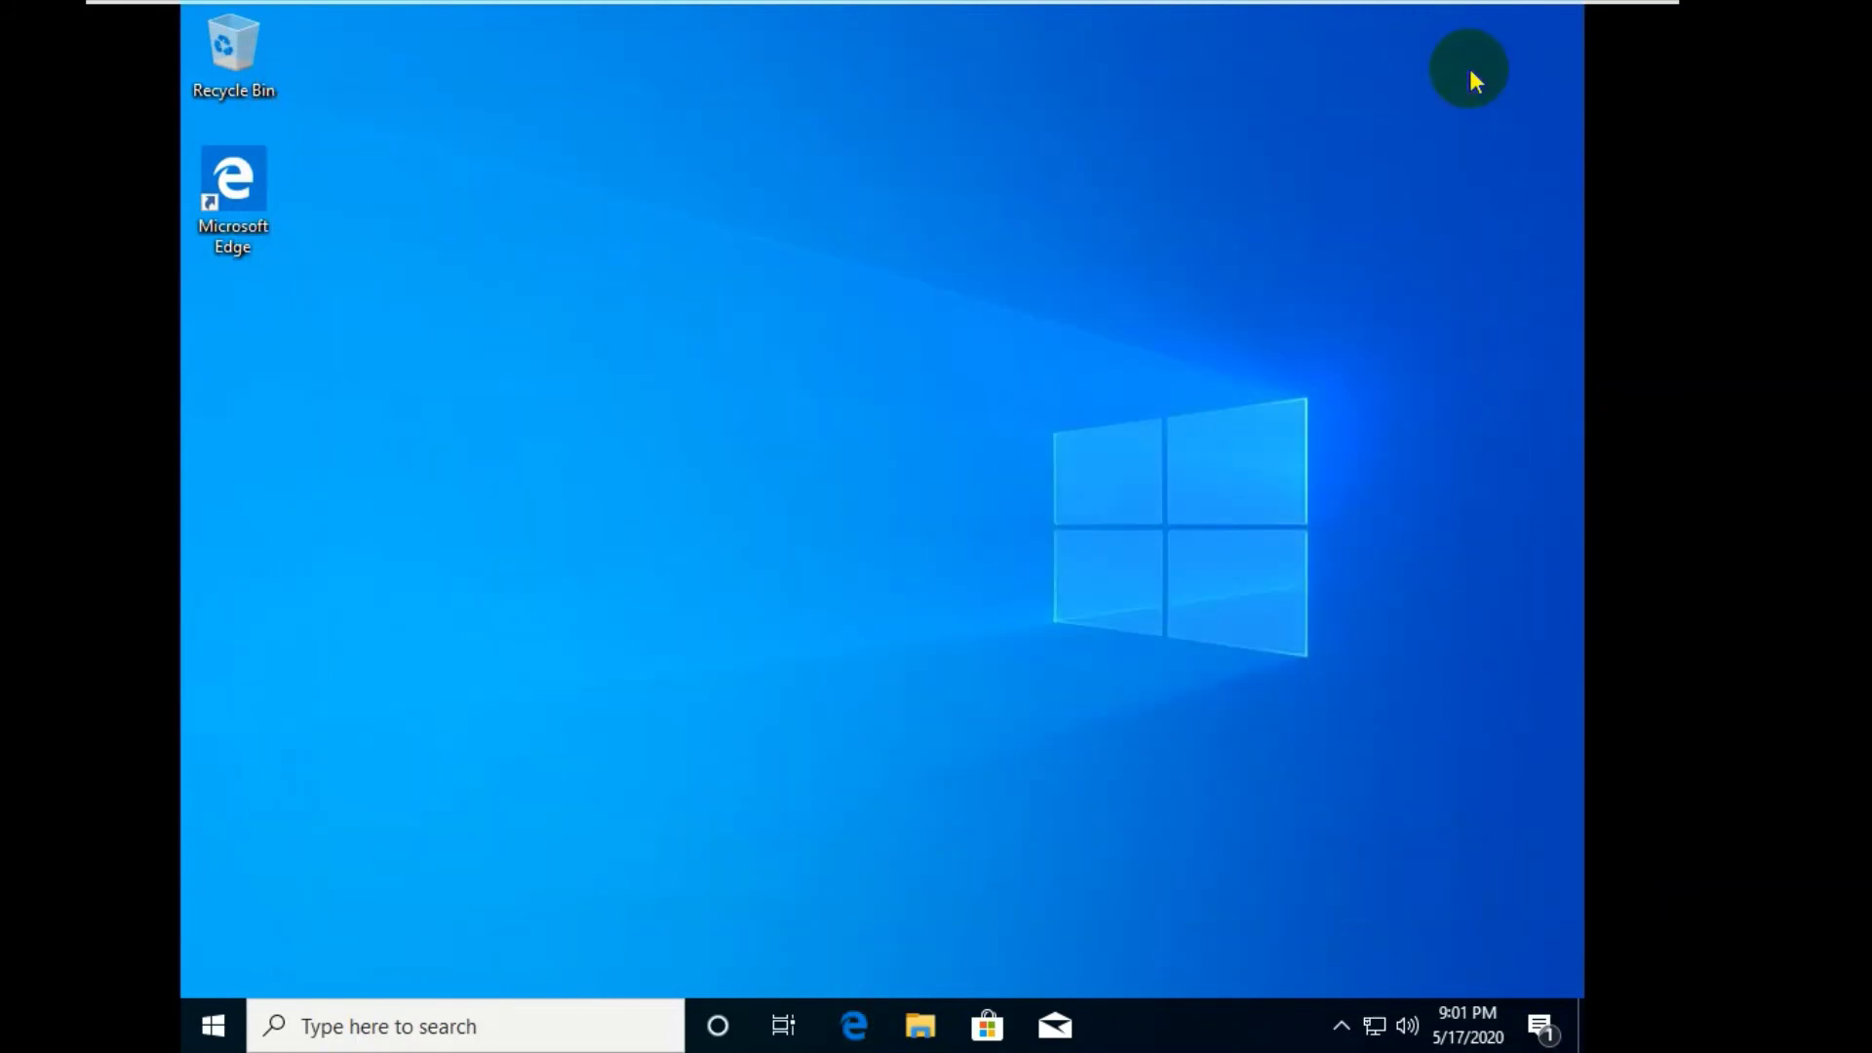
- Clear the 'Searching for Display Driver' notification from the Action Center and close the panel
click(1538, 1029)
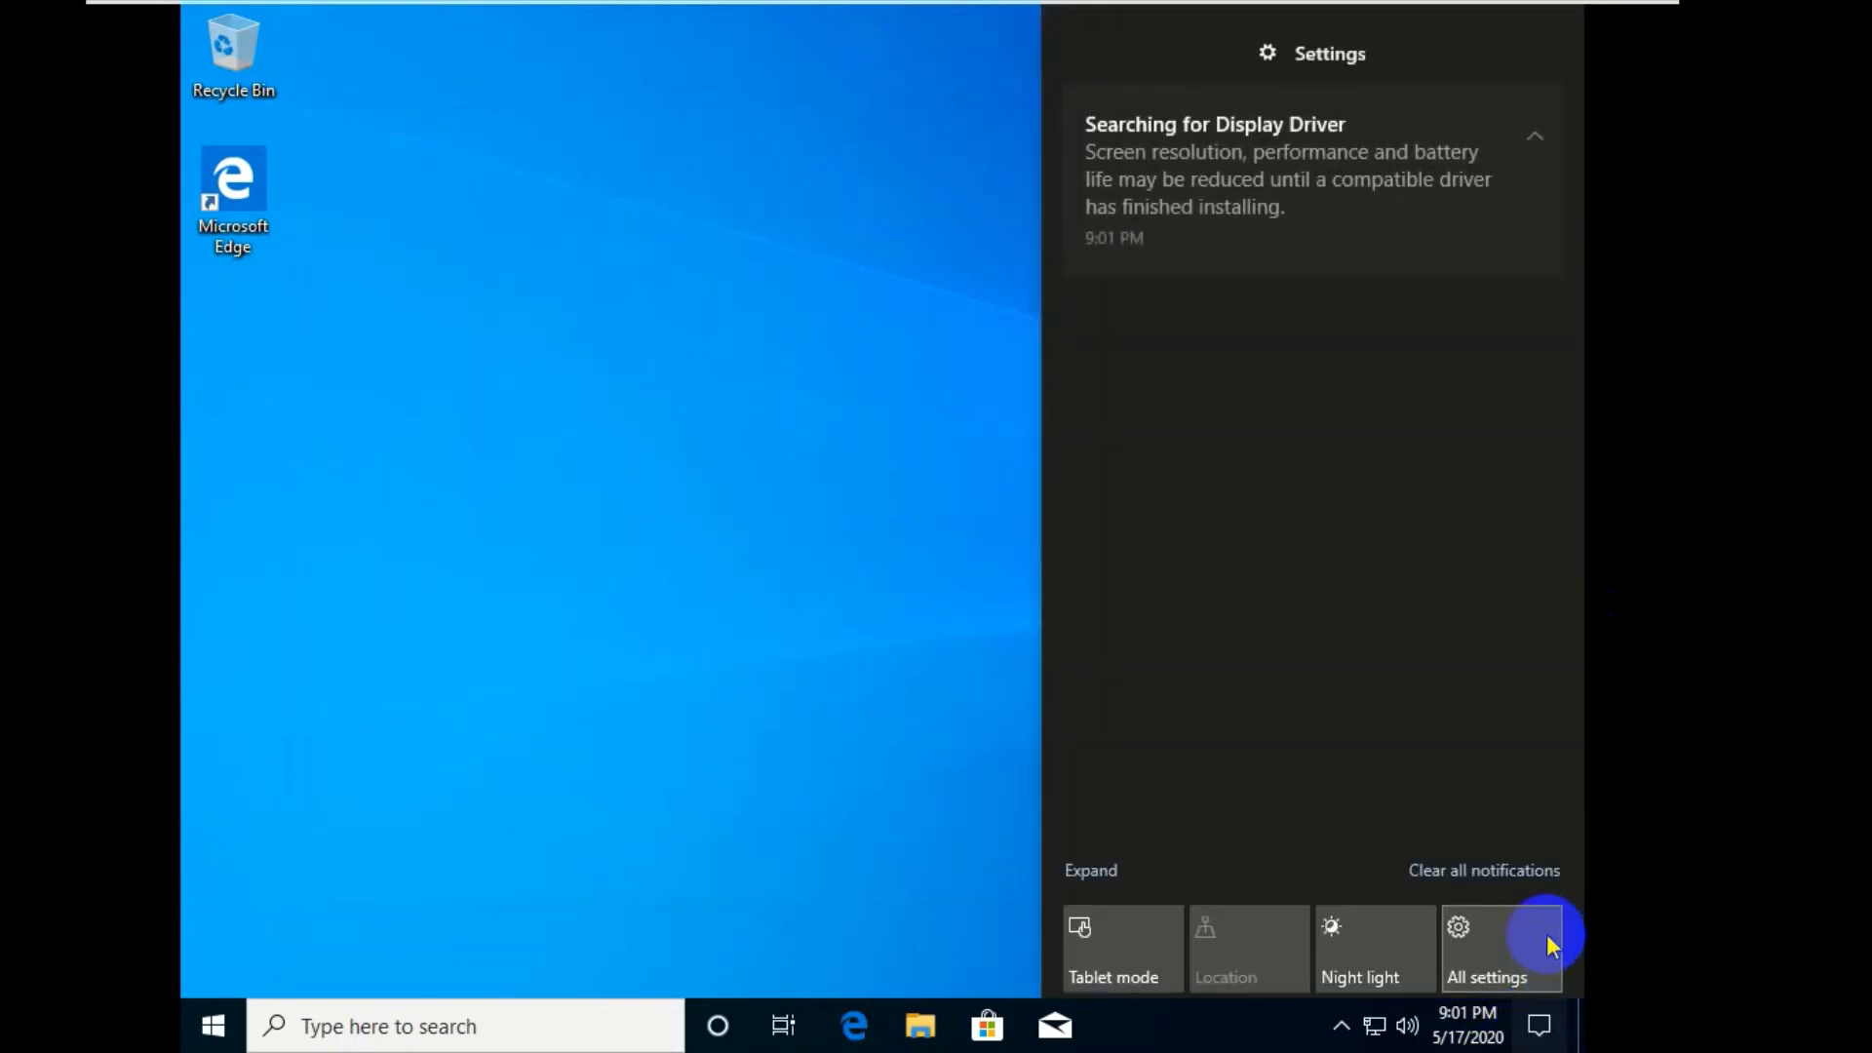
click(1494, 872)
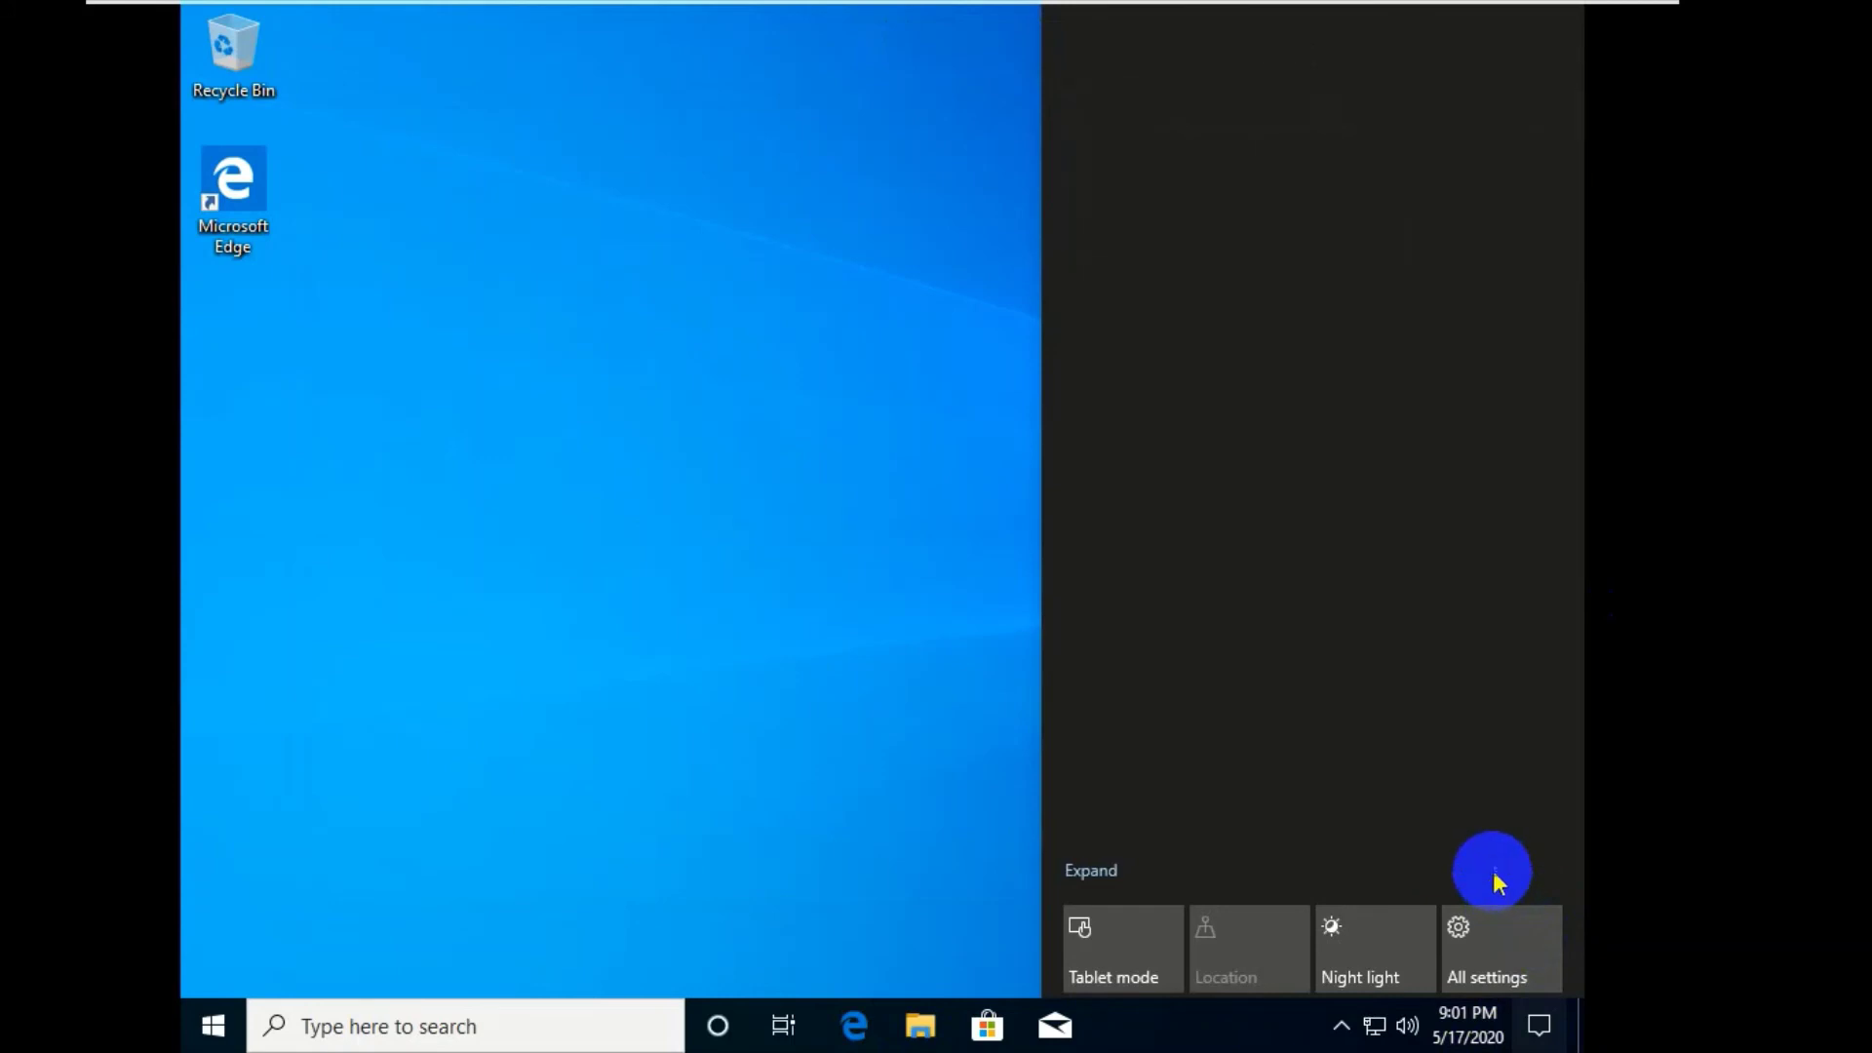
click(903, 757)
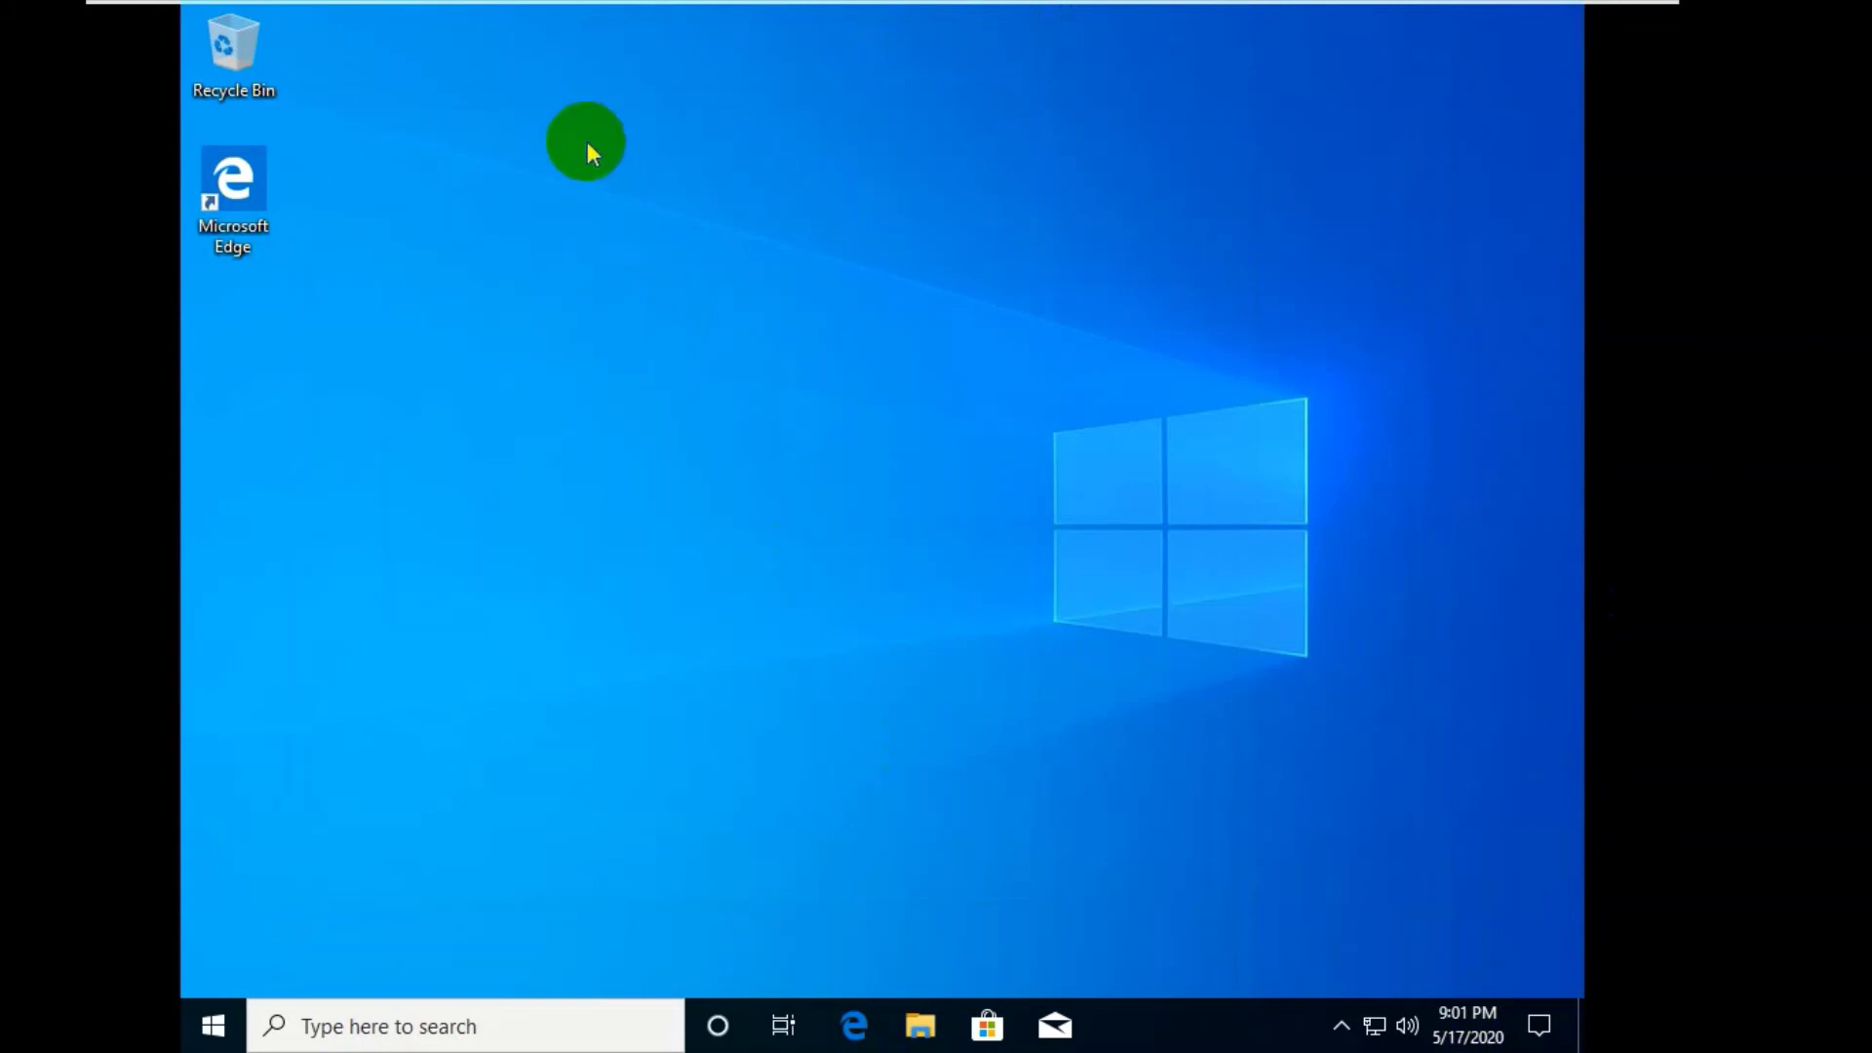
click(855, 1041)
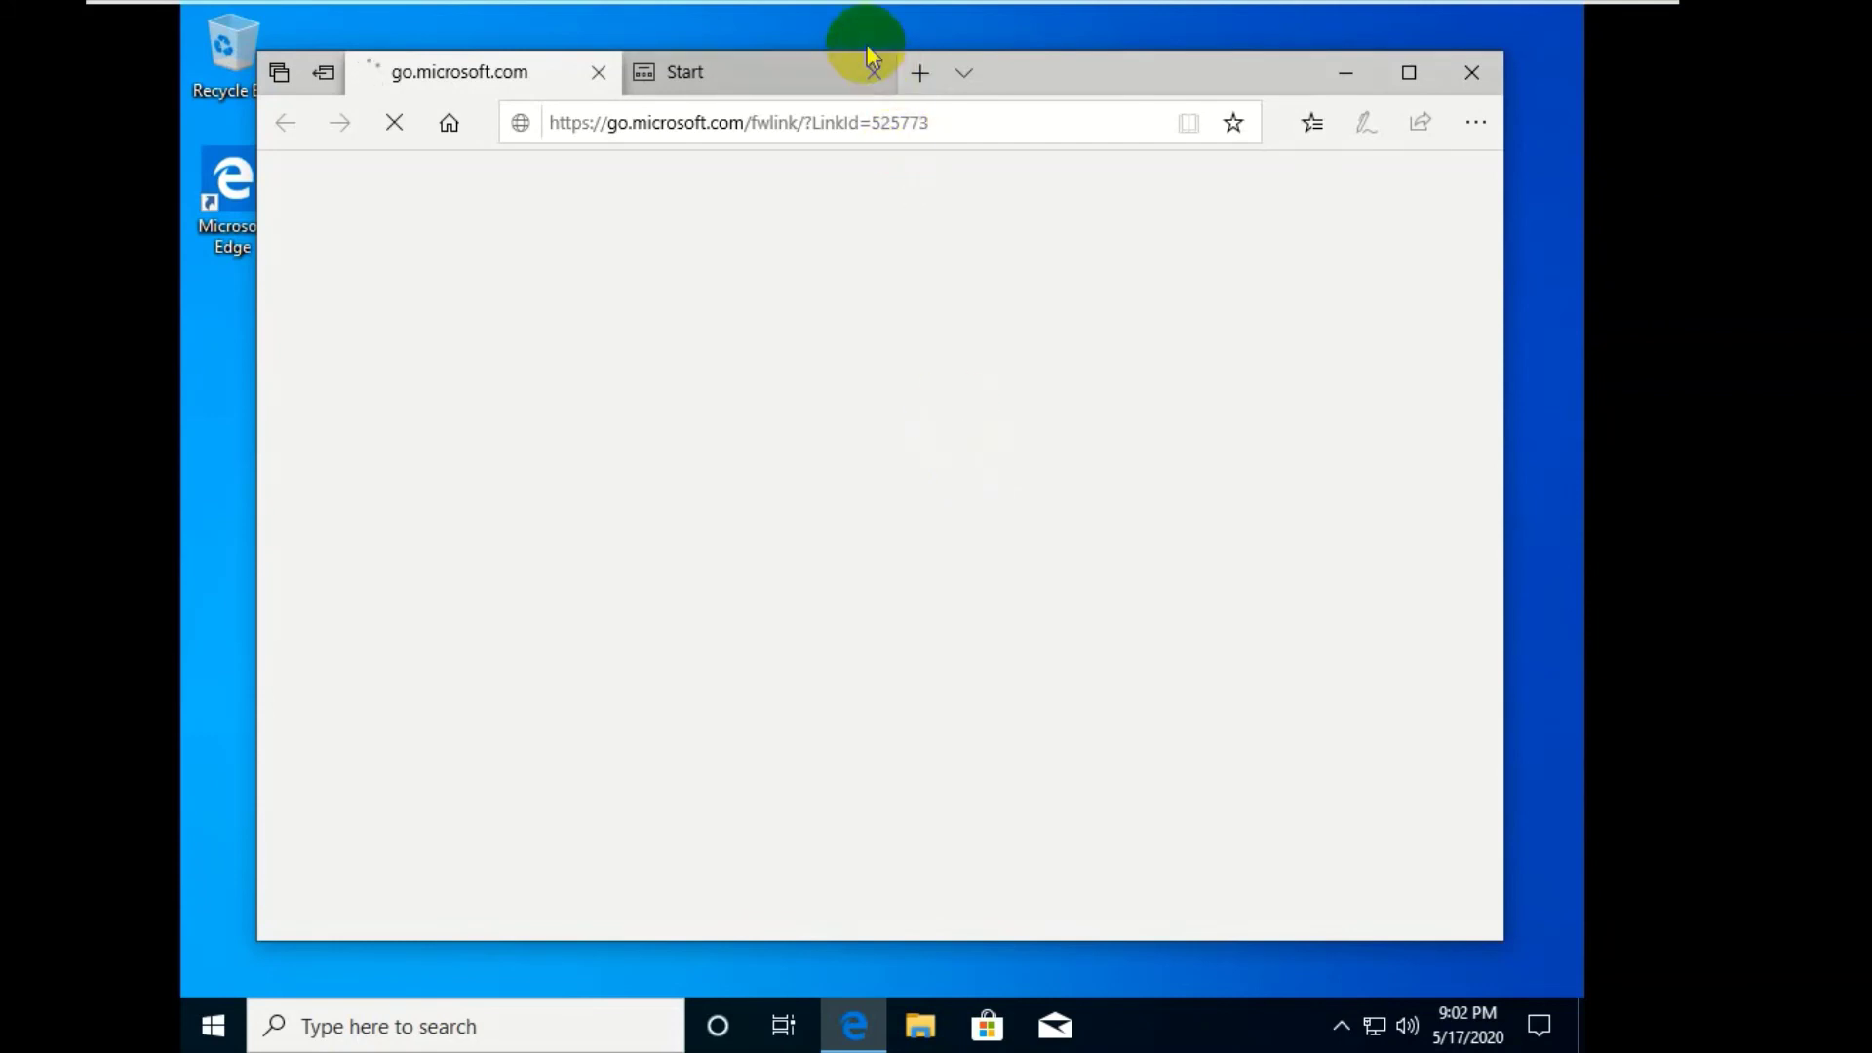
click(874, 73)
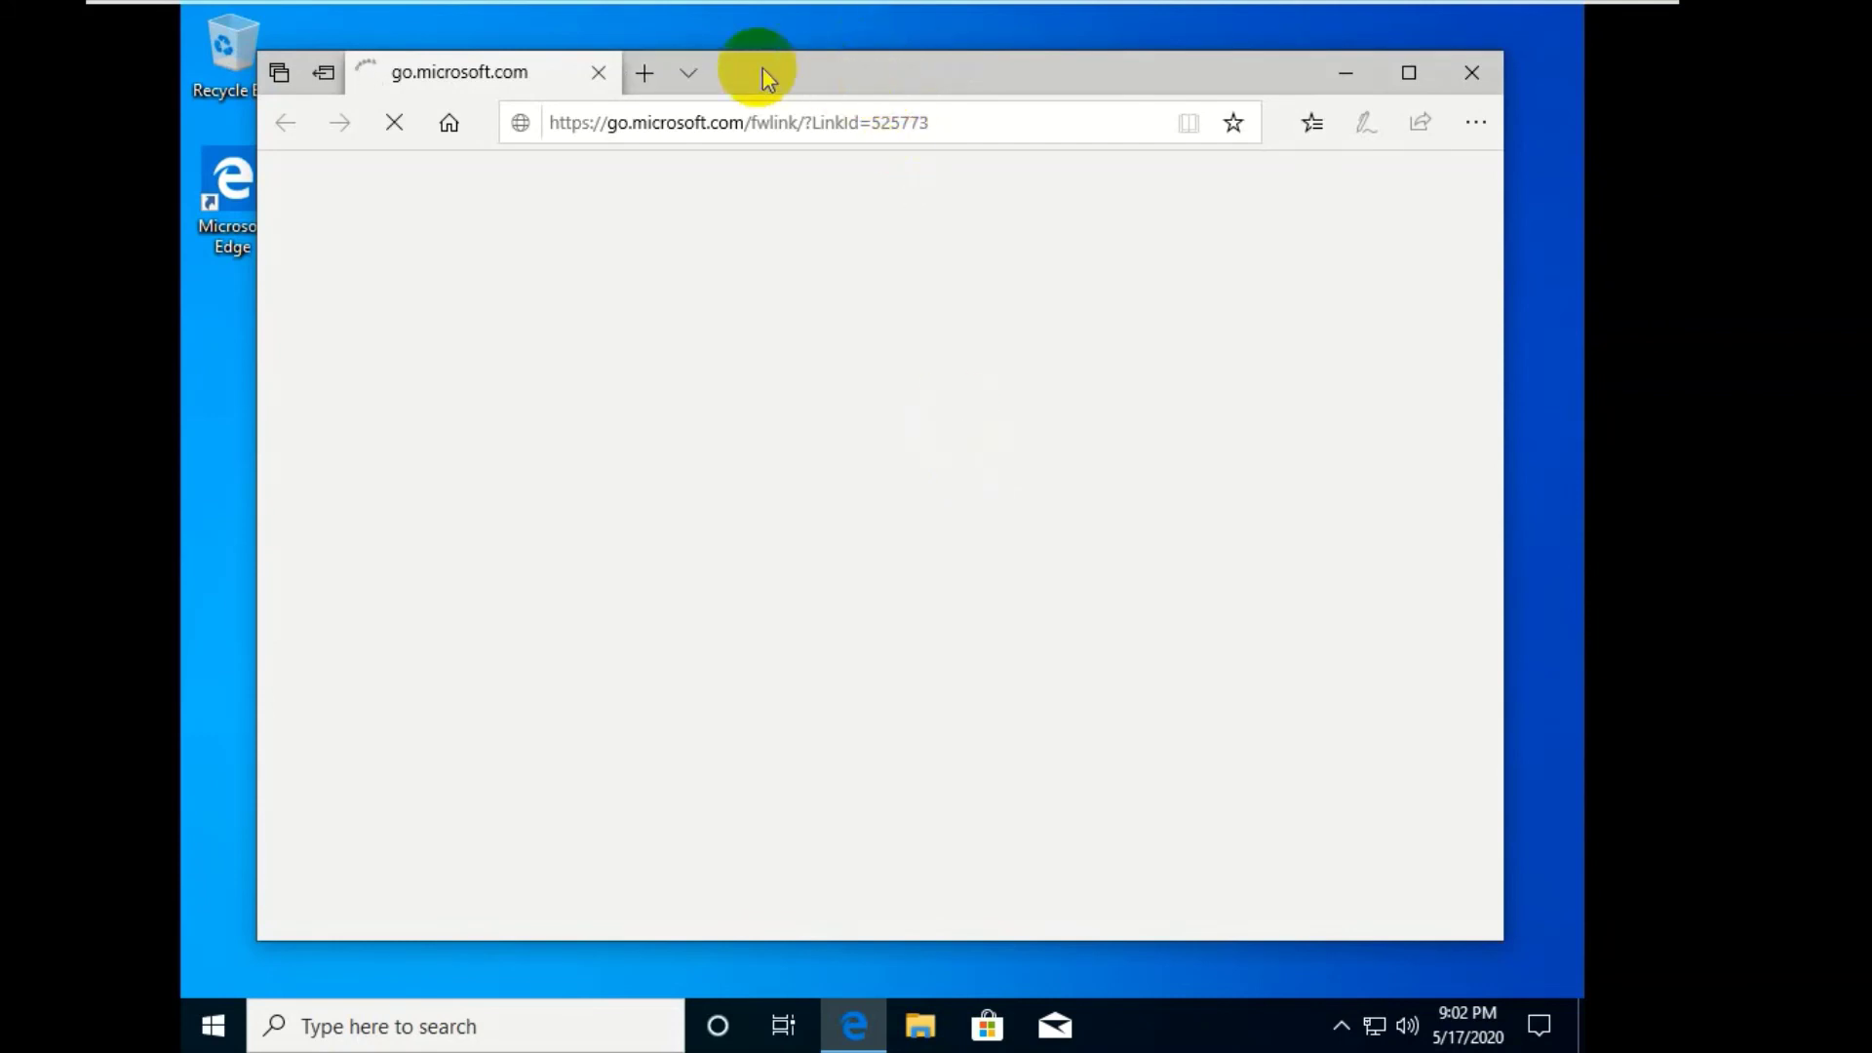
click(643, 74)
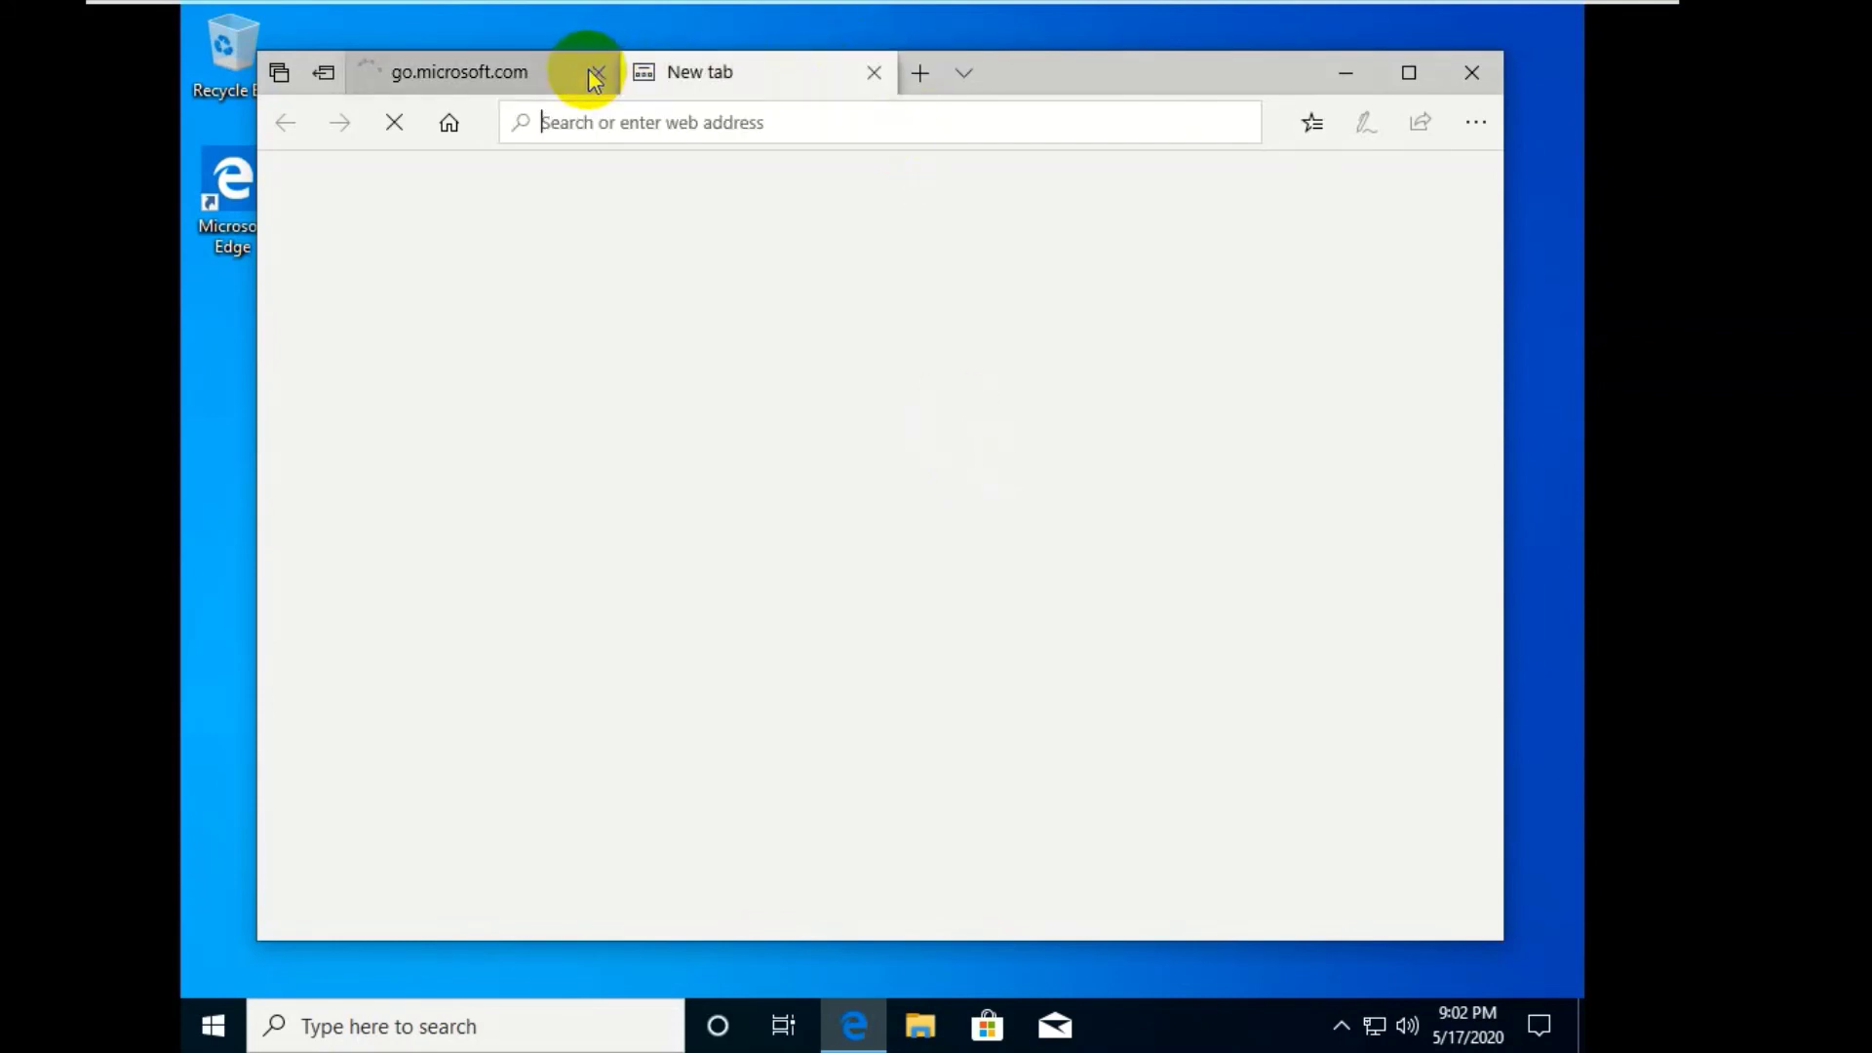
click(596, 74)
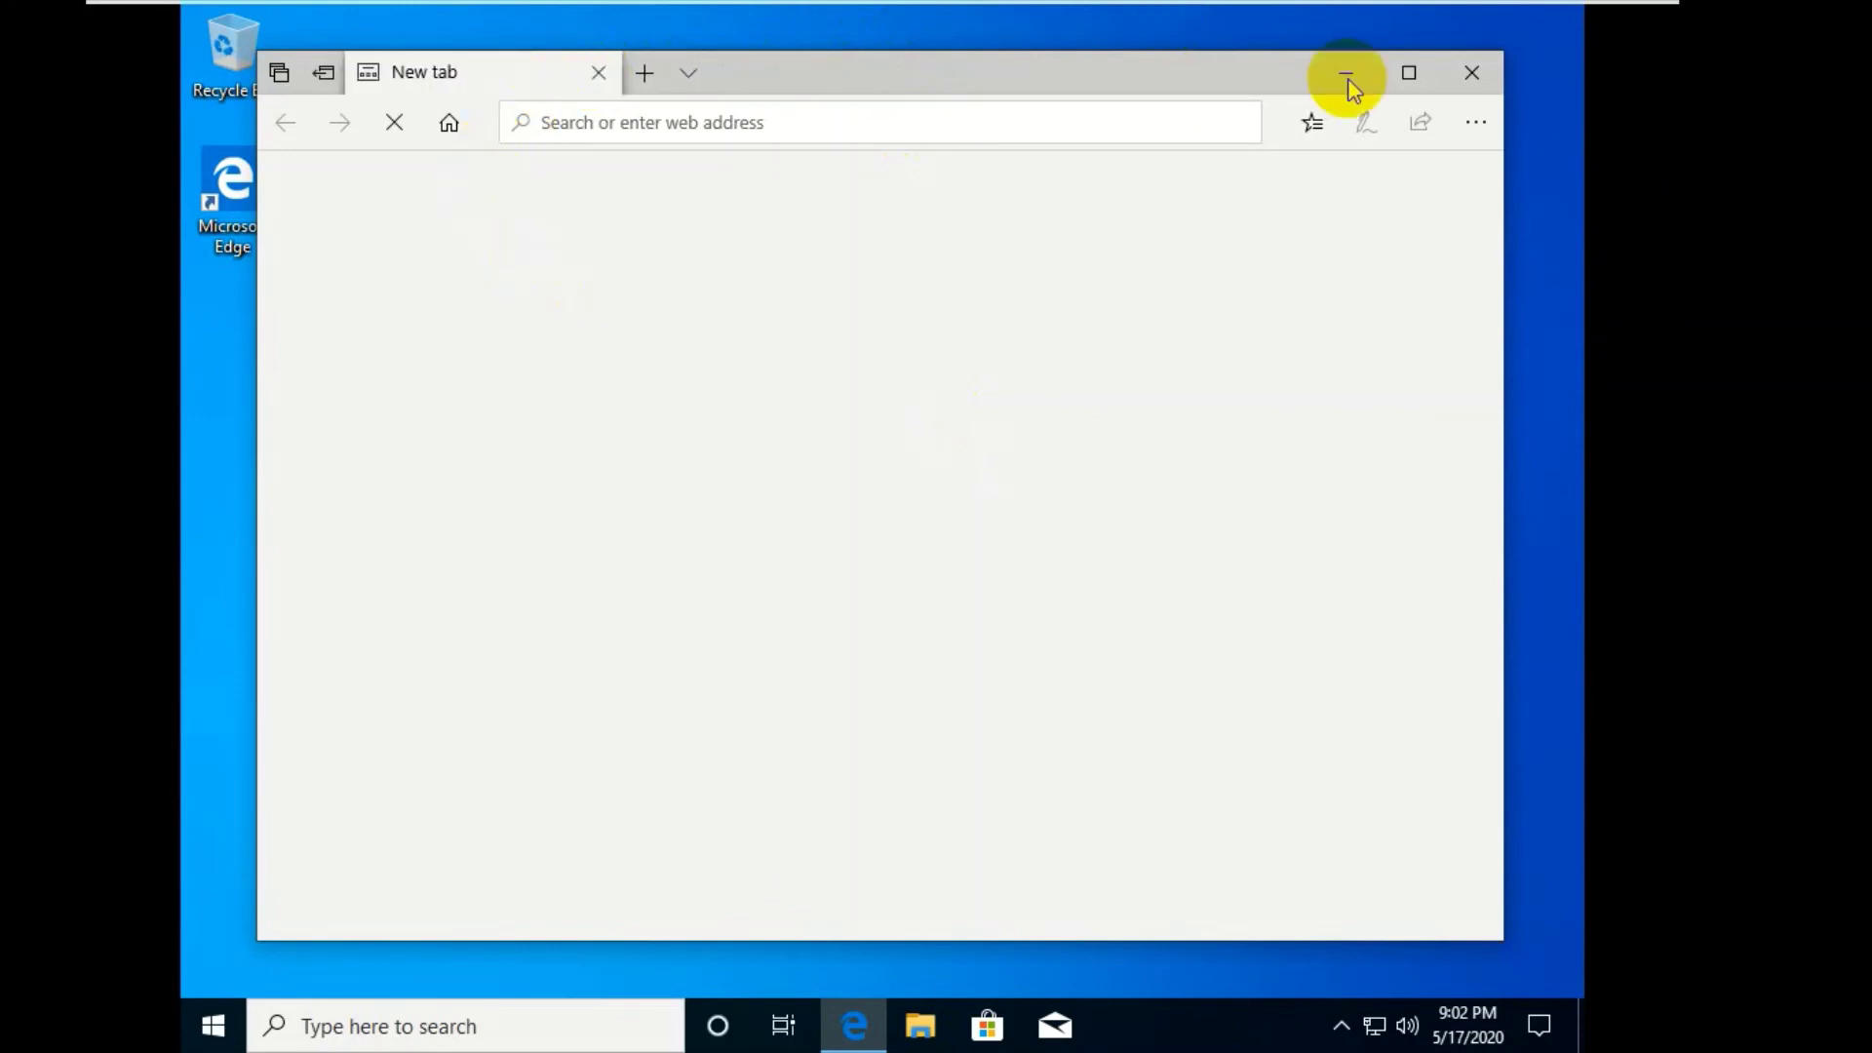
click(1474, 76)
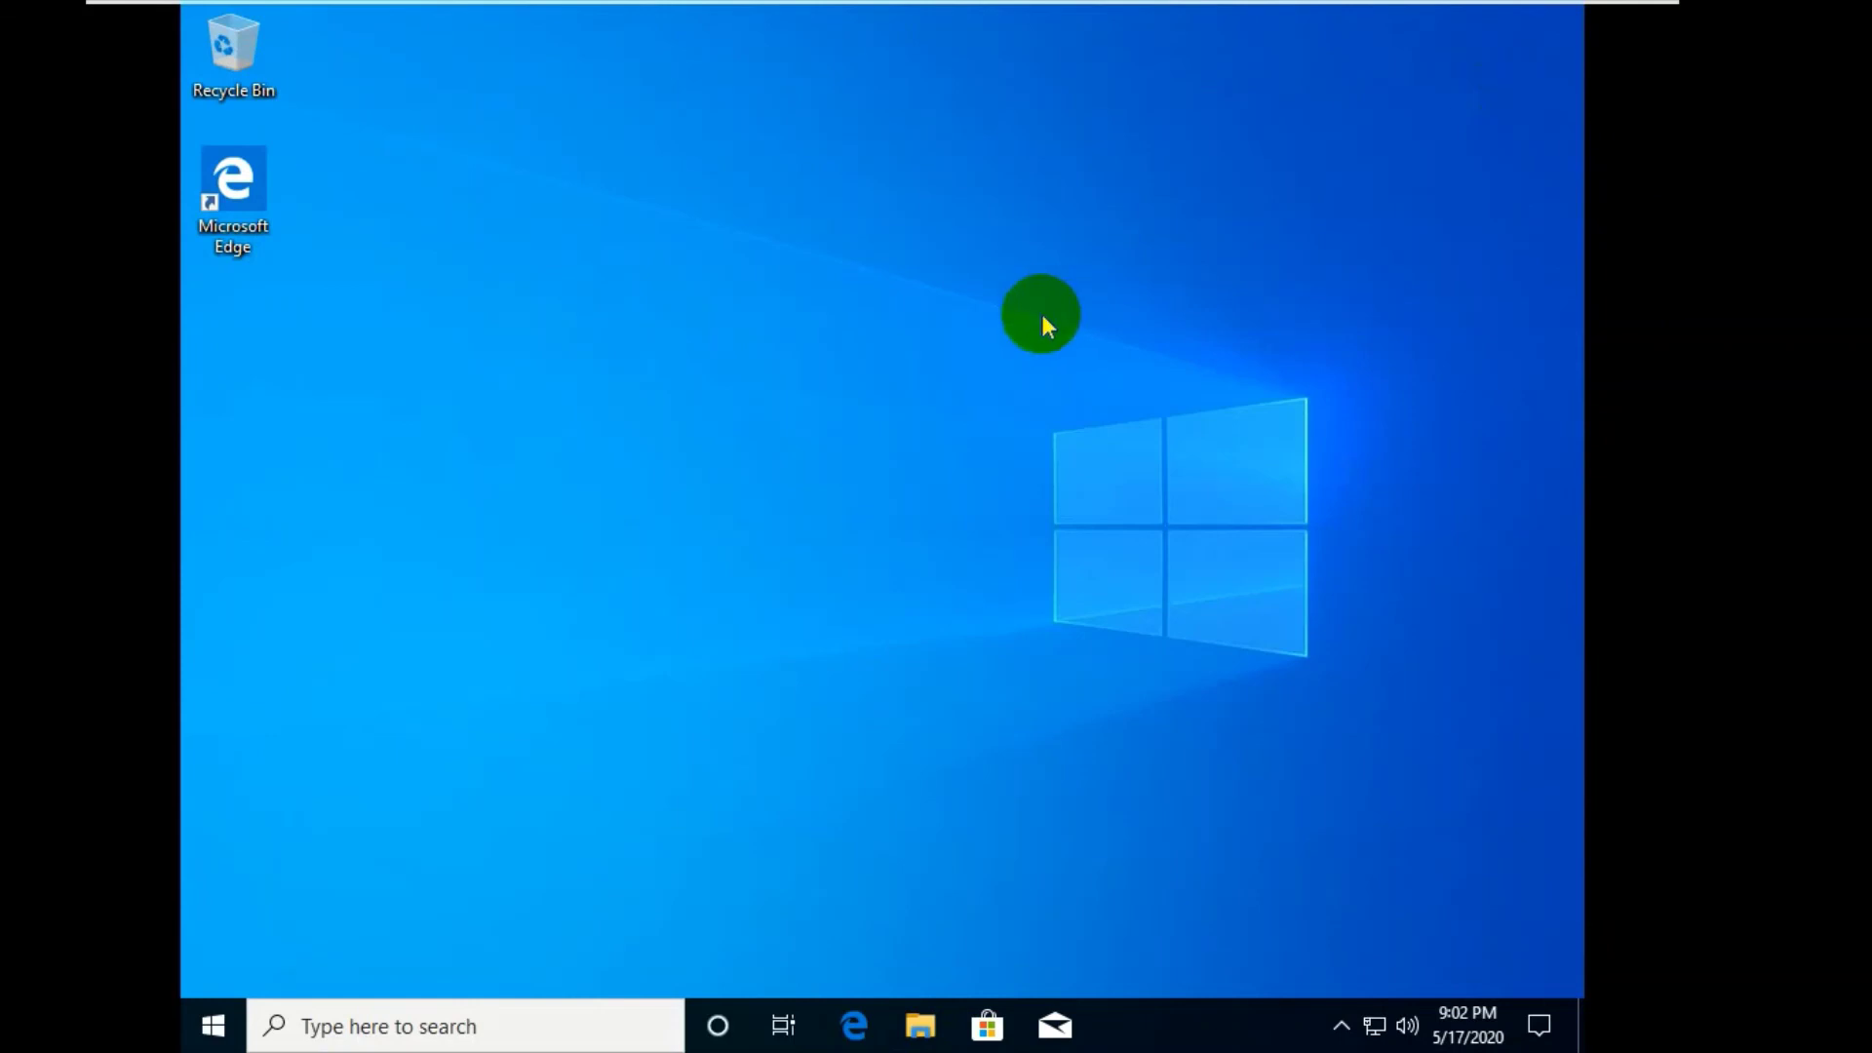
- Launch the Command Prompt by running cmd from the Run box
key(super+r)
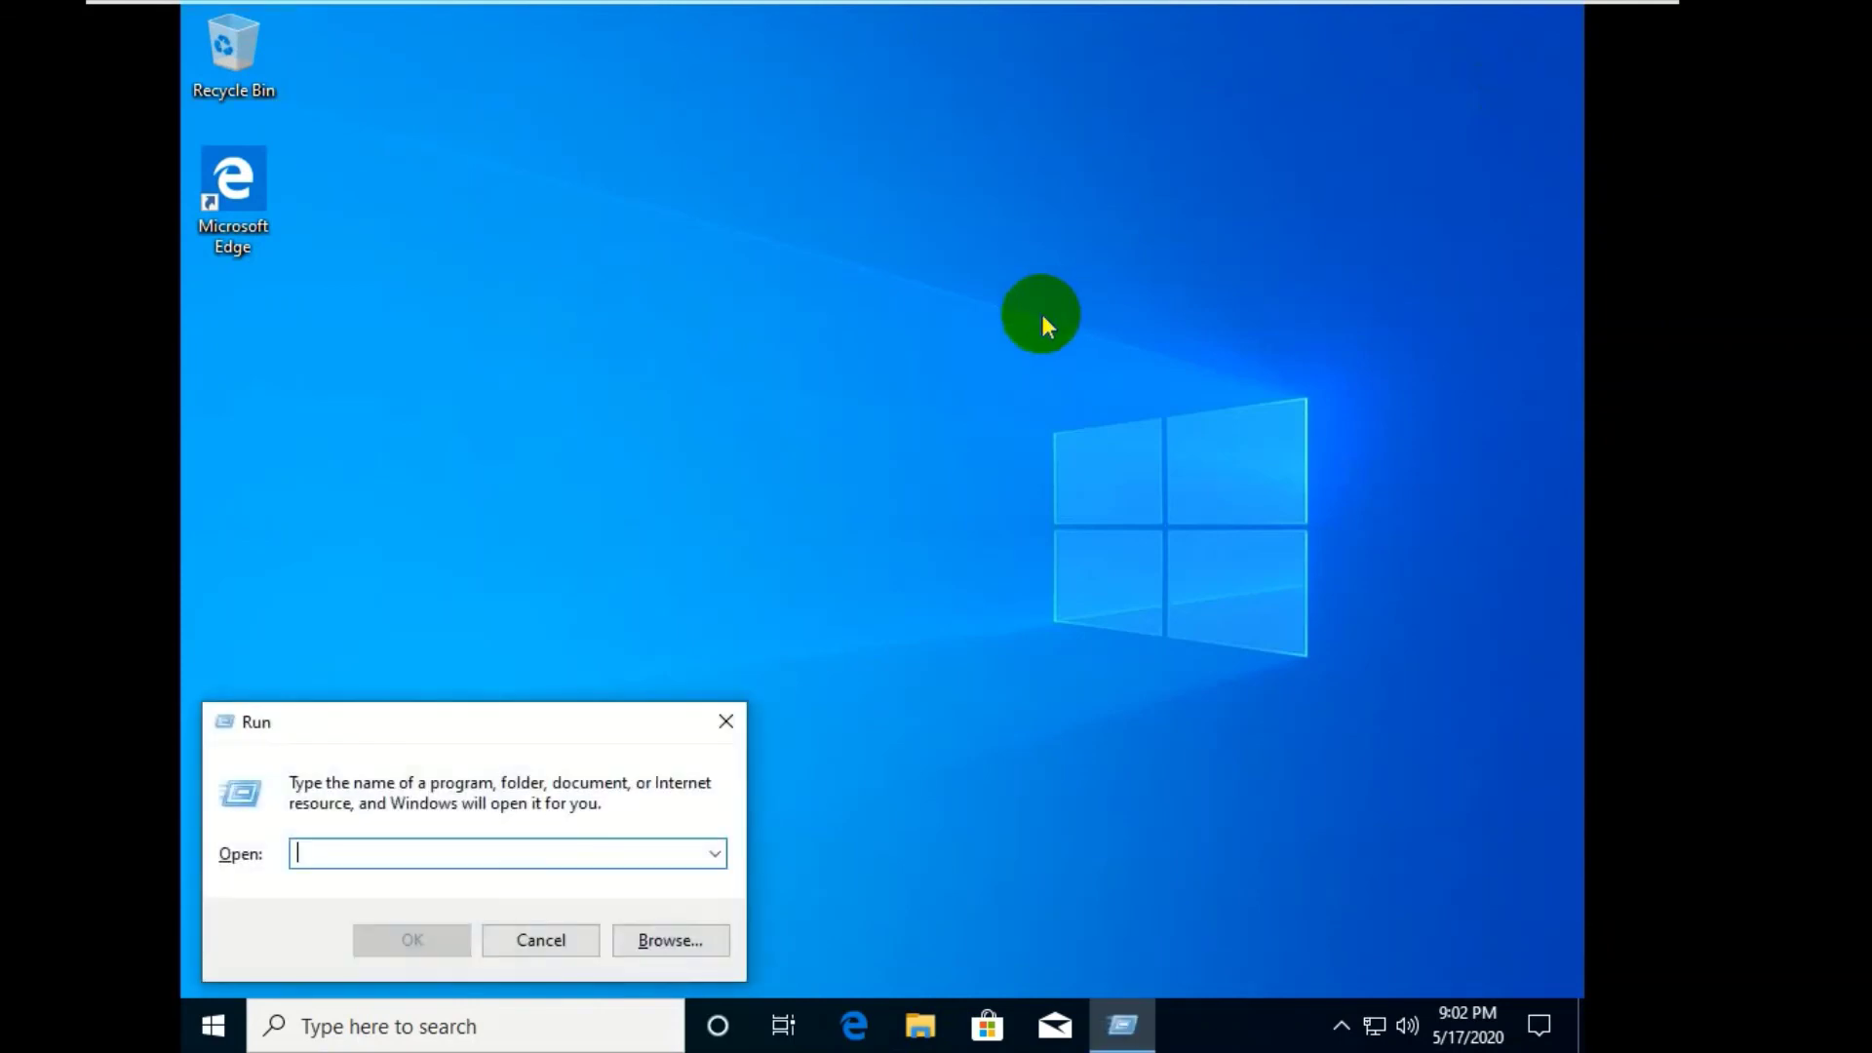
text(cd)
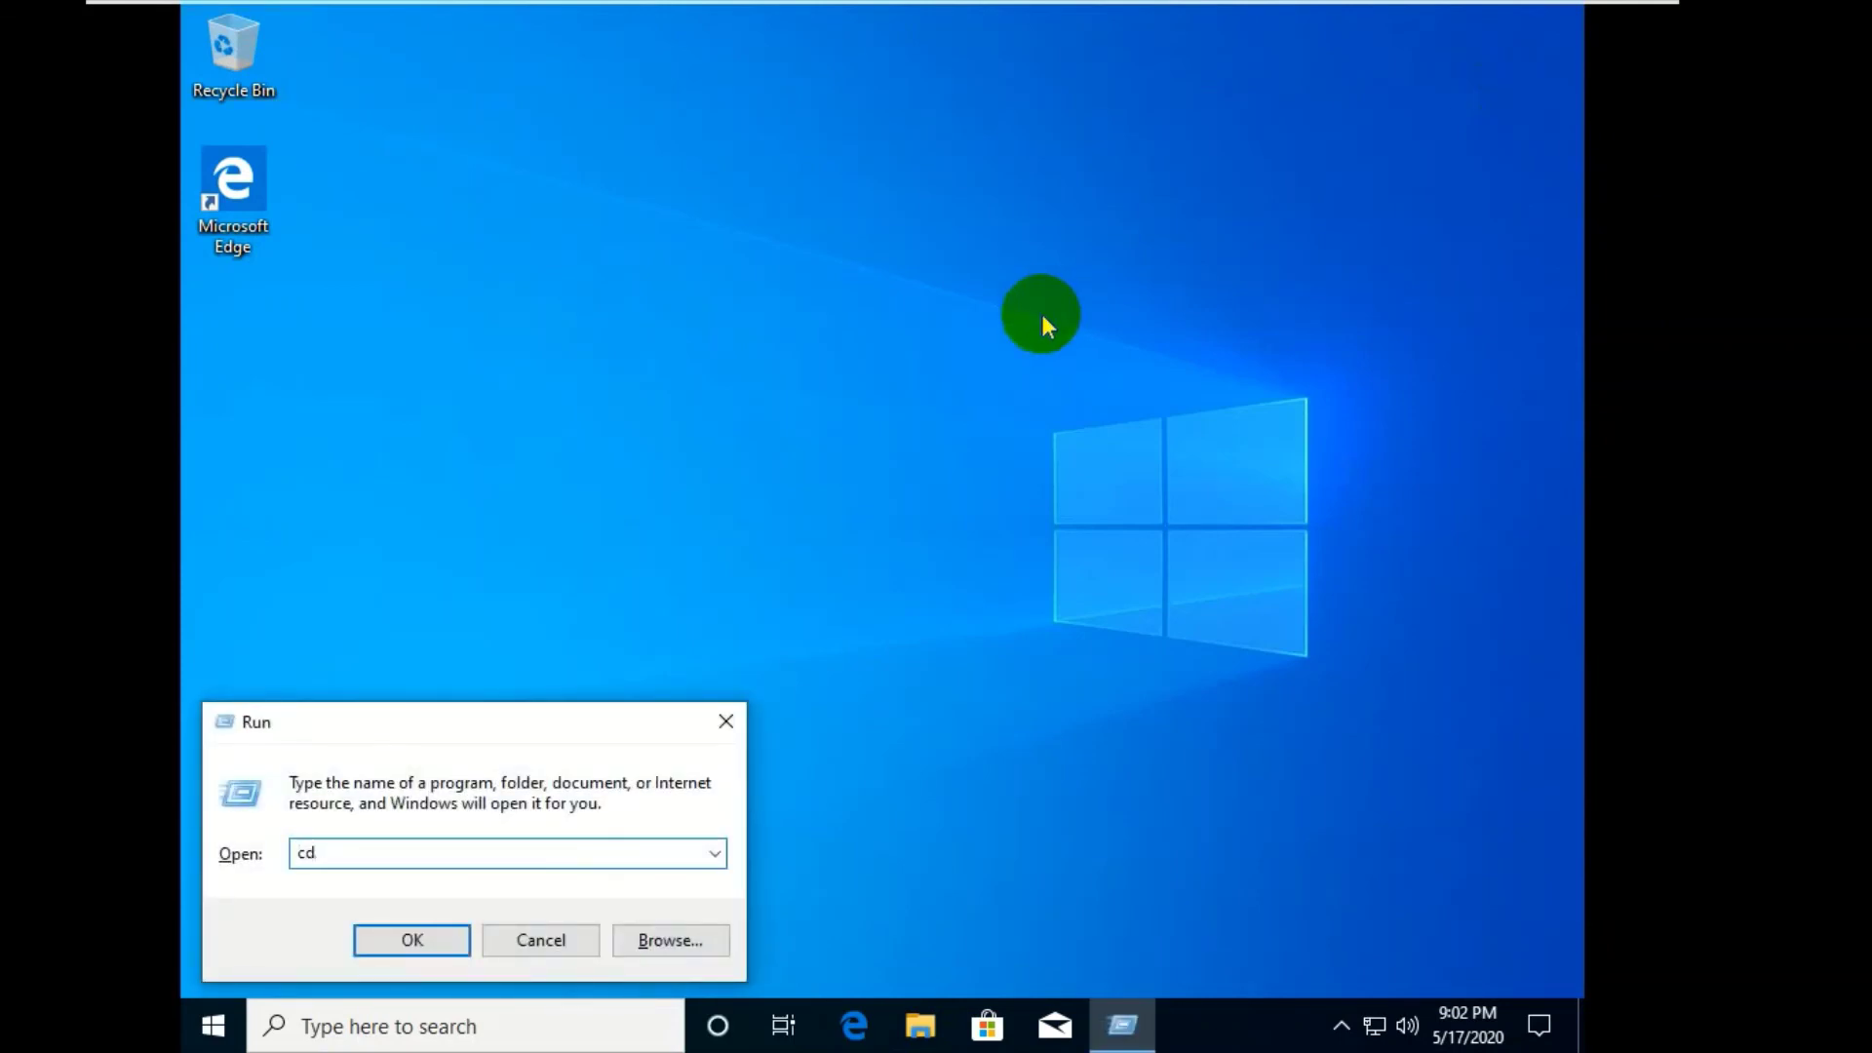
key(BackSpace)
text(md)
key(Return)
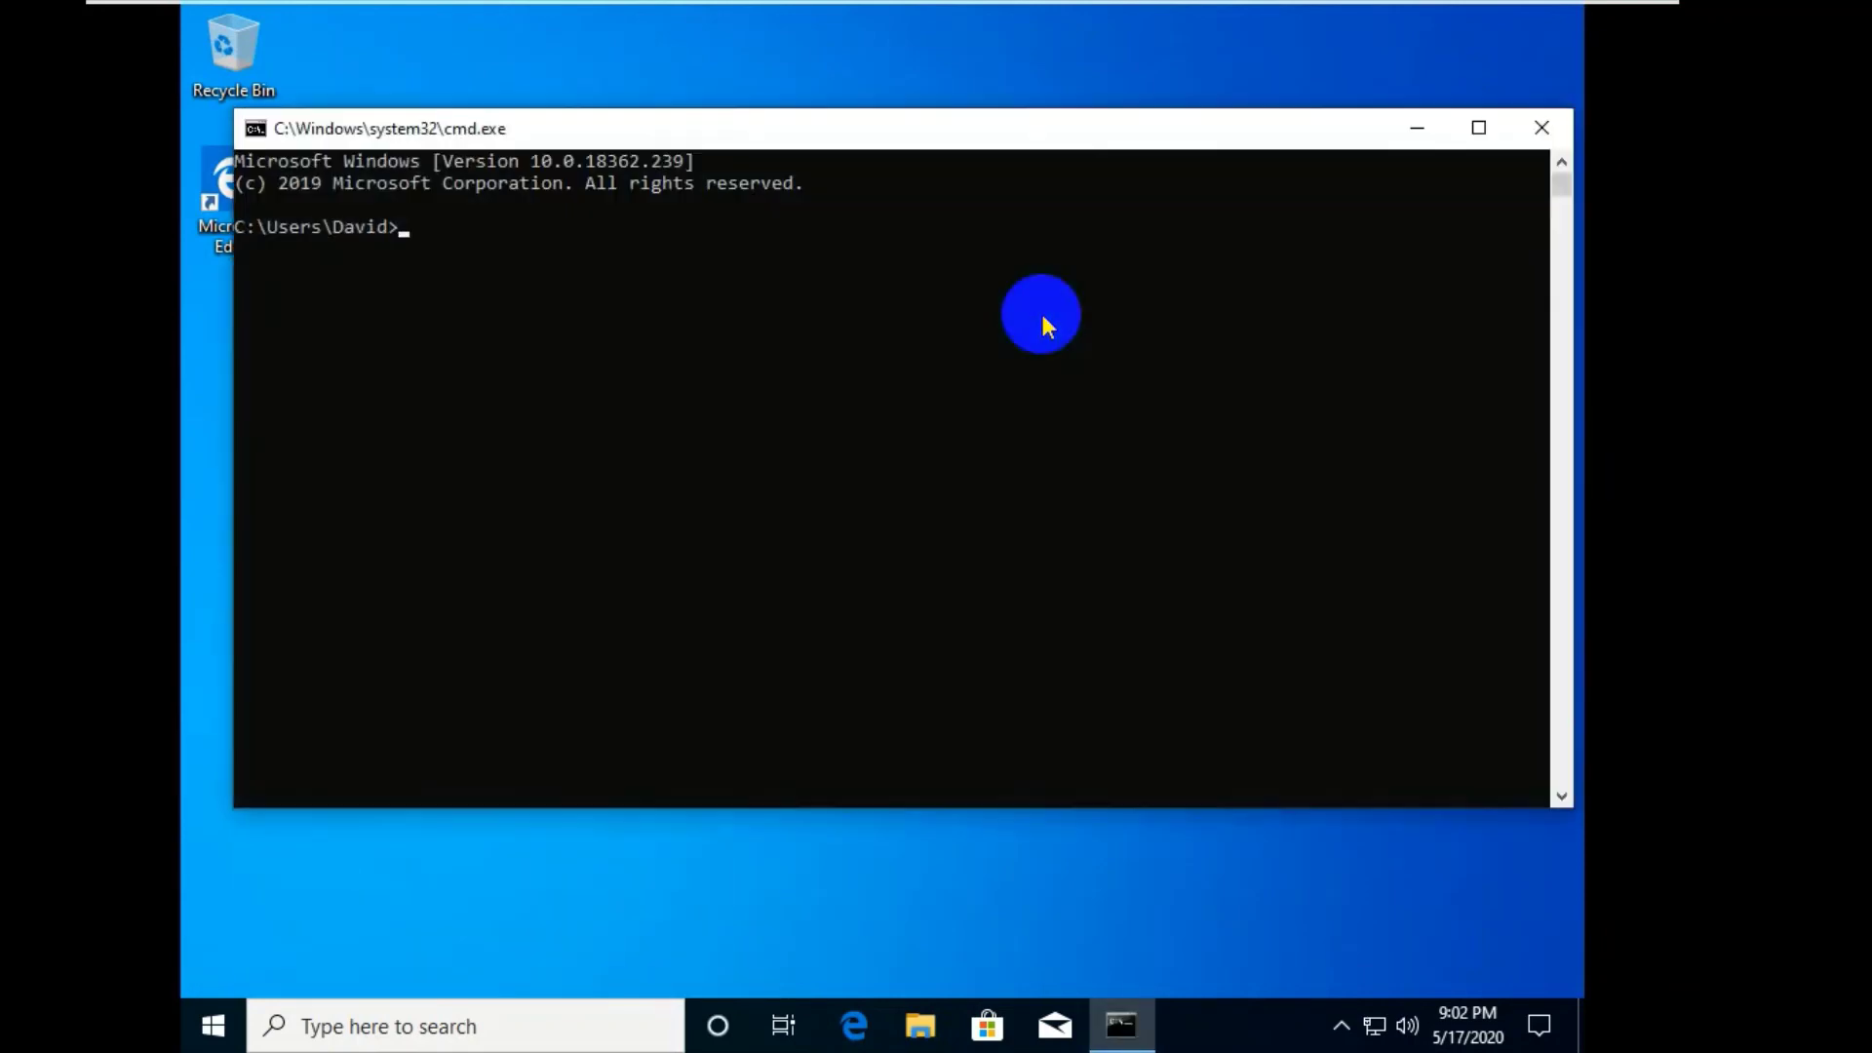
- Ping google.com, confirm 4 of 4 replies with 0% loss, and close the window
text(ping google.com)
key(Return)
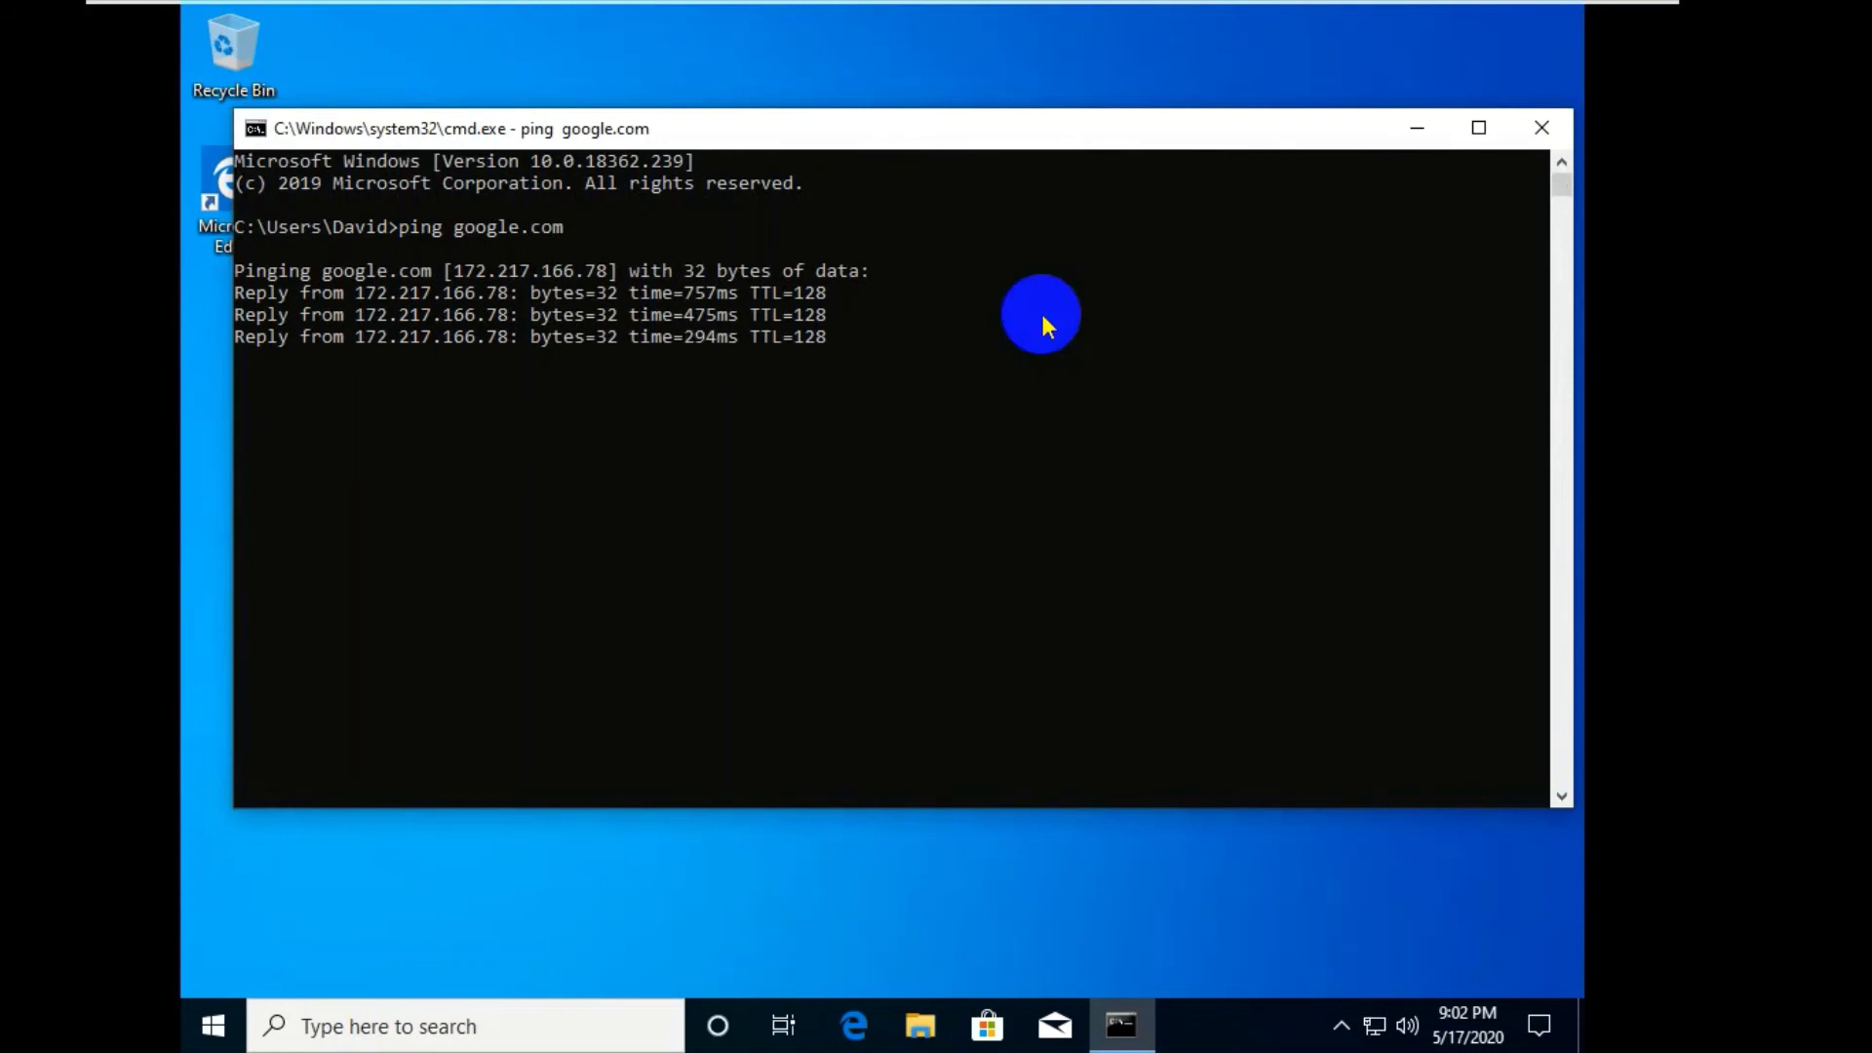
key(Return)
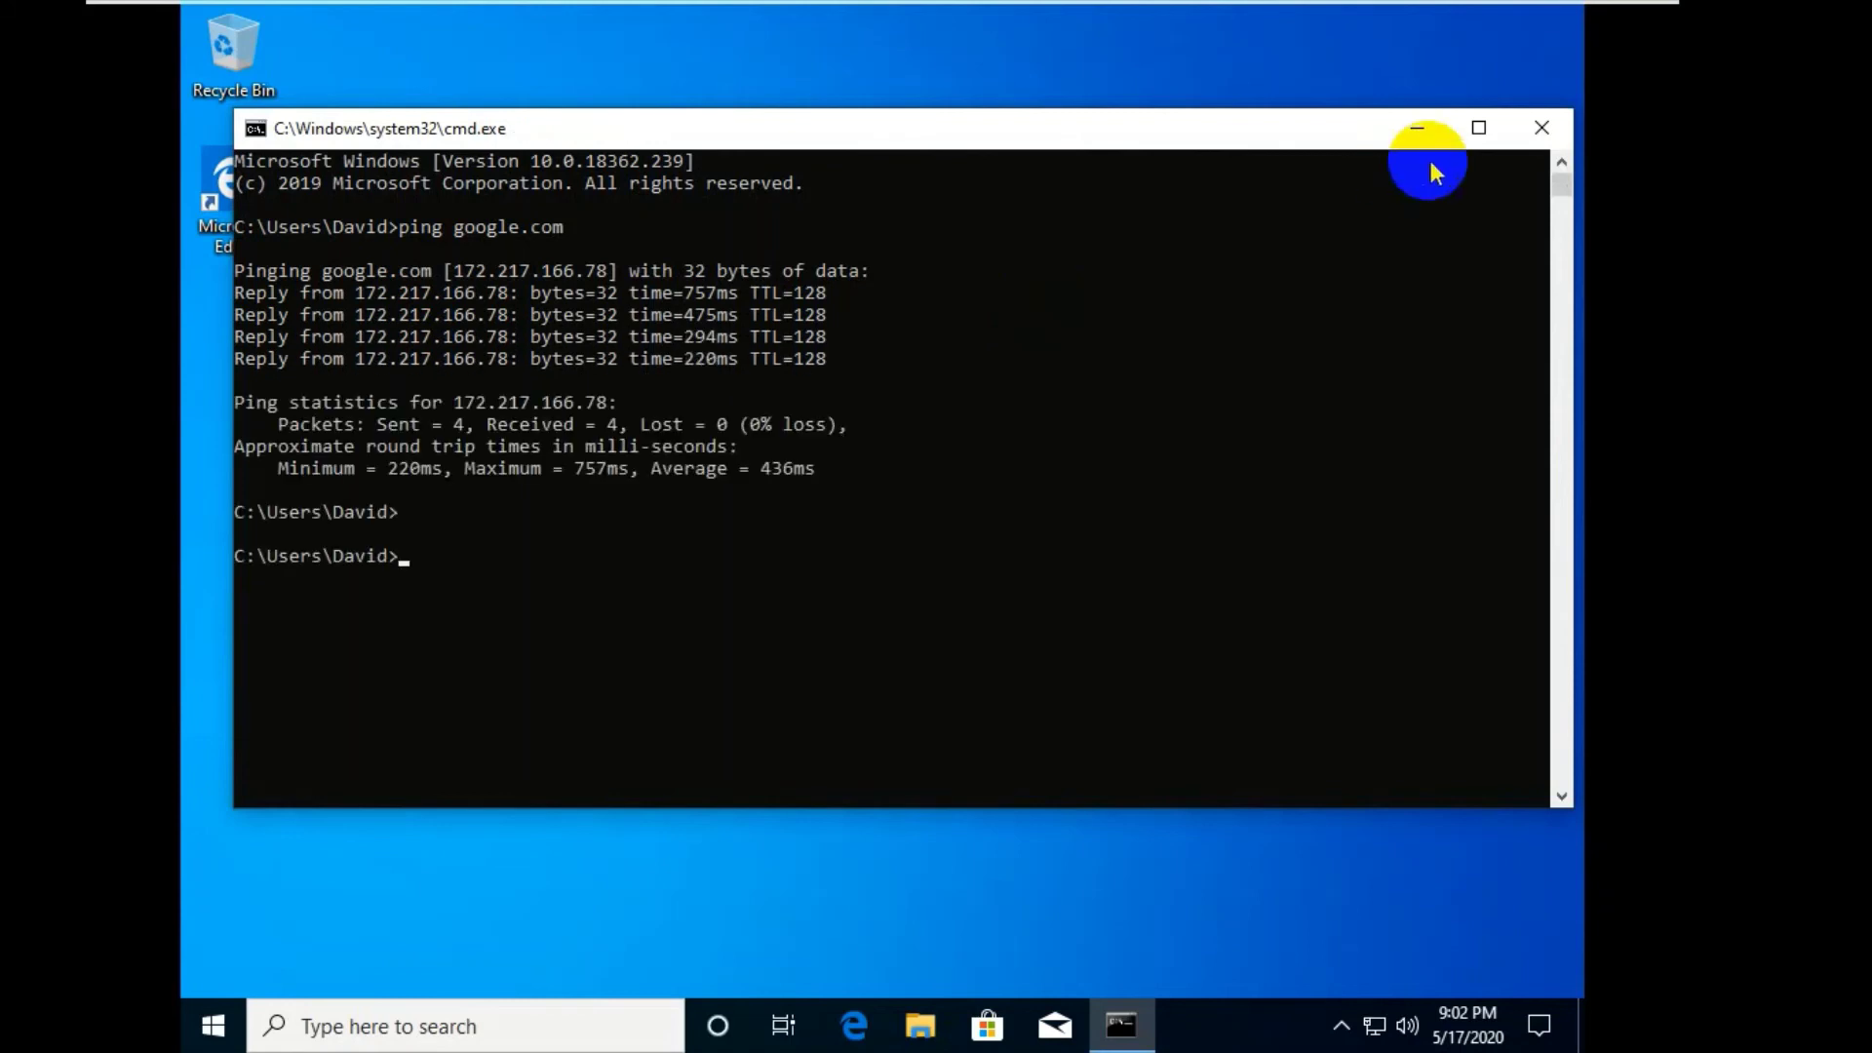
click(1542, 127)
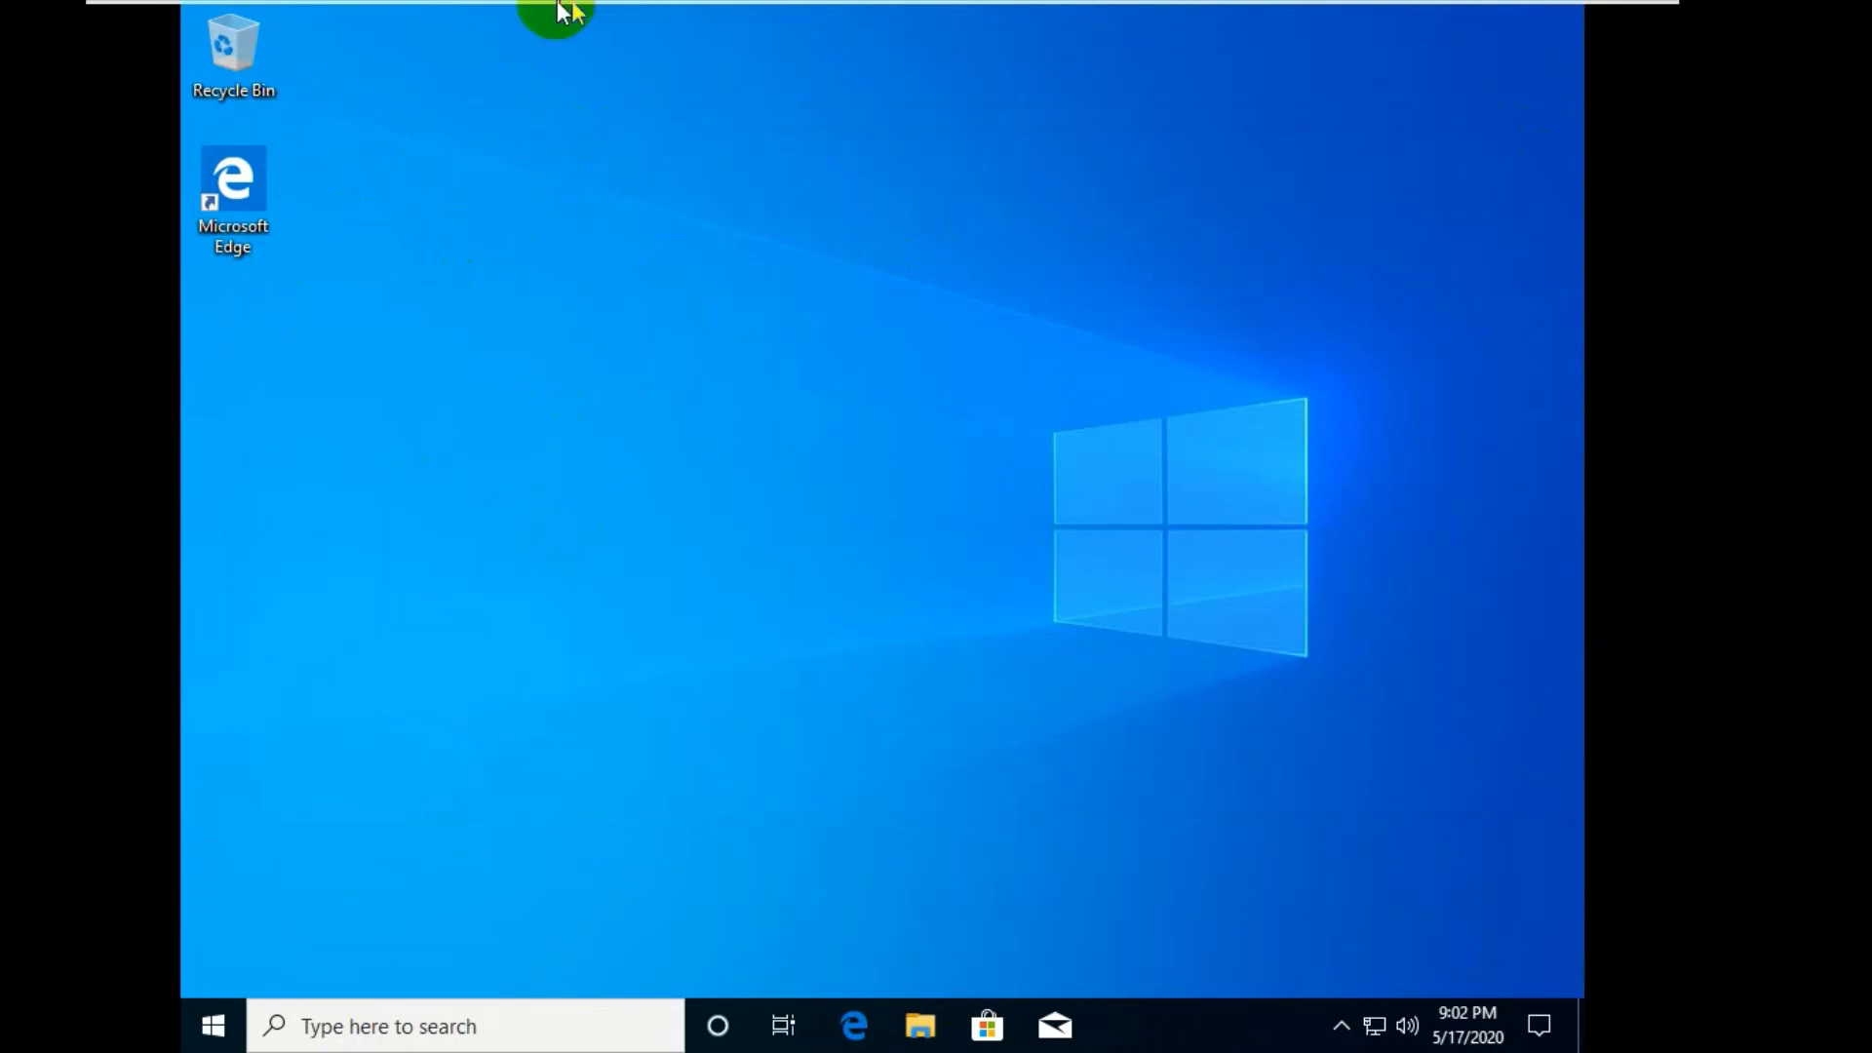
- Choose Install VMware Tools from the VM menu and confirm connecting the installer disc
mouse_move(575, 9)
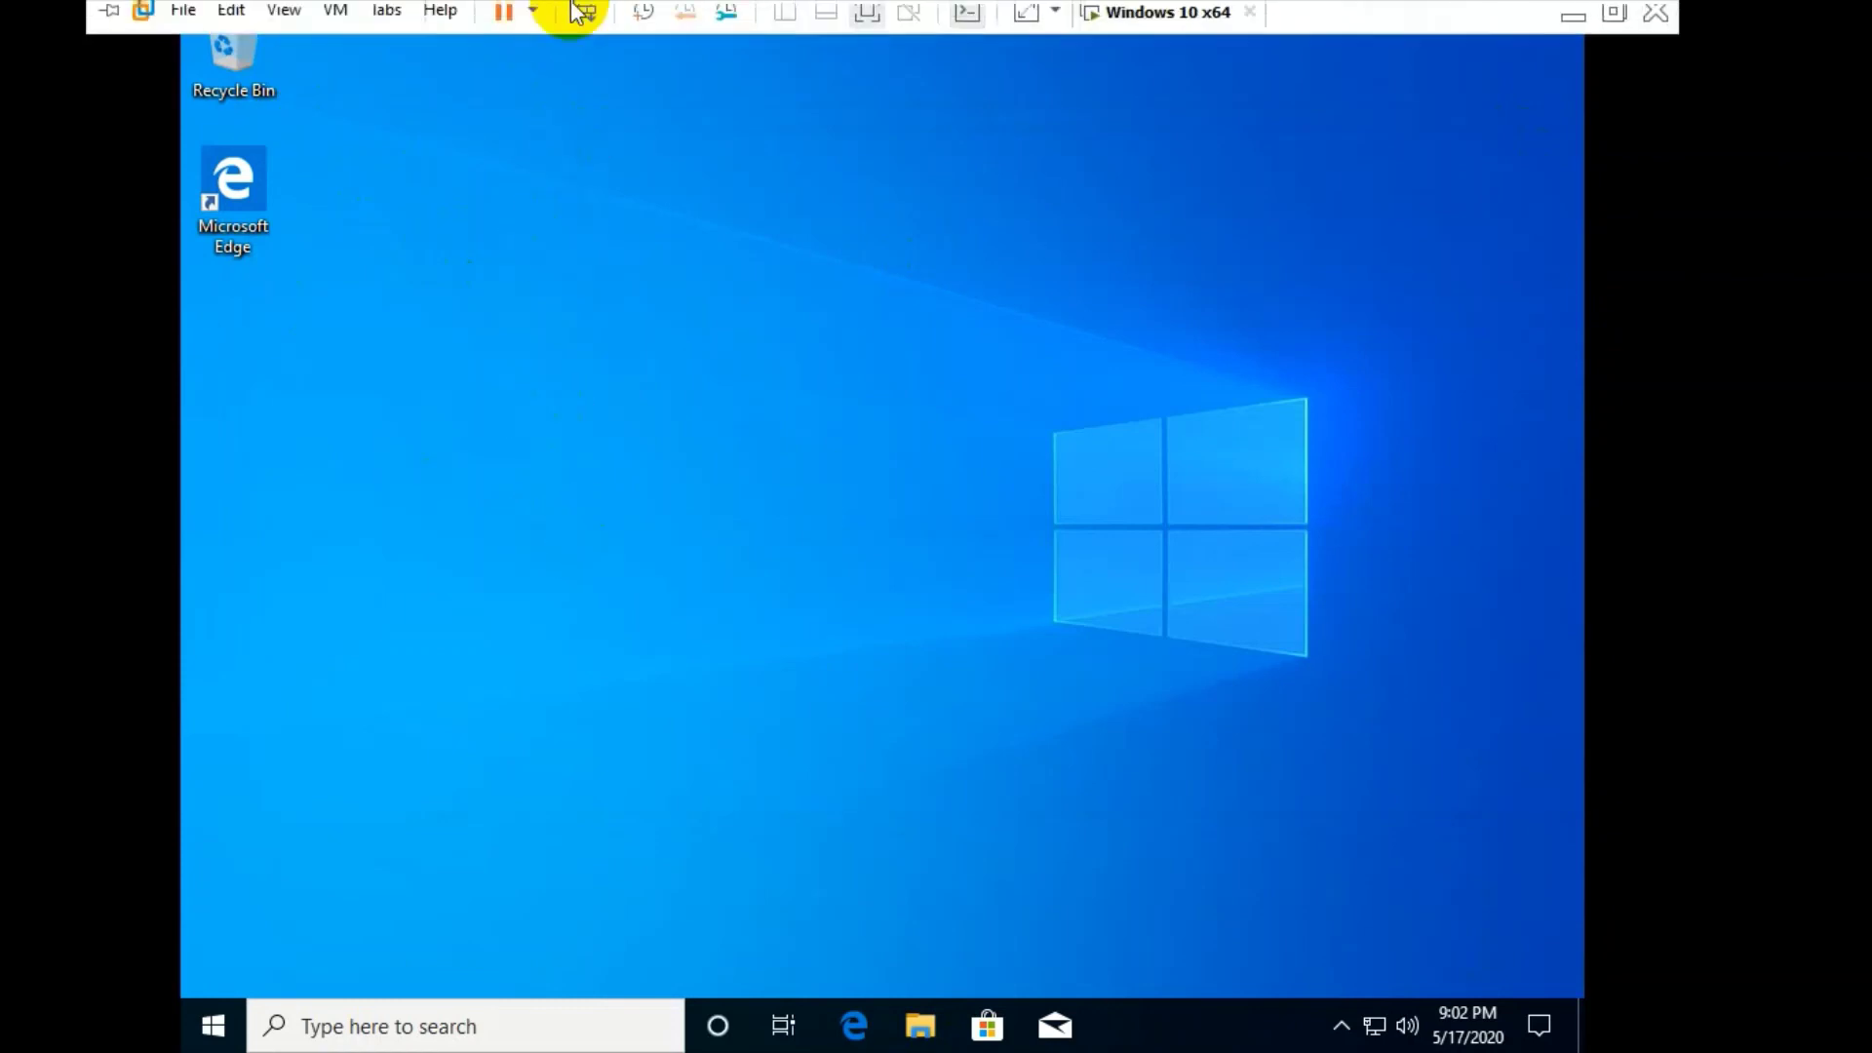
click(335, 19)
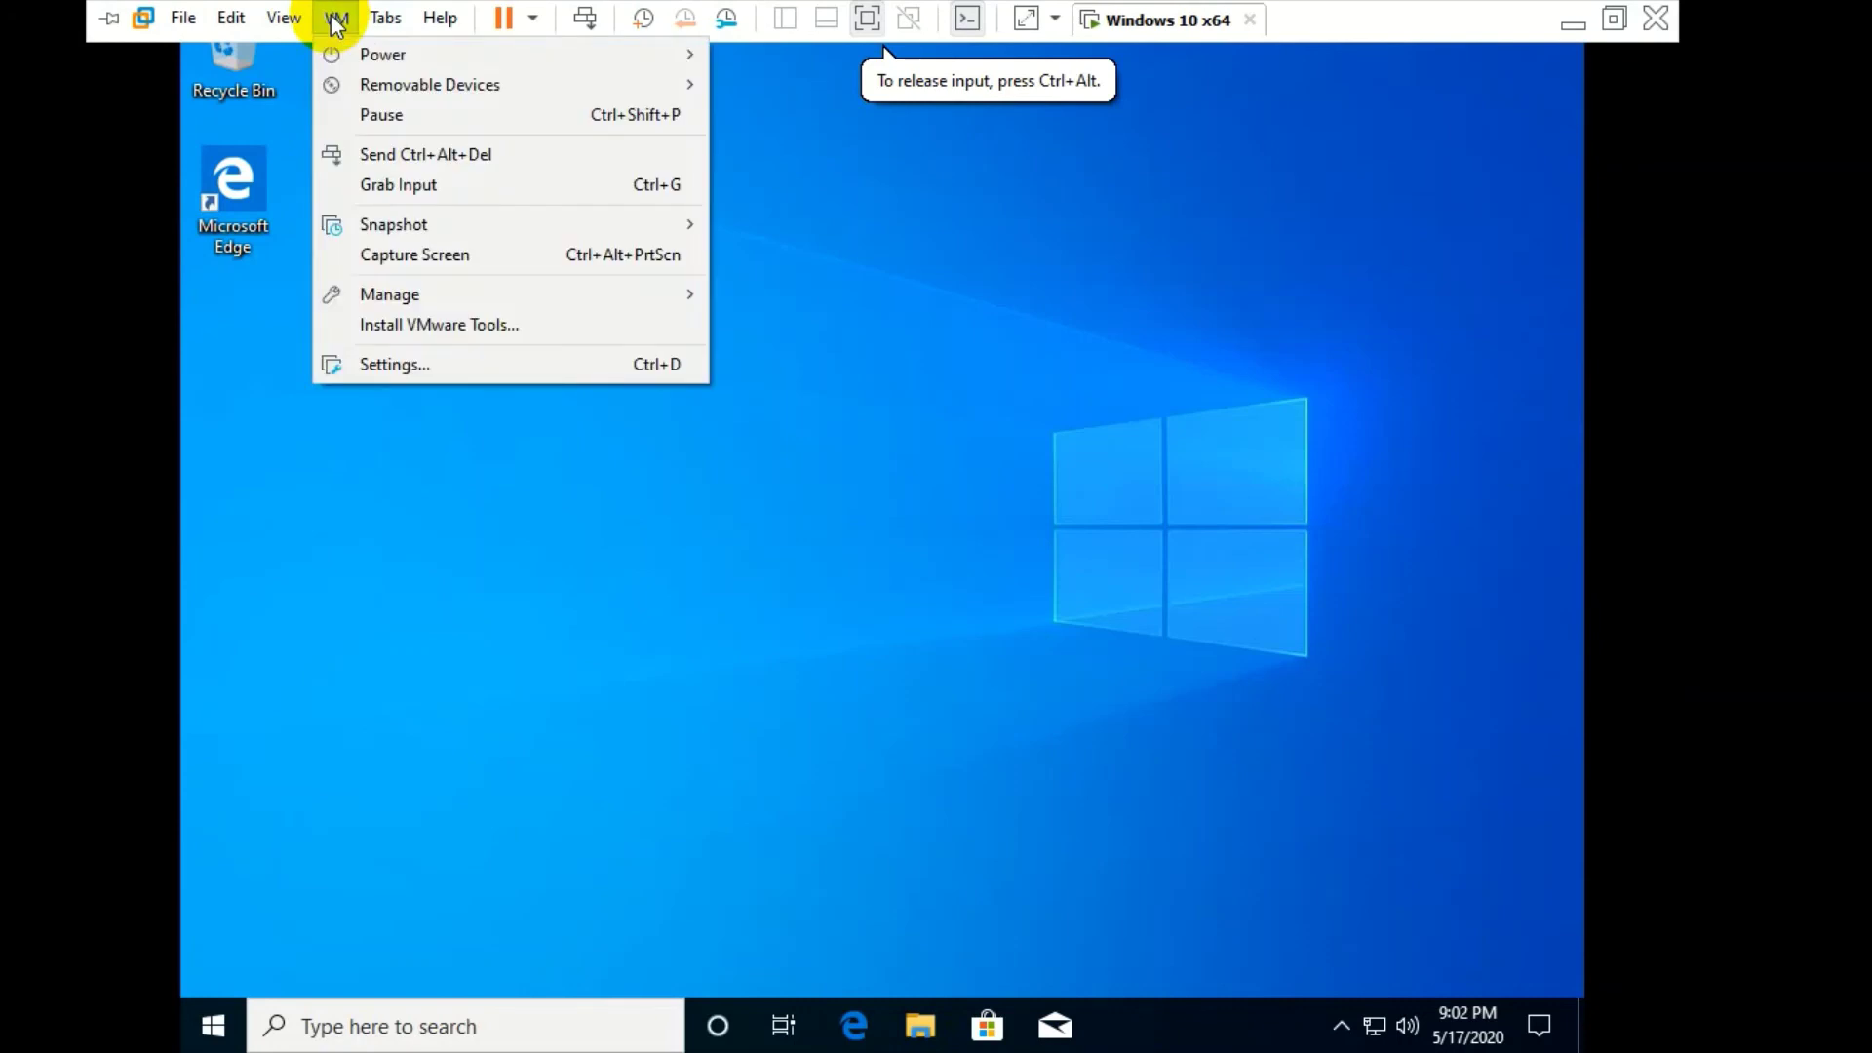
click(380, 327)
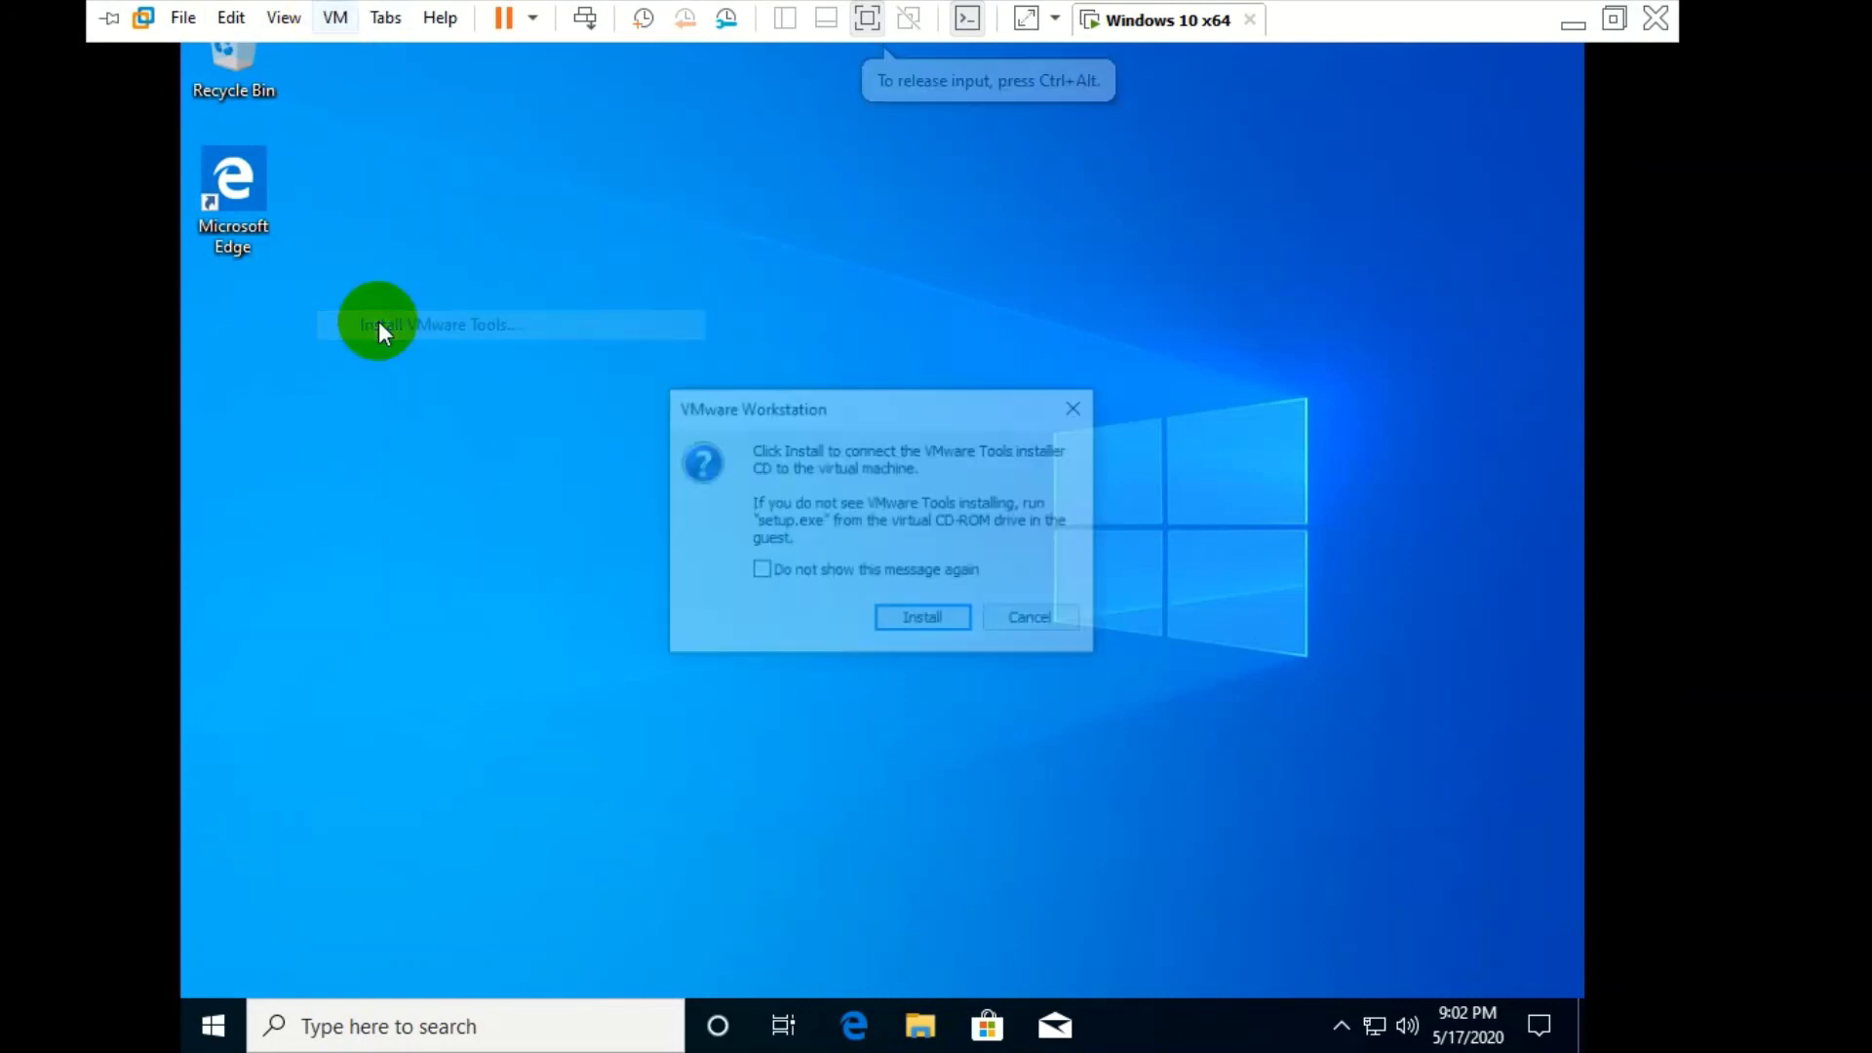
click(923, 625)
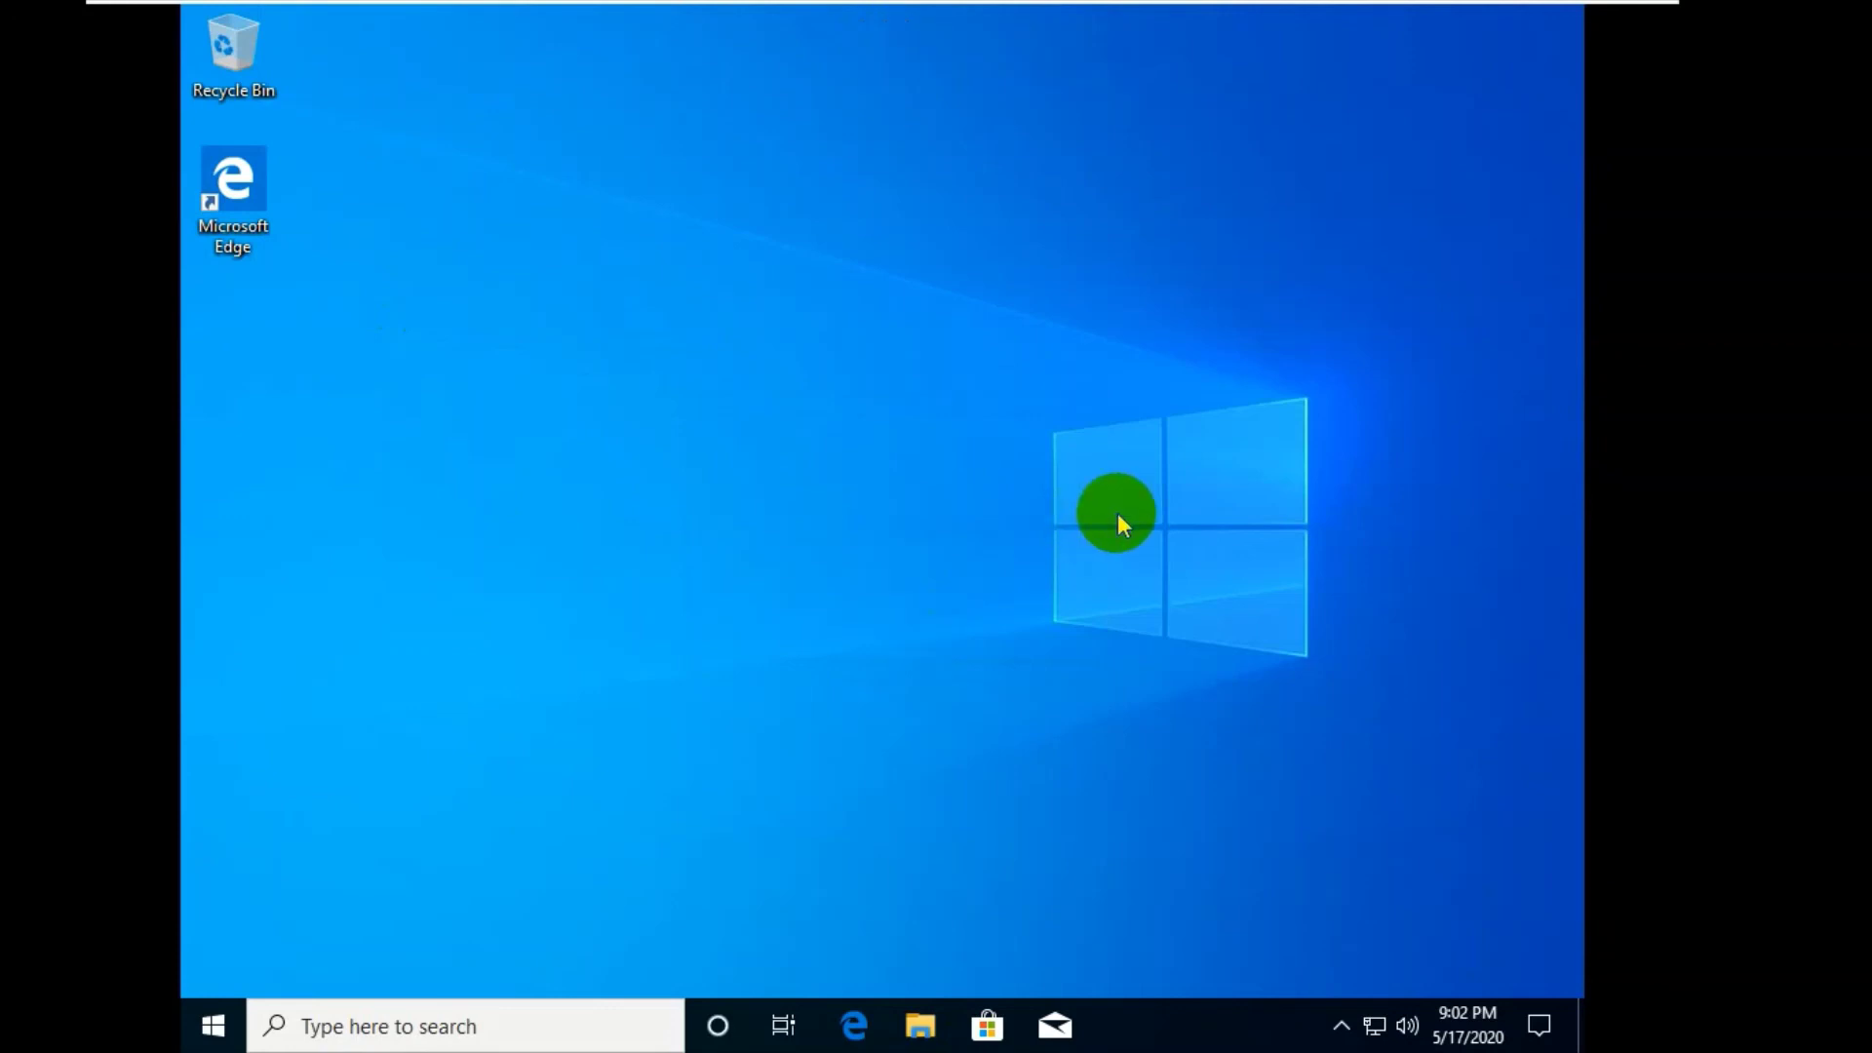
- Leave full screen, dismiss the VMware Tools hint bar, and return the VM to full screen
mouse_move(765, 8)
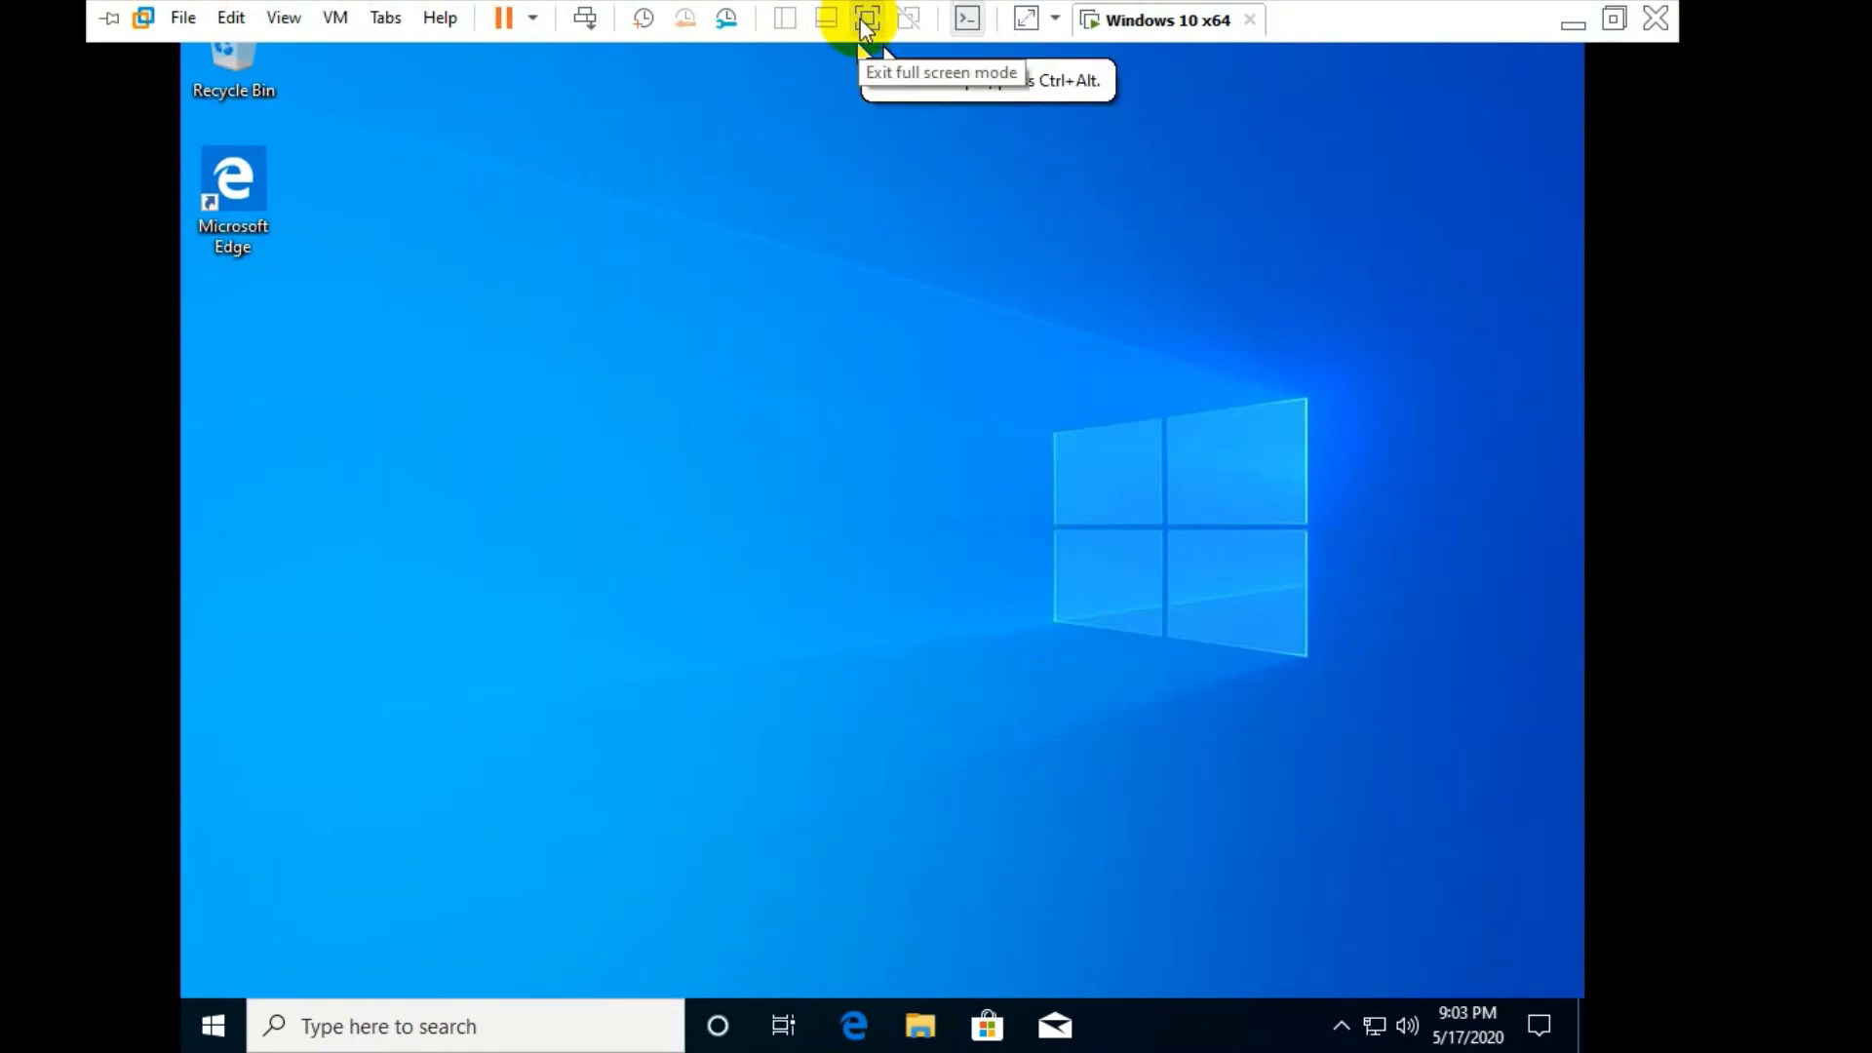
click(865, 18)
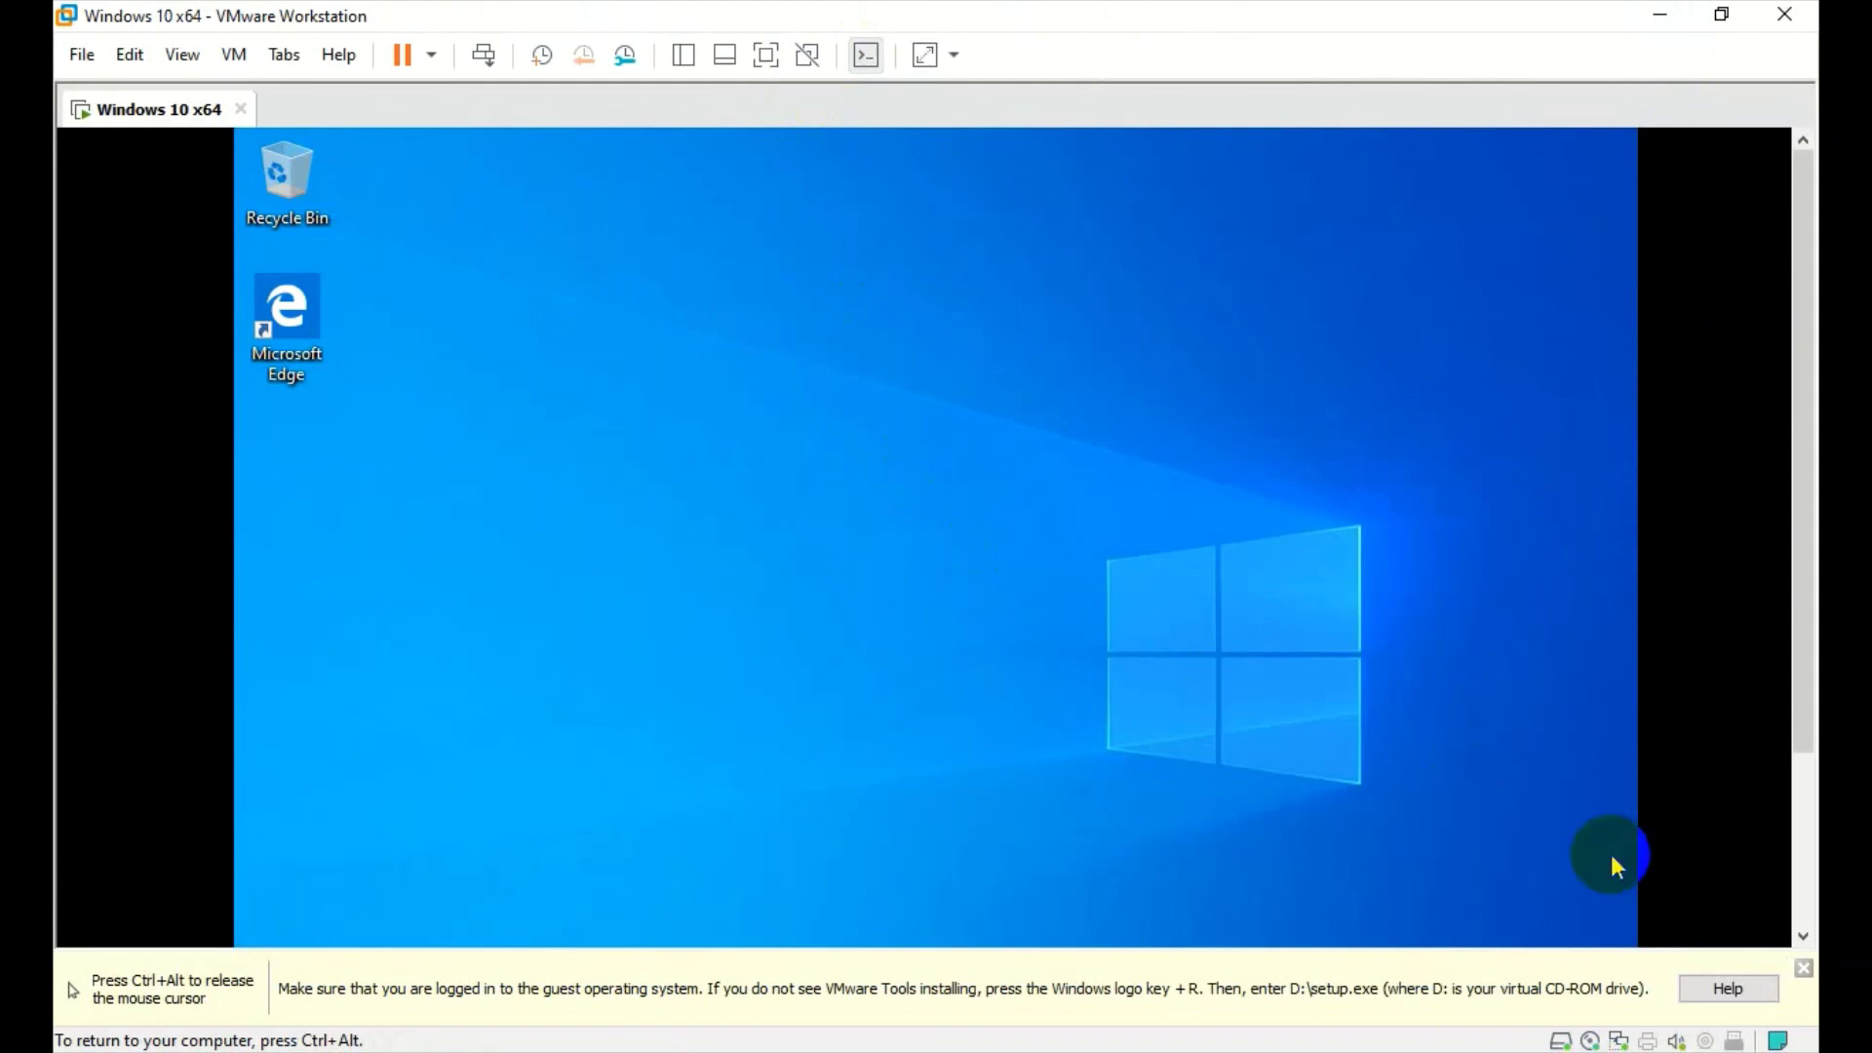
key(ctrl+alt)
click(1802, 969)
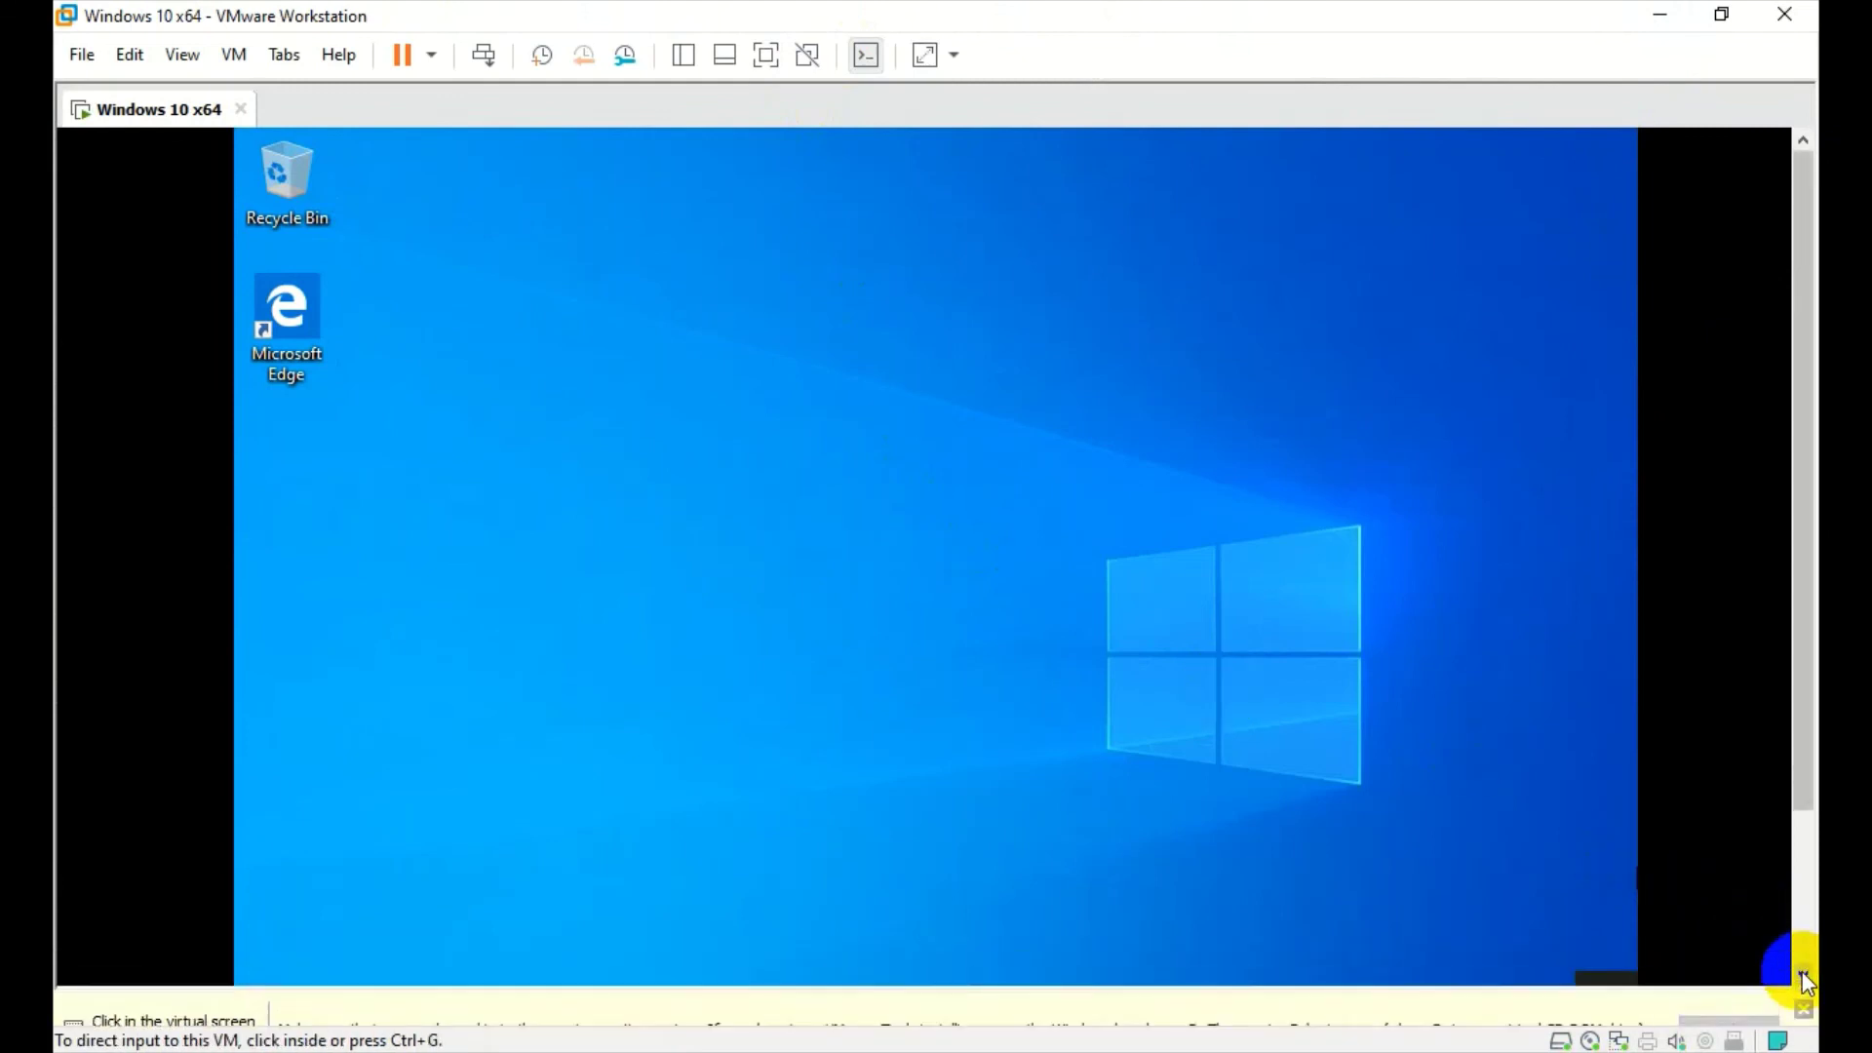
click(1207, 790)
key(ctrl+alt)
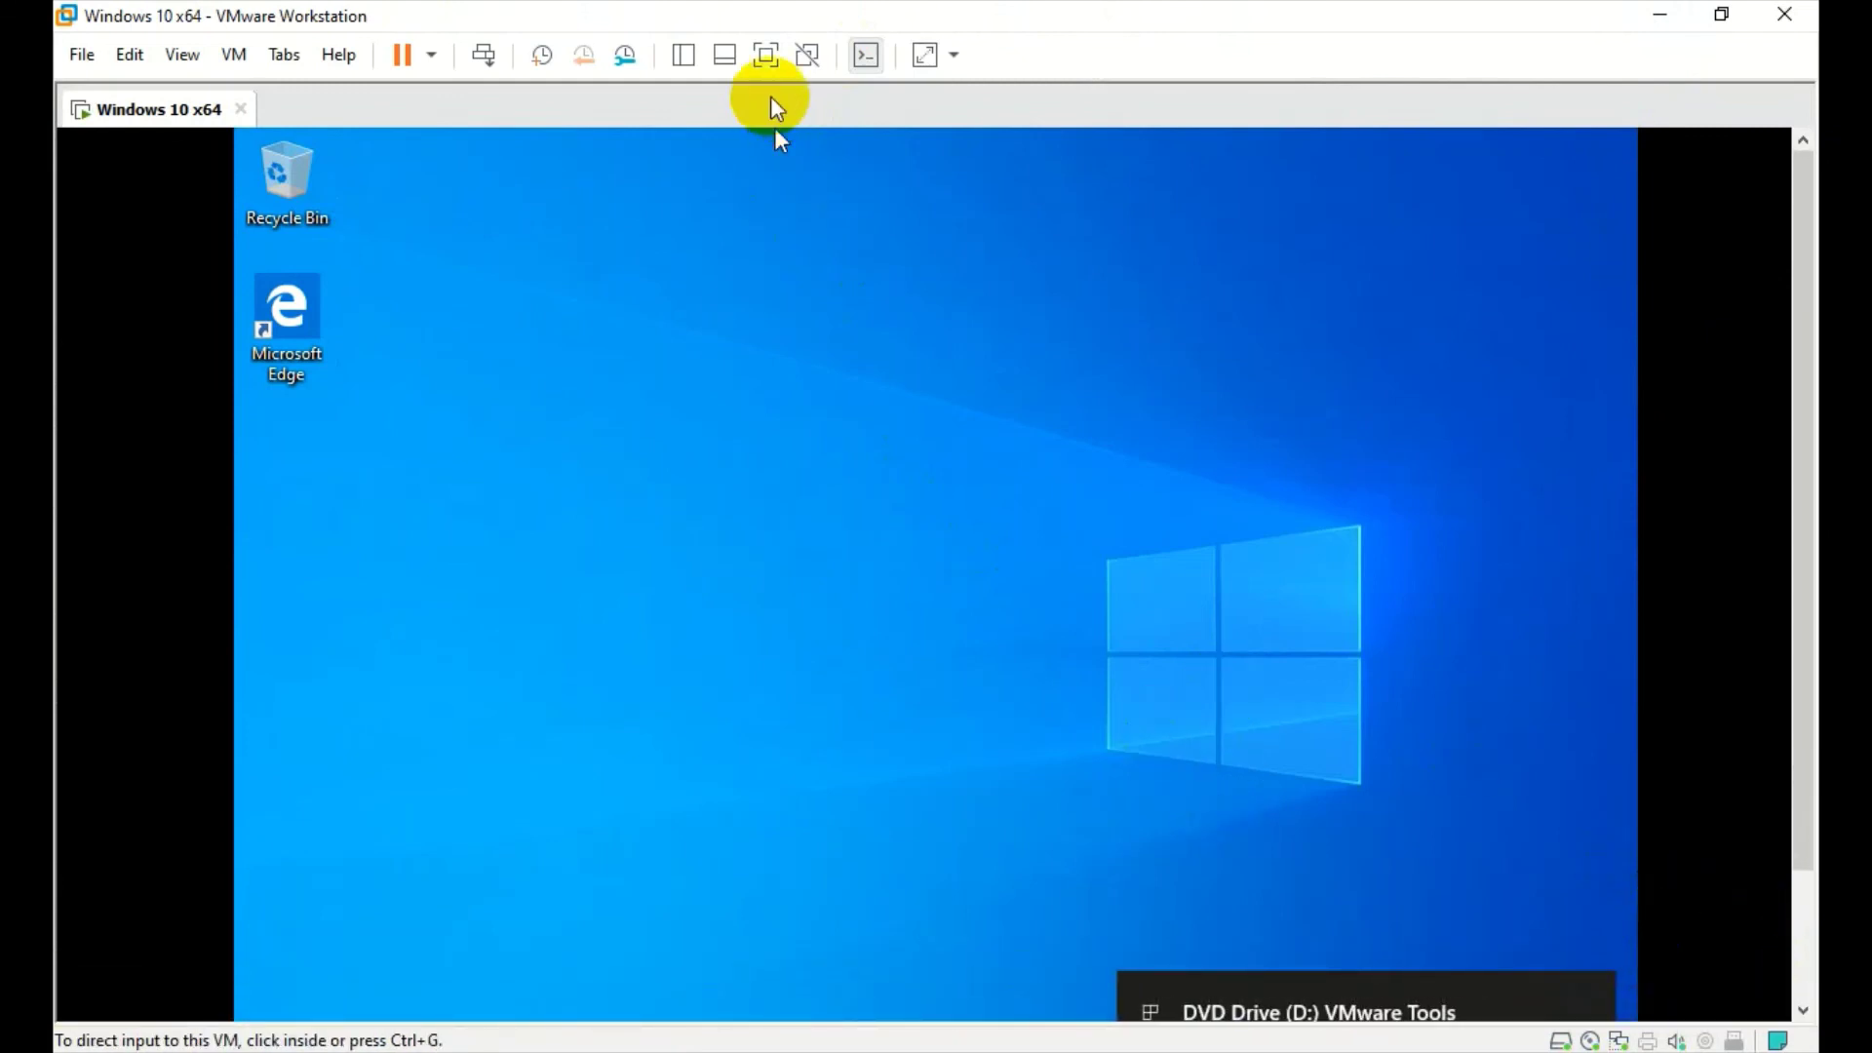
click(771, 61)
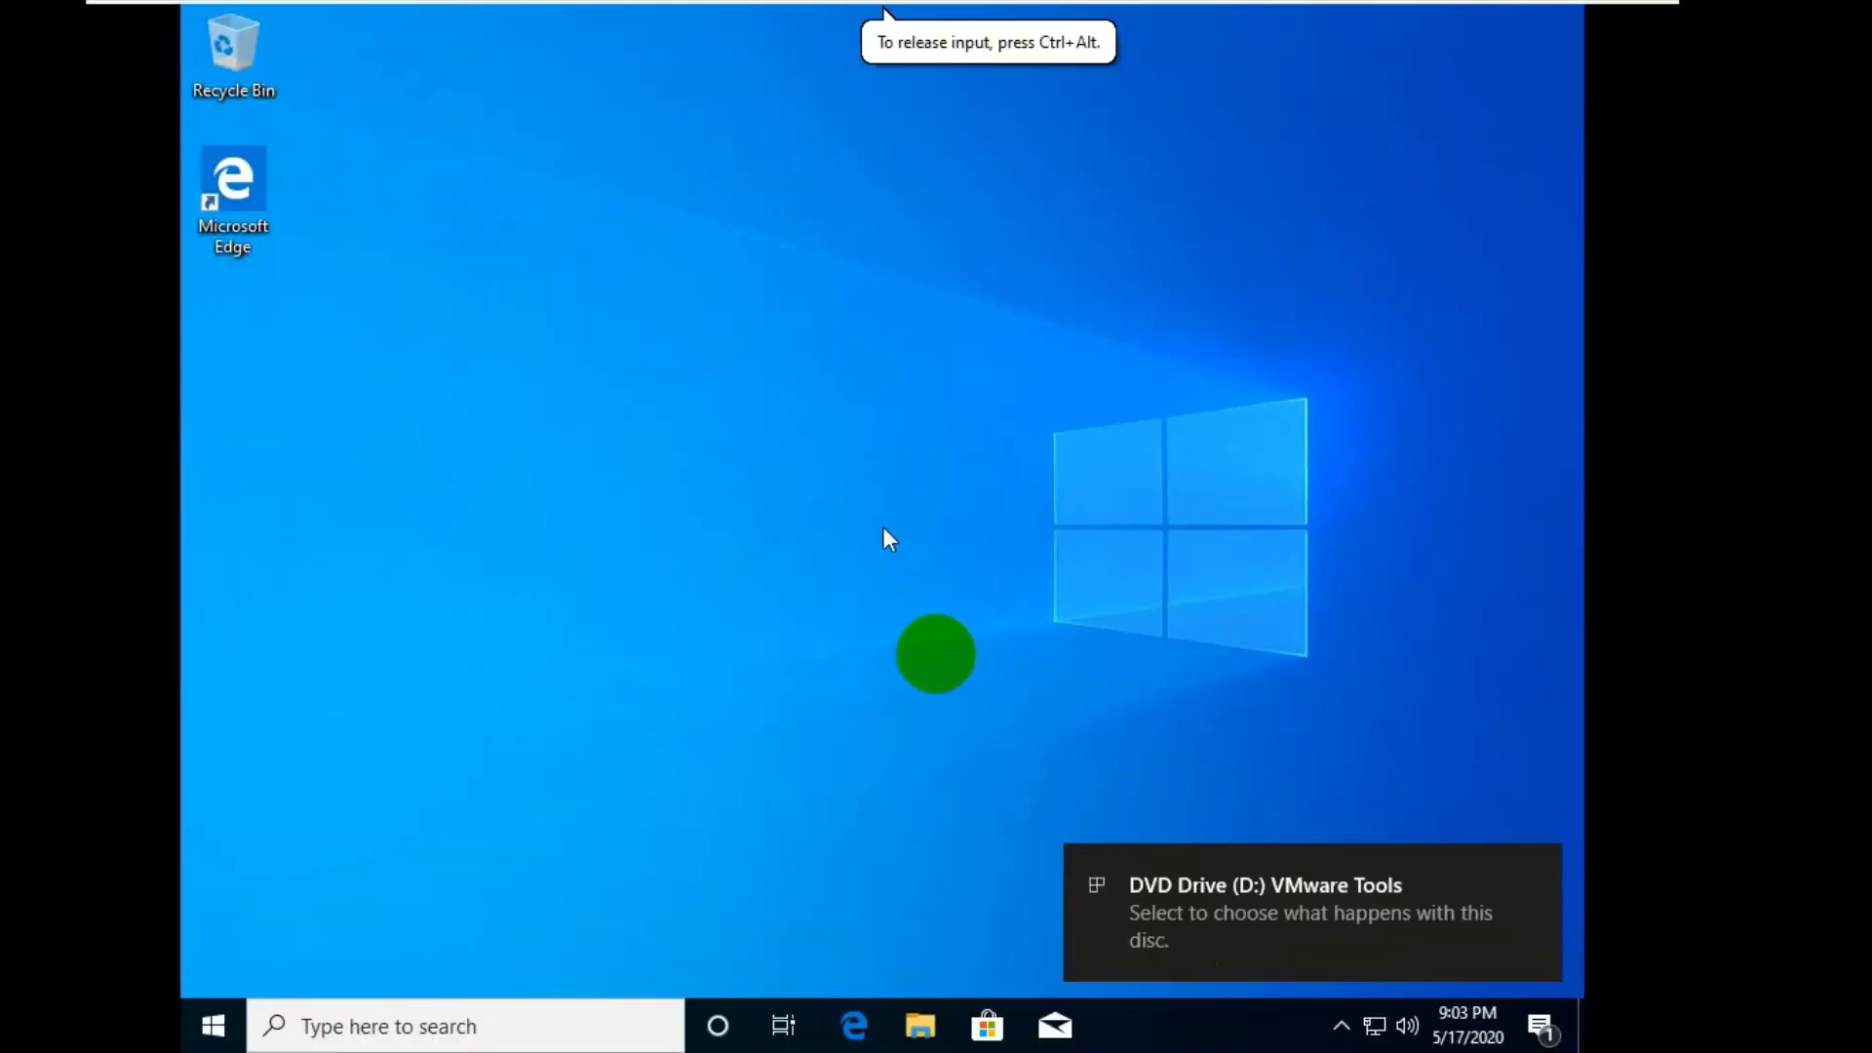
- Run setup64.exe from the DVD Drive (D:) notification and approve it in User Account Control
click(1209, 914)
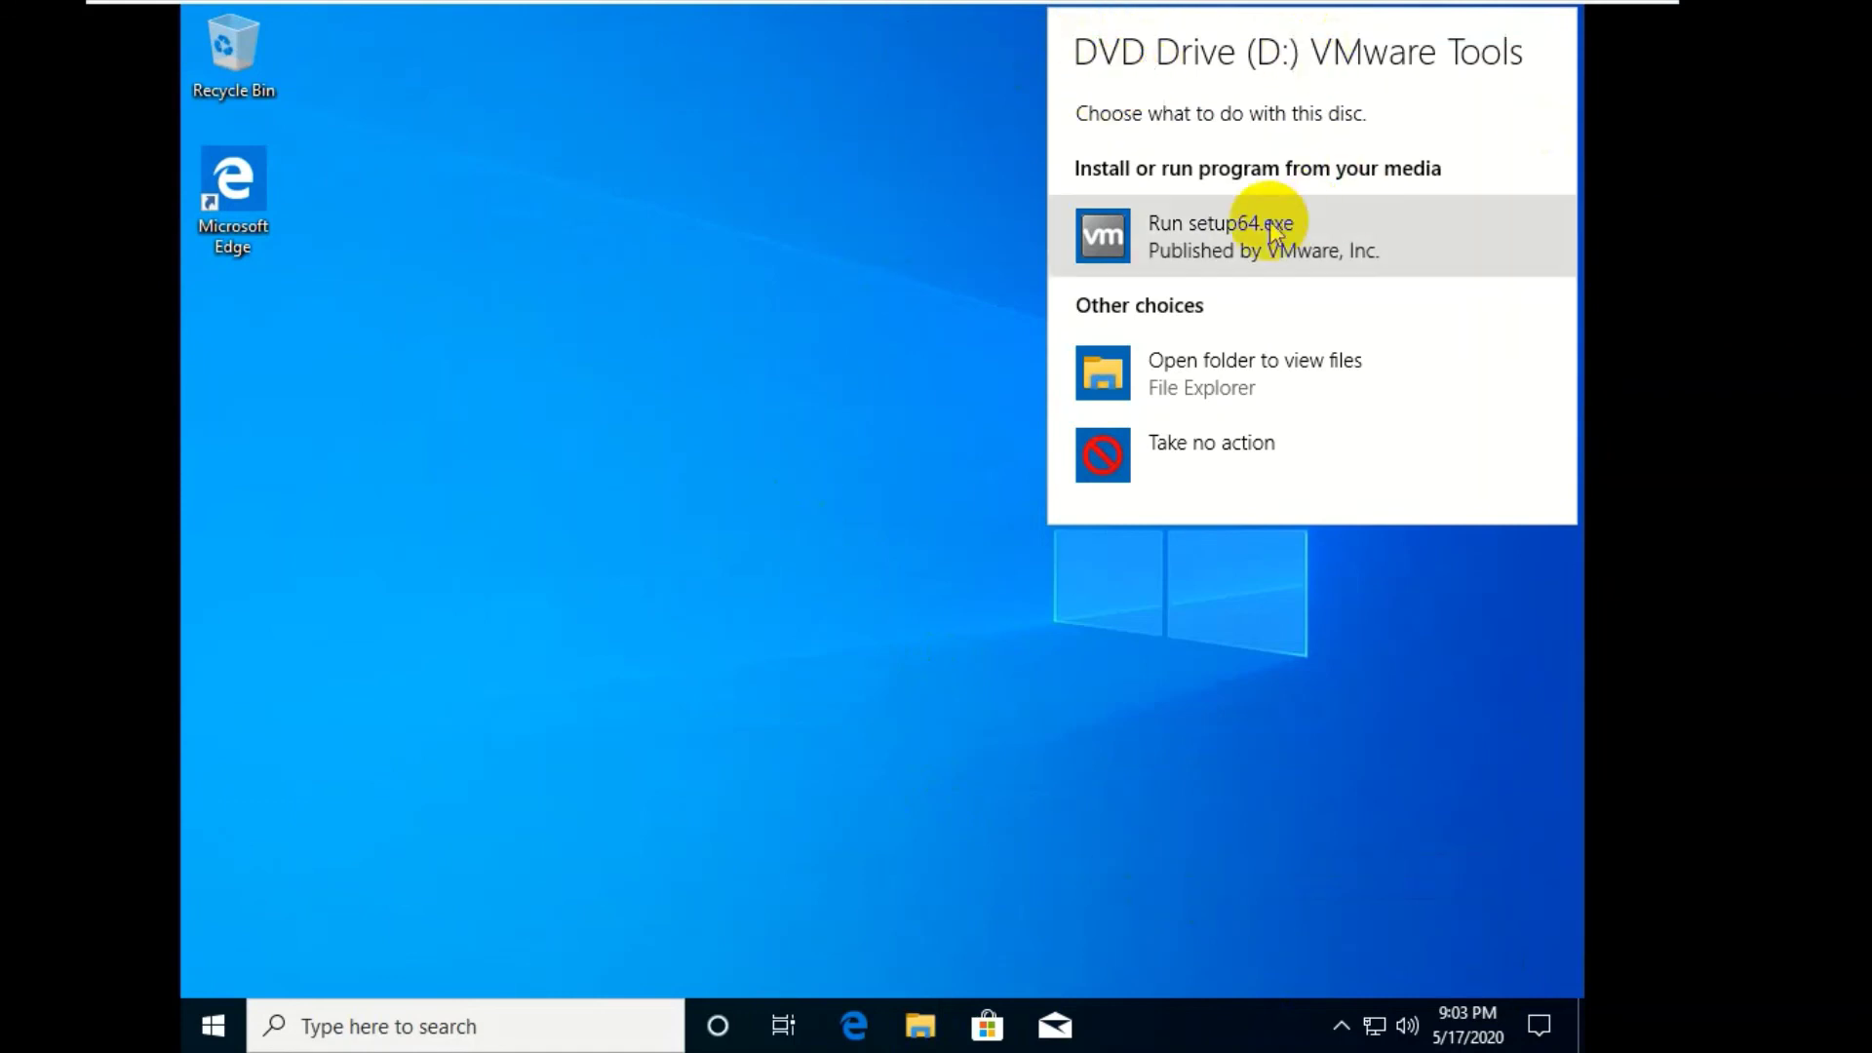
click(1238, 236)
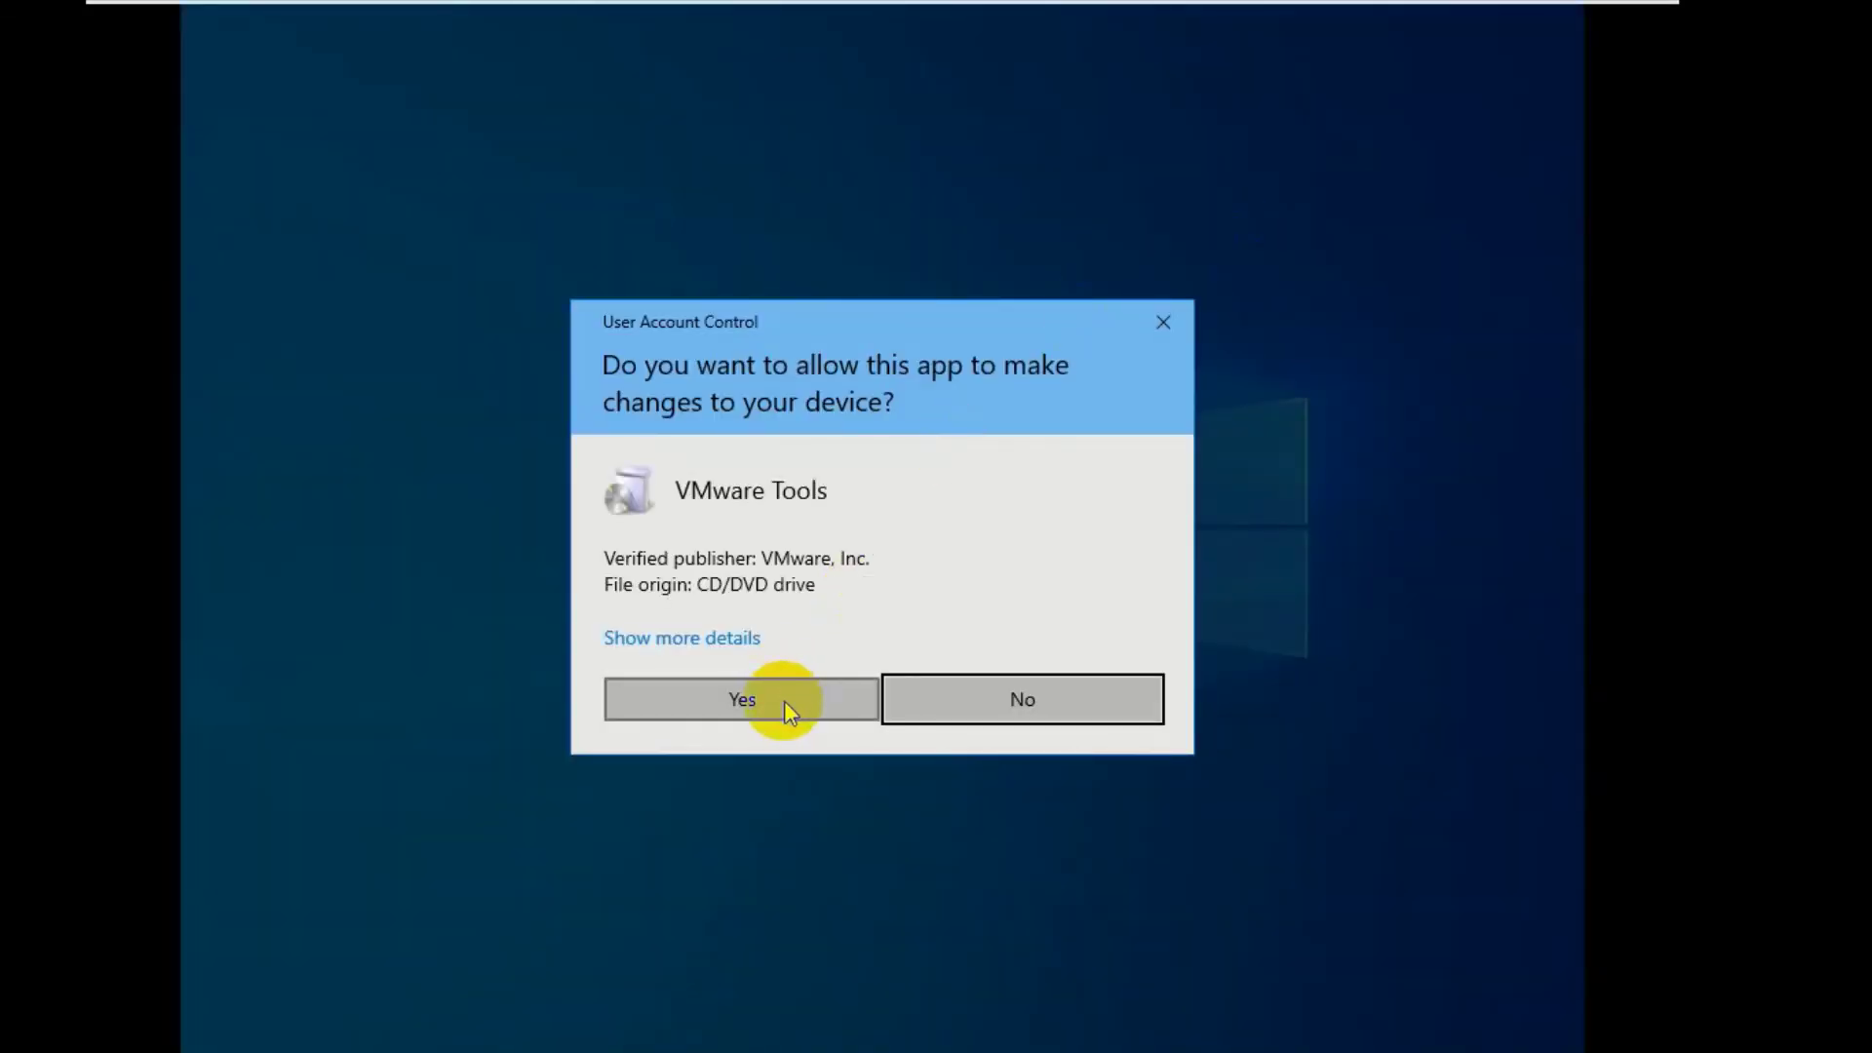
click(756, 392)
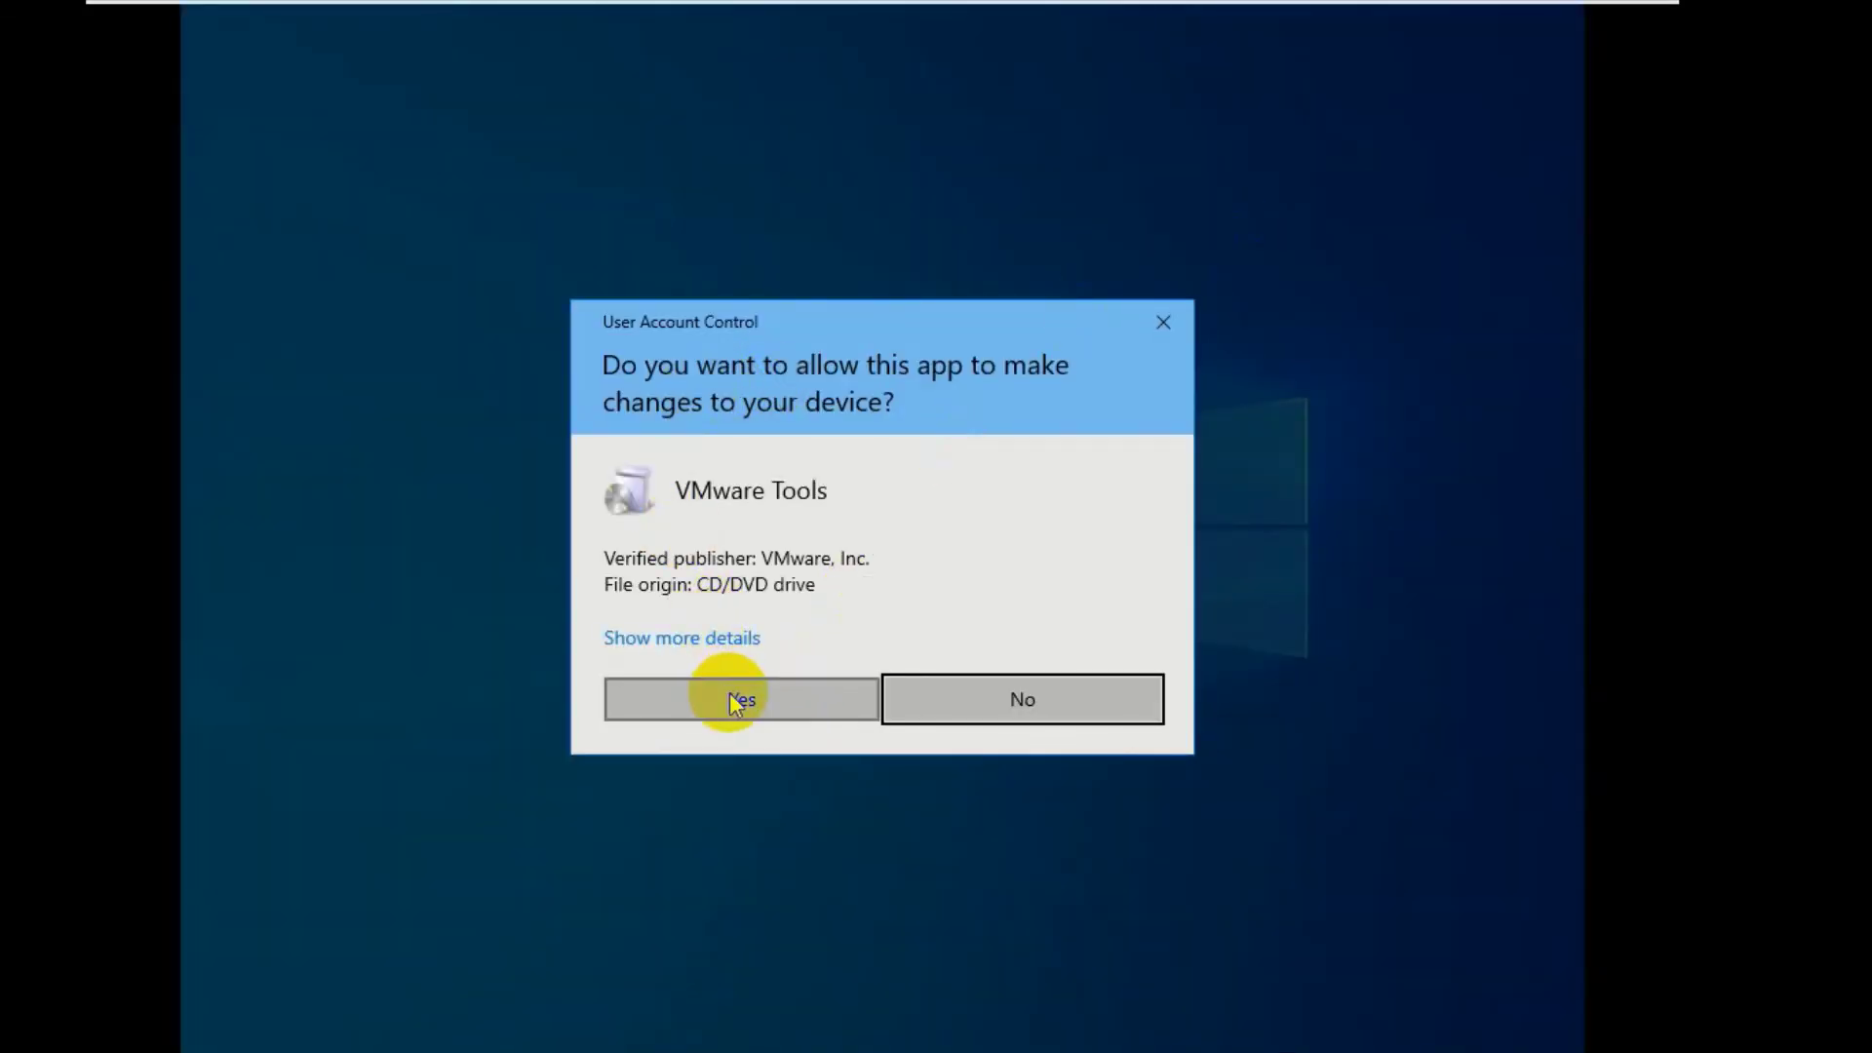
click(733, 700)
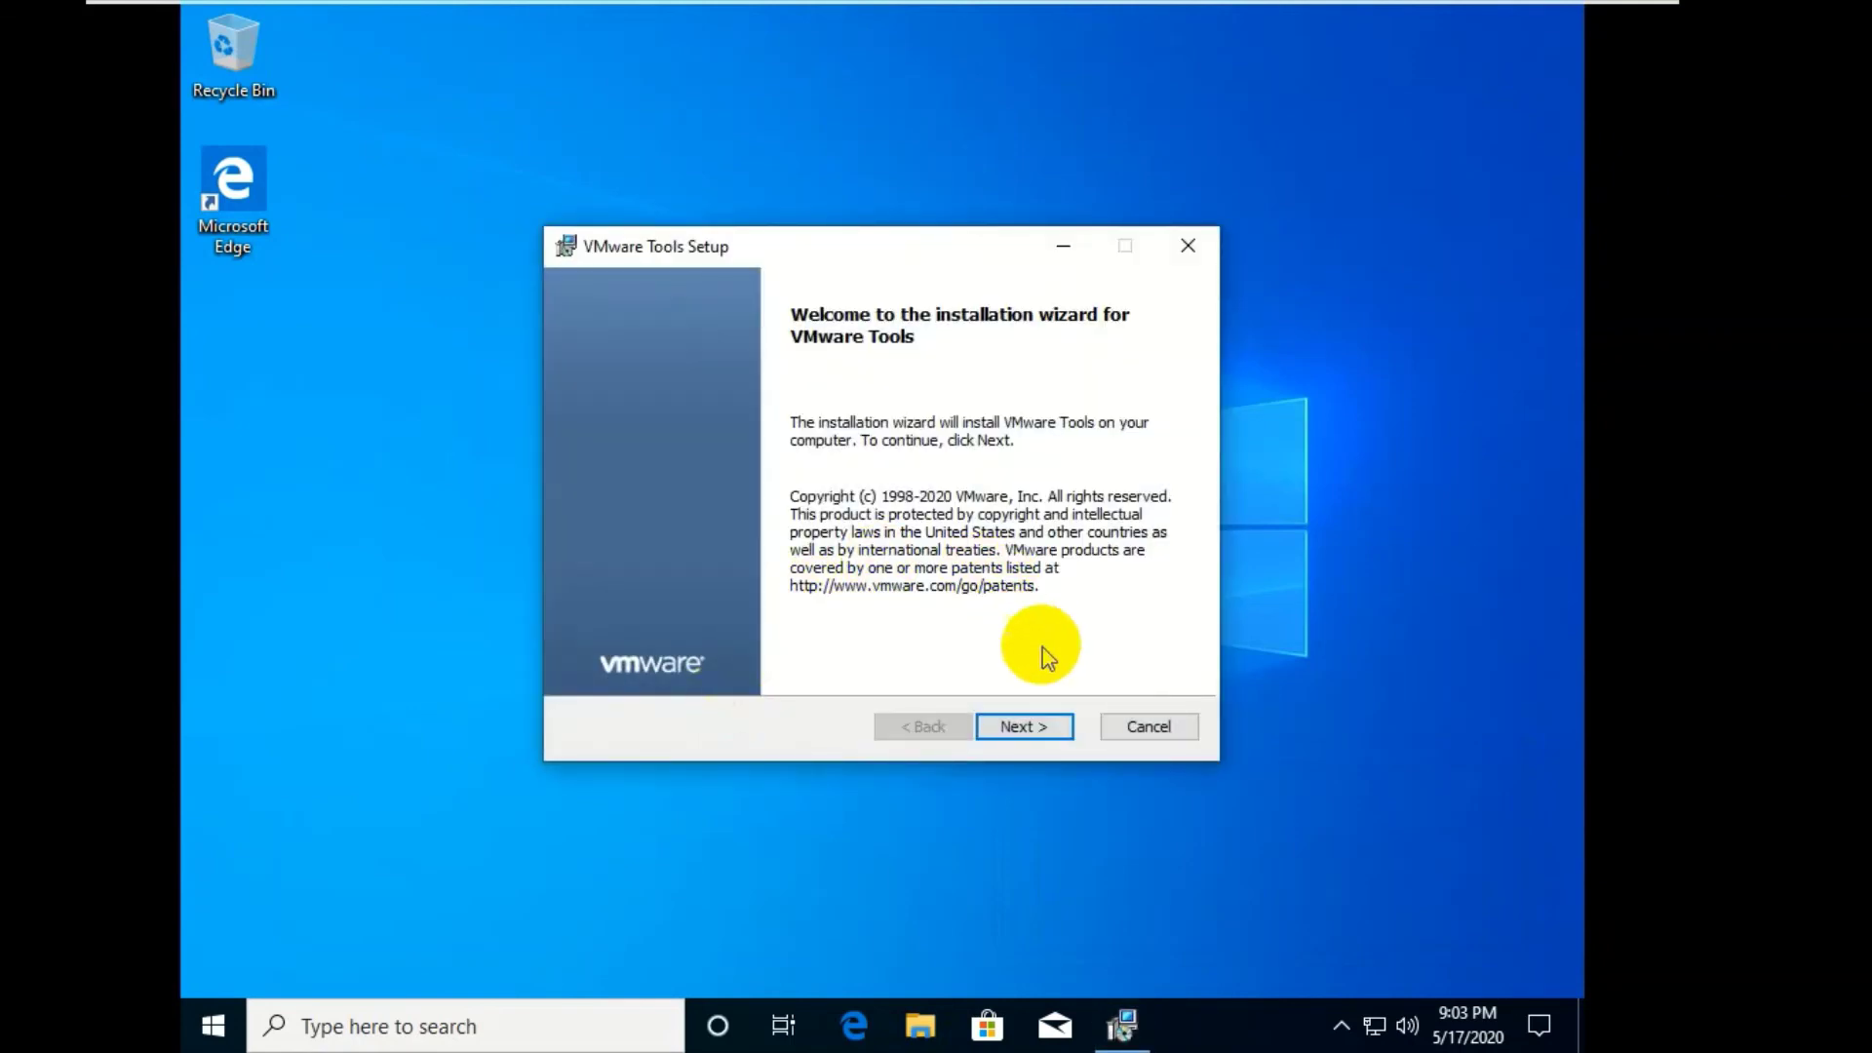
- Advance the VMware Tools Setup wizard past the welcome page and begin the installation
click(1021, 729)
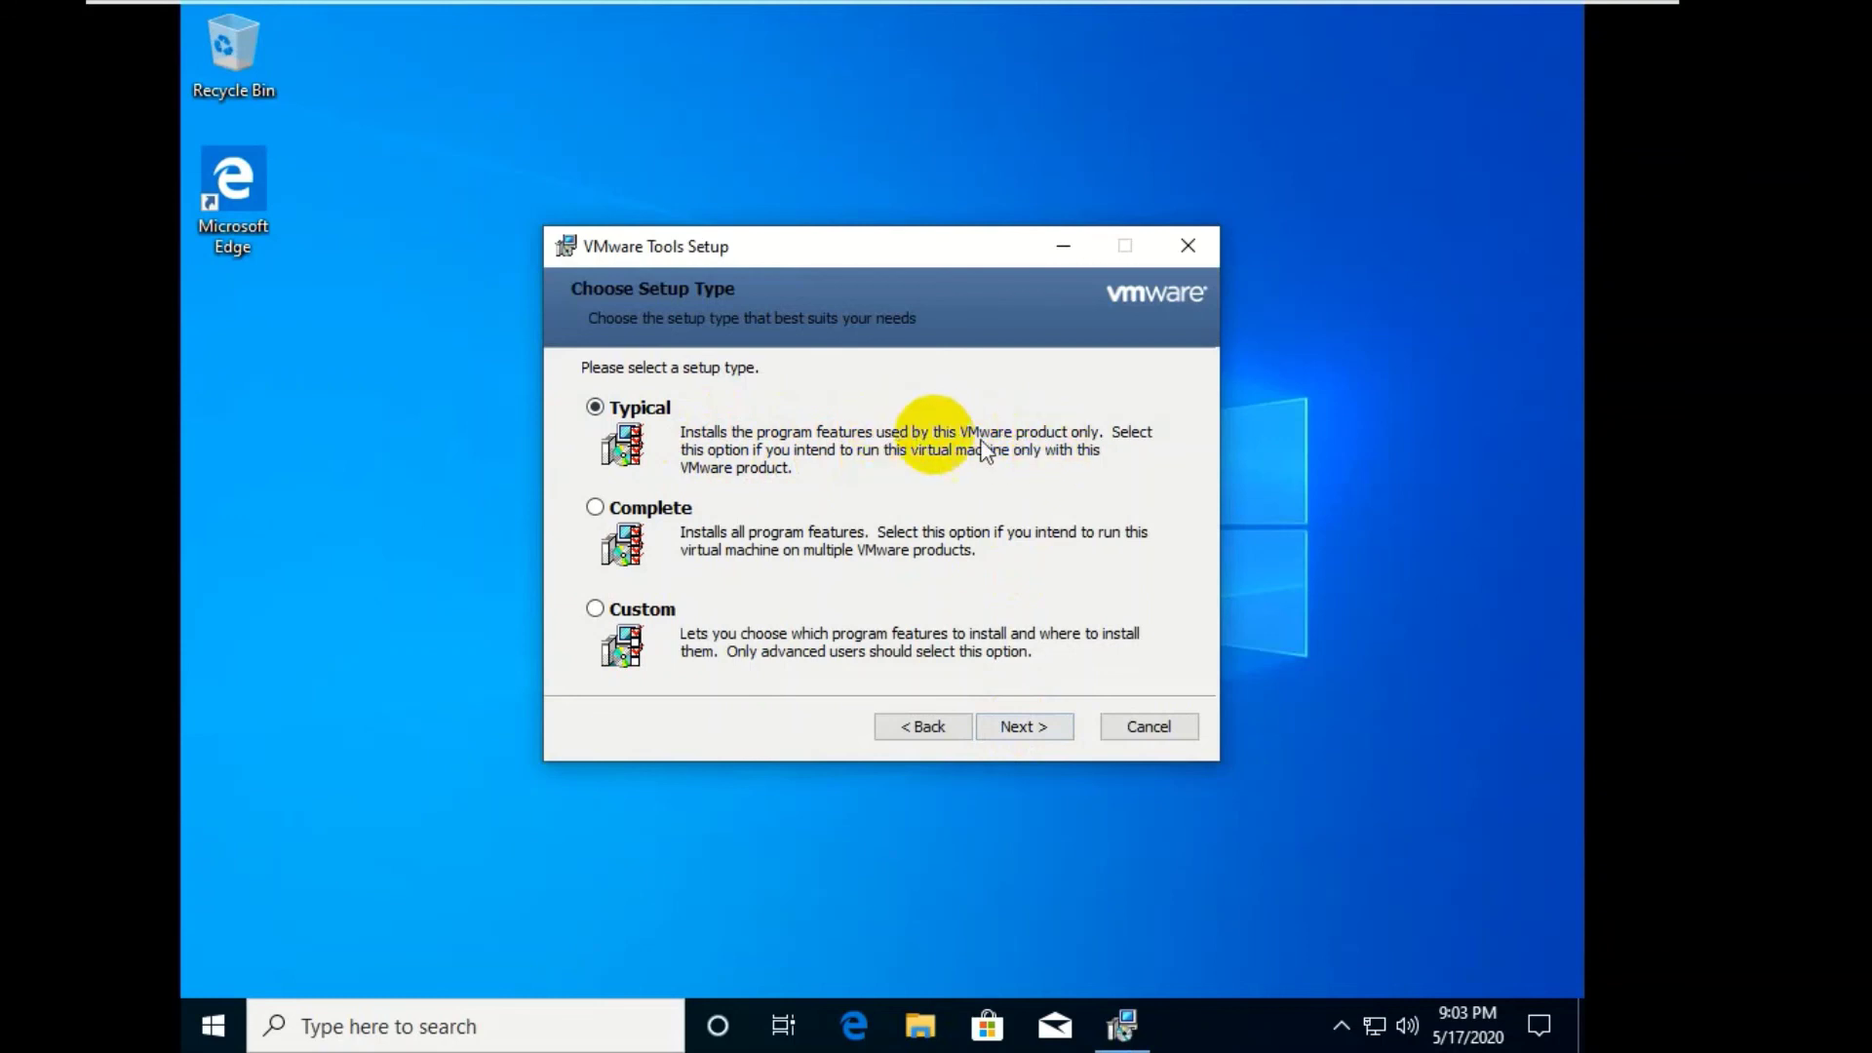
click(1016, 726)
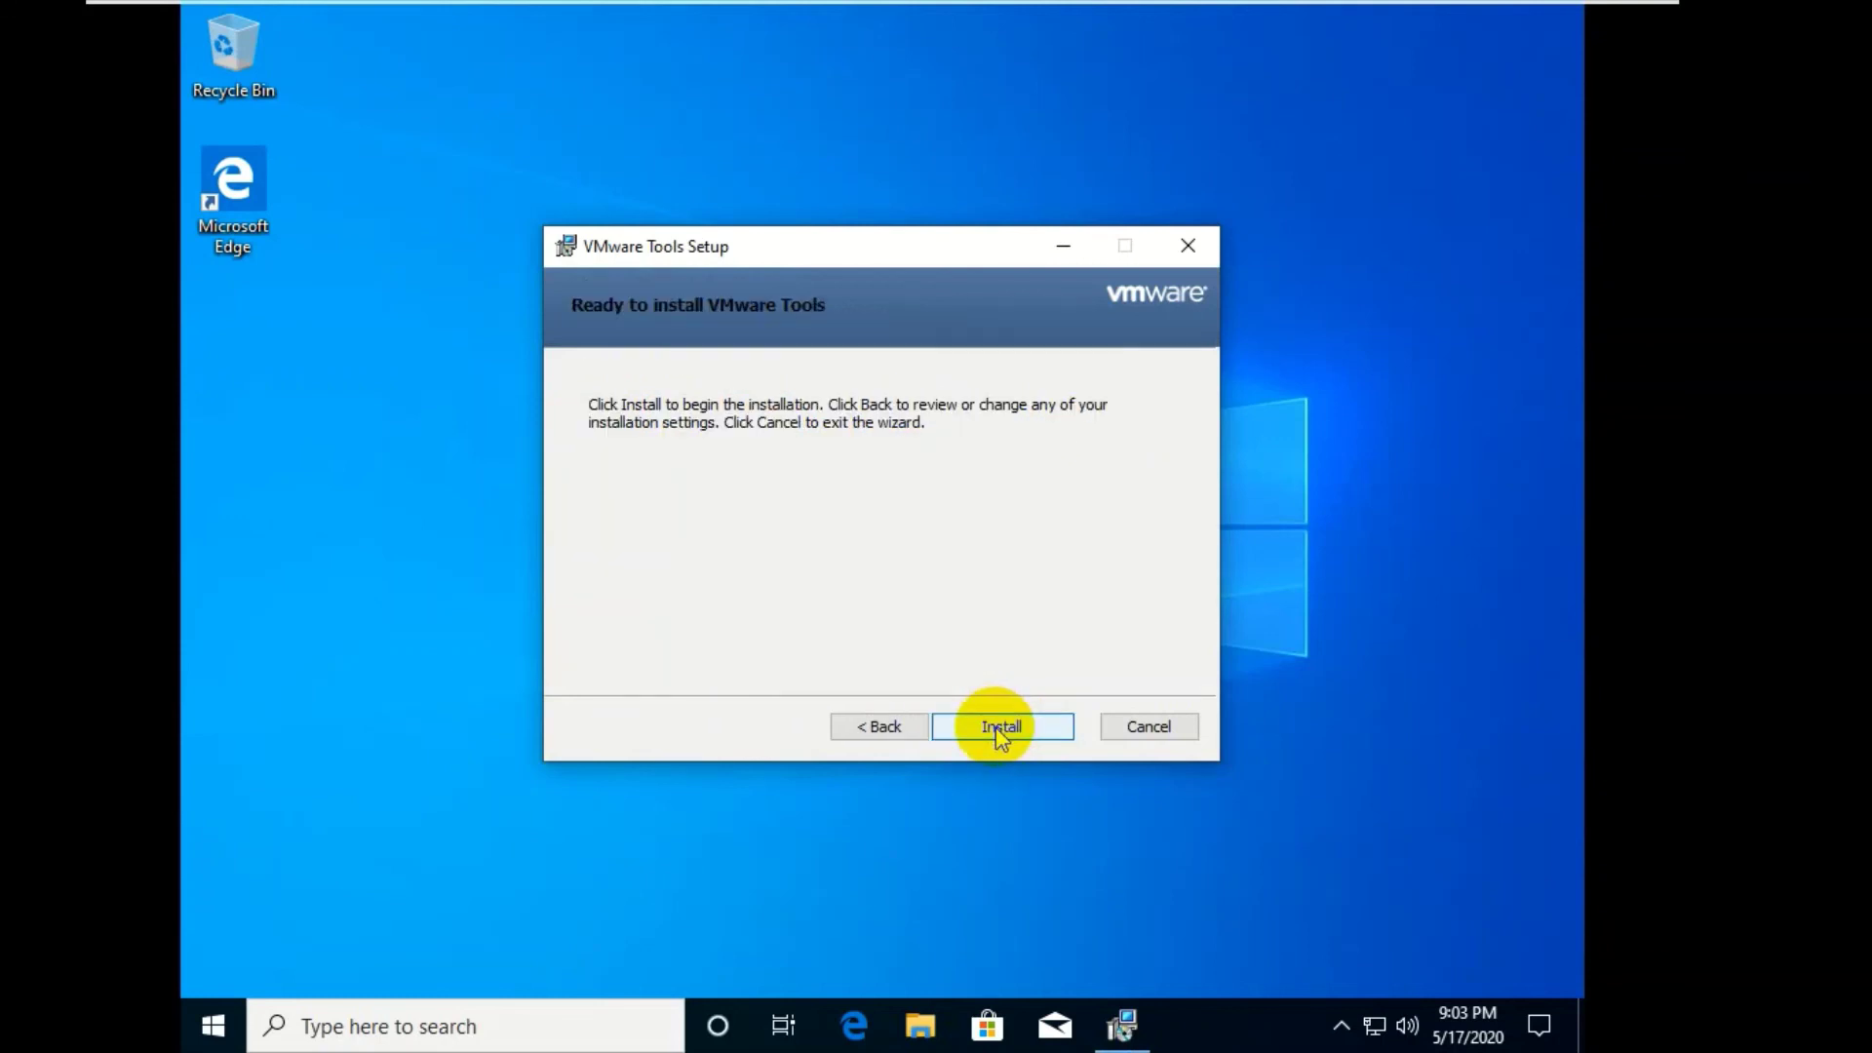
click(999, 729)
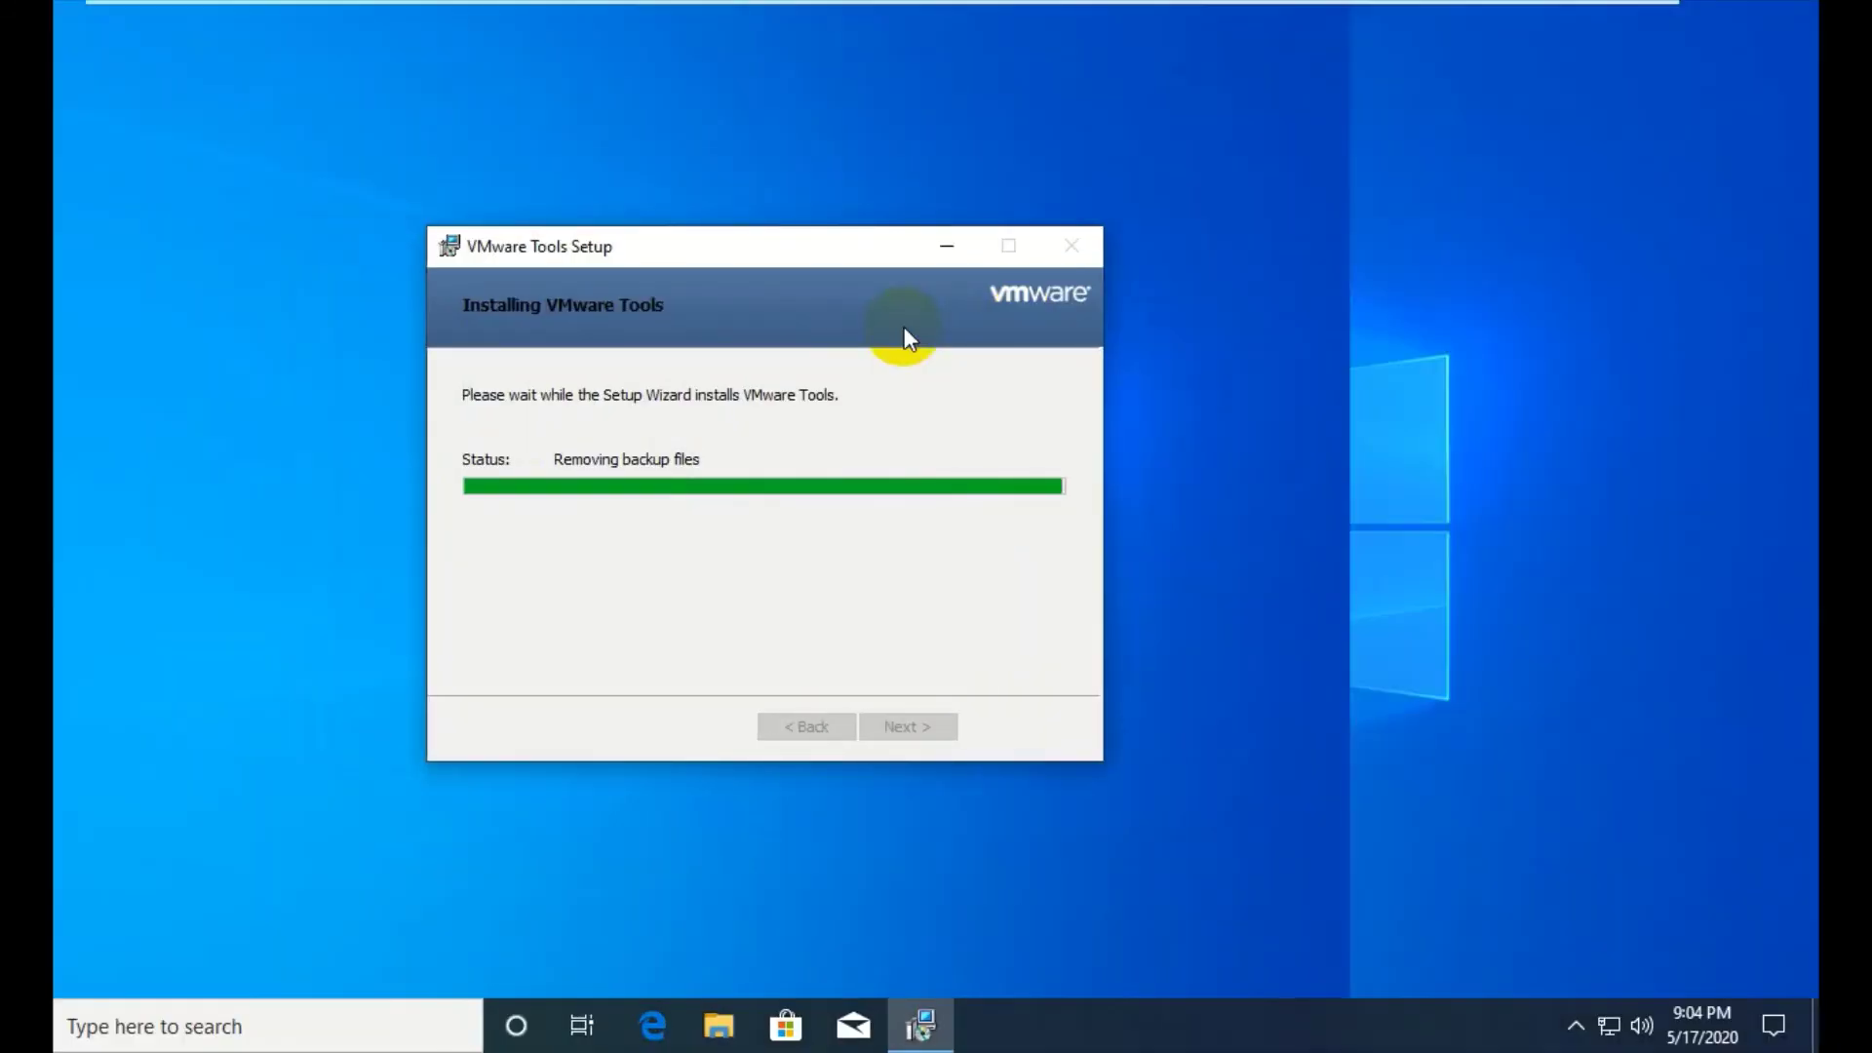
- Switch the VM to windowed view and click Finish in the completed VMware Tools Setup wizard
mouse_move(614, 12)
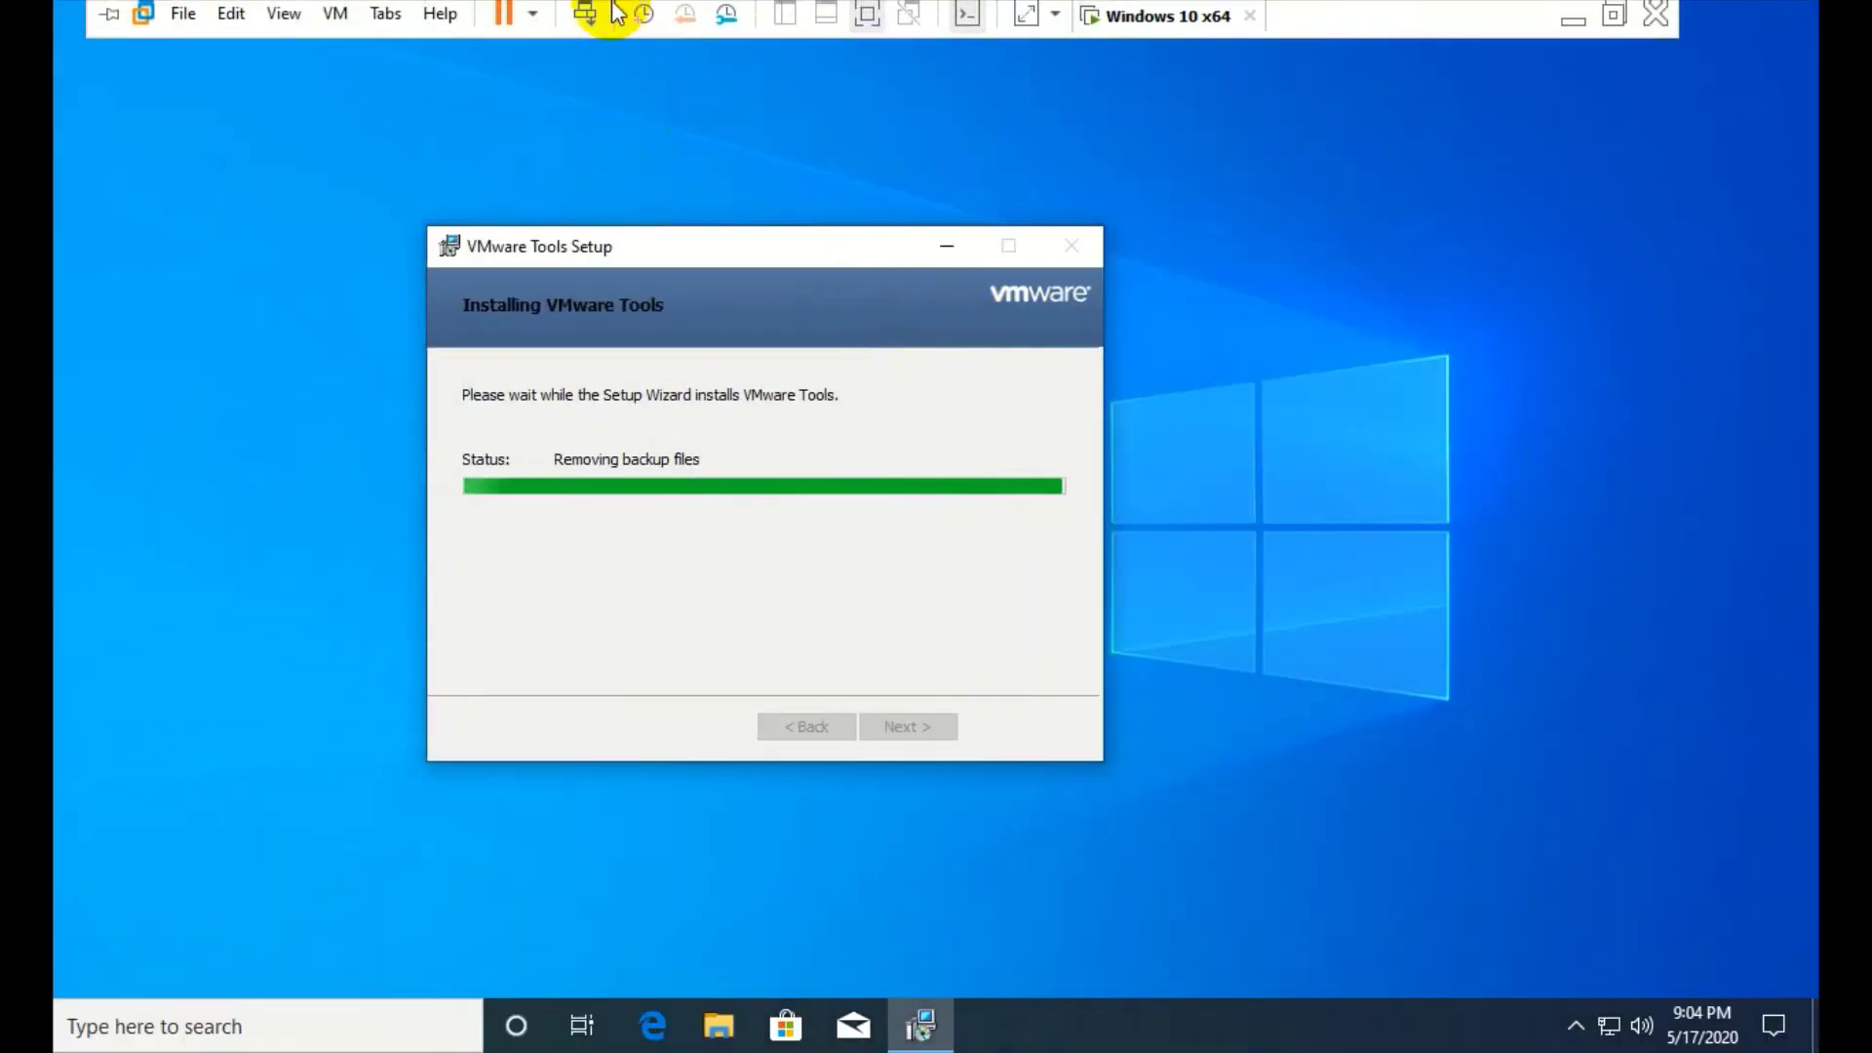
click(867, 19)
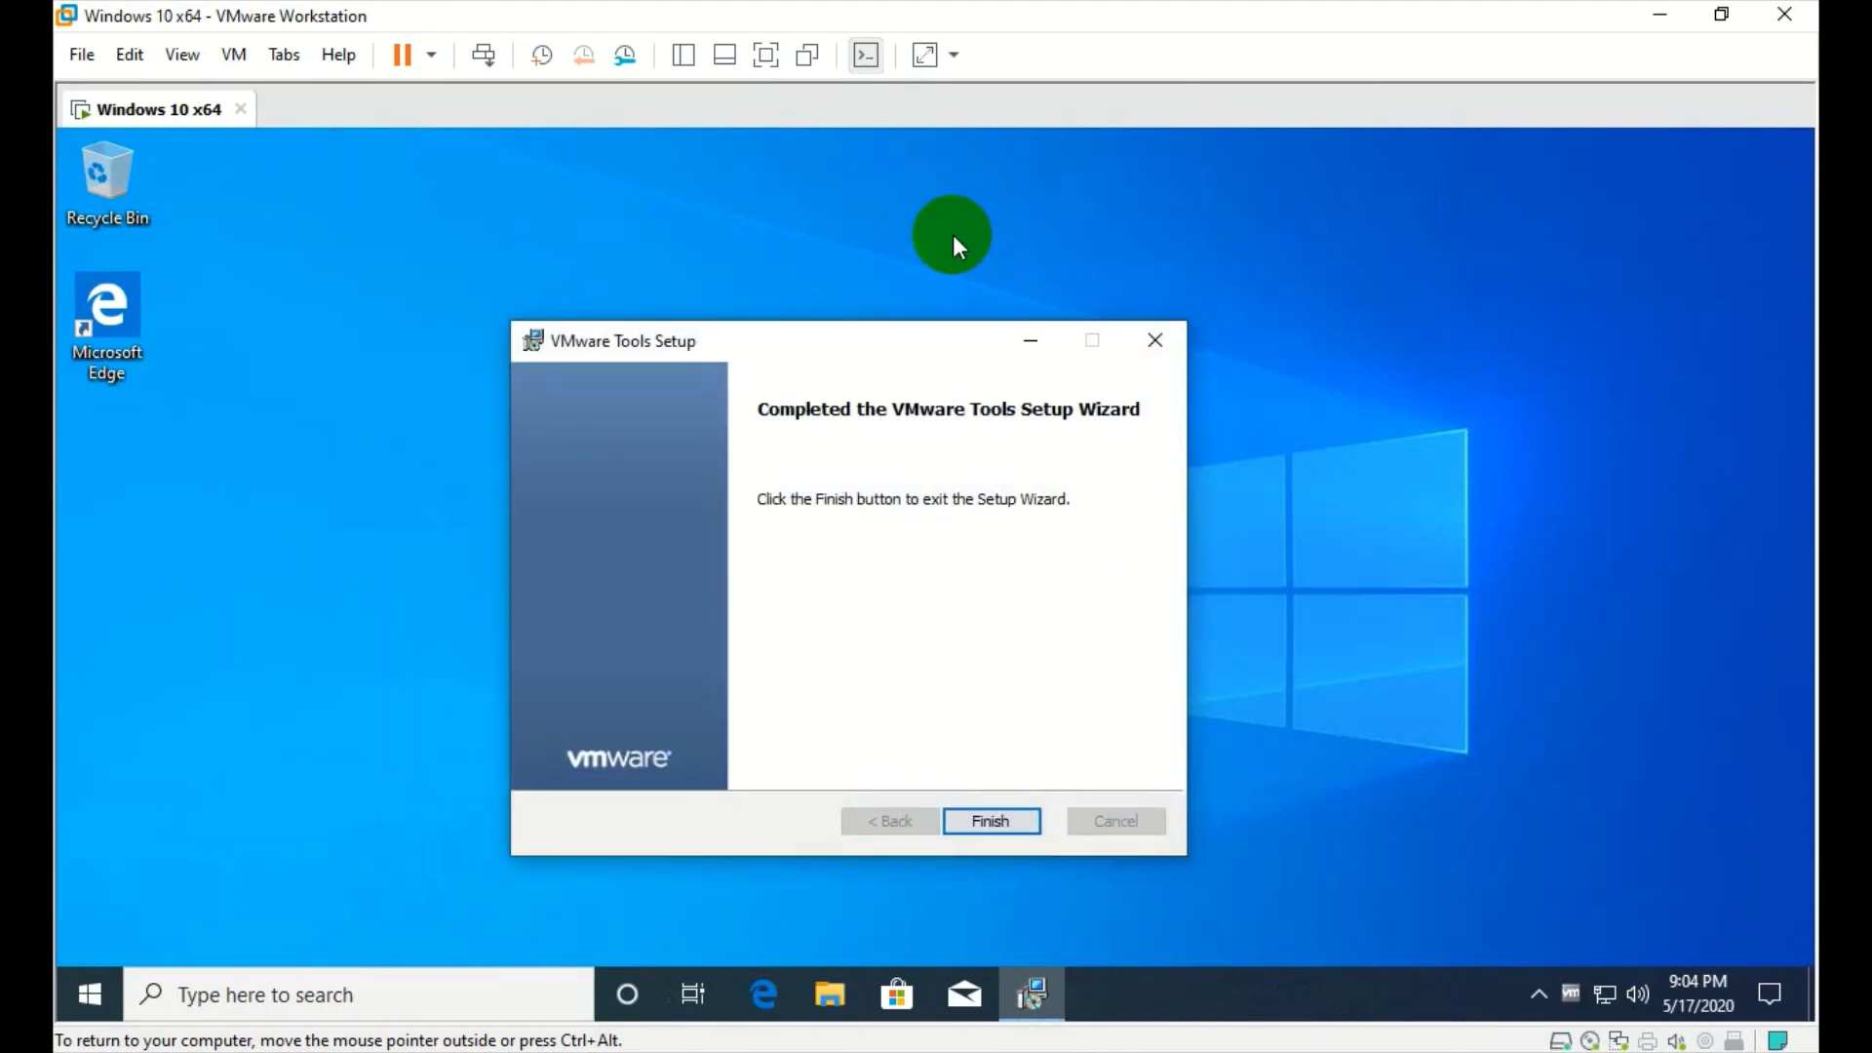
click(978, 824)
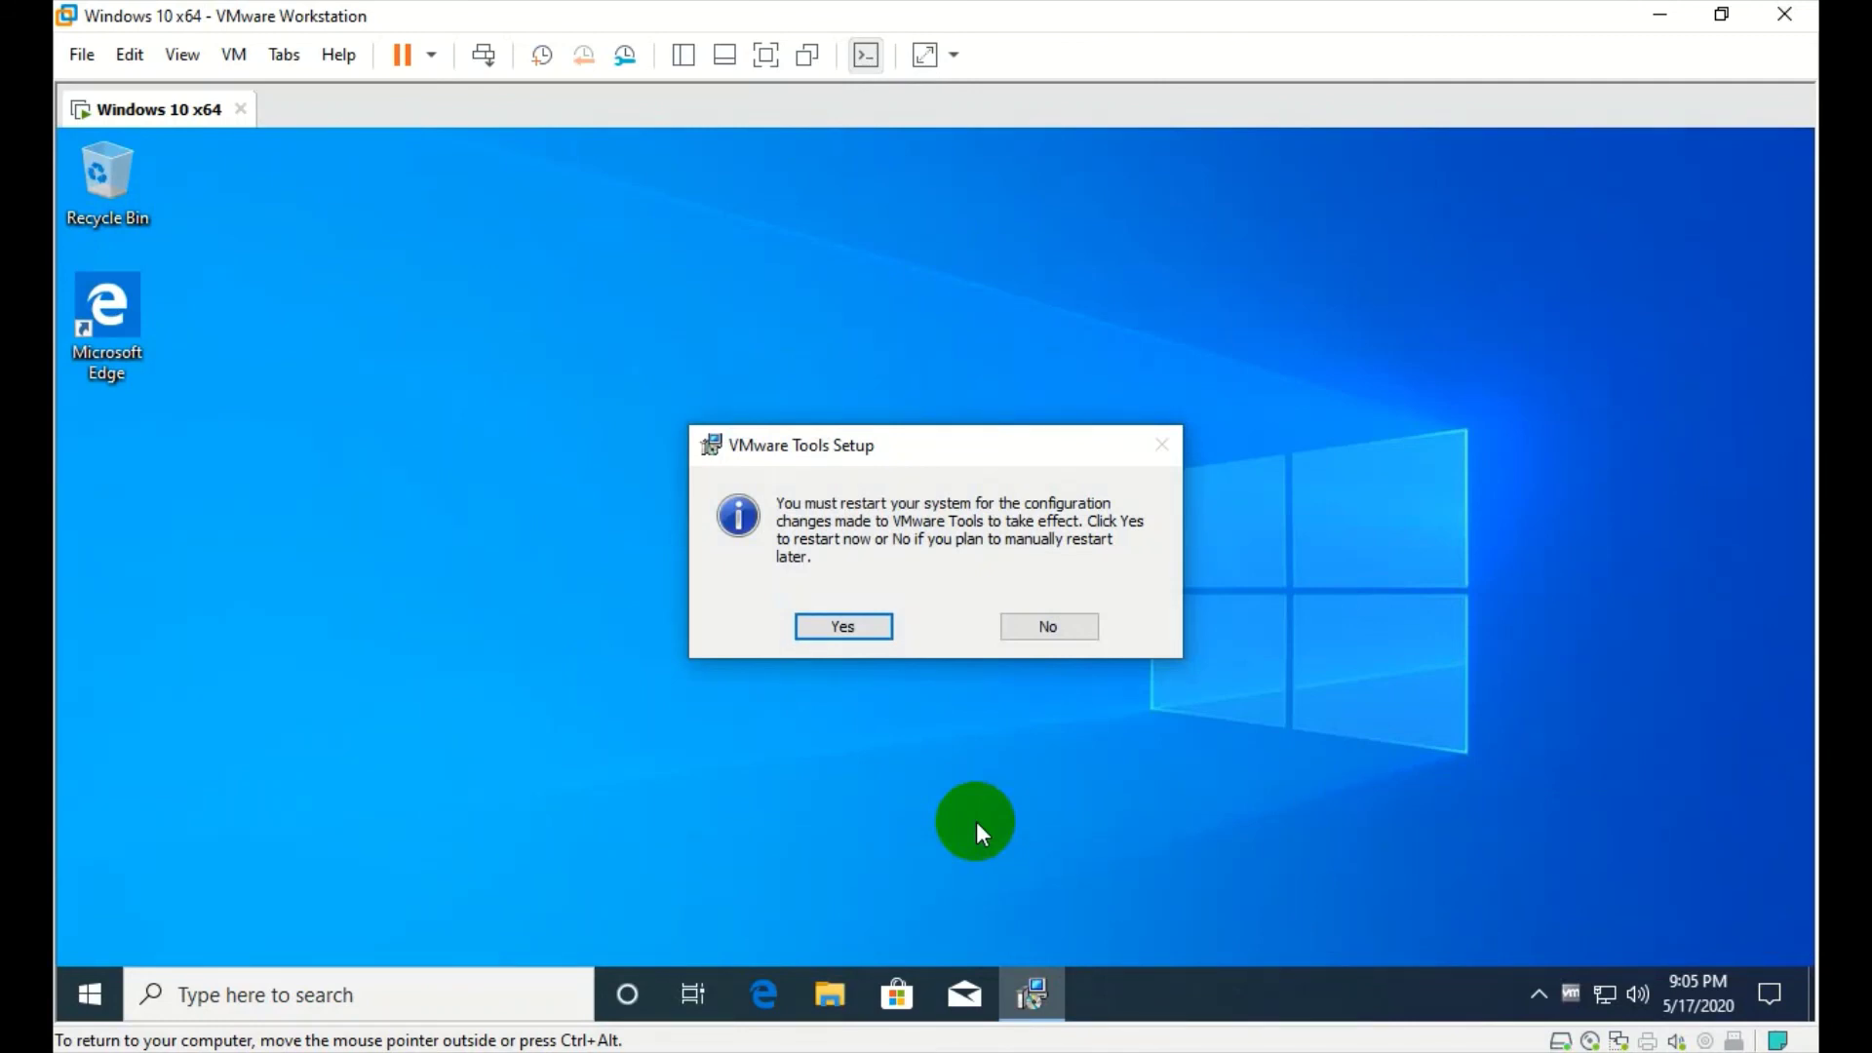
- Accept the restart prompt and, after Windows reboots, lift the lock screen to reach sign-in
click(841, 627)
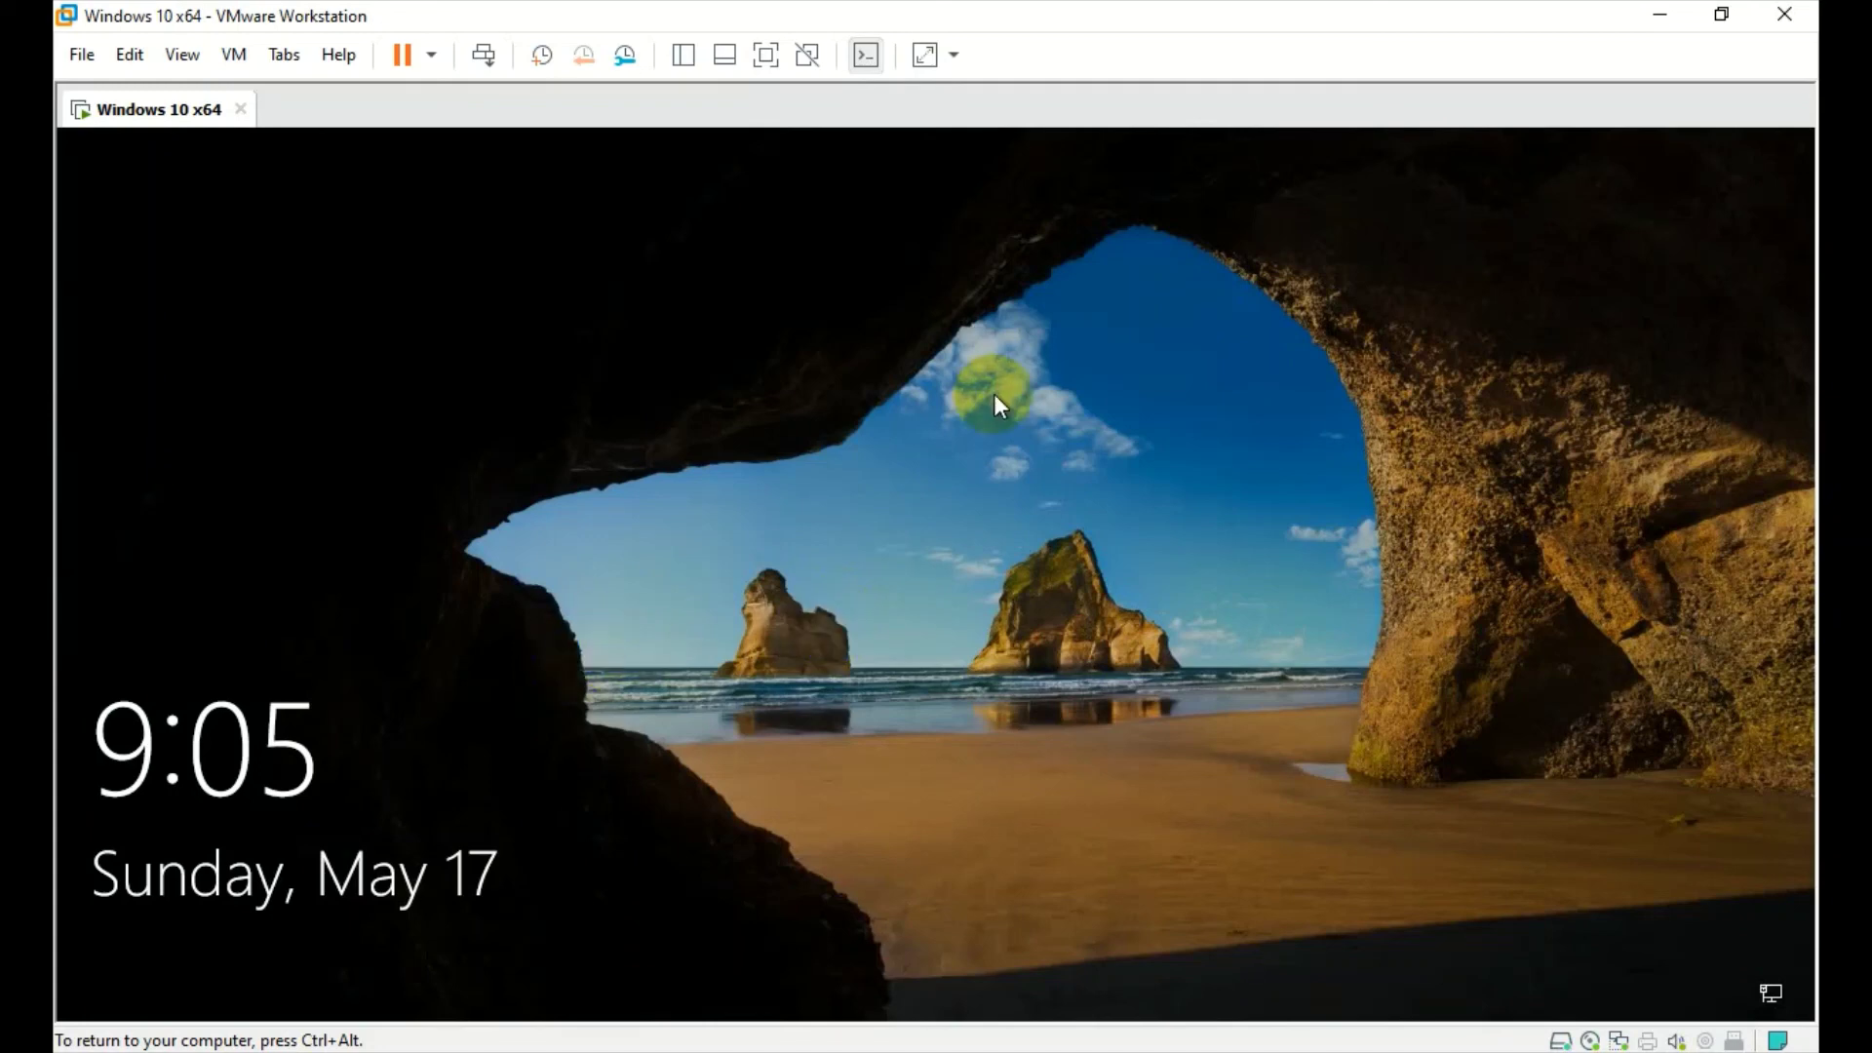
click(988, 429)
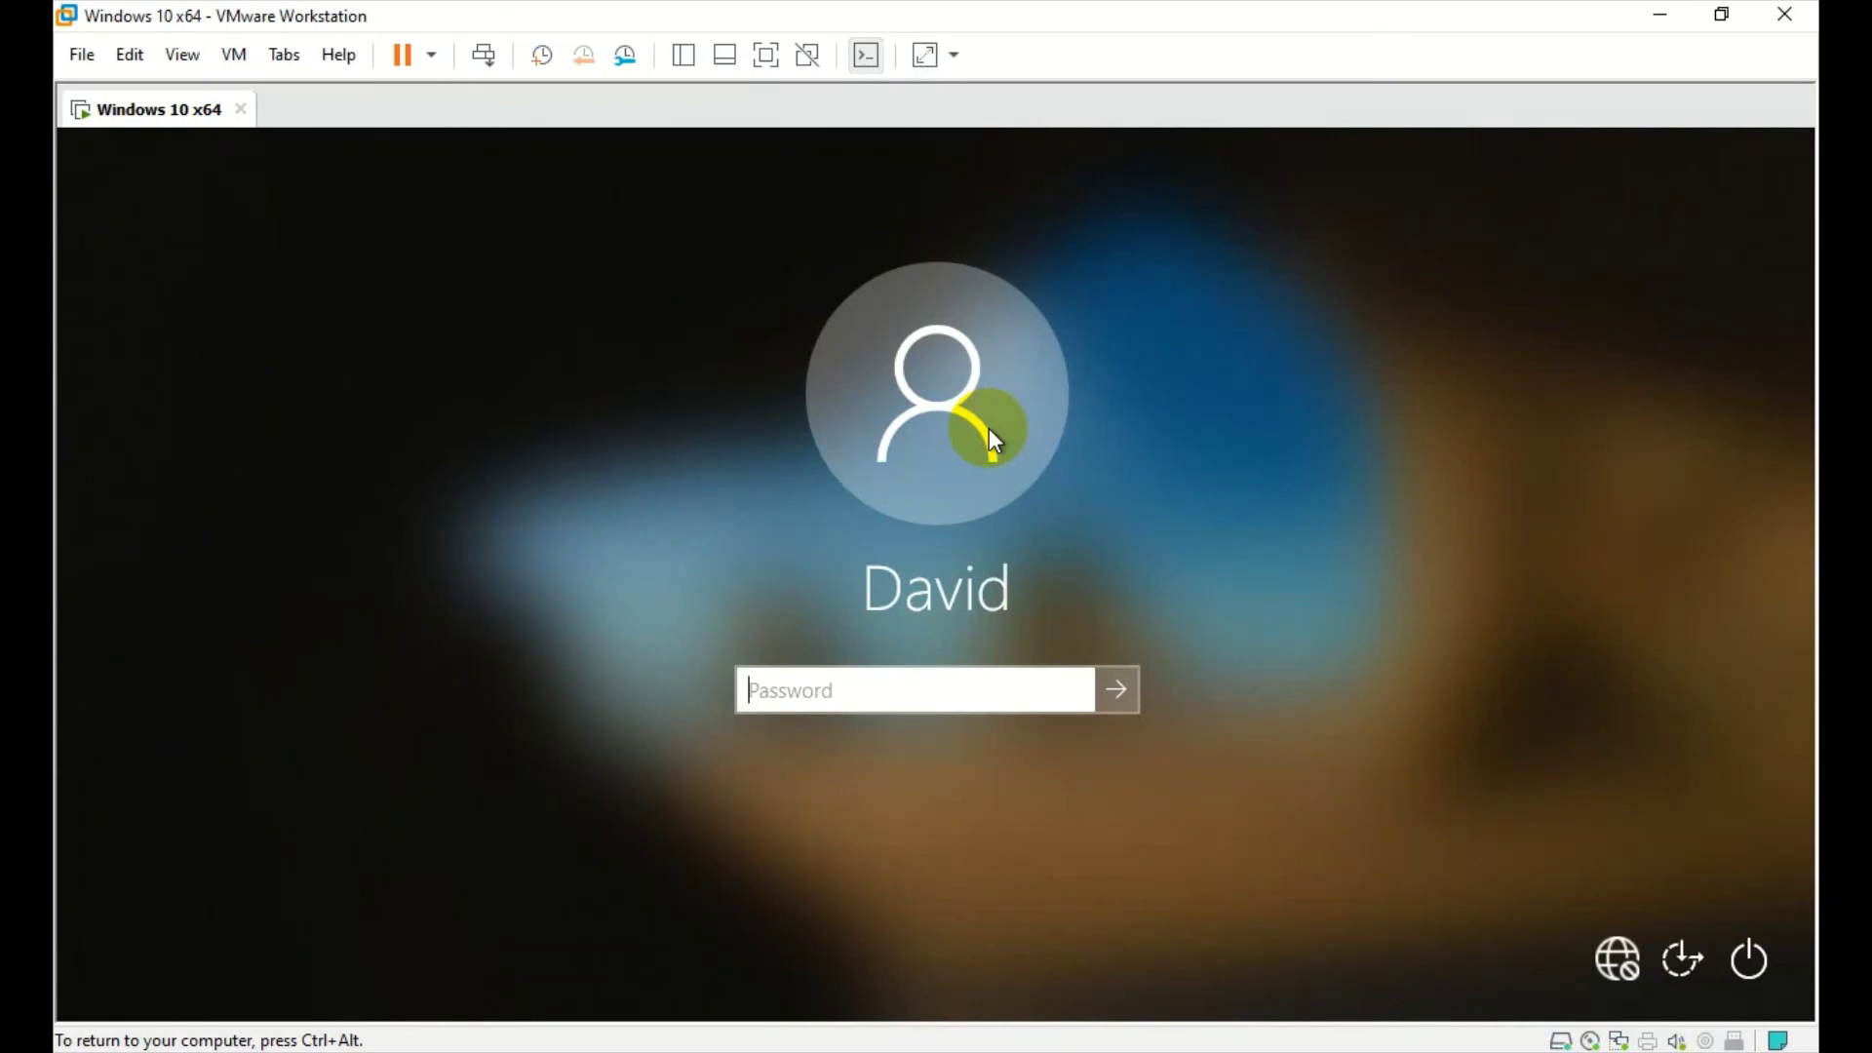
- Enter the guest account password, check it with the reveal icon, and submit to sign in
text(*****)
click(1074, 688)
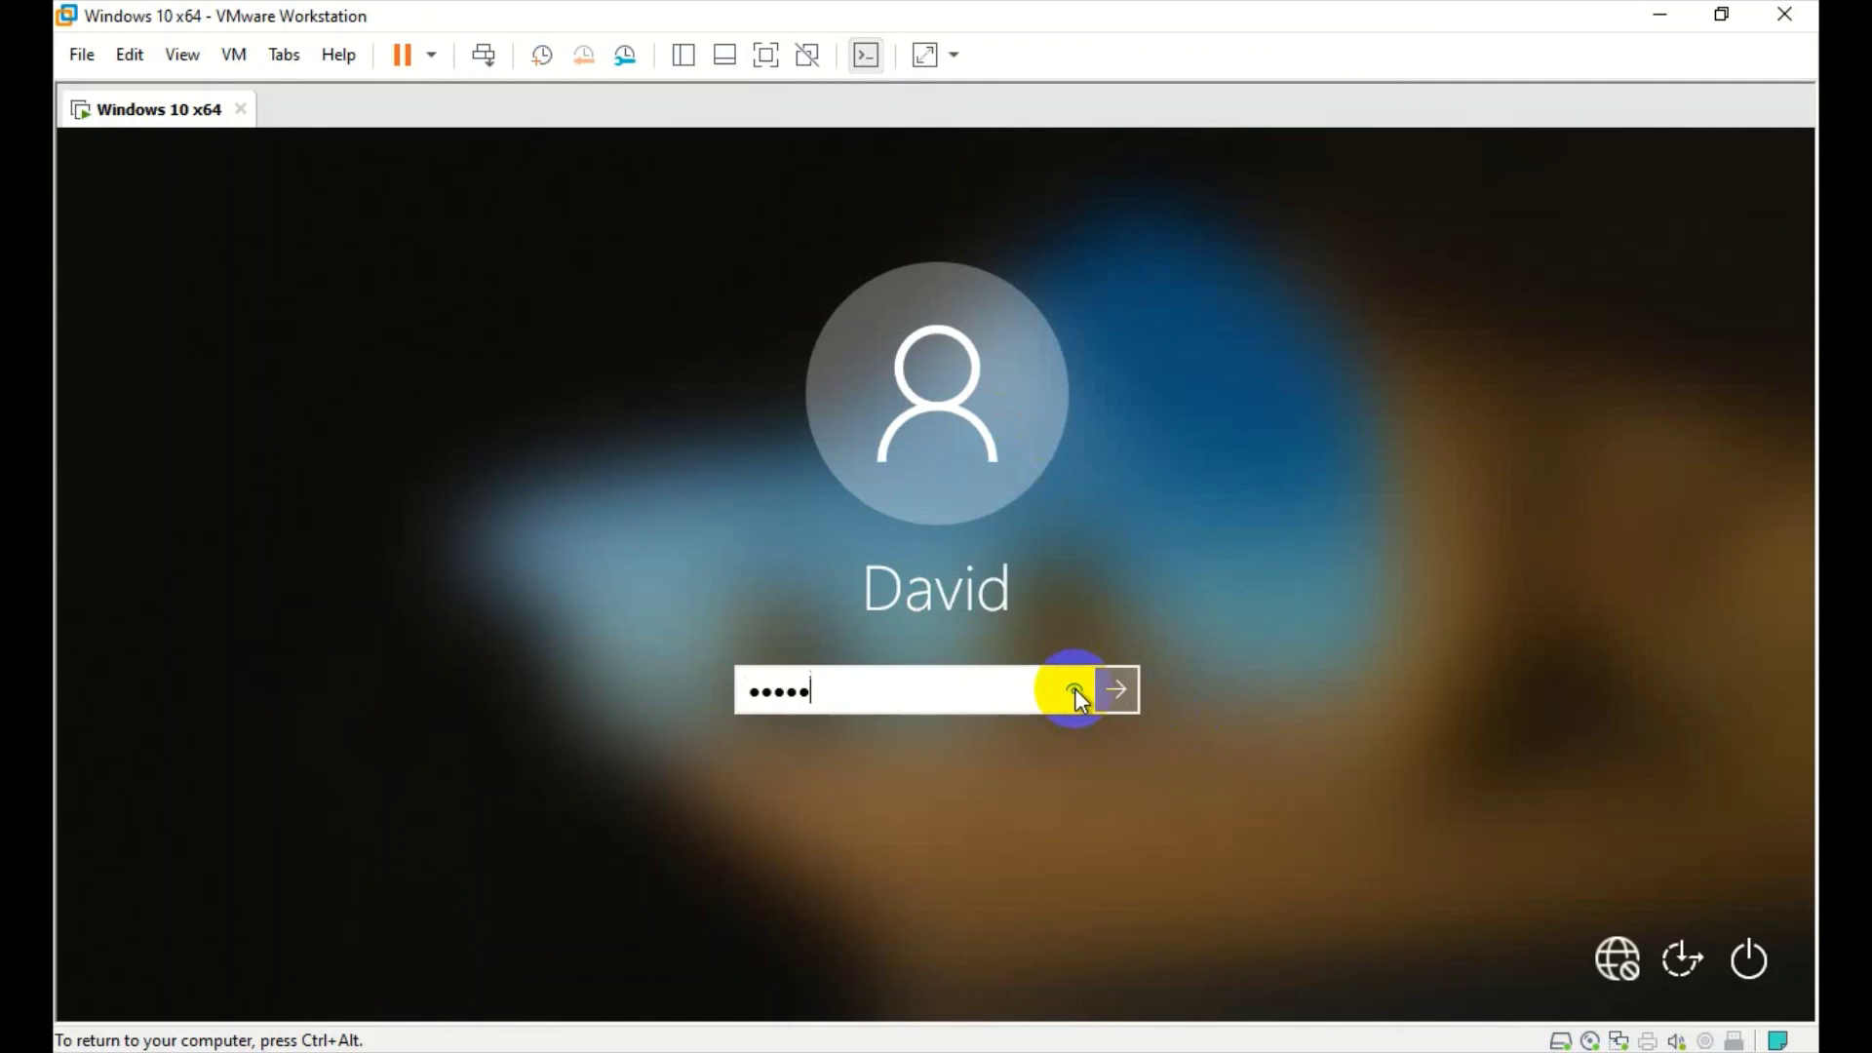
click(1075, 689)
click(1102, 694)
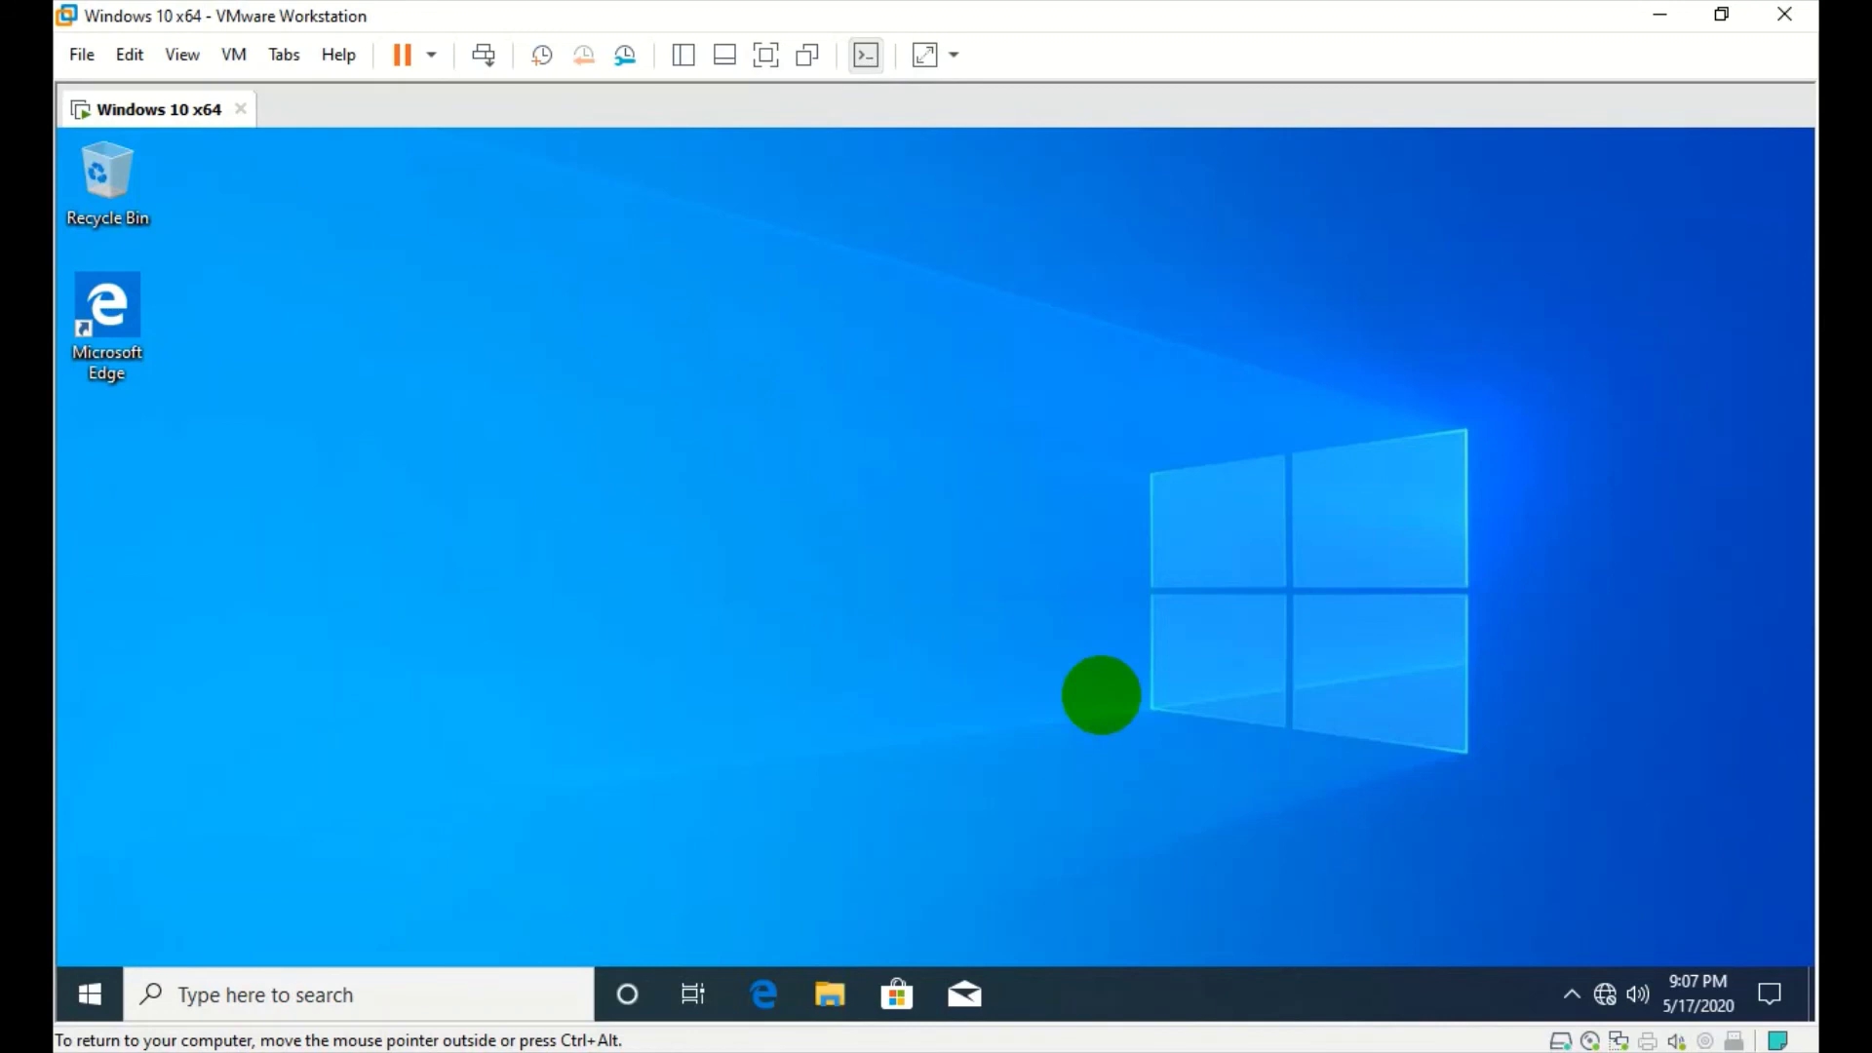
click(235, 56)
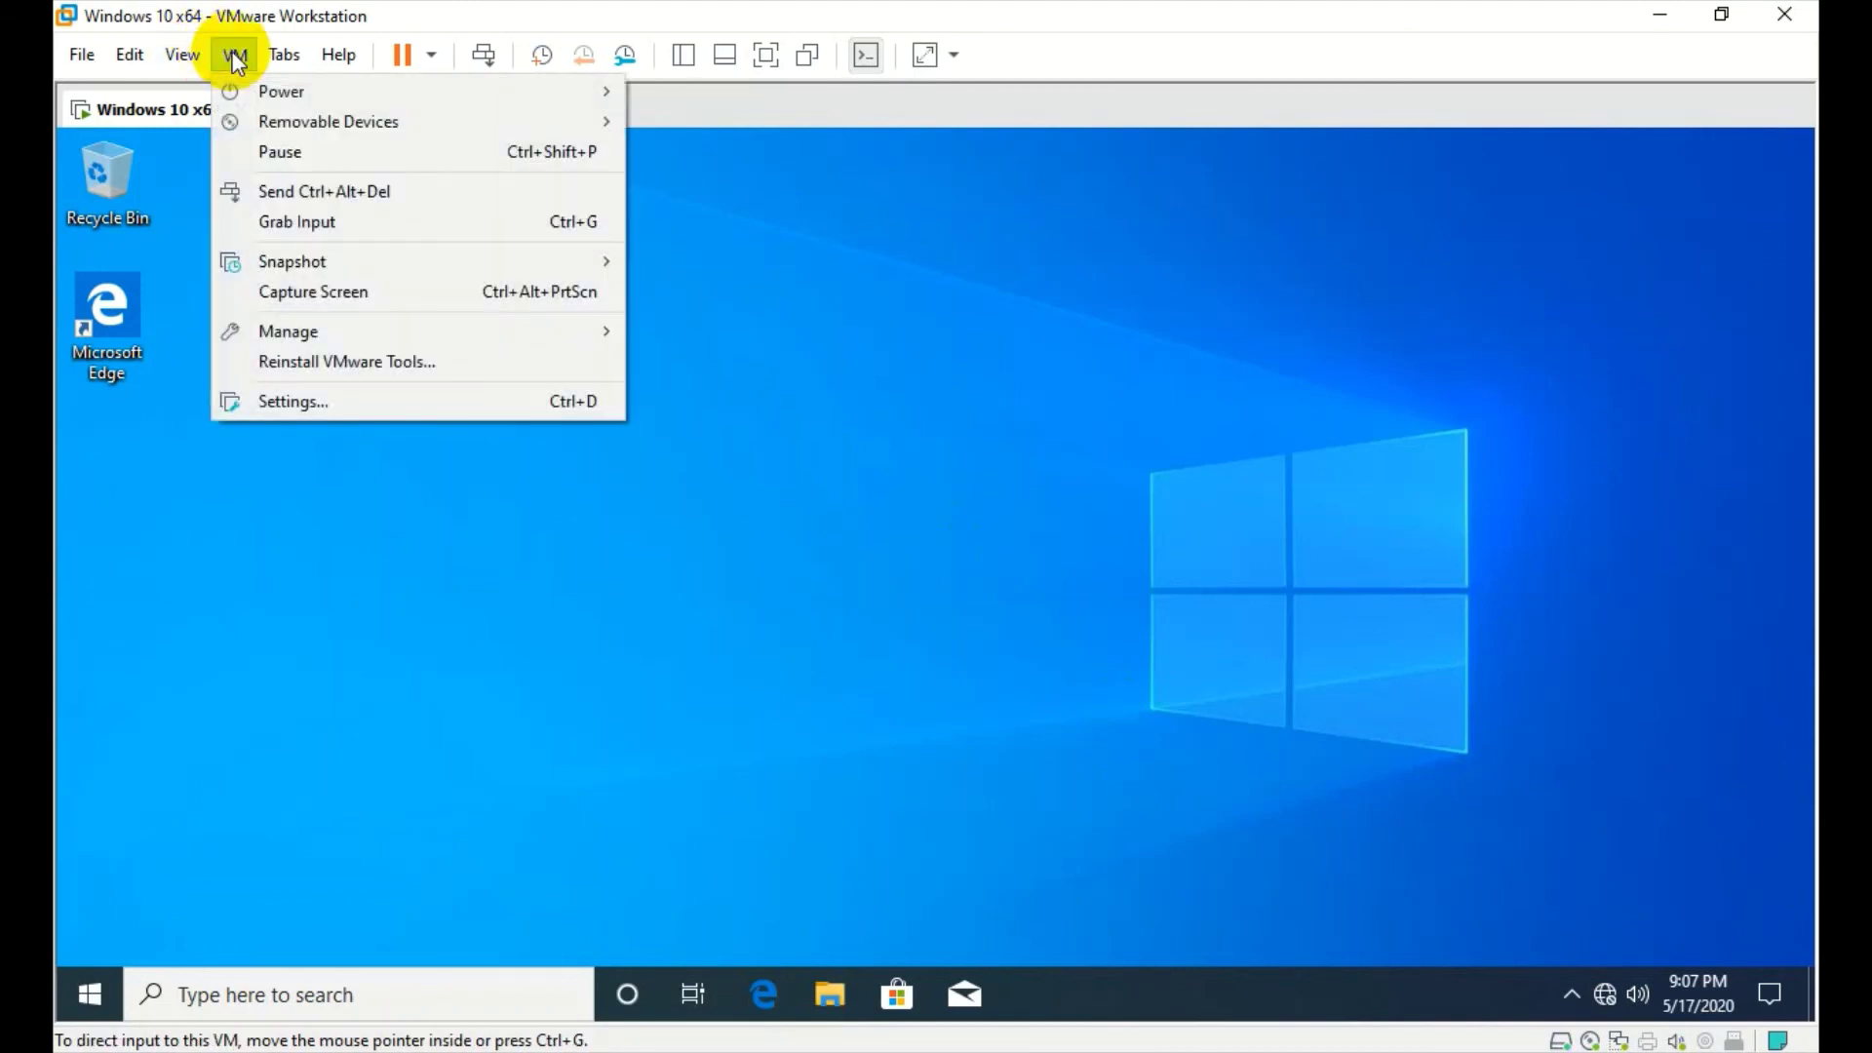
click(235, 55)
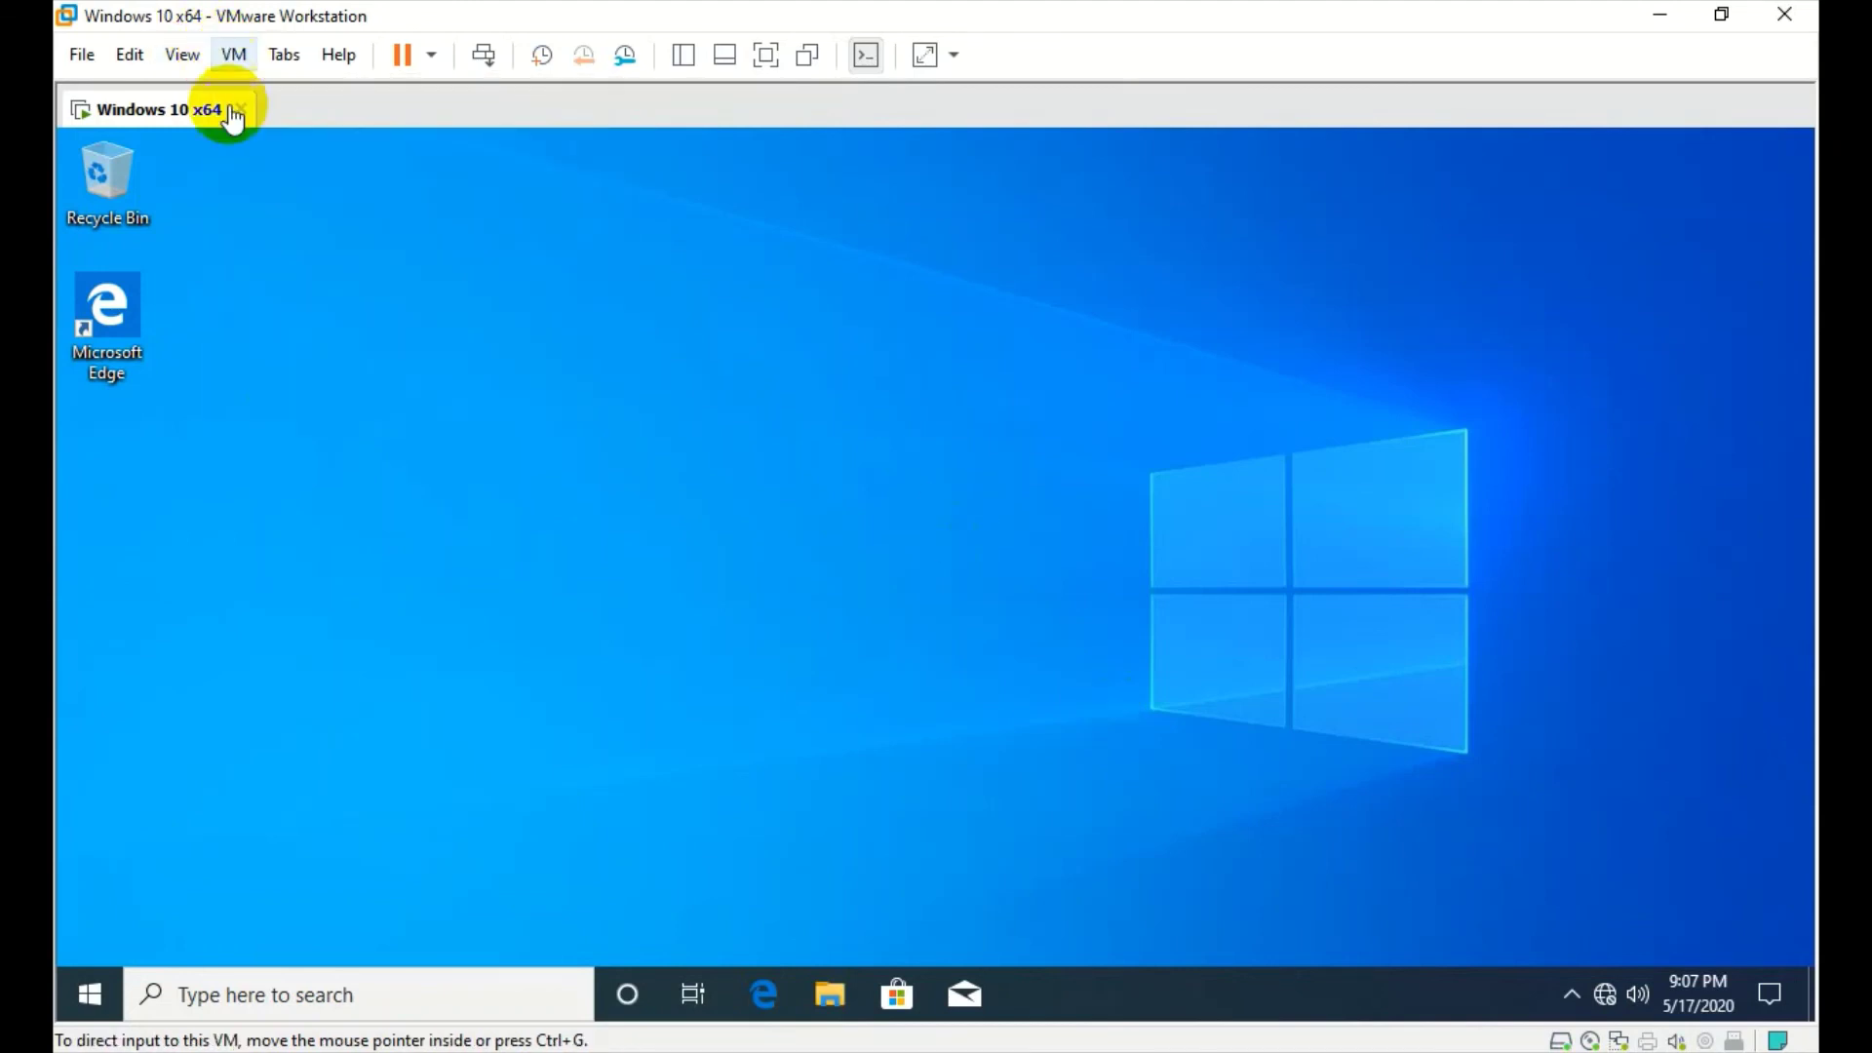
click(408, 565)
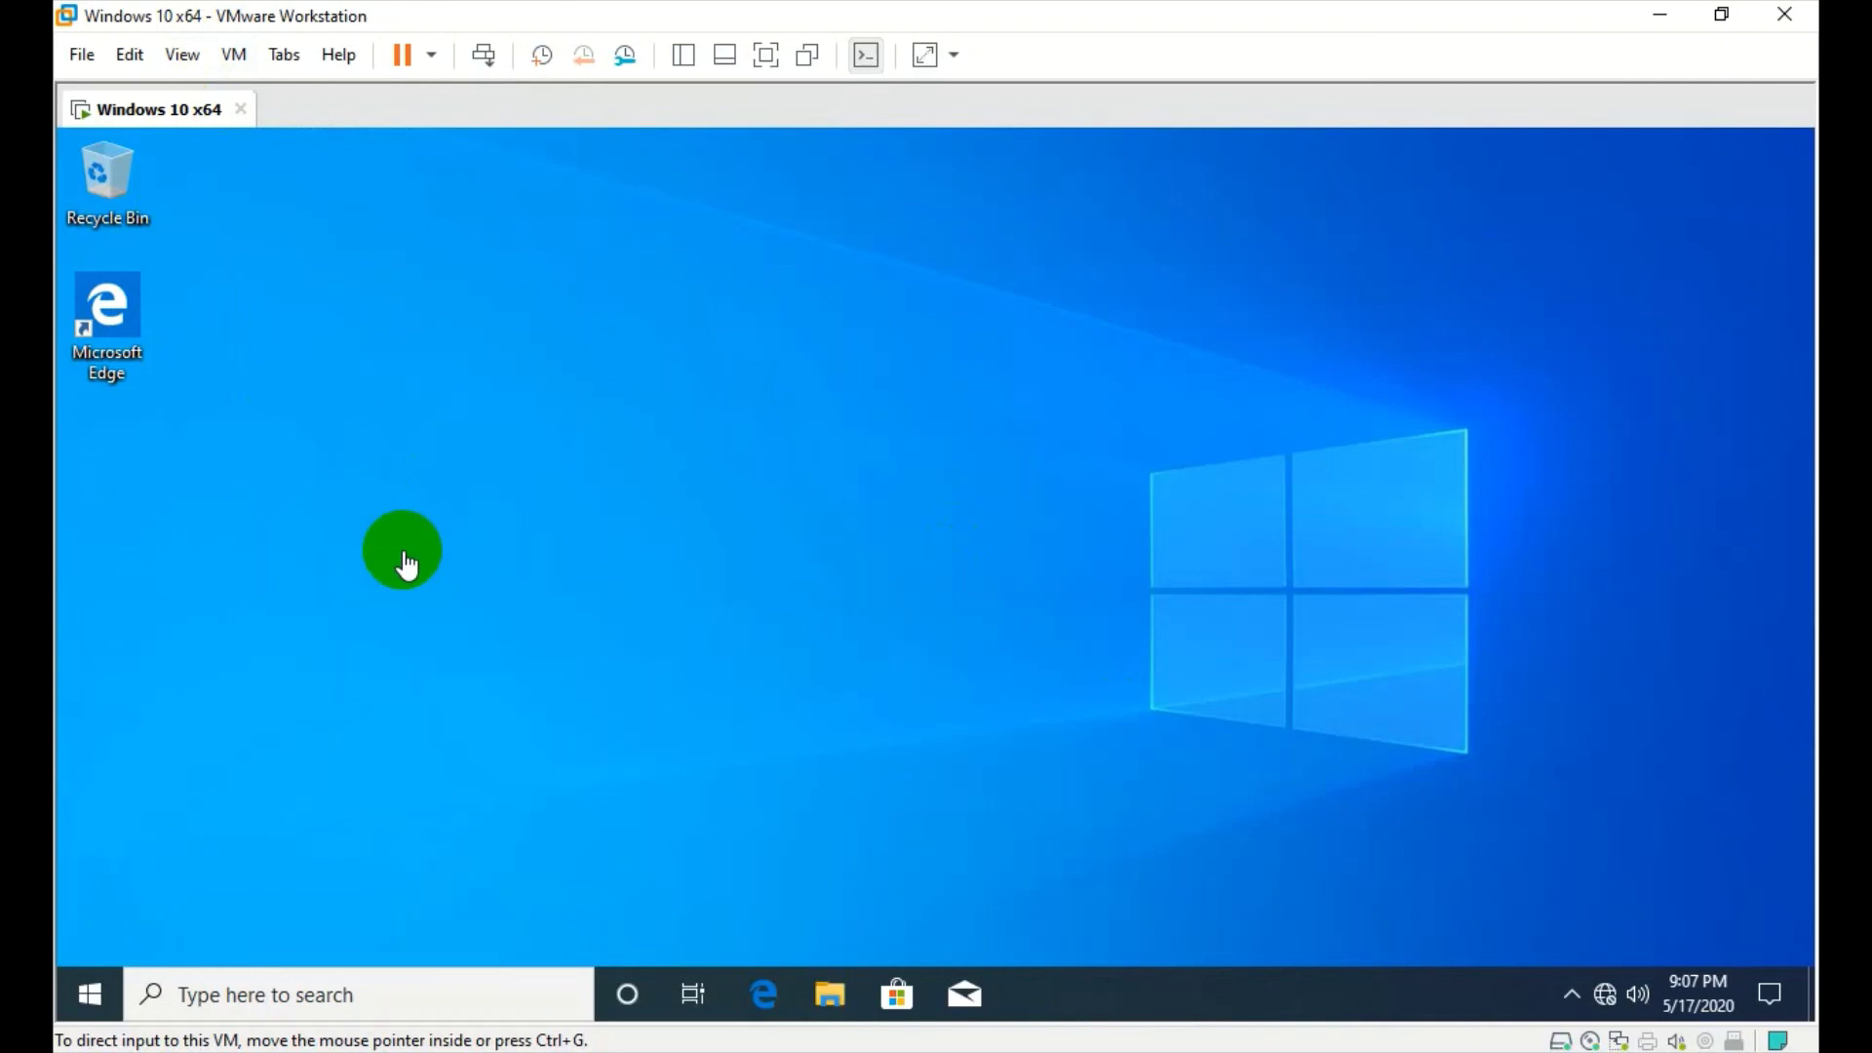
click(543, 539)
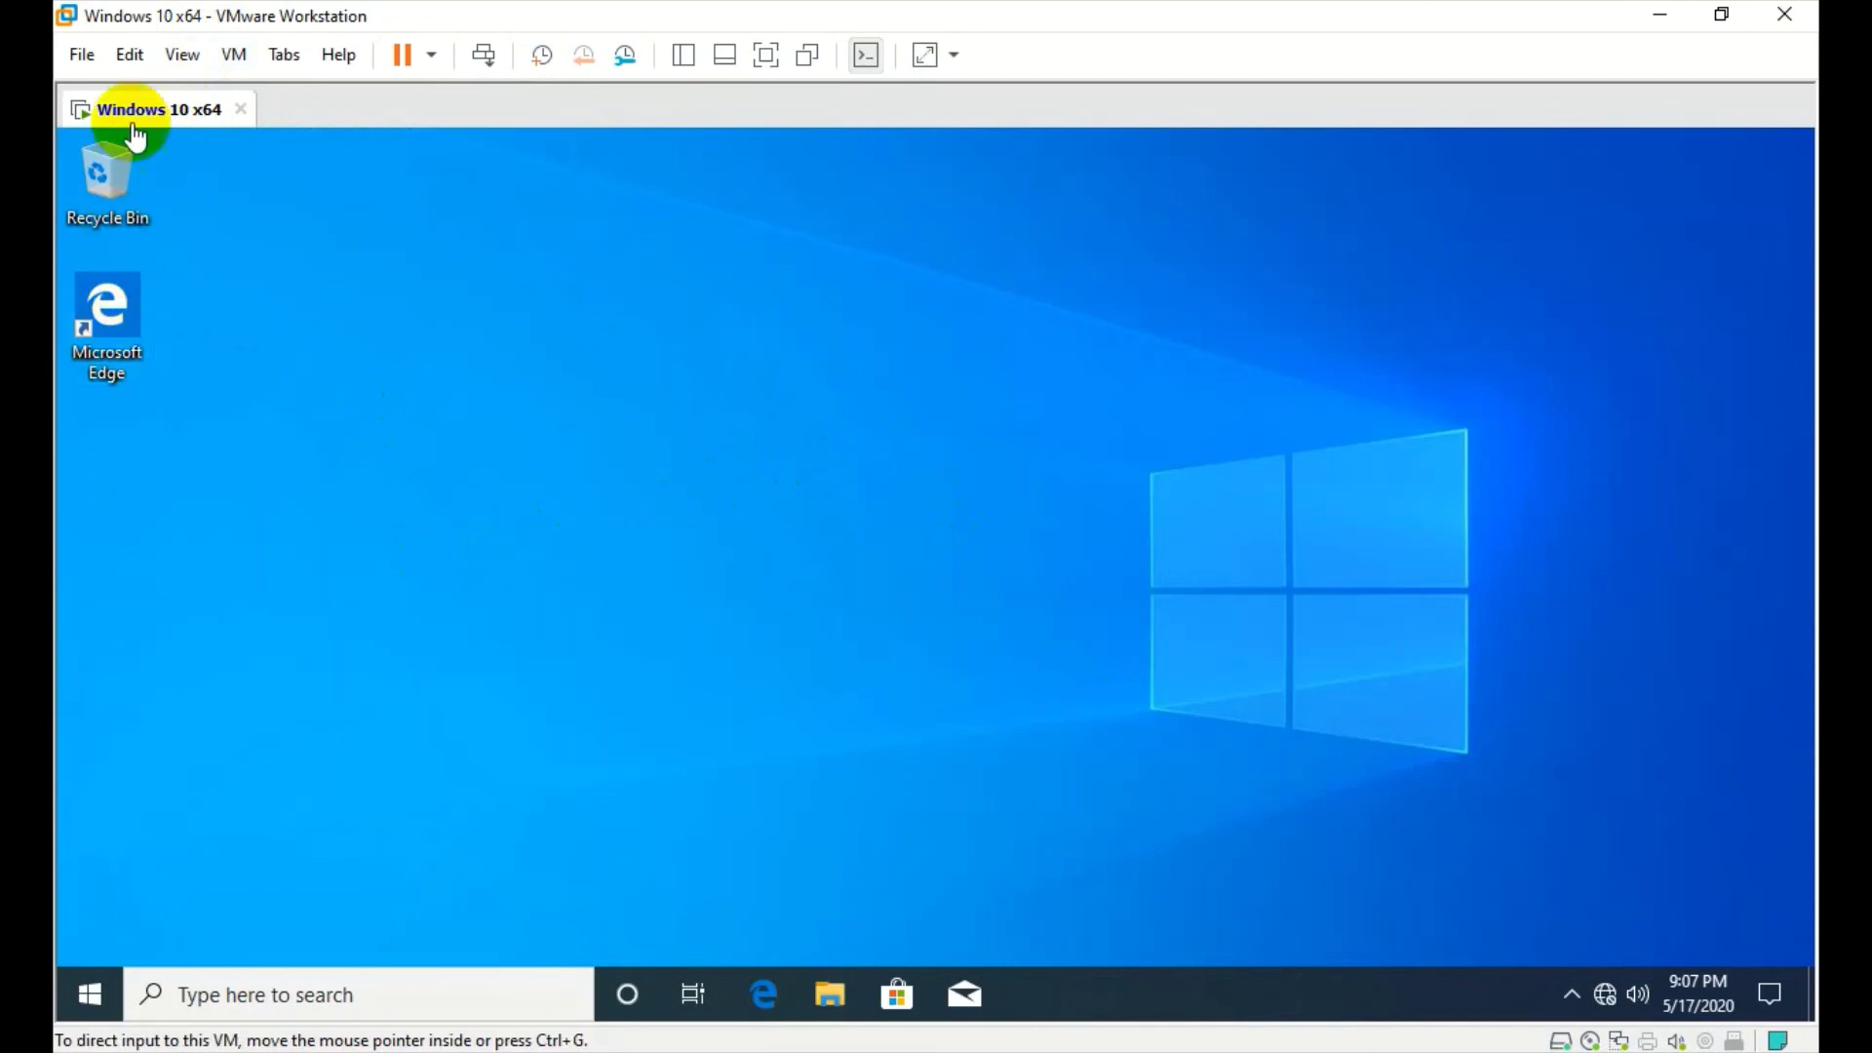
click(116, 228)
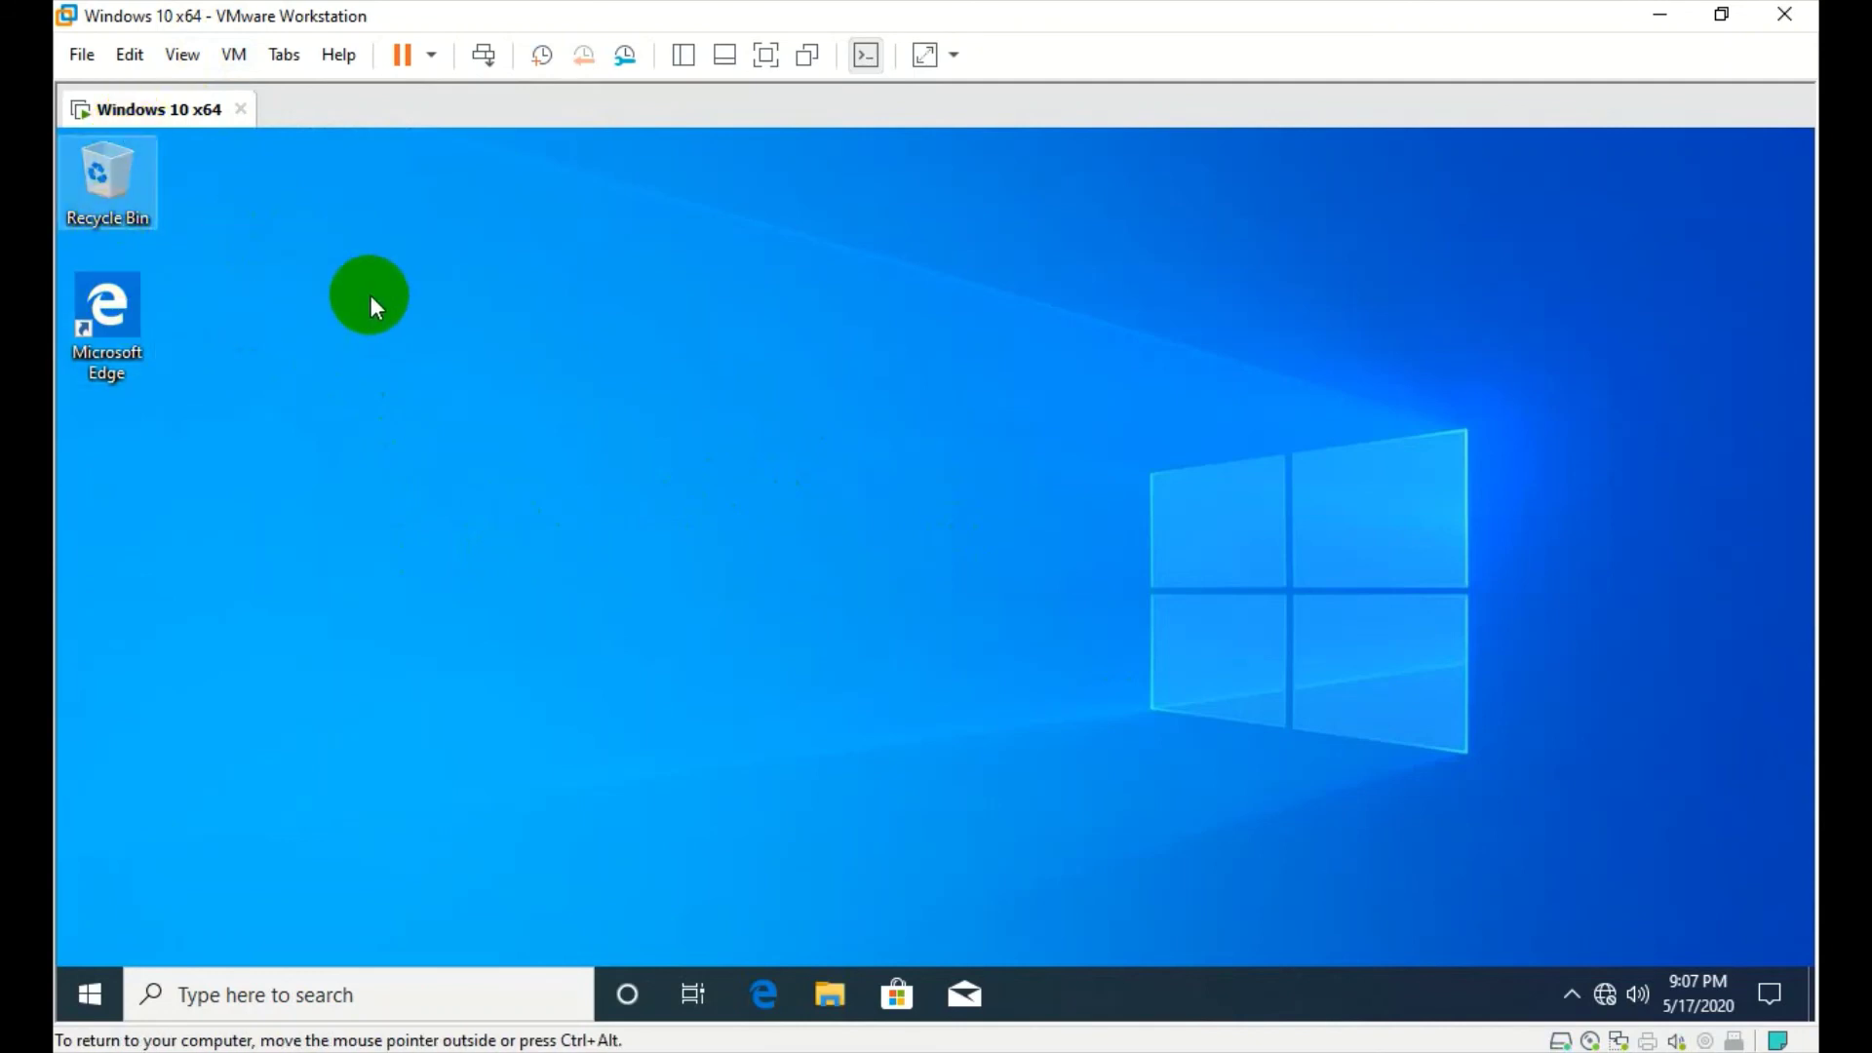
click(370, 296)
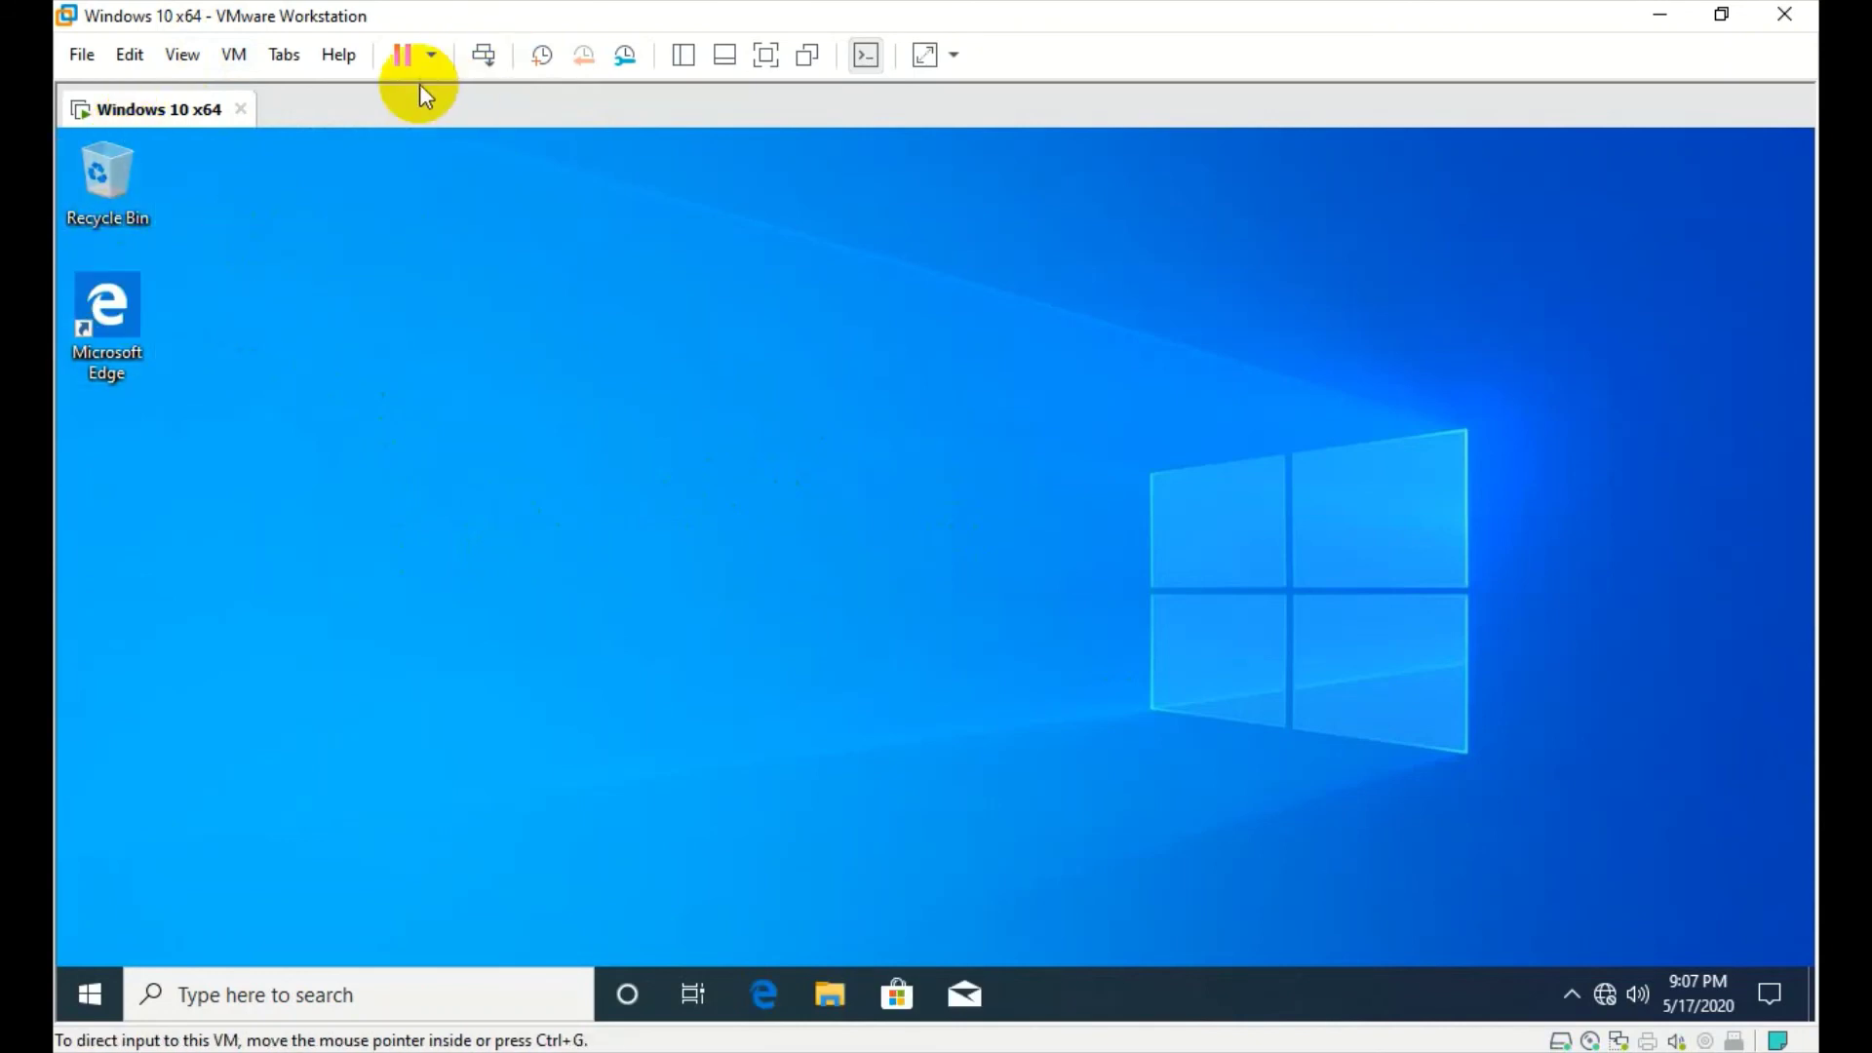
click(294, 132)
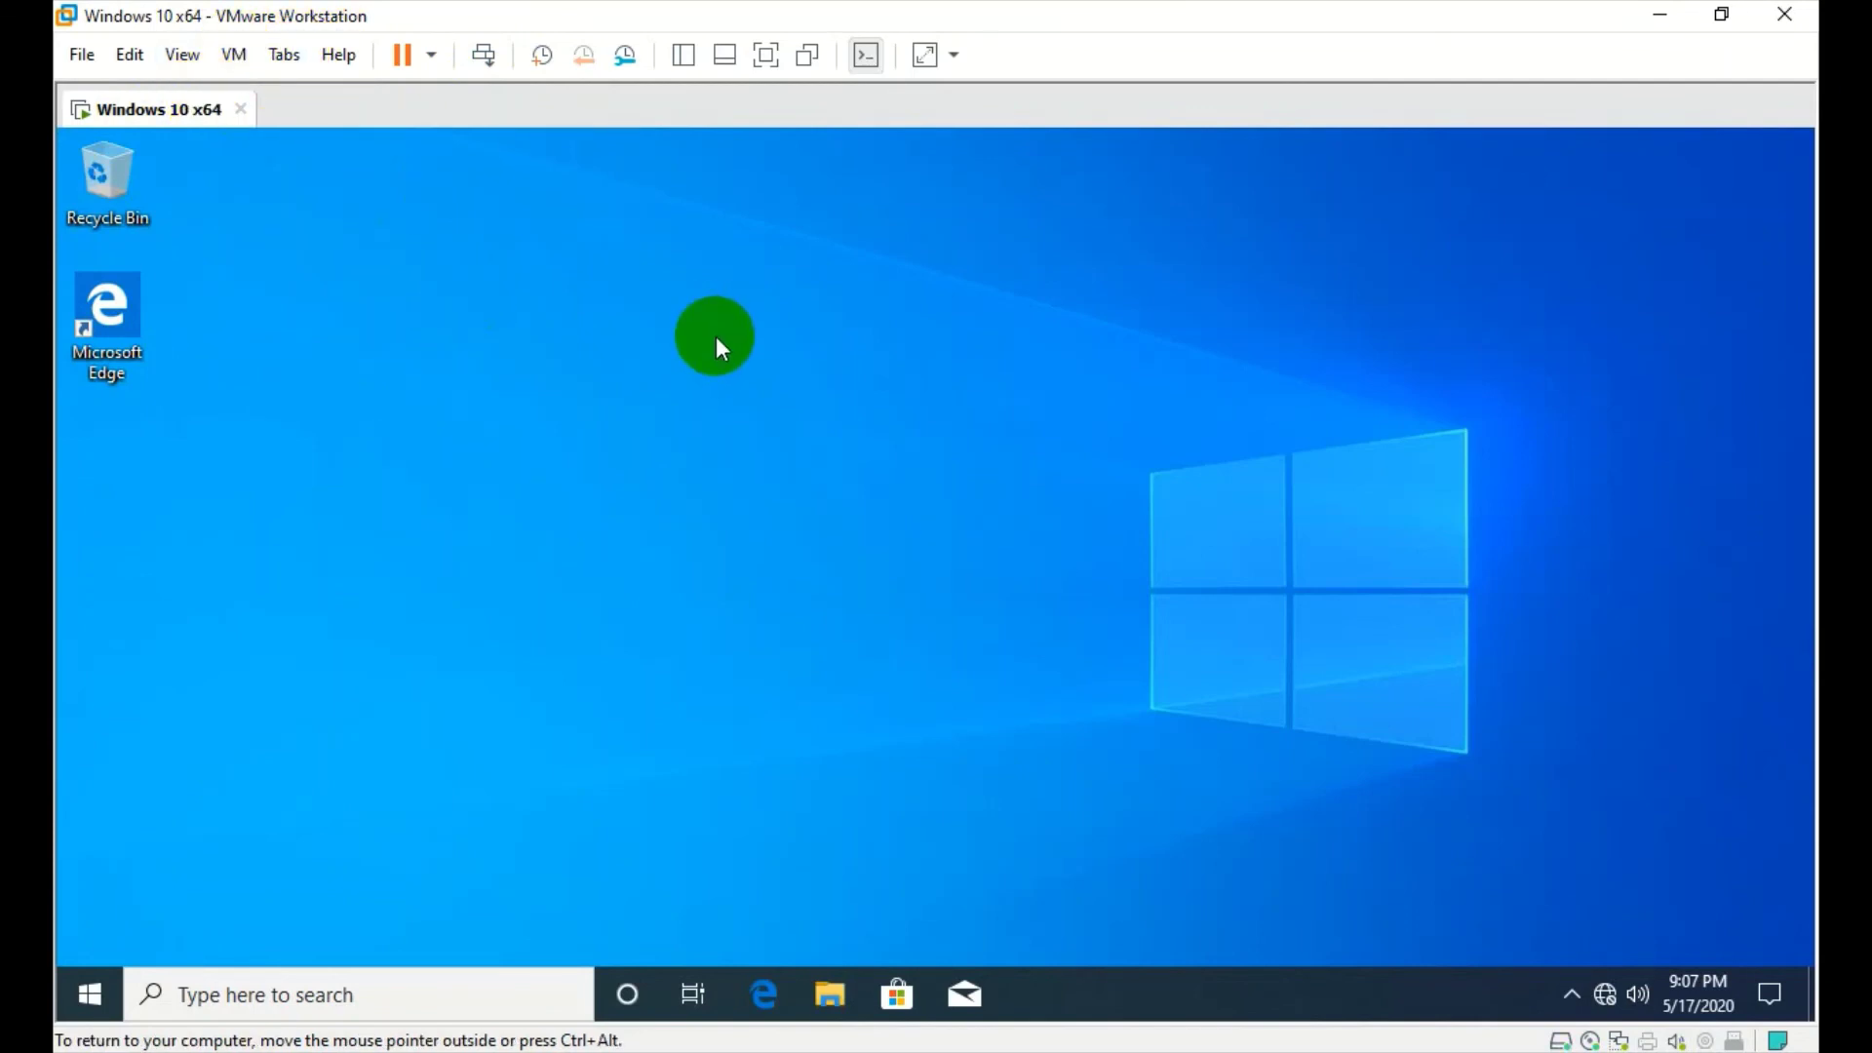
key(ctrl+alt)
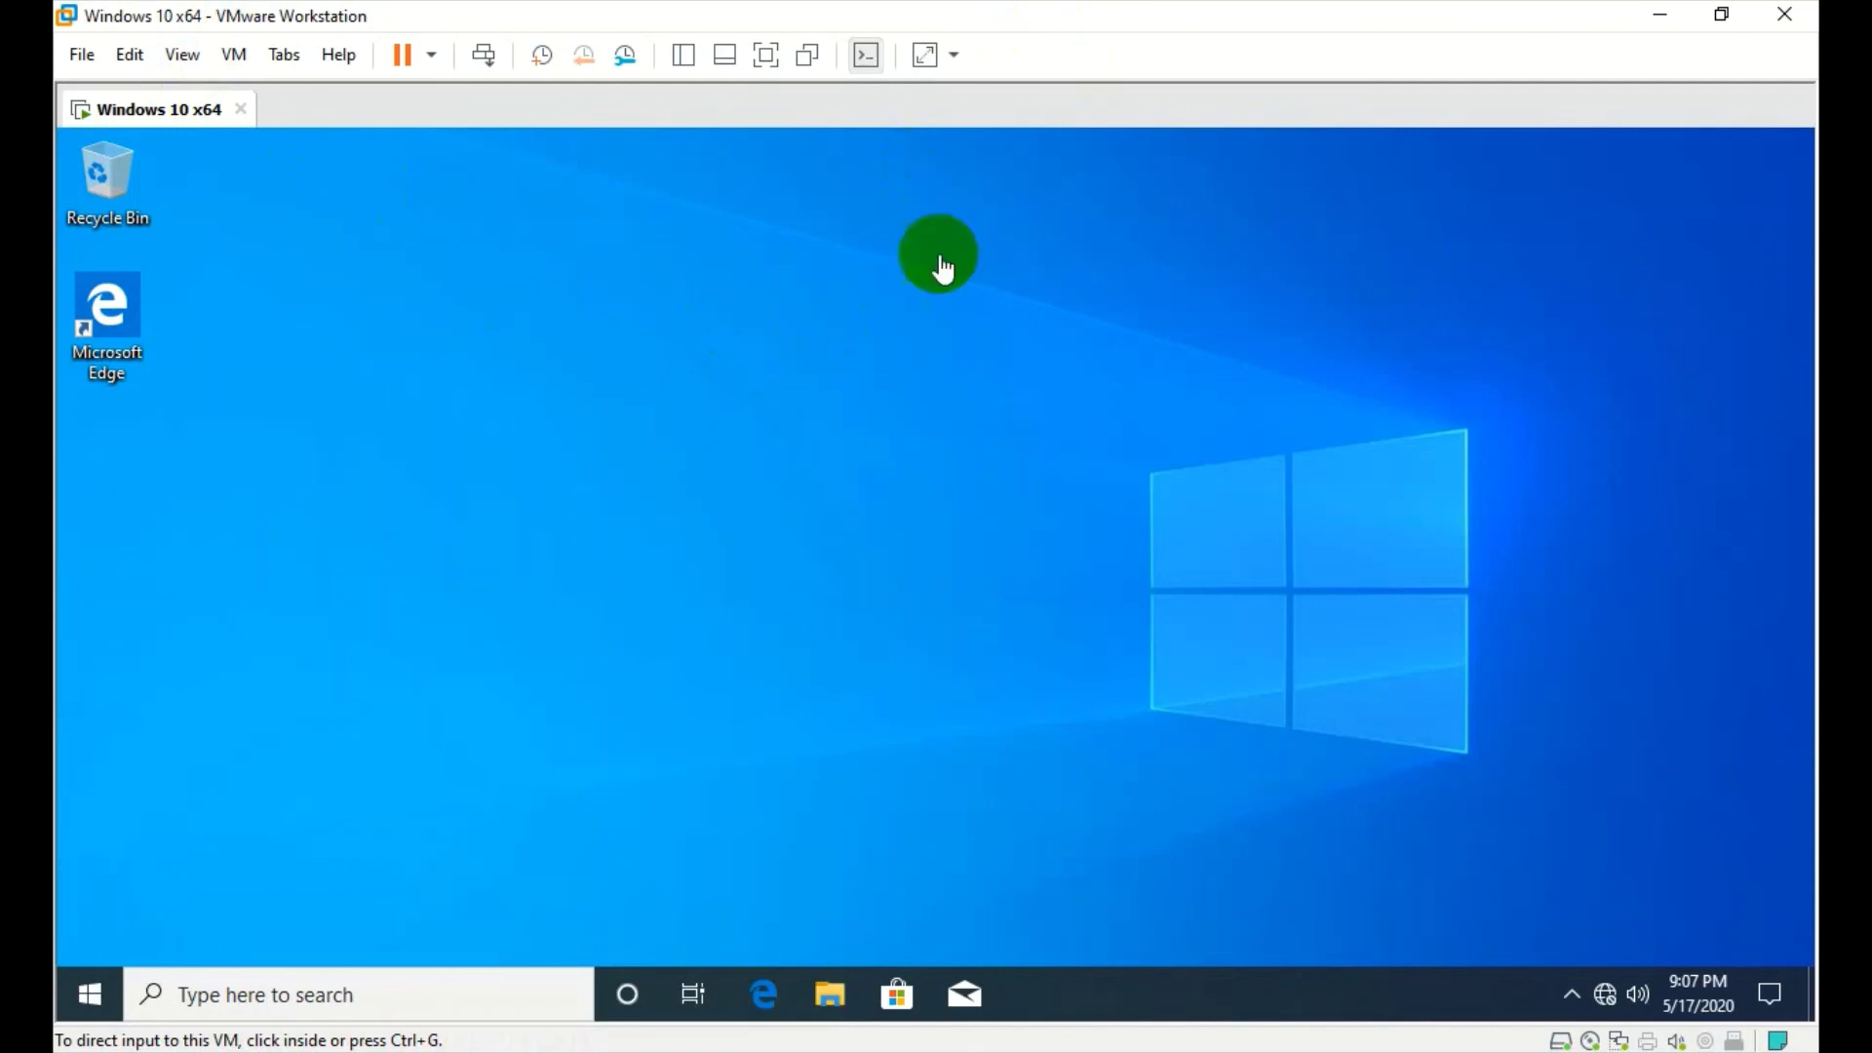
click(899, 390)
key(ctrl+alt)
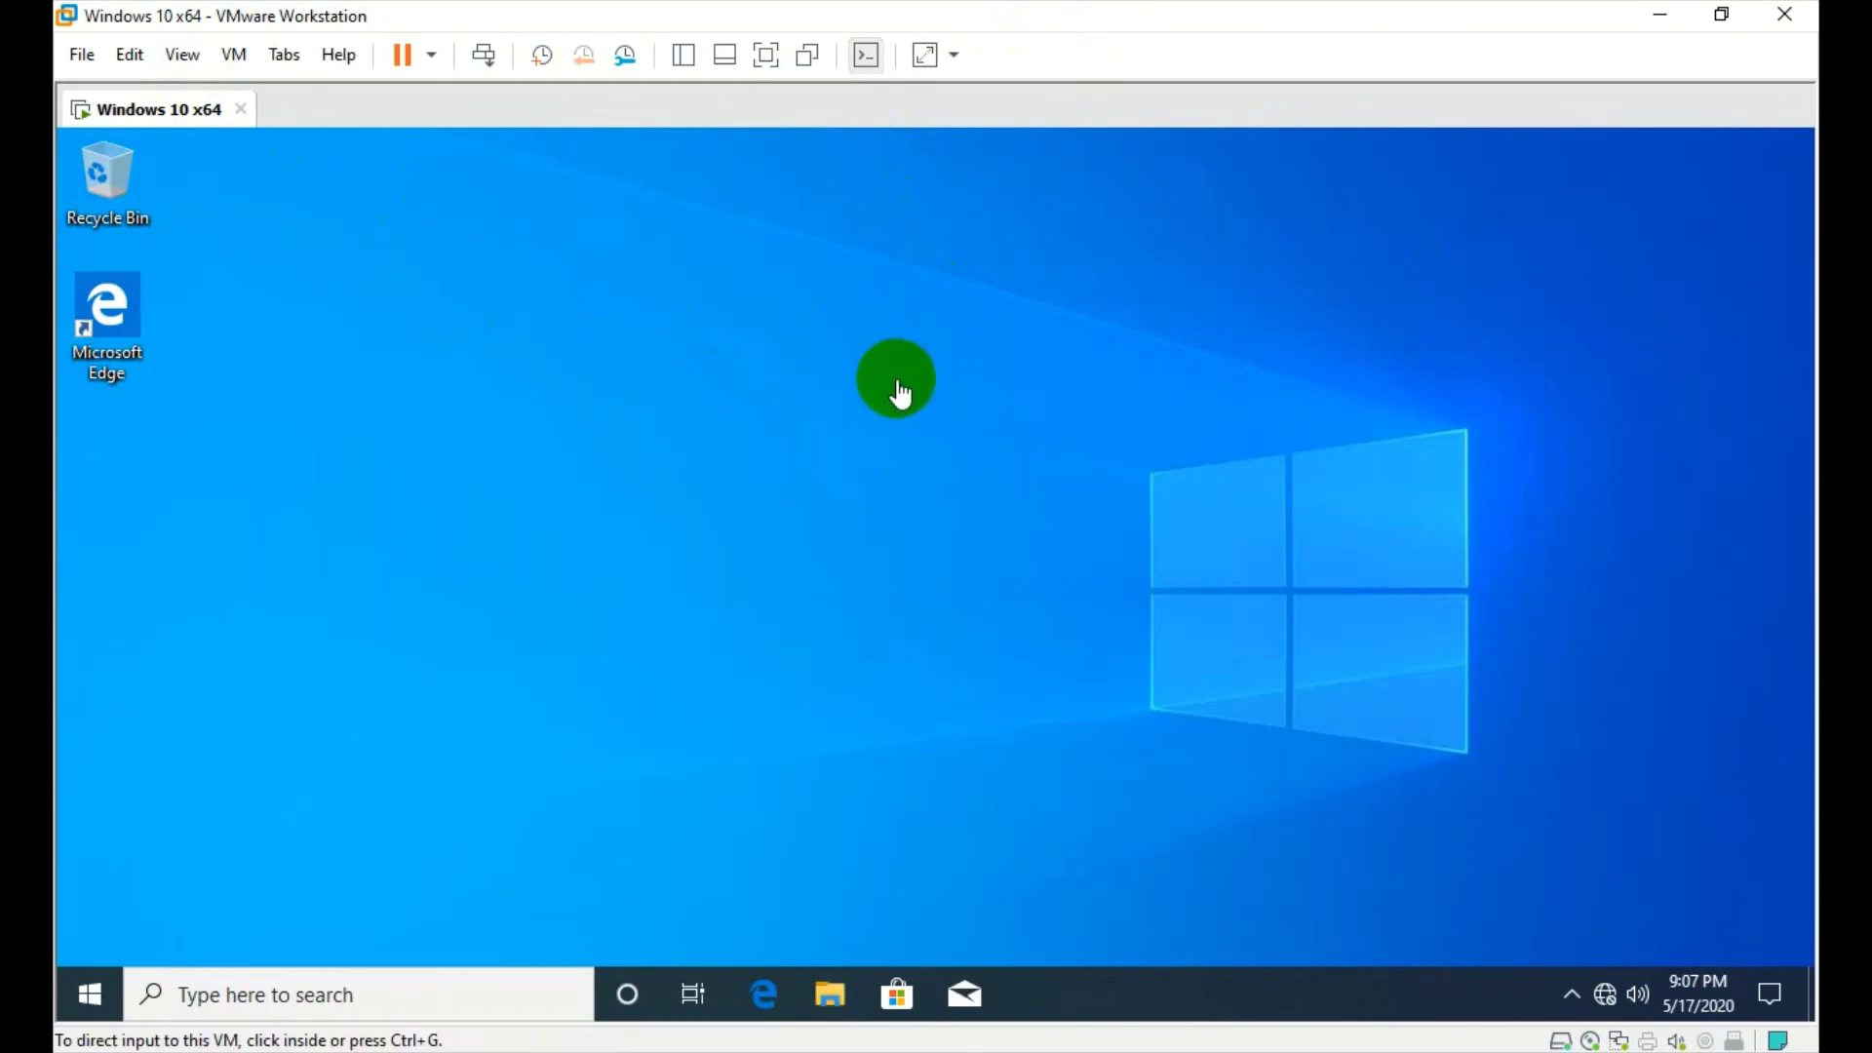
click(787, 572)
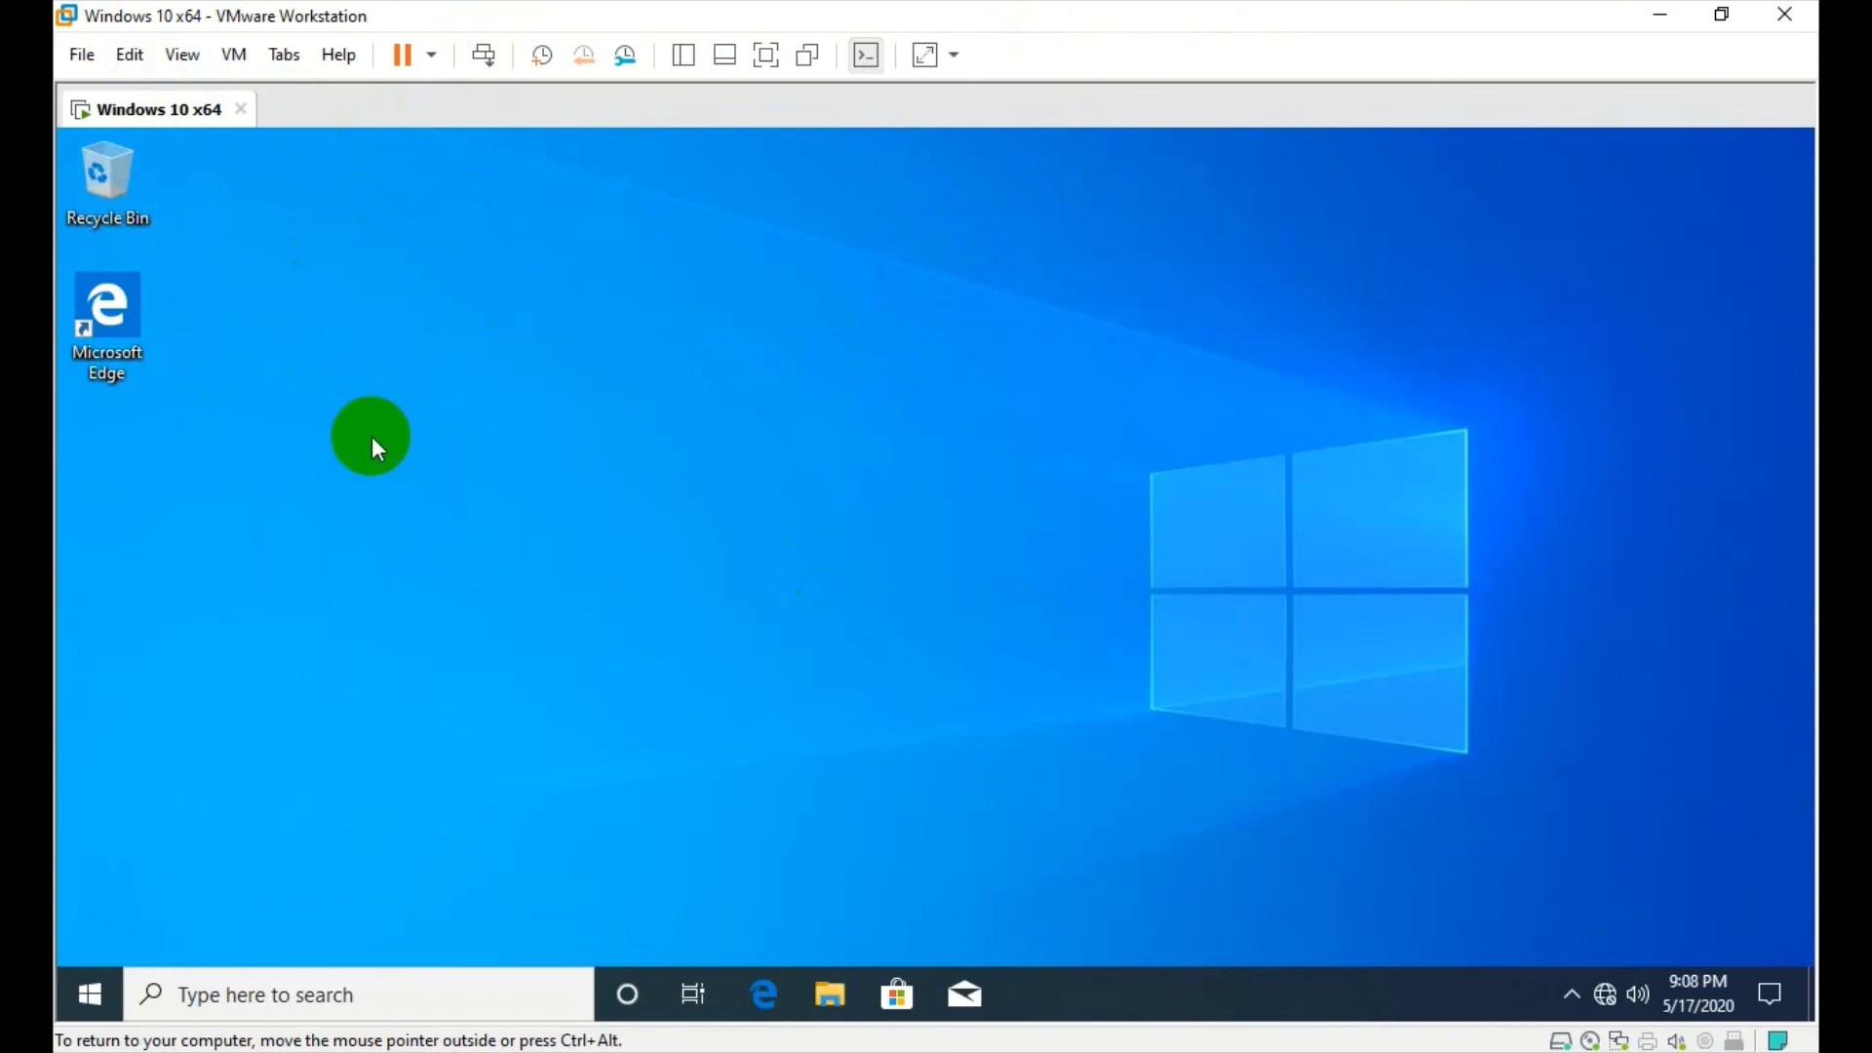
key(ctrl+alt)
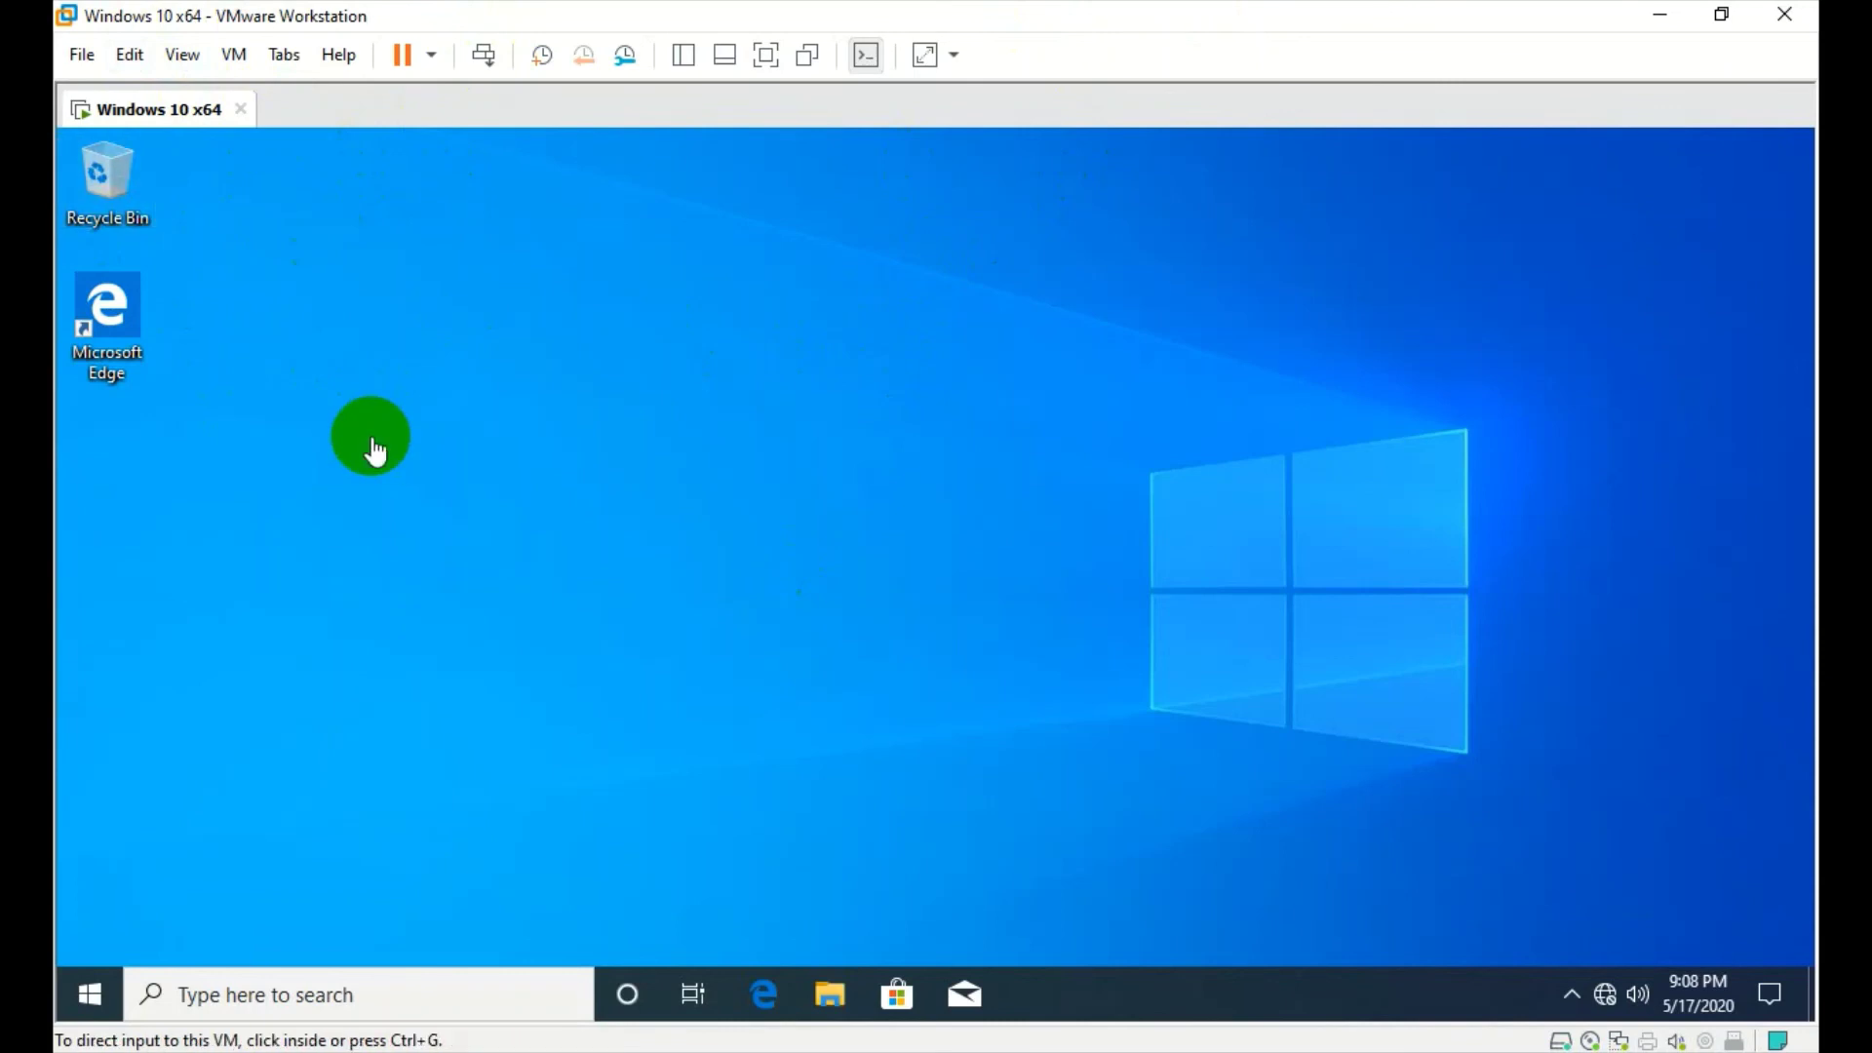